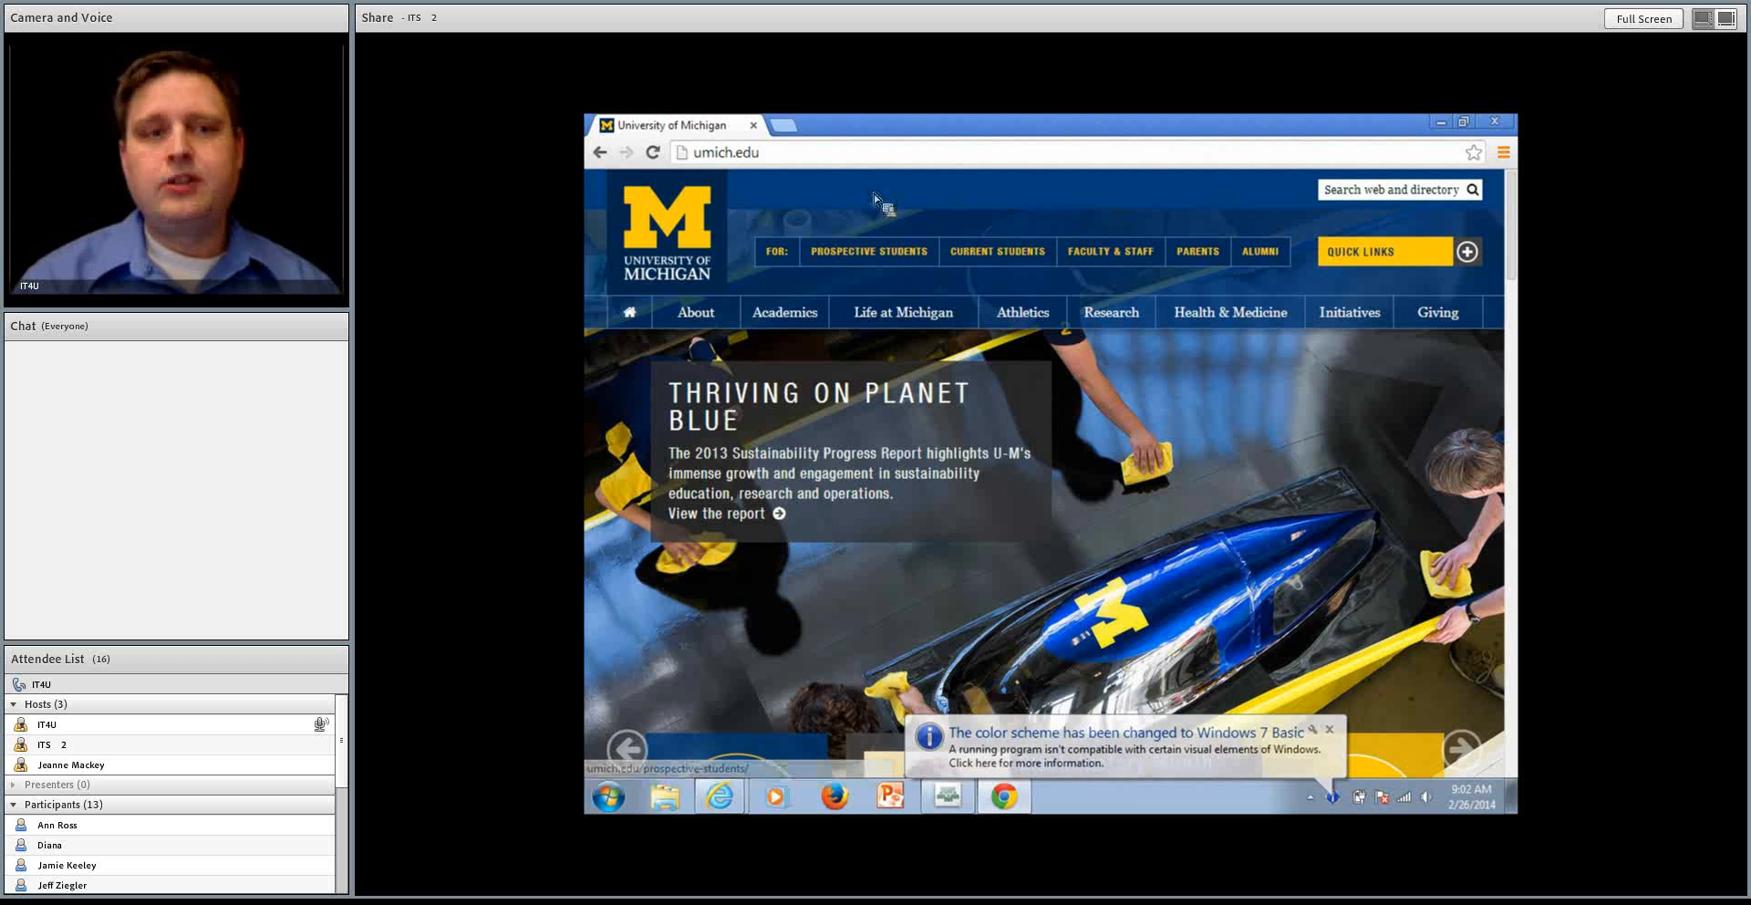
# Go to the university's survey site at umich.qualtrics.com
pyautogui.click(893, 159)
pyautogui.click(893, 158)
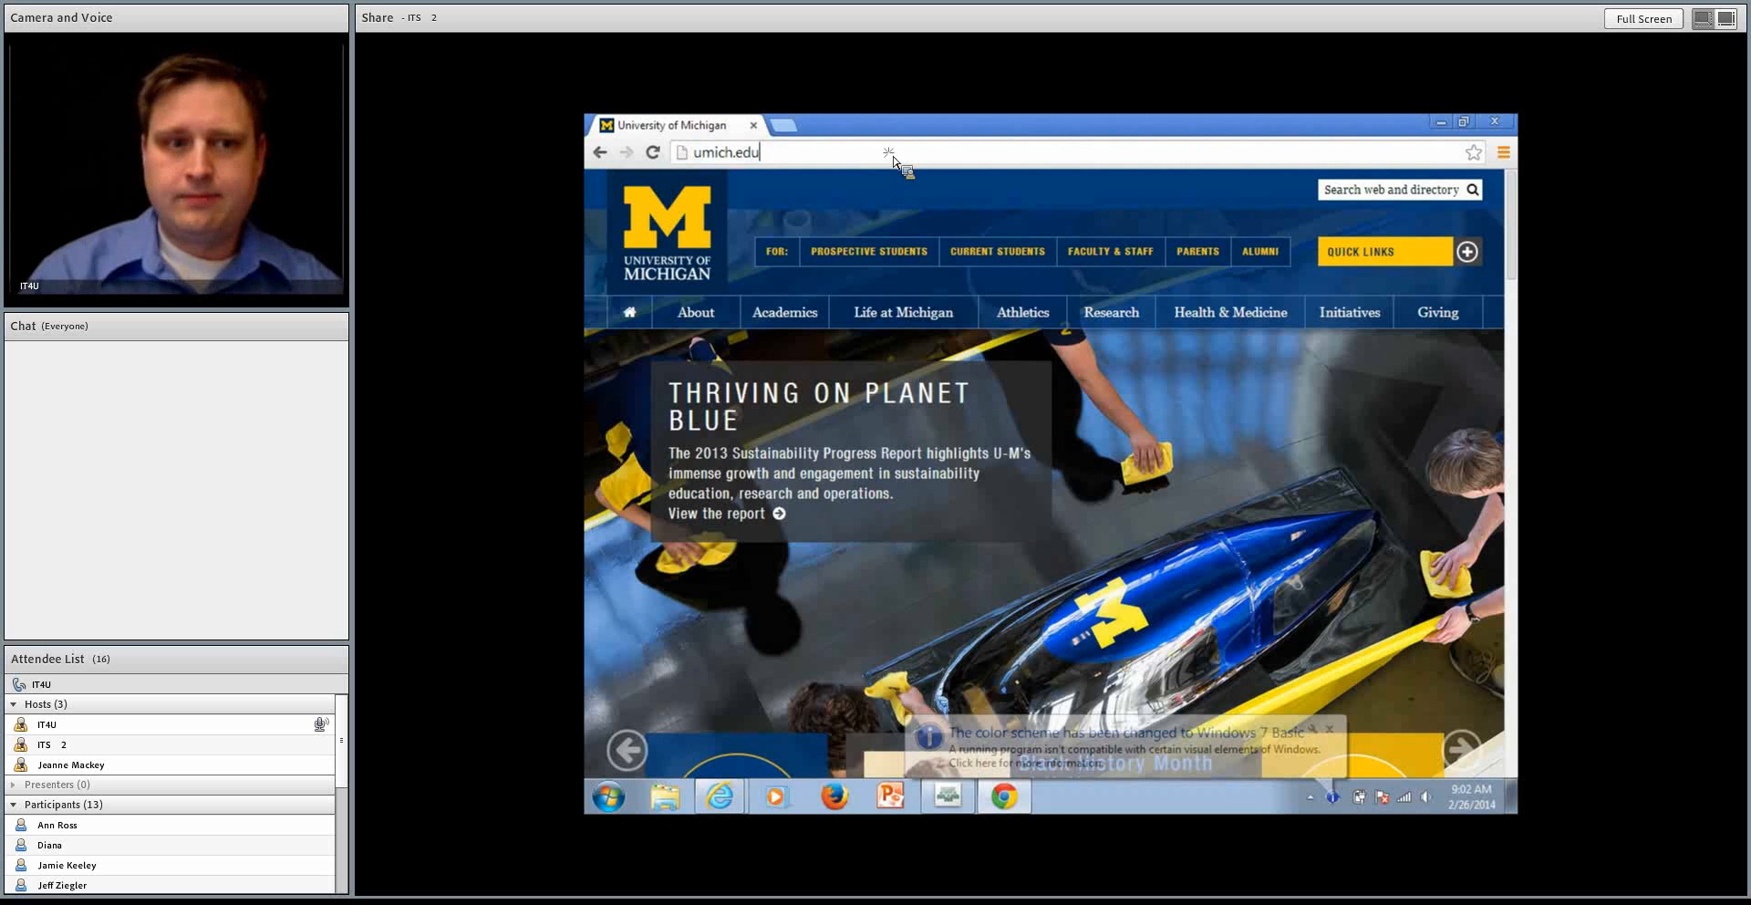
pyautogui.hotkey('ctrl', 'a')
pyautogui.write('u')
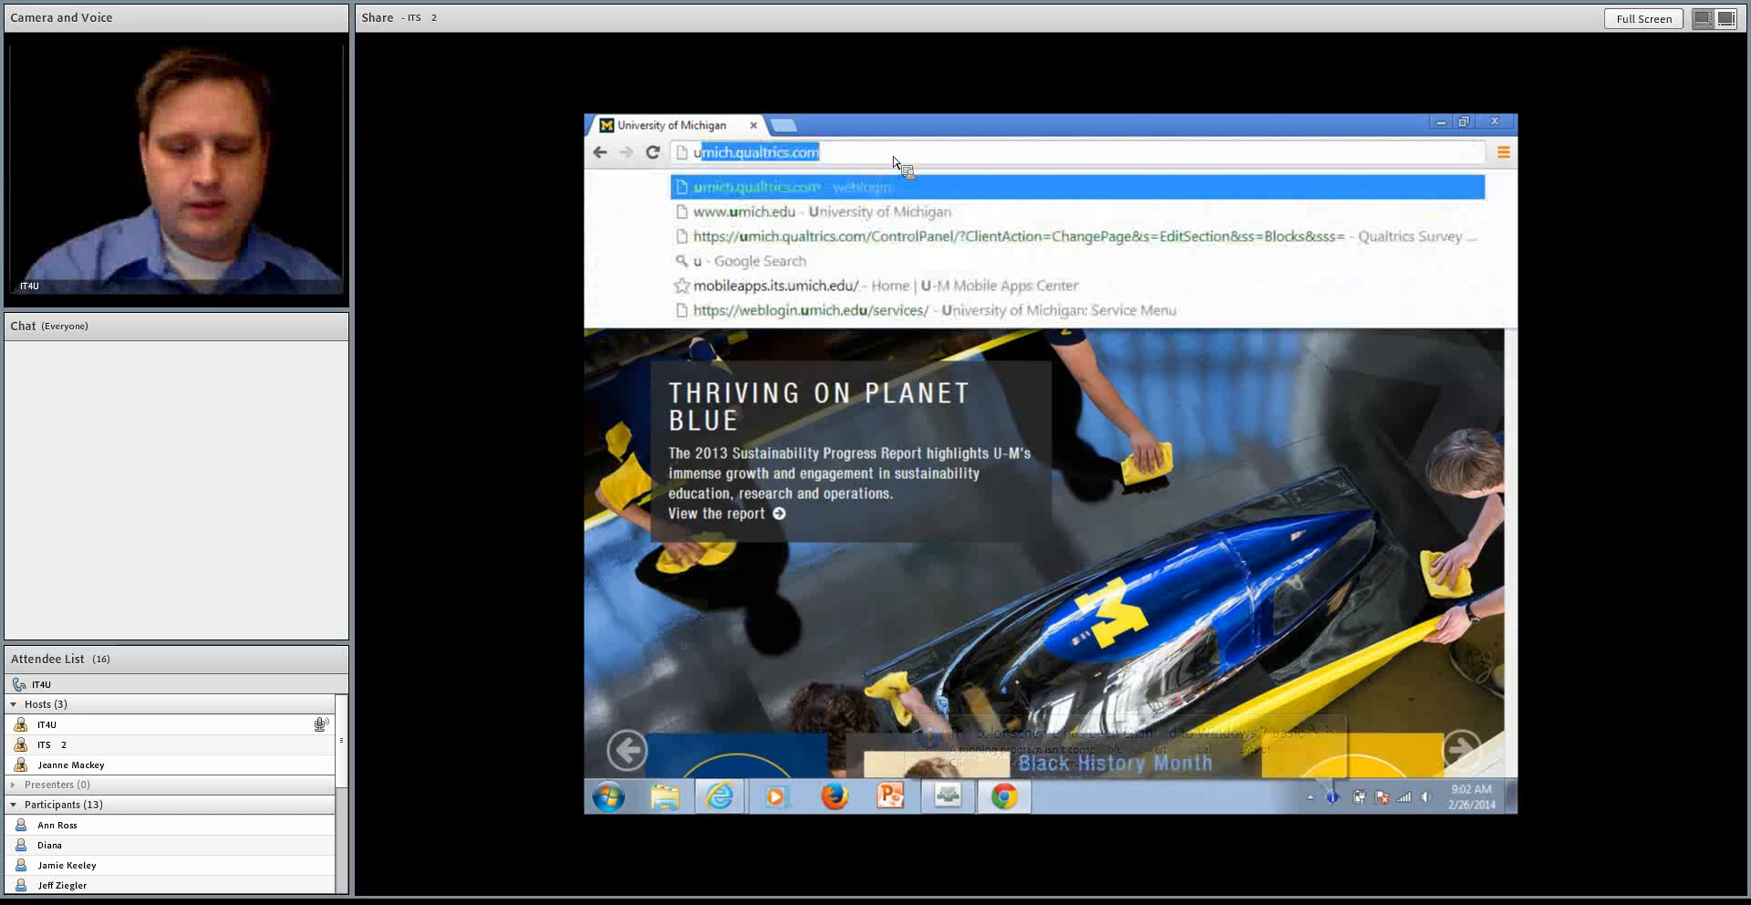
pyautogui.write('mich.')
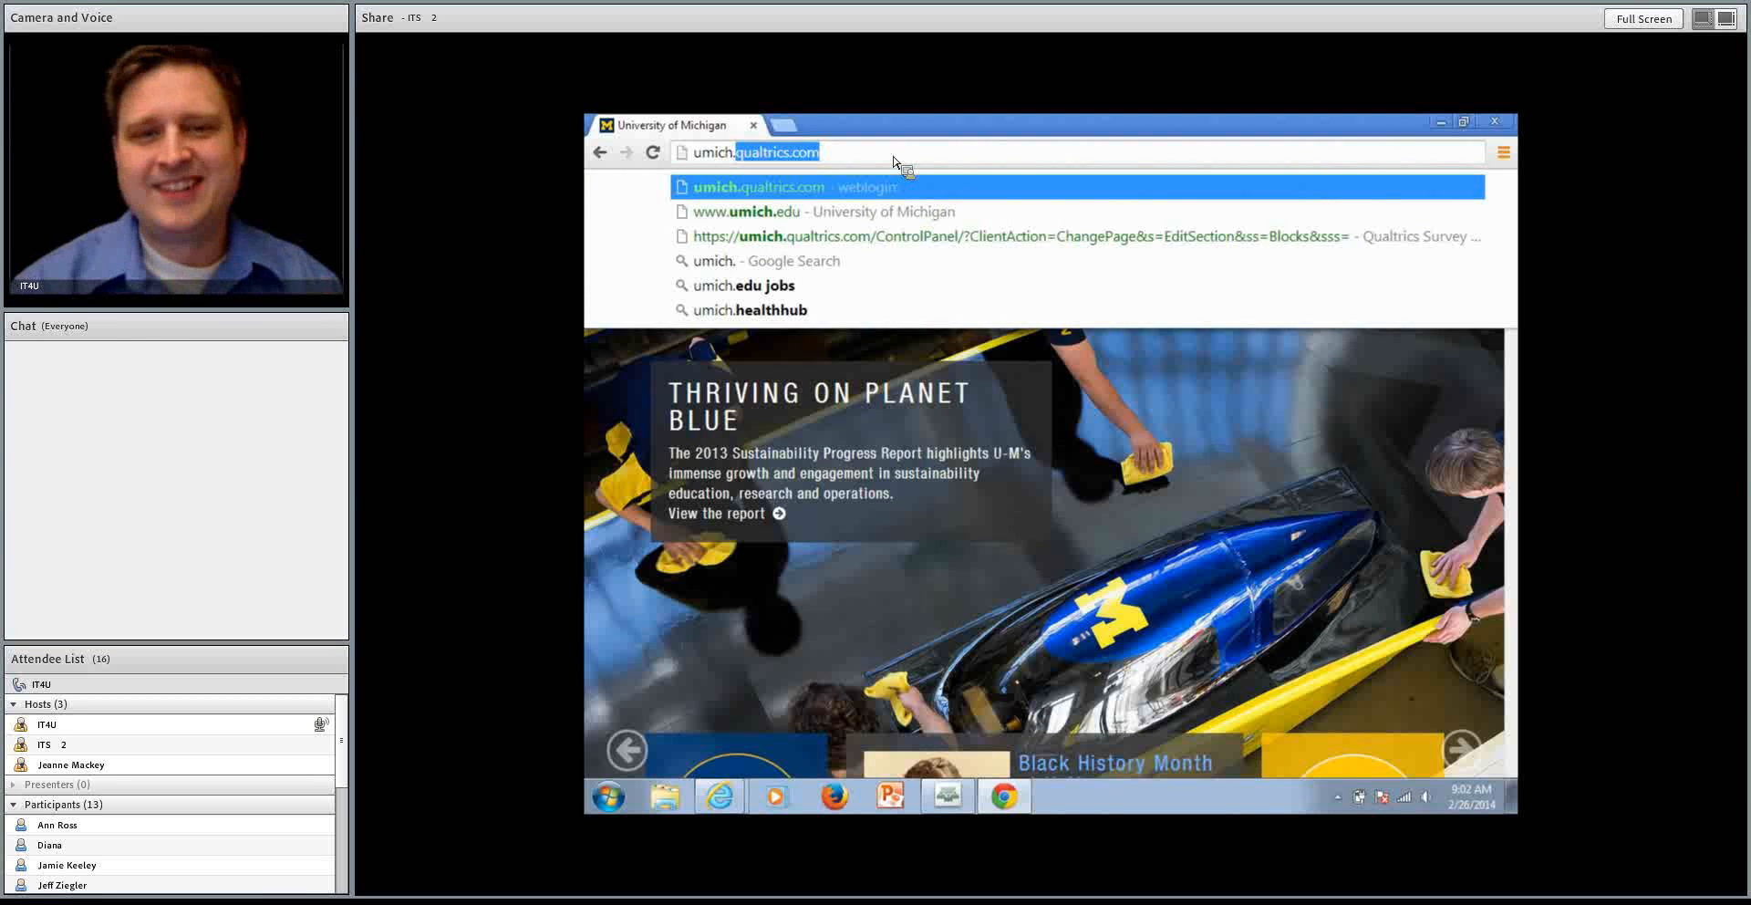
pyautogui.press('Return')
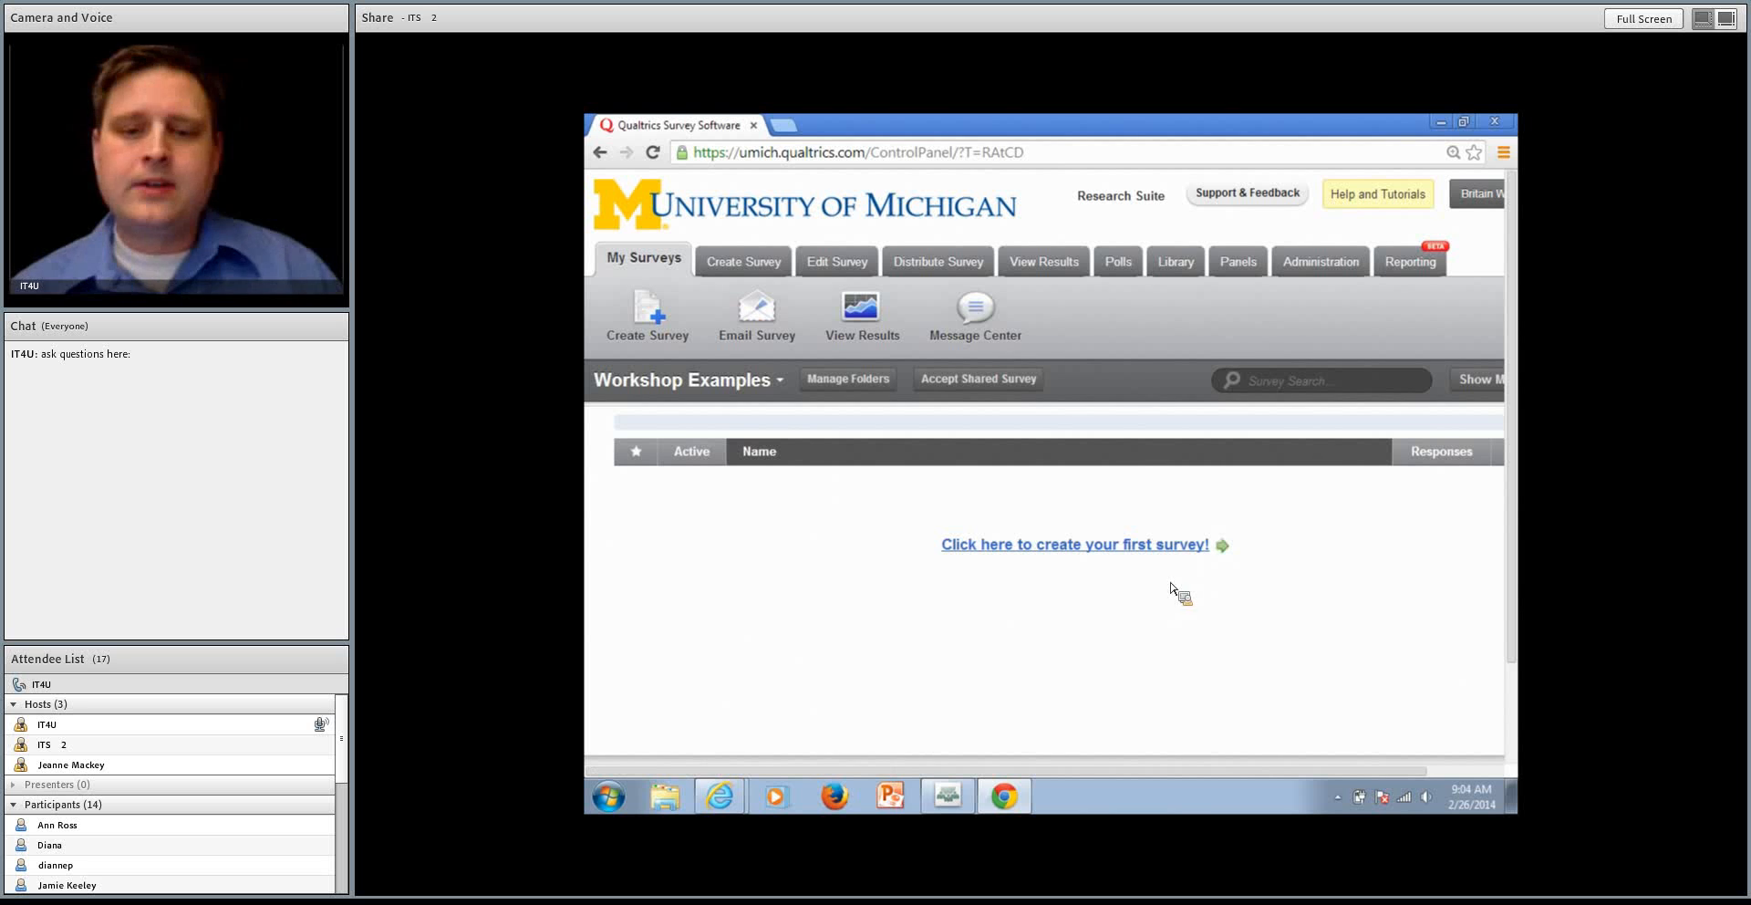
# Create a new survey named Product Survey with the Quick Survey Builder, leaving the folder empty
pyautogui.click(1169, 551)
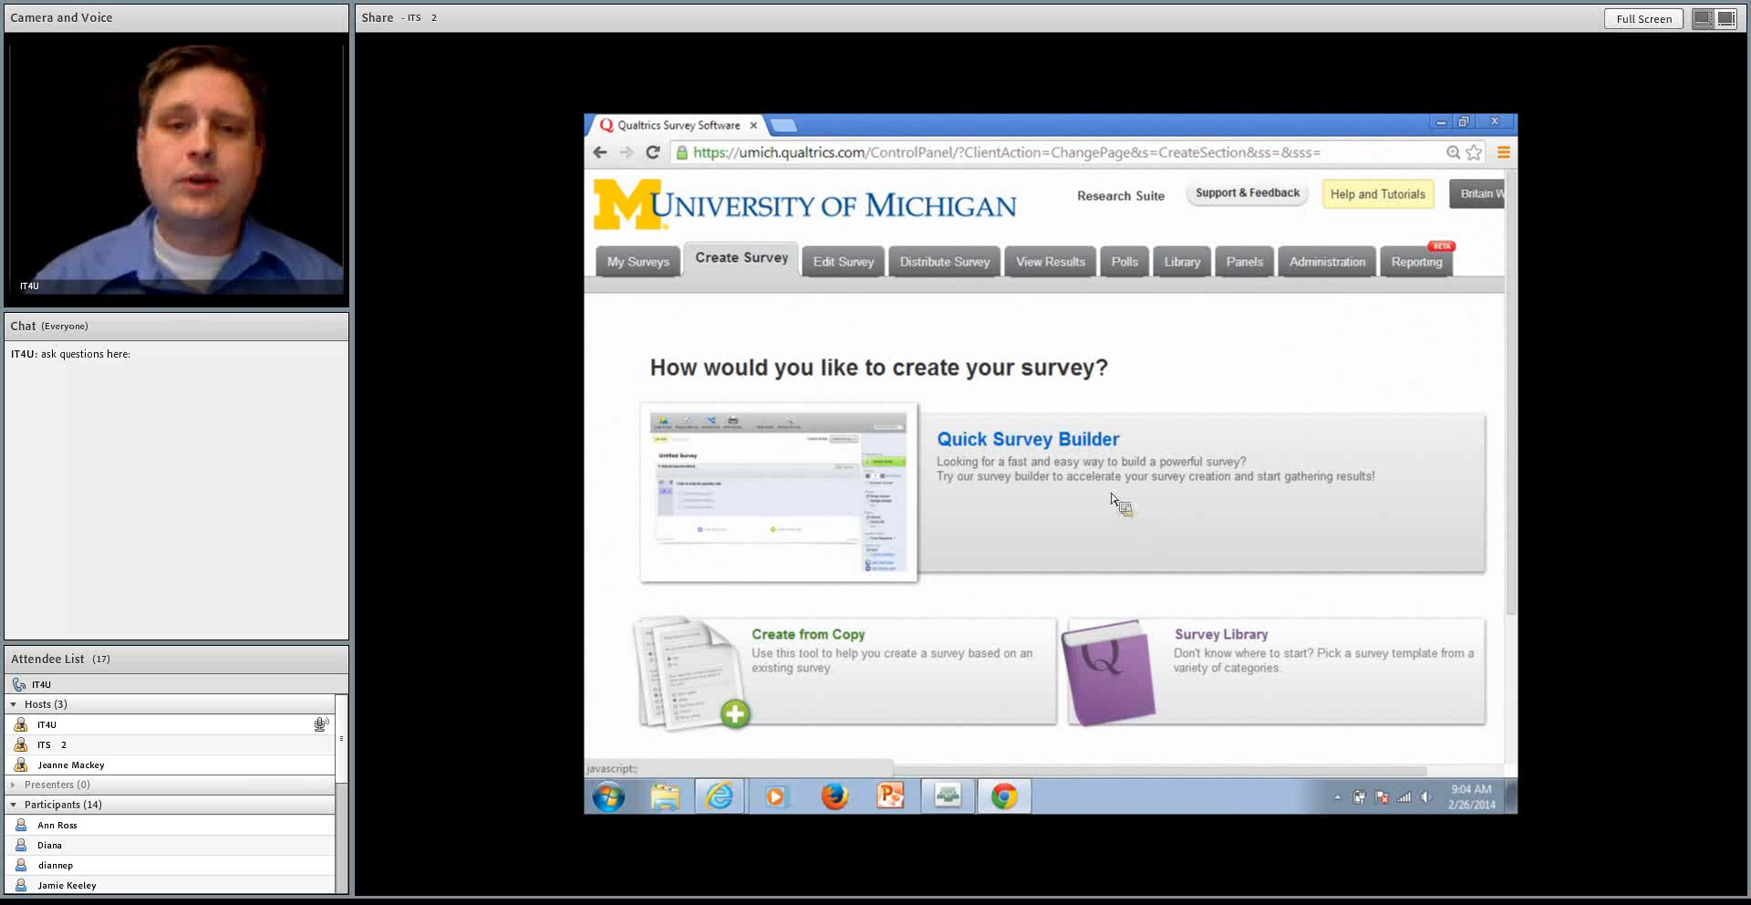
pyautogui.click(1072, 467)
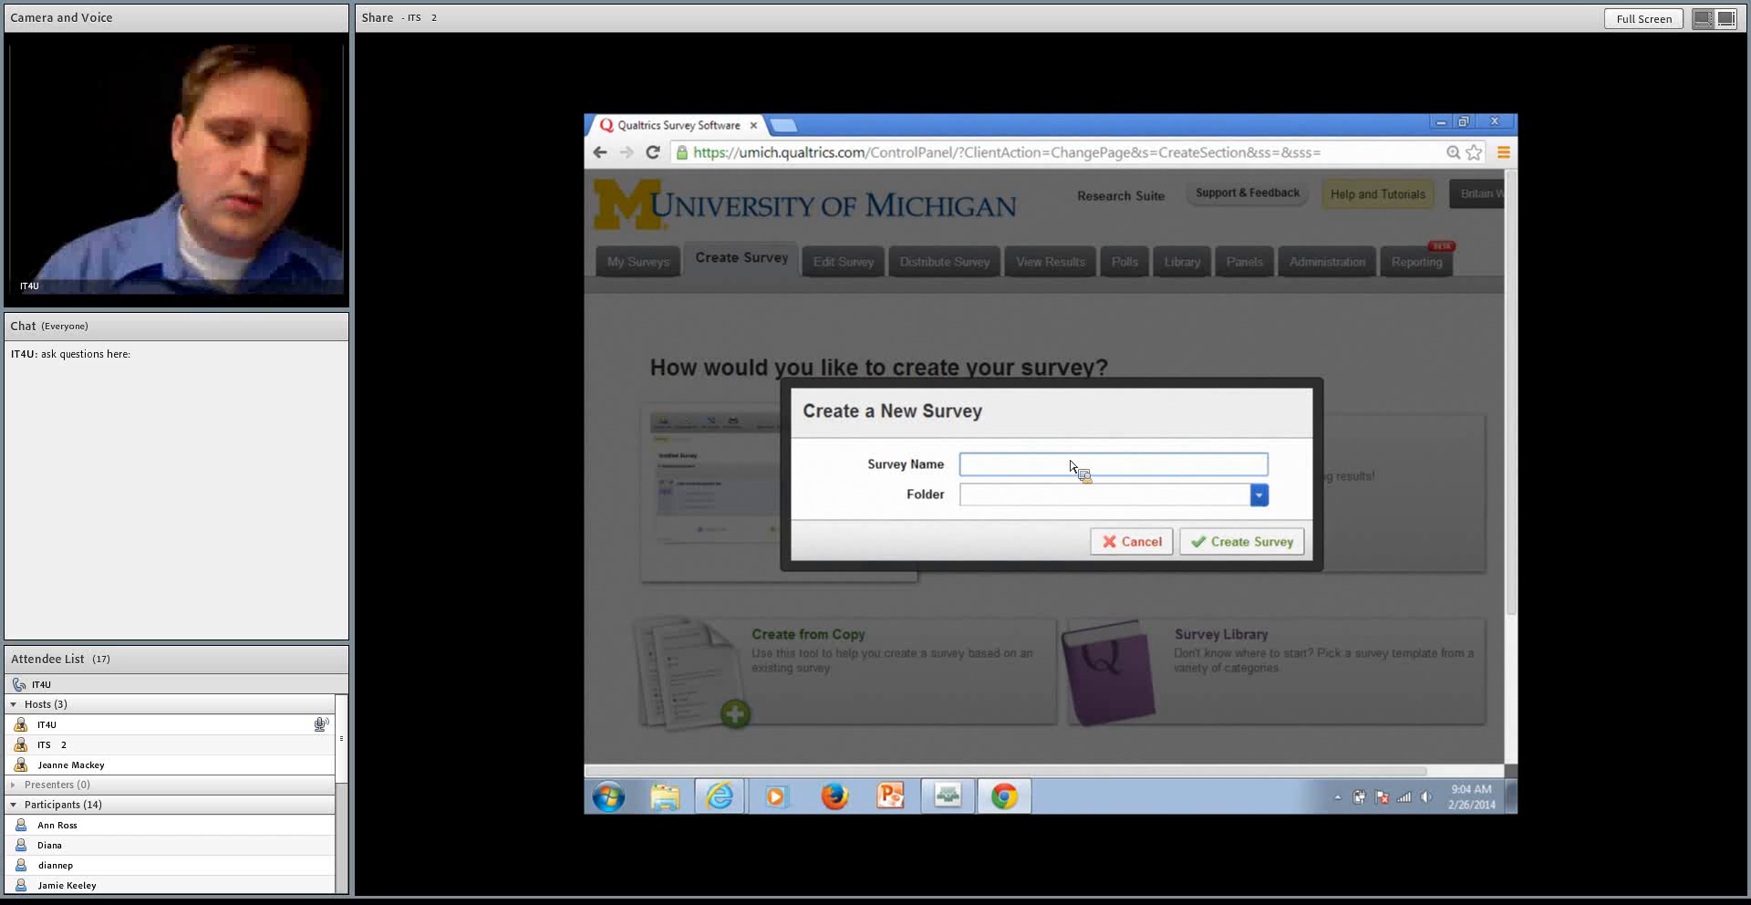
pyautogui.write('Product')
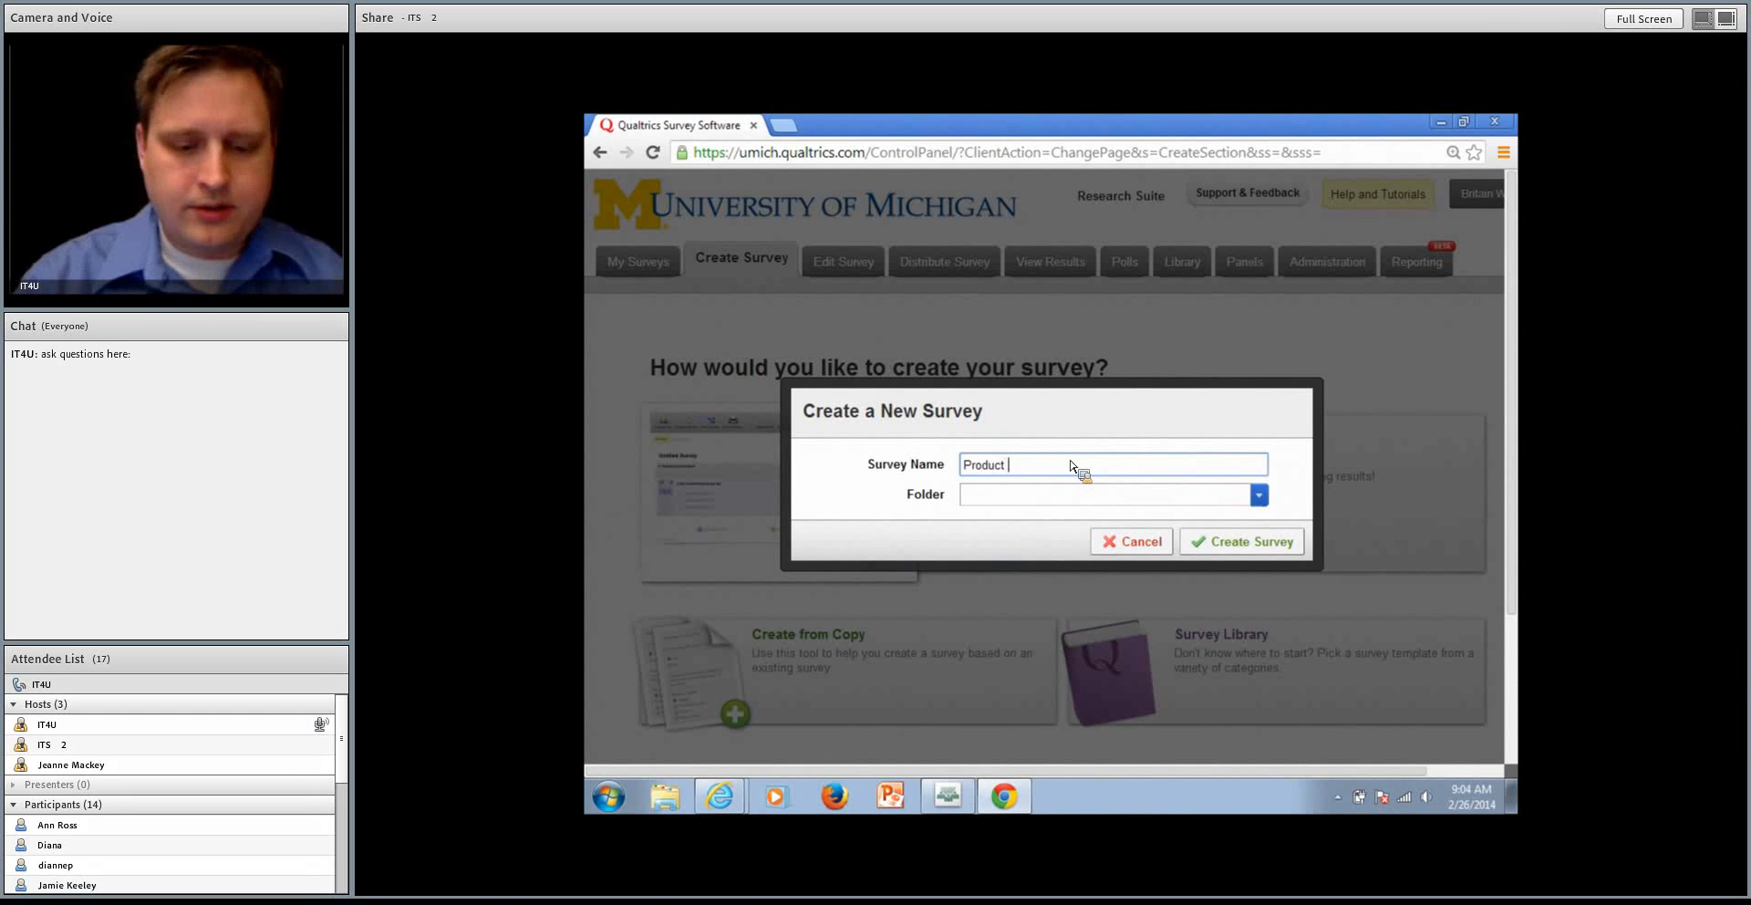
pyautogui.write(' Survey')
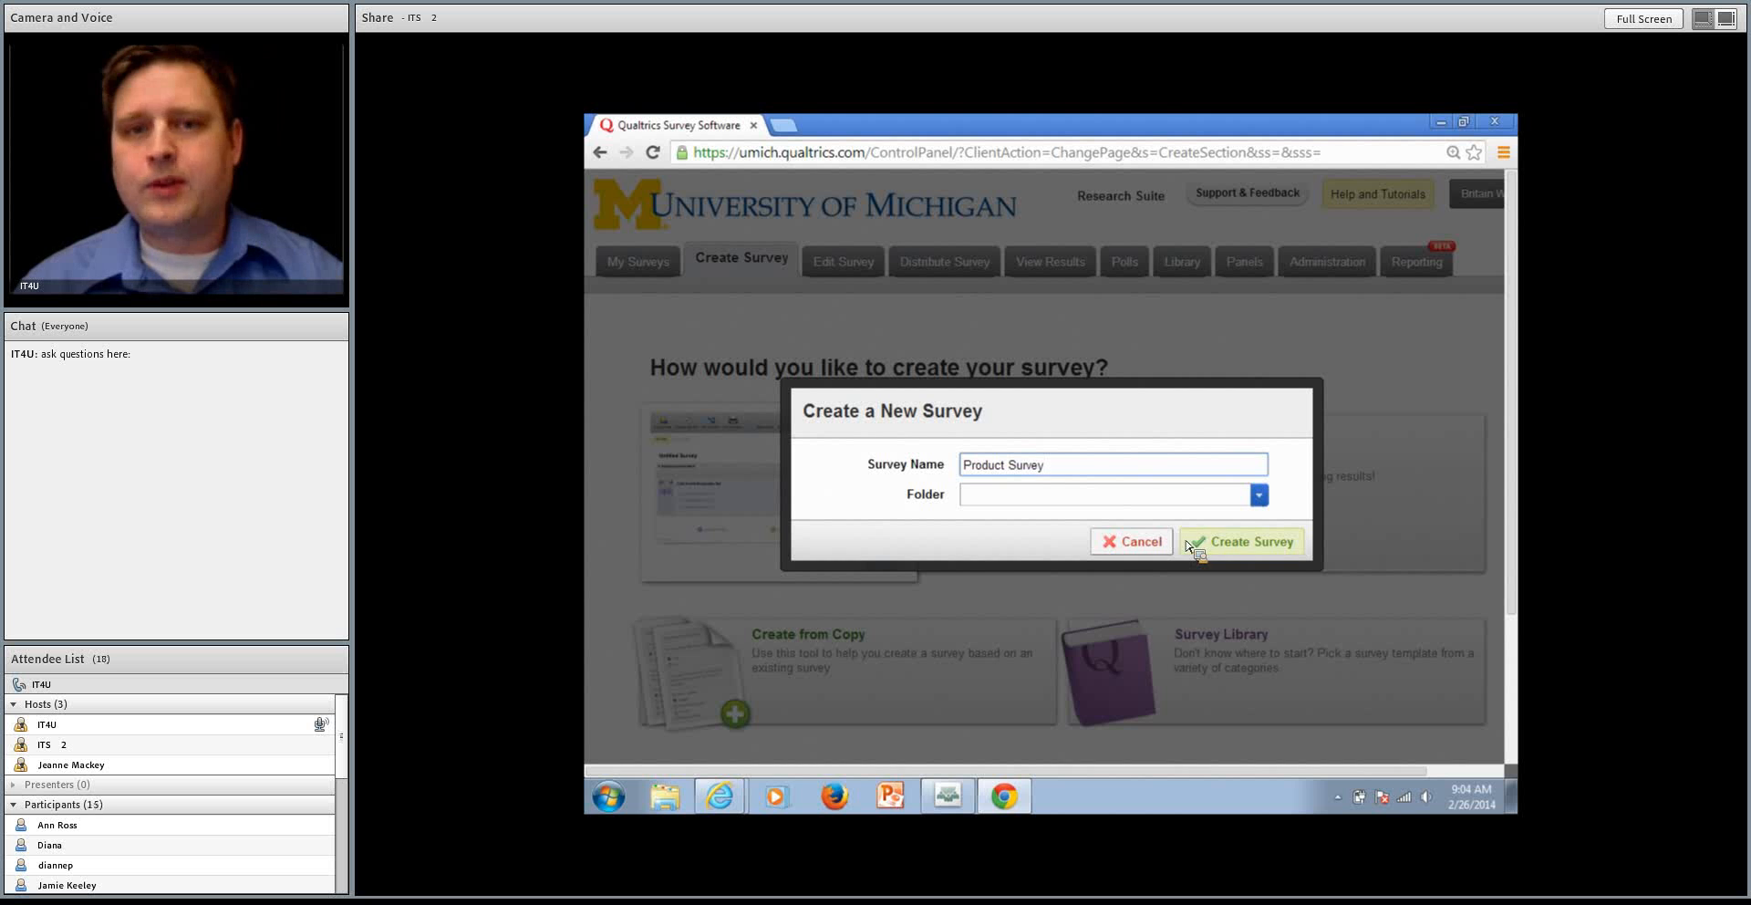
pyautogui.click(1266, 498)
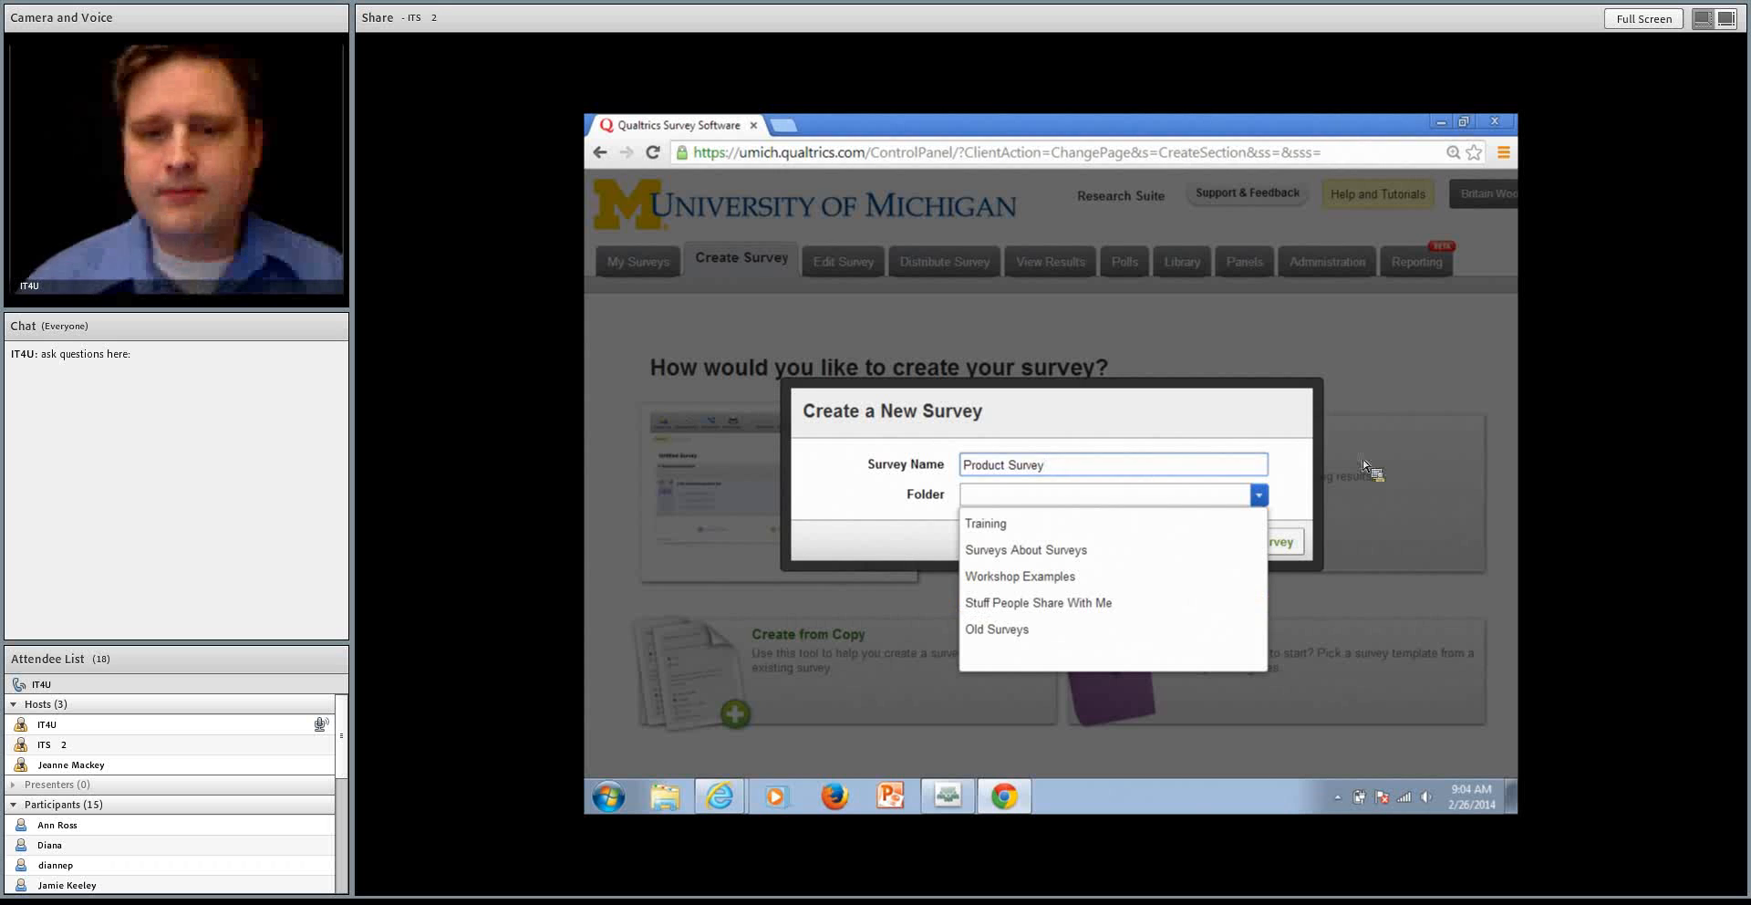
pyautogui.click(1312, 468)
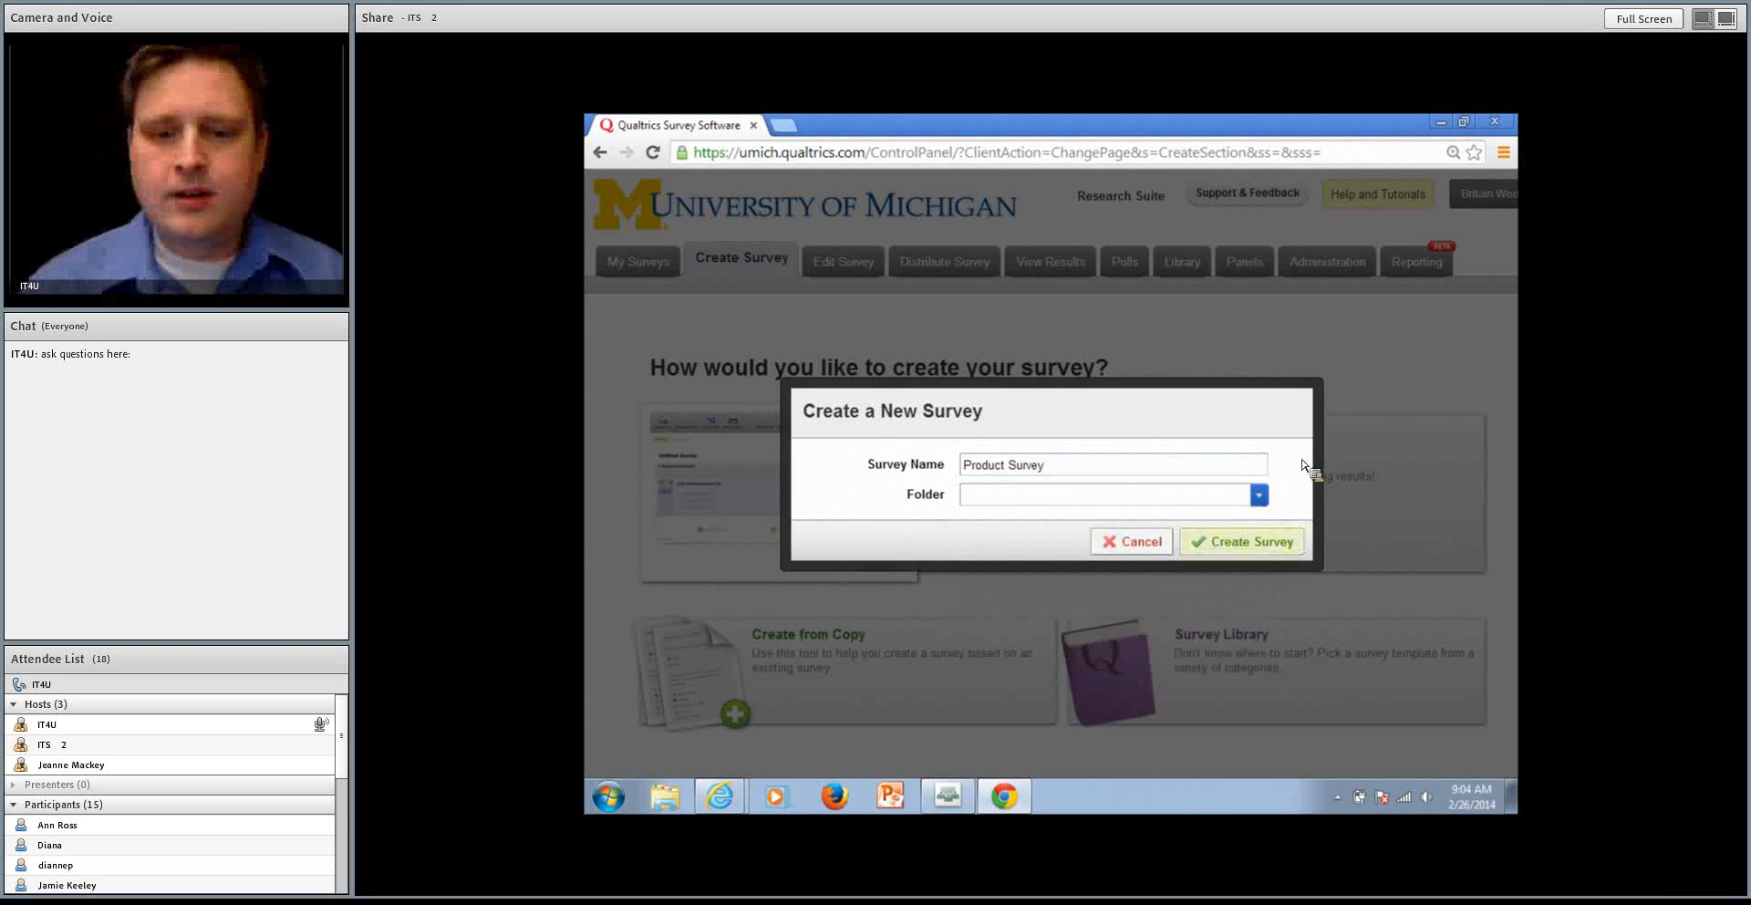
pyautogui.click(1287, 546)
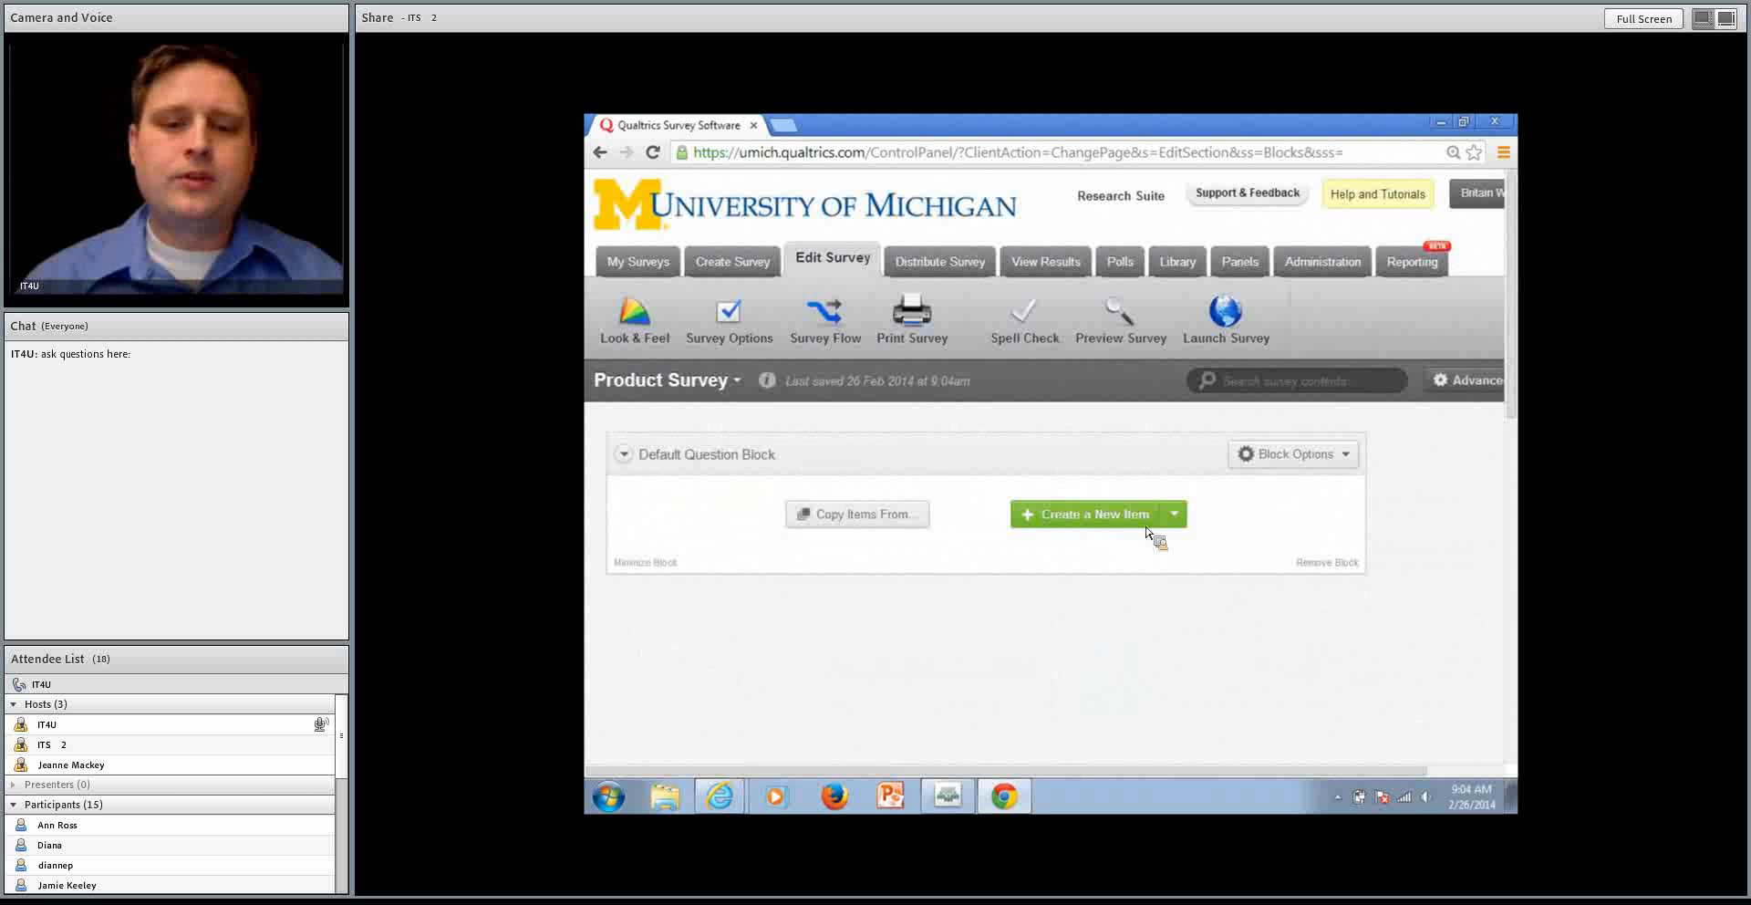
# Add a first multiple choice question to the default block with the text "What is your gender?"
pyautogui.click(1101, 517)
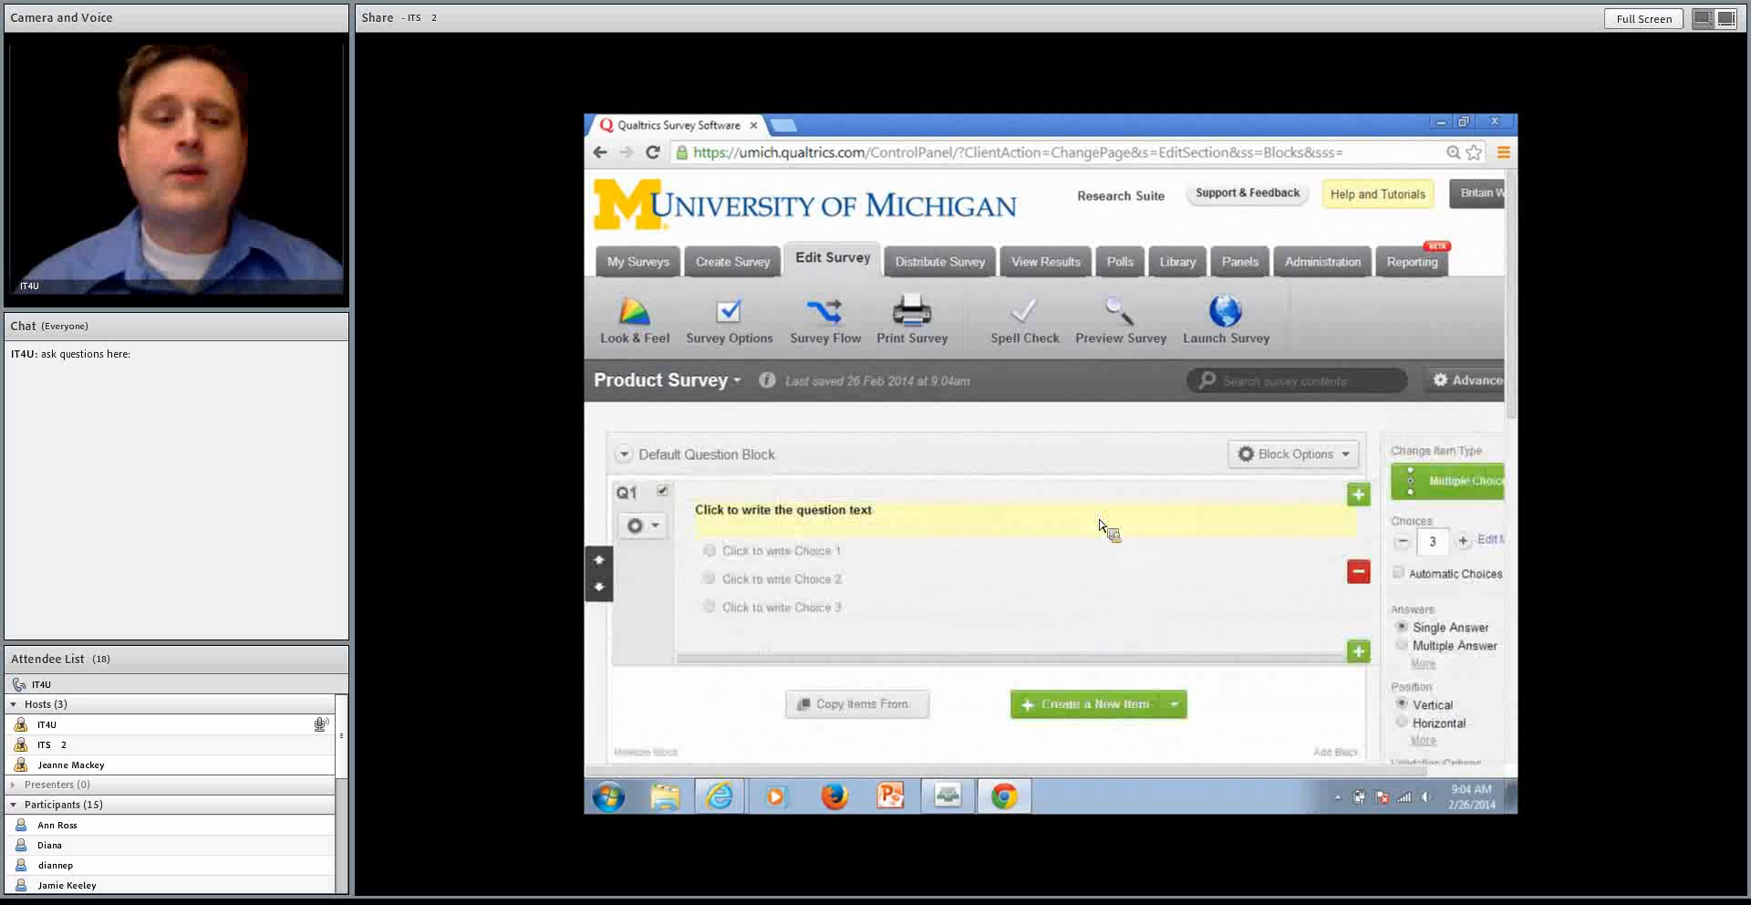
pyautogui.click(869, 517)
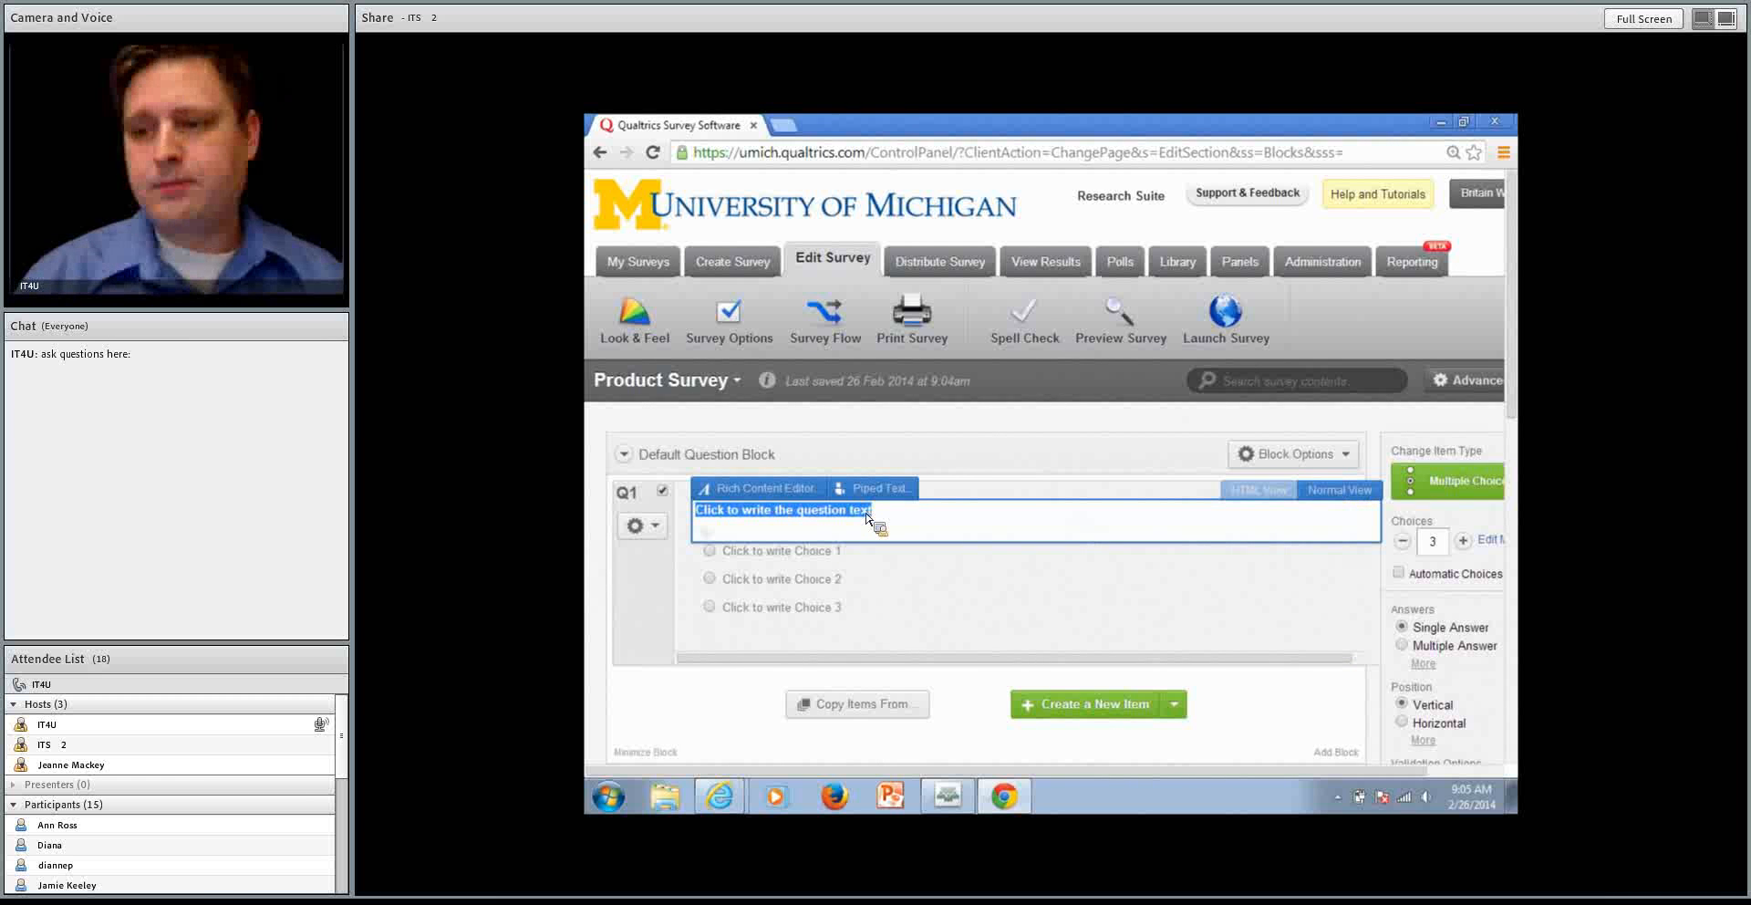
pyautogui.write('What is ')
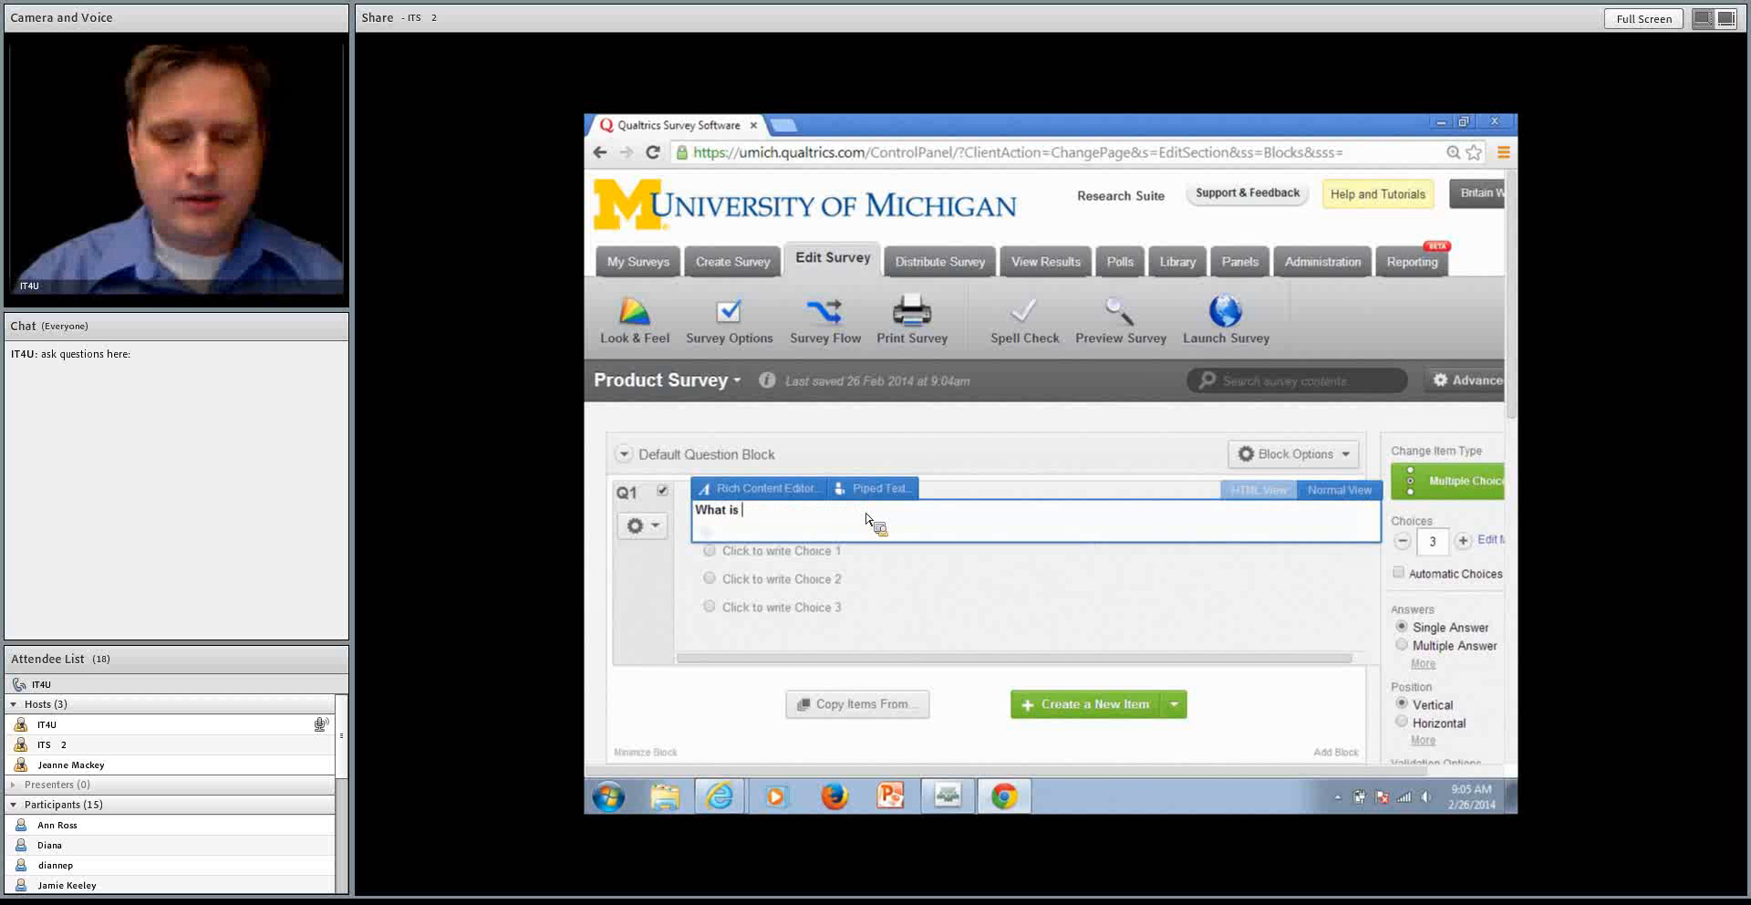
pyautogui.write('your gender?')
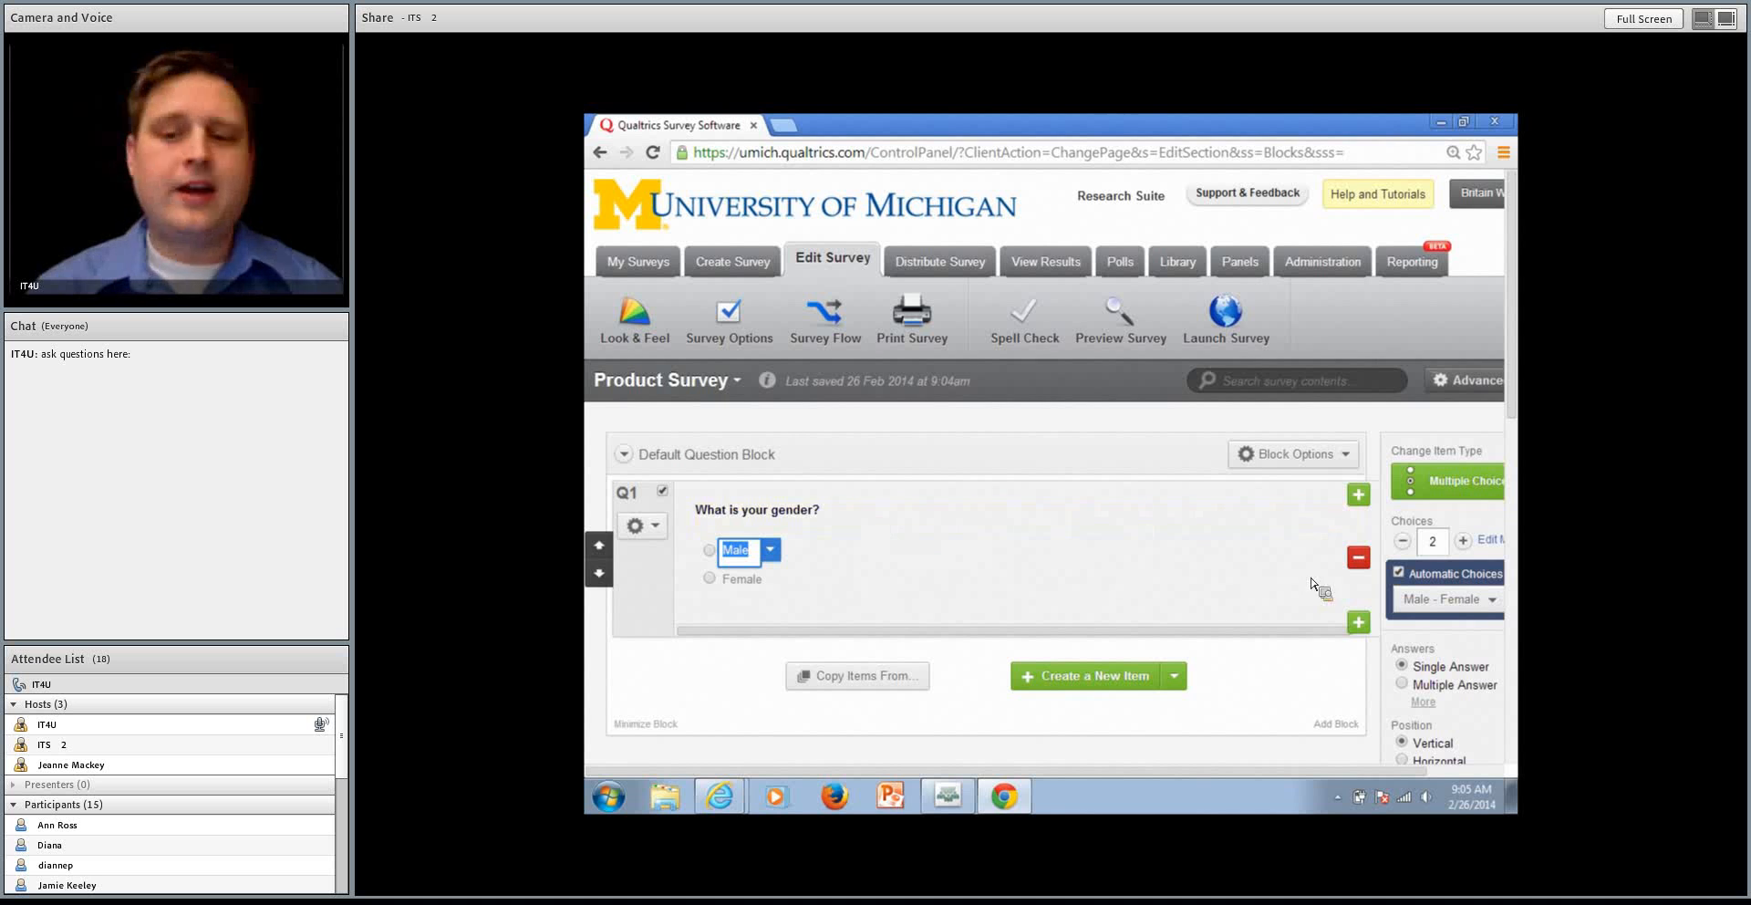
# Try the Regretful - Delightful automatic choices on the gender question, reduced to four choices, and browse the other choice sets
pyautogui.click(1420, 602)
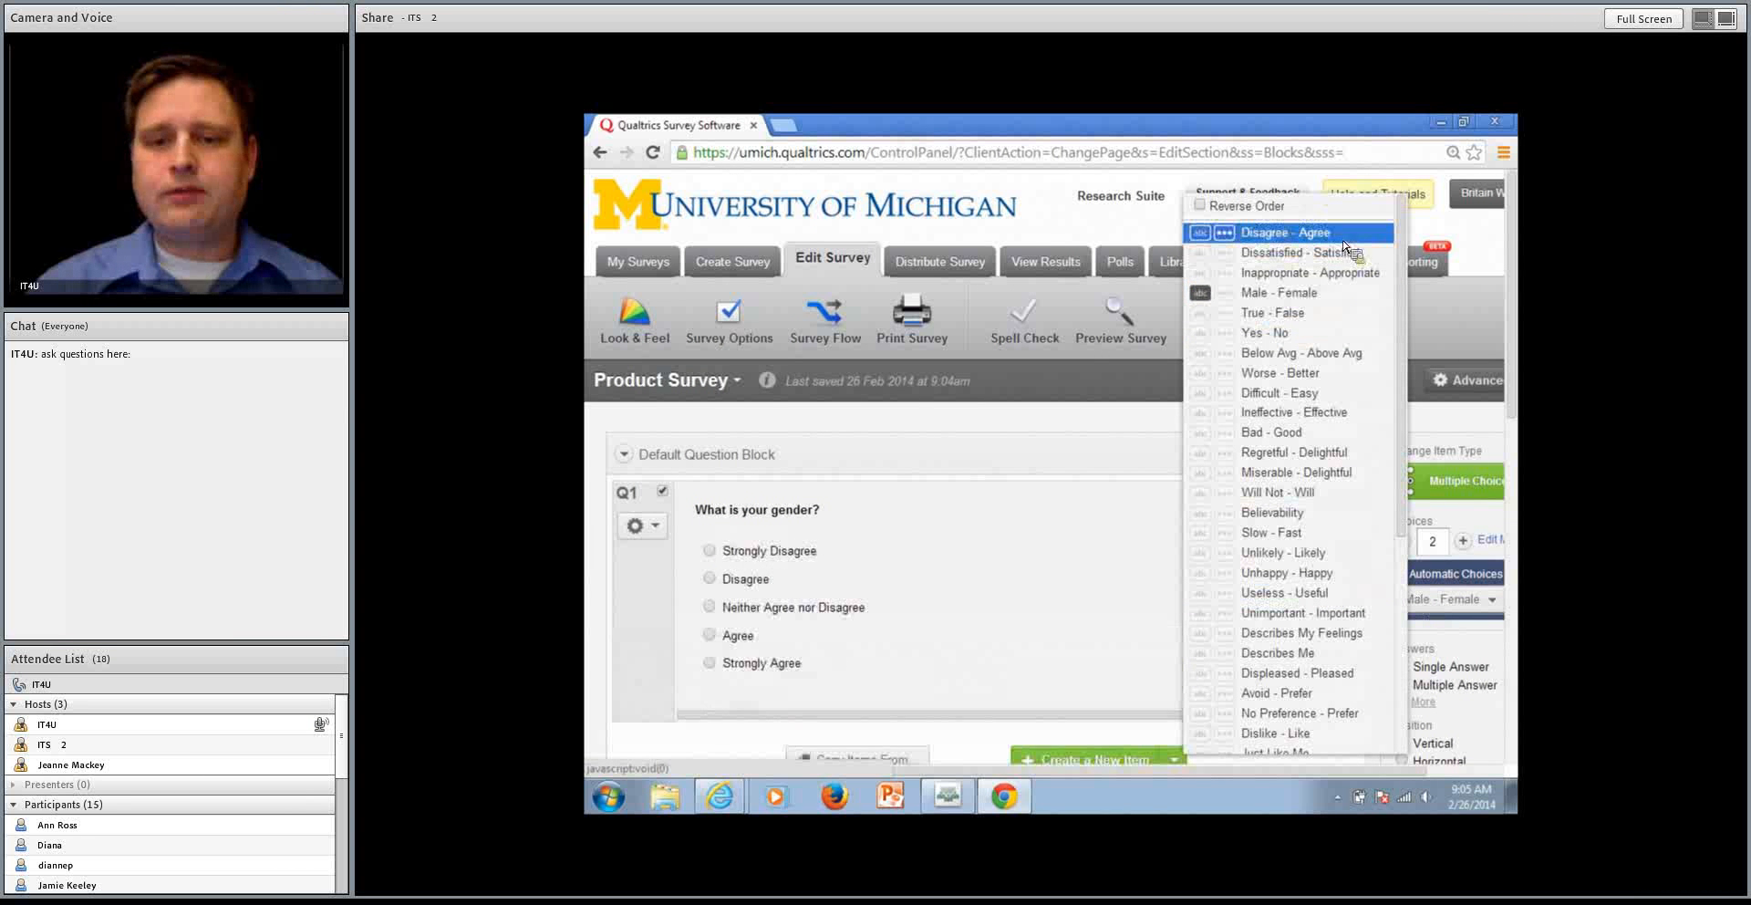
pyautogui.click(1321, 452)
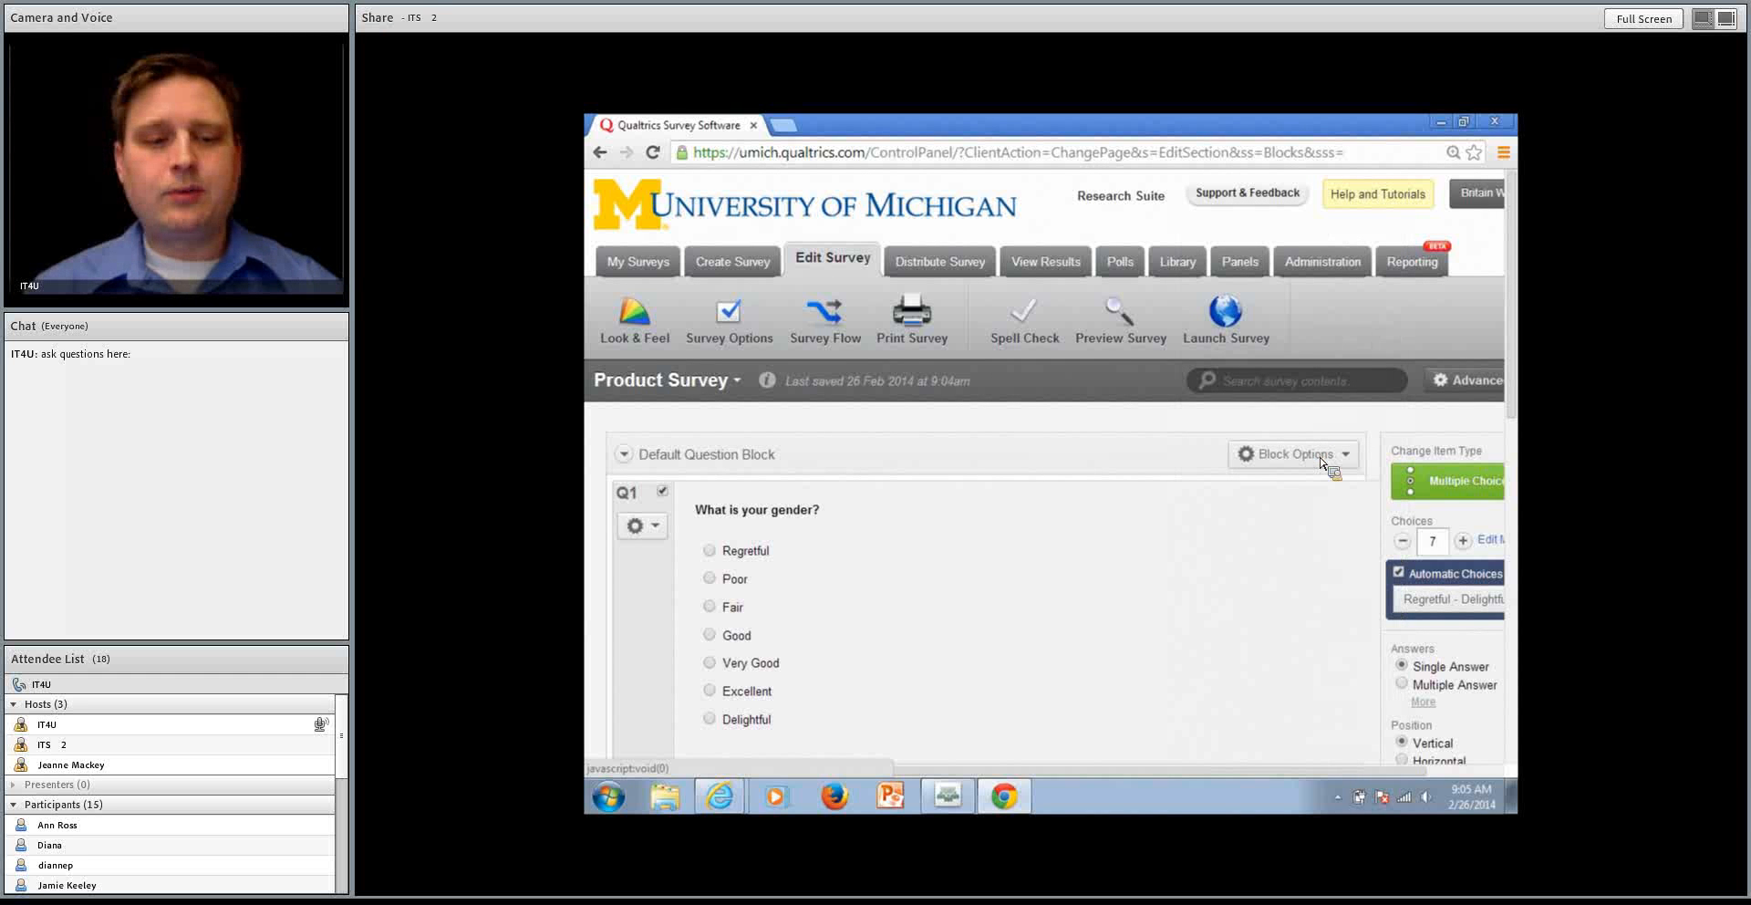
pyautogui.click(1402, 541)
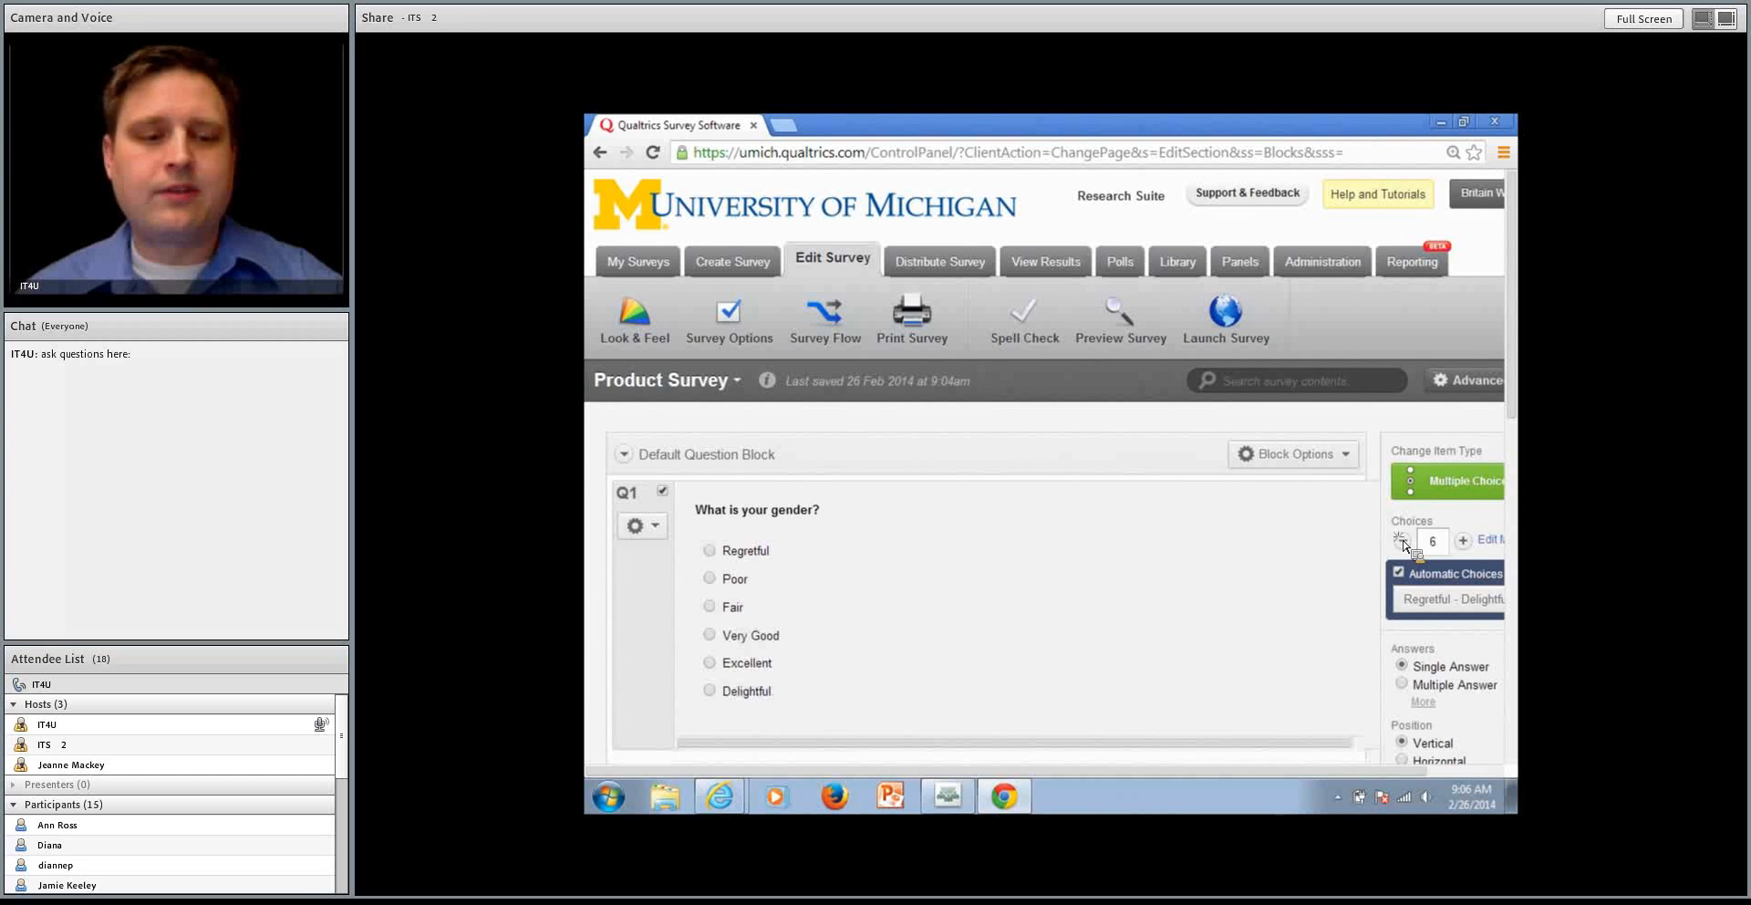
pyautogui.click(1401, 541)
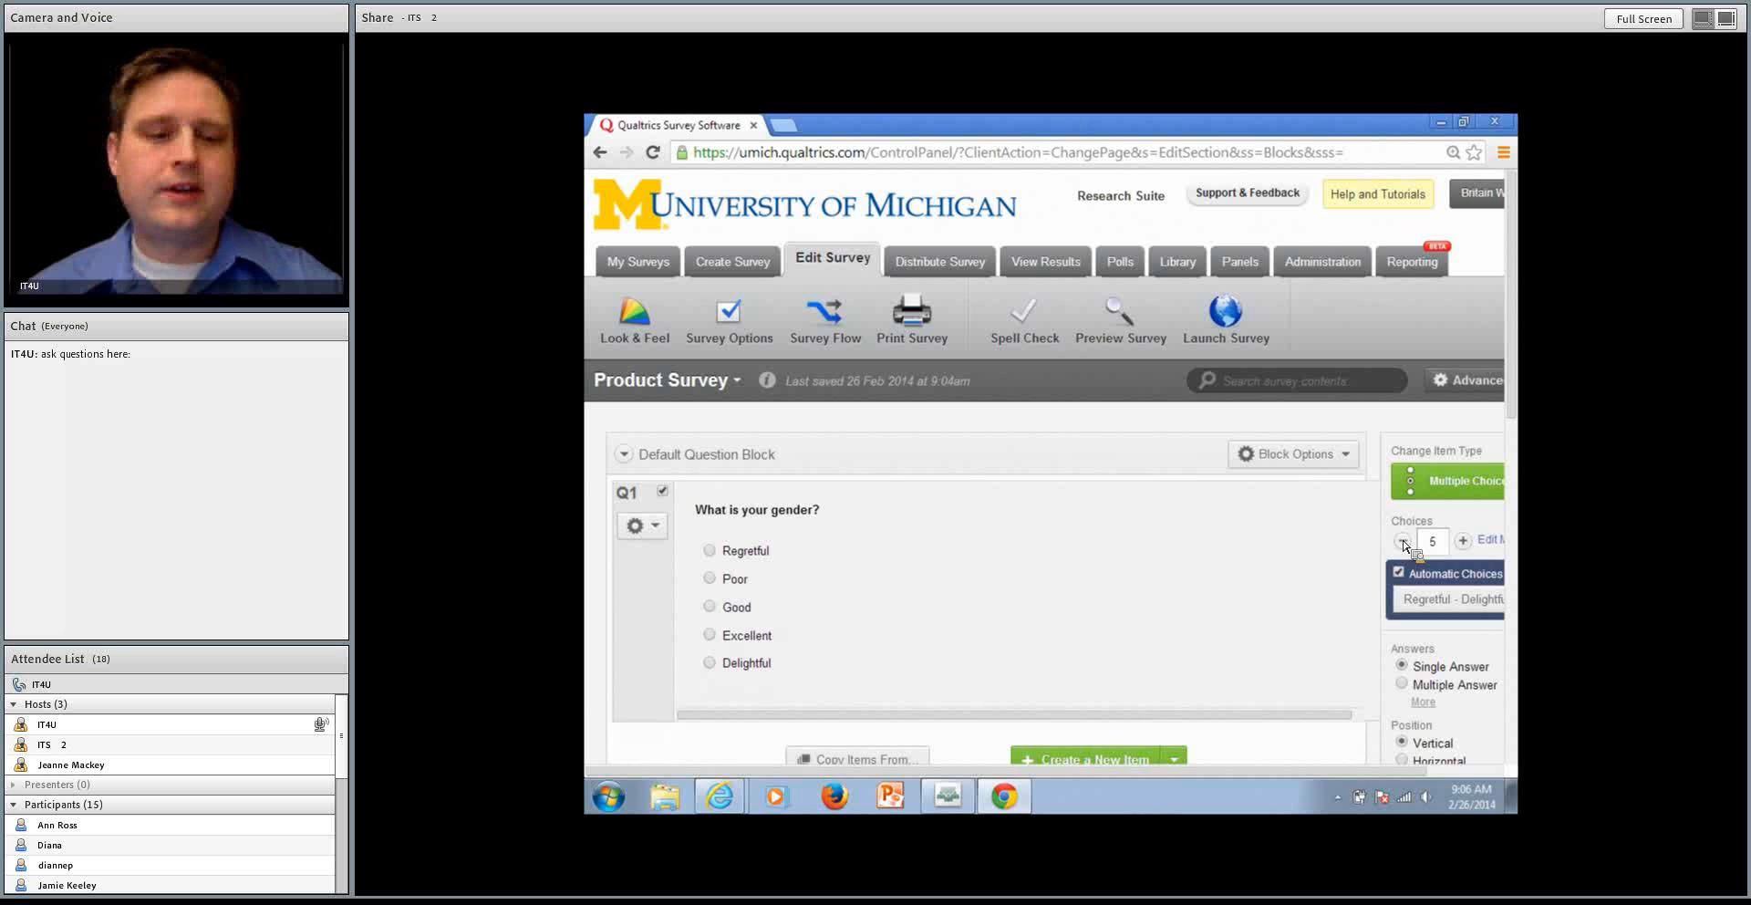
pyautogui.click(1402, 541)
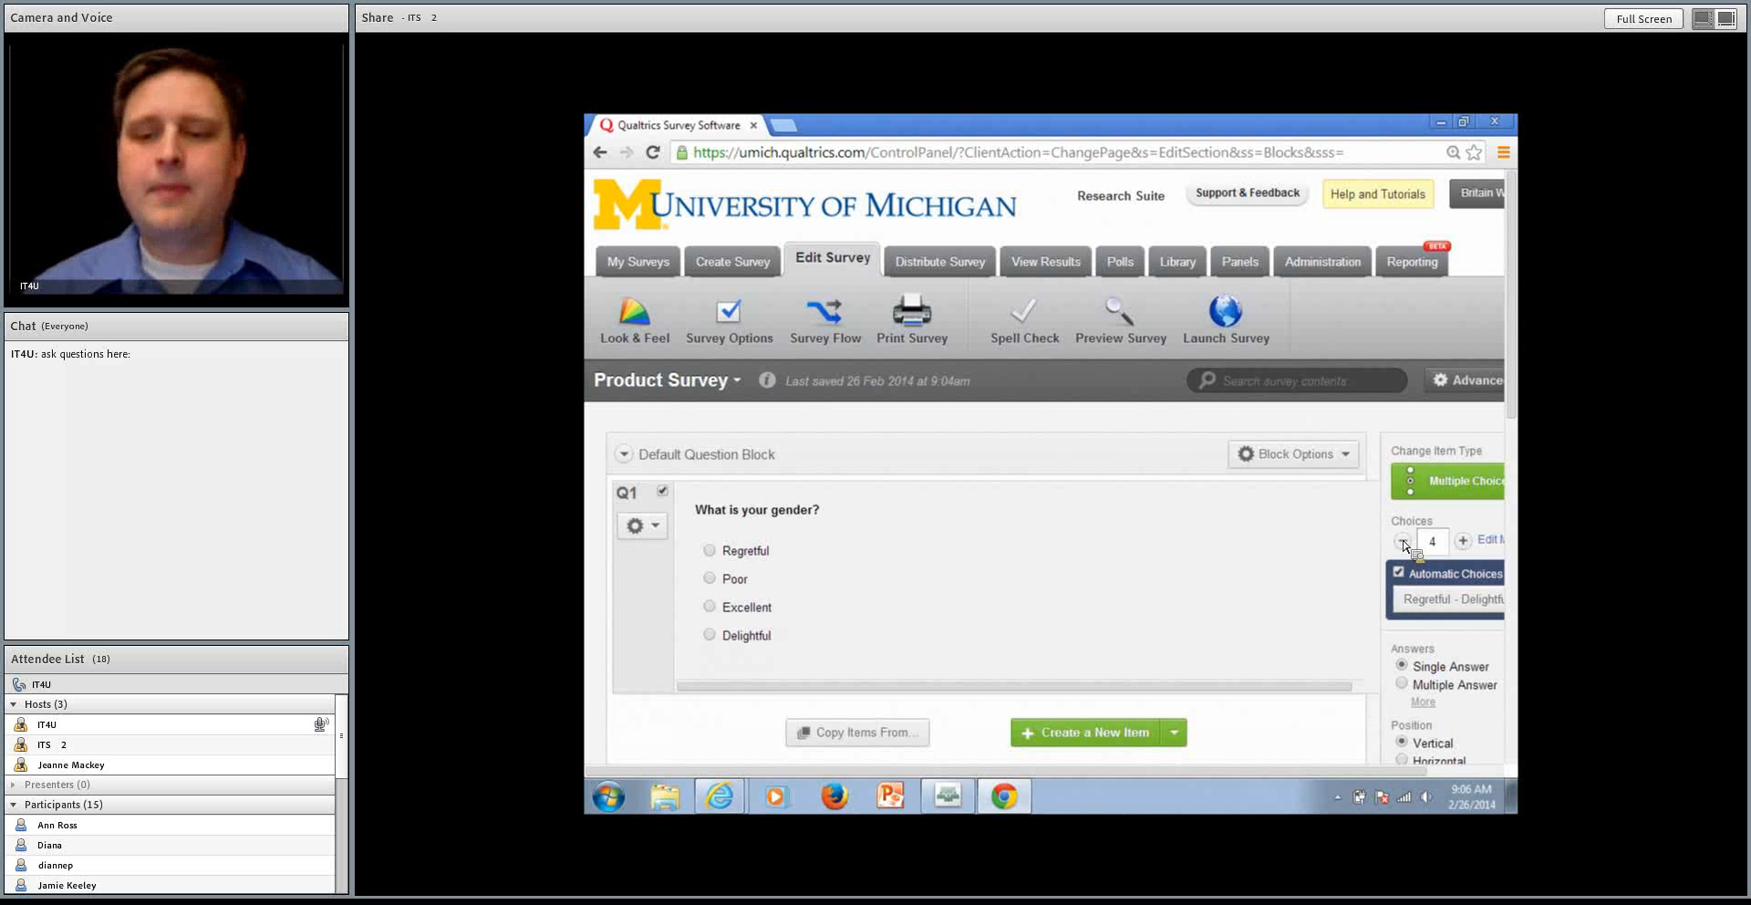
pyautogui.click(1419, 599)
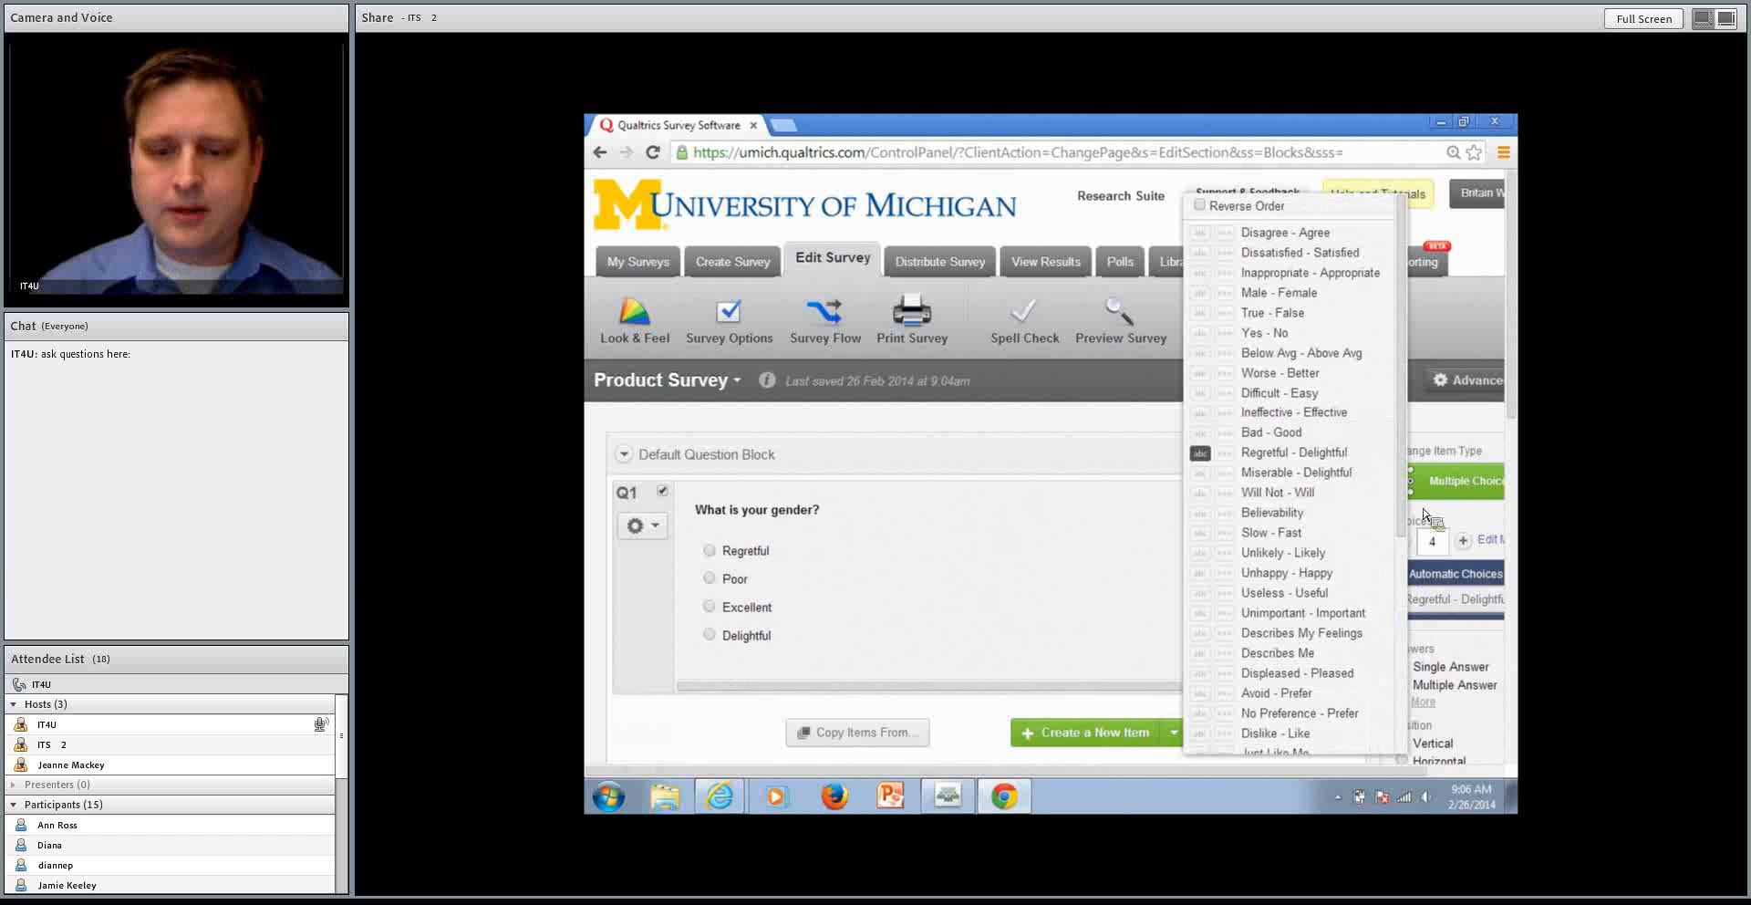
pyautogui.scroll(-4, 1295, 510)
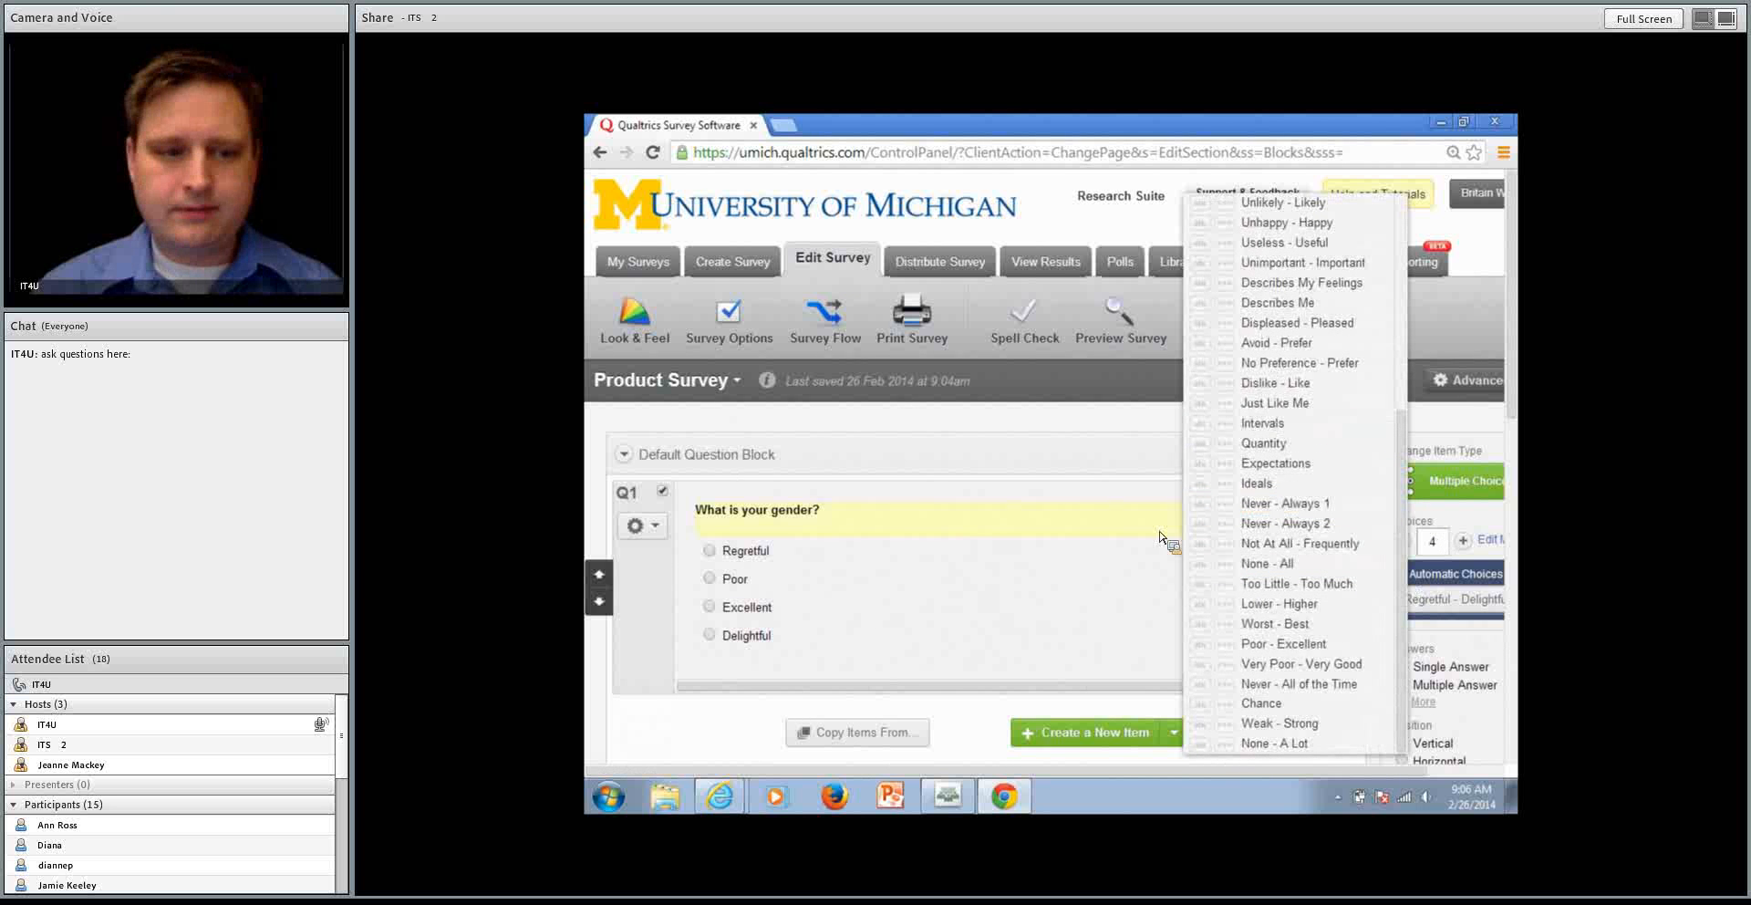
pyautogui.click(1160, 536)
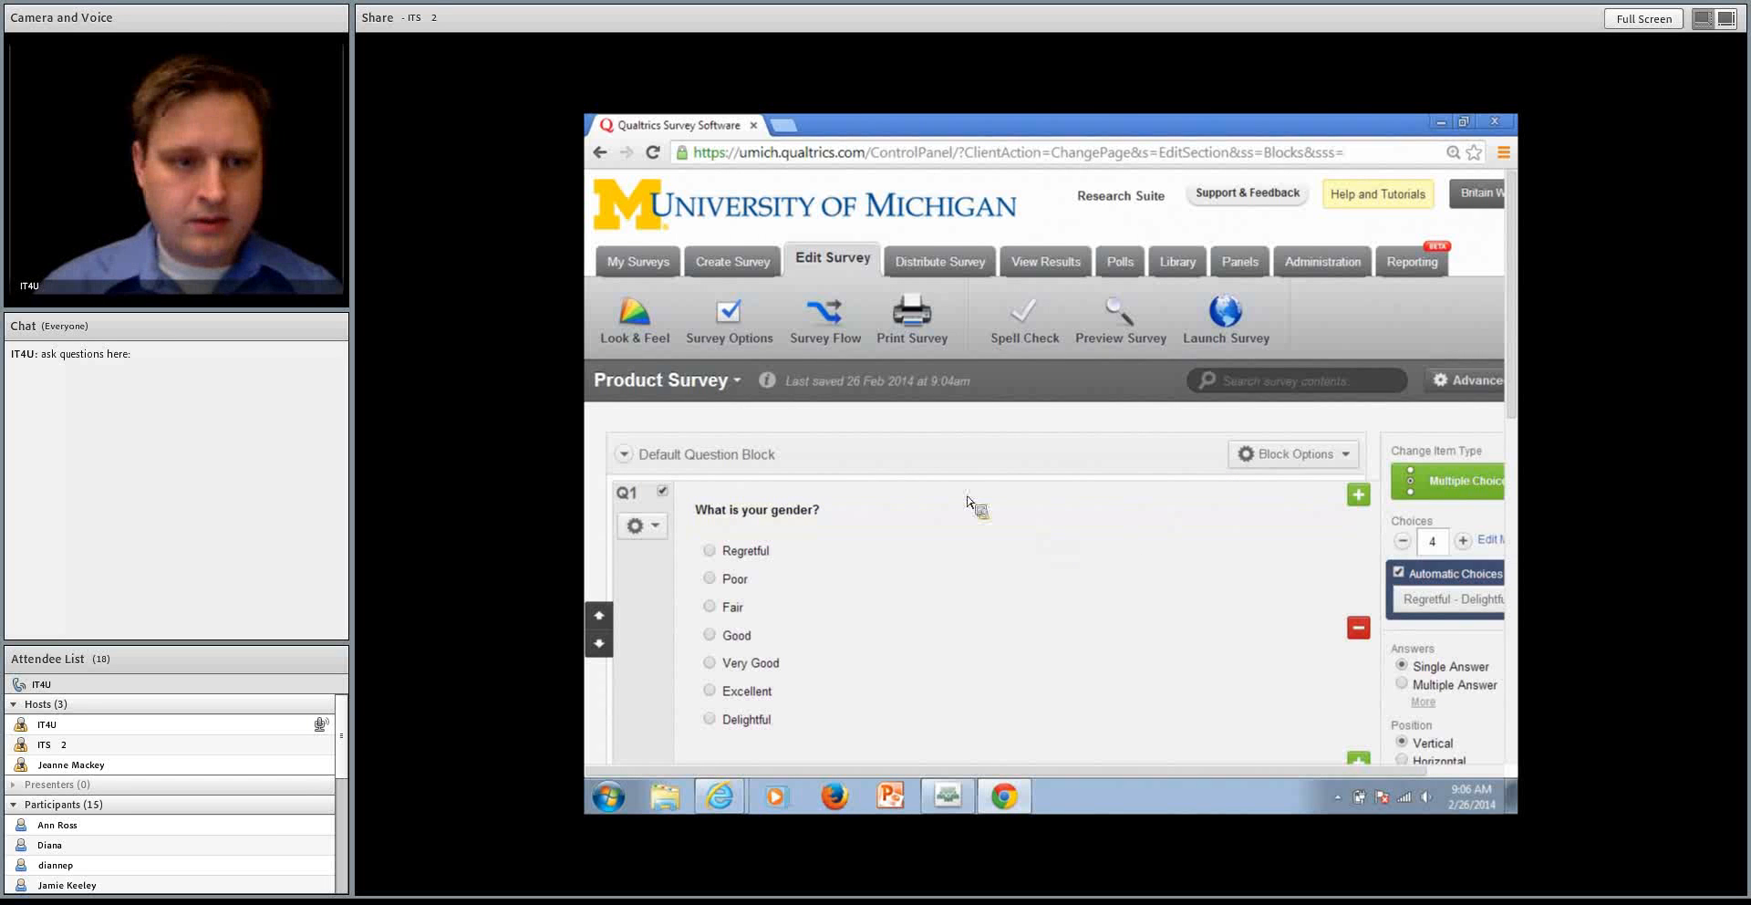
# Reduce the gender question to two answer choices and make them Male and Female
pyautogui.click(746, 551)
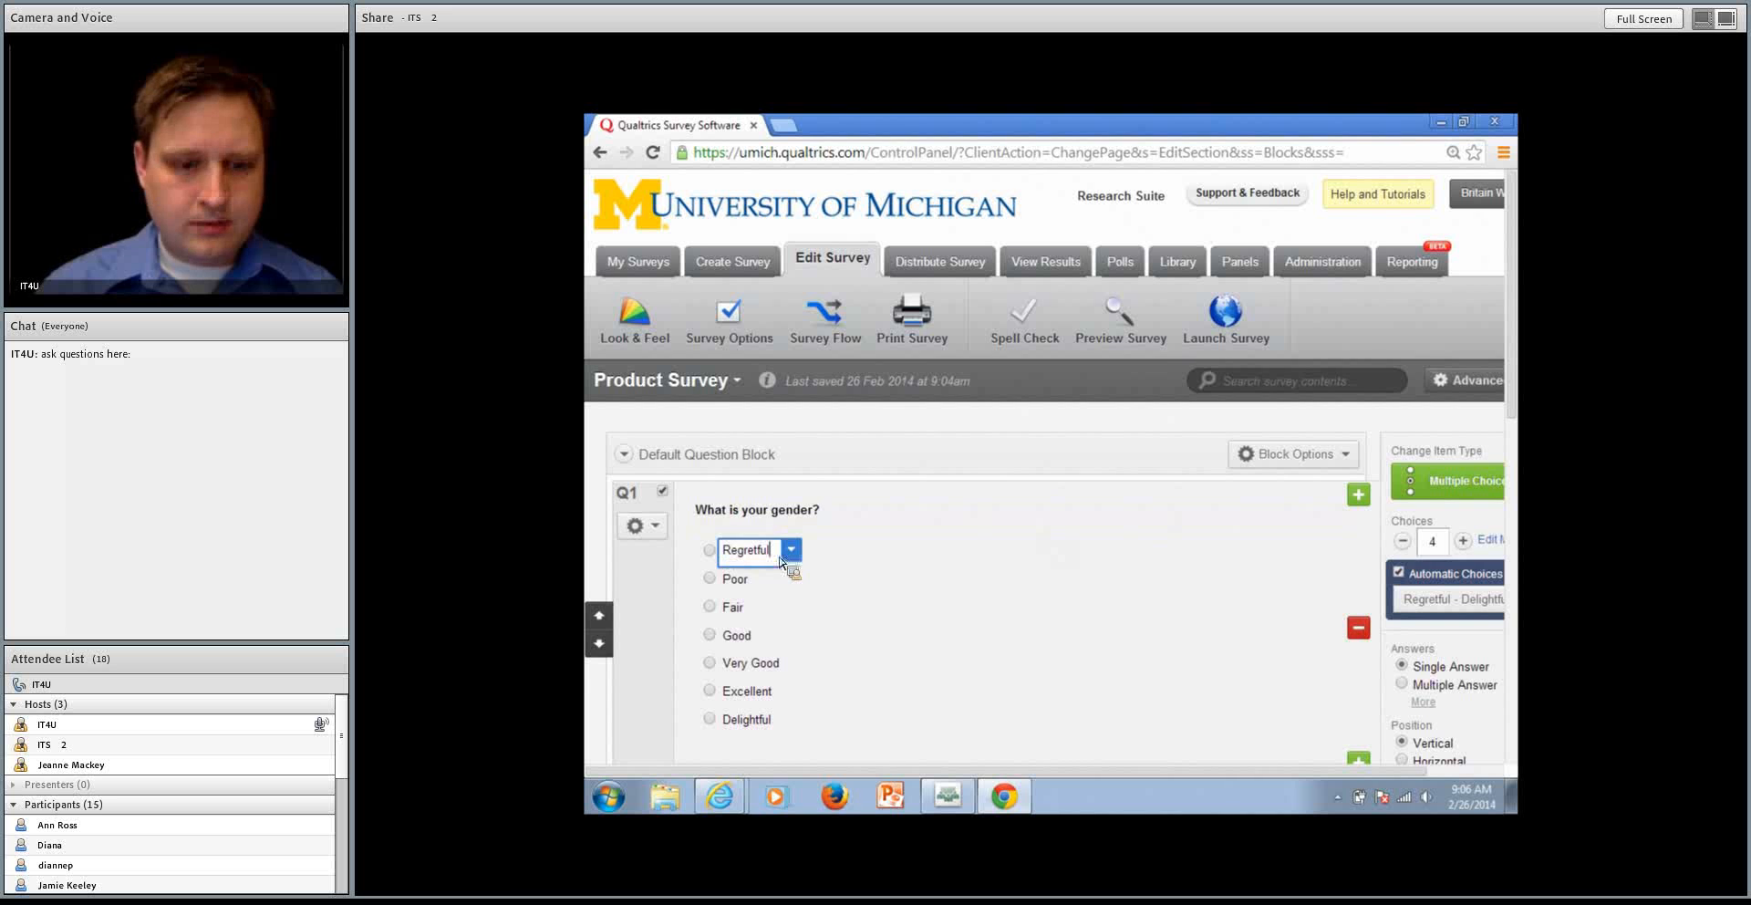
pyautogui.click(1405, 545)
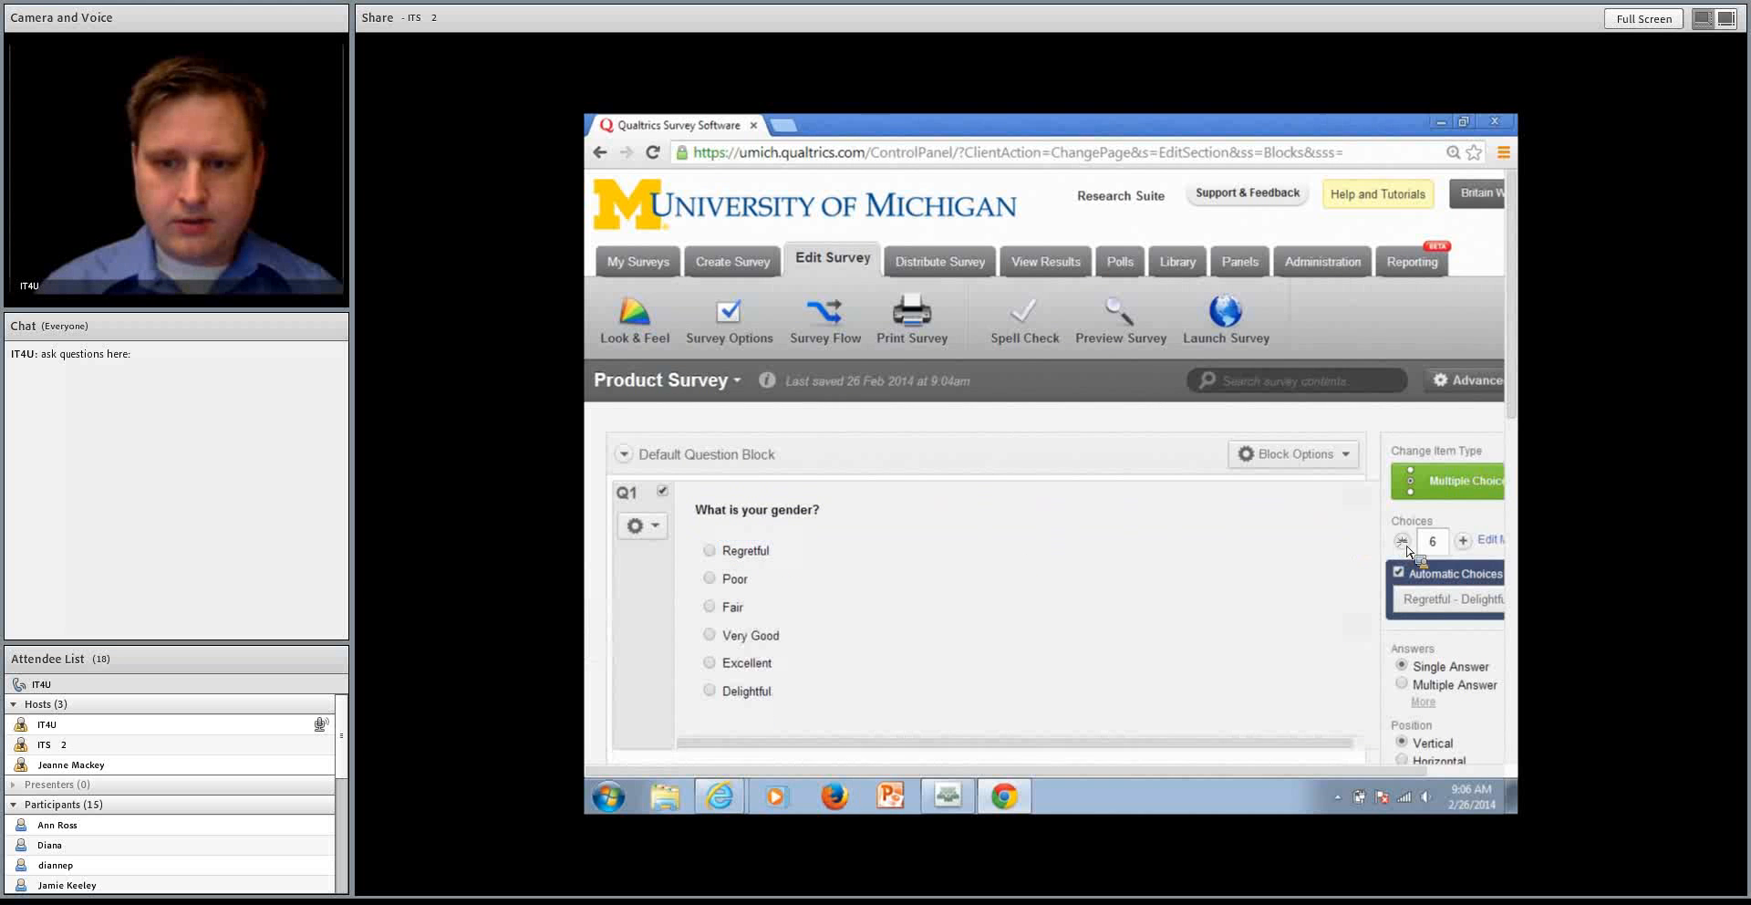
pyautogui.click(1405, 544)
pyautogui.click(1405, 544)
pyautogui.click(1403, 542)
pyautogui.click(1403, 542)
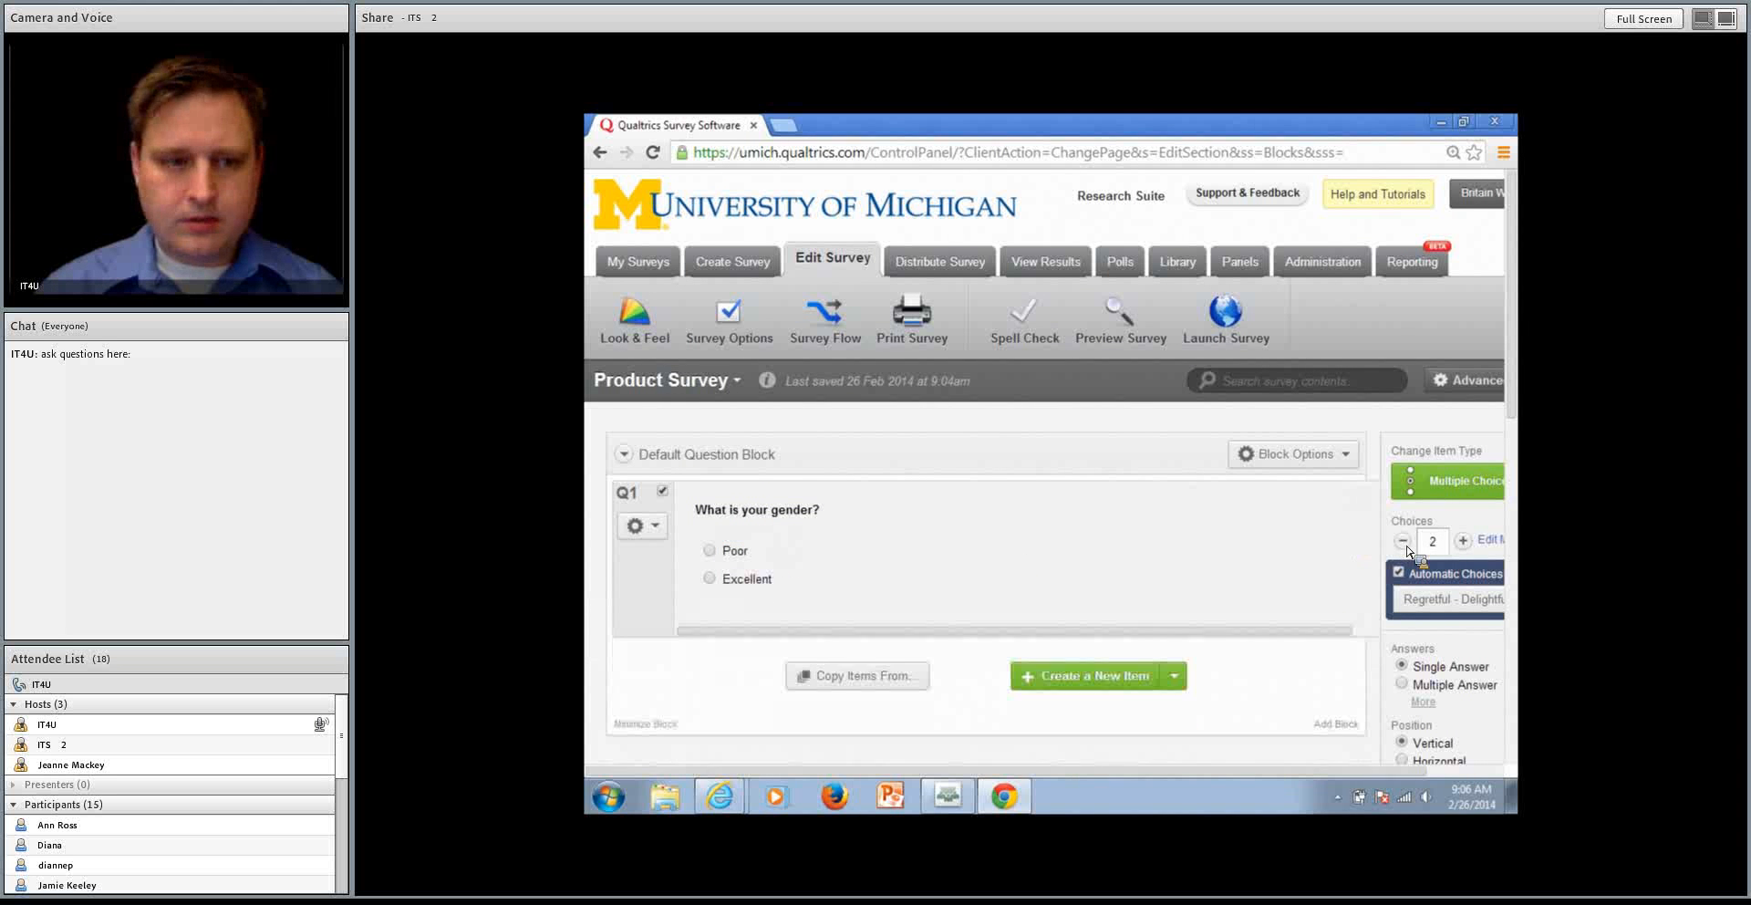
pyautogui.click(763, 549)
pyautogui.write('Male')
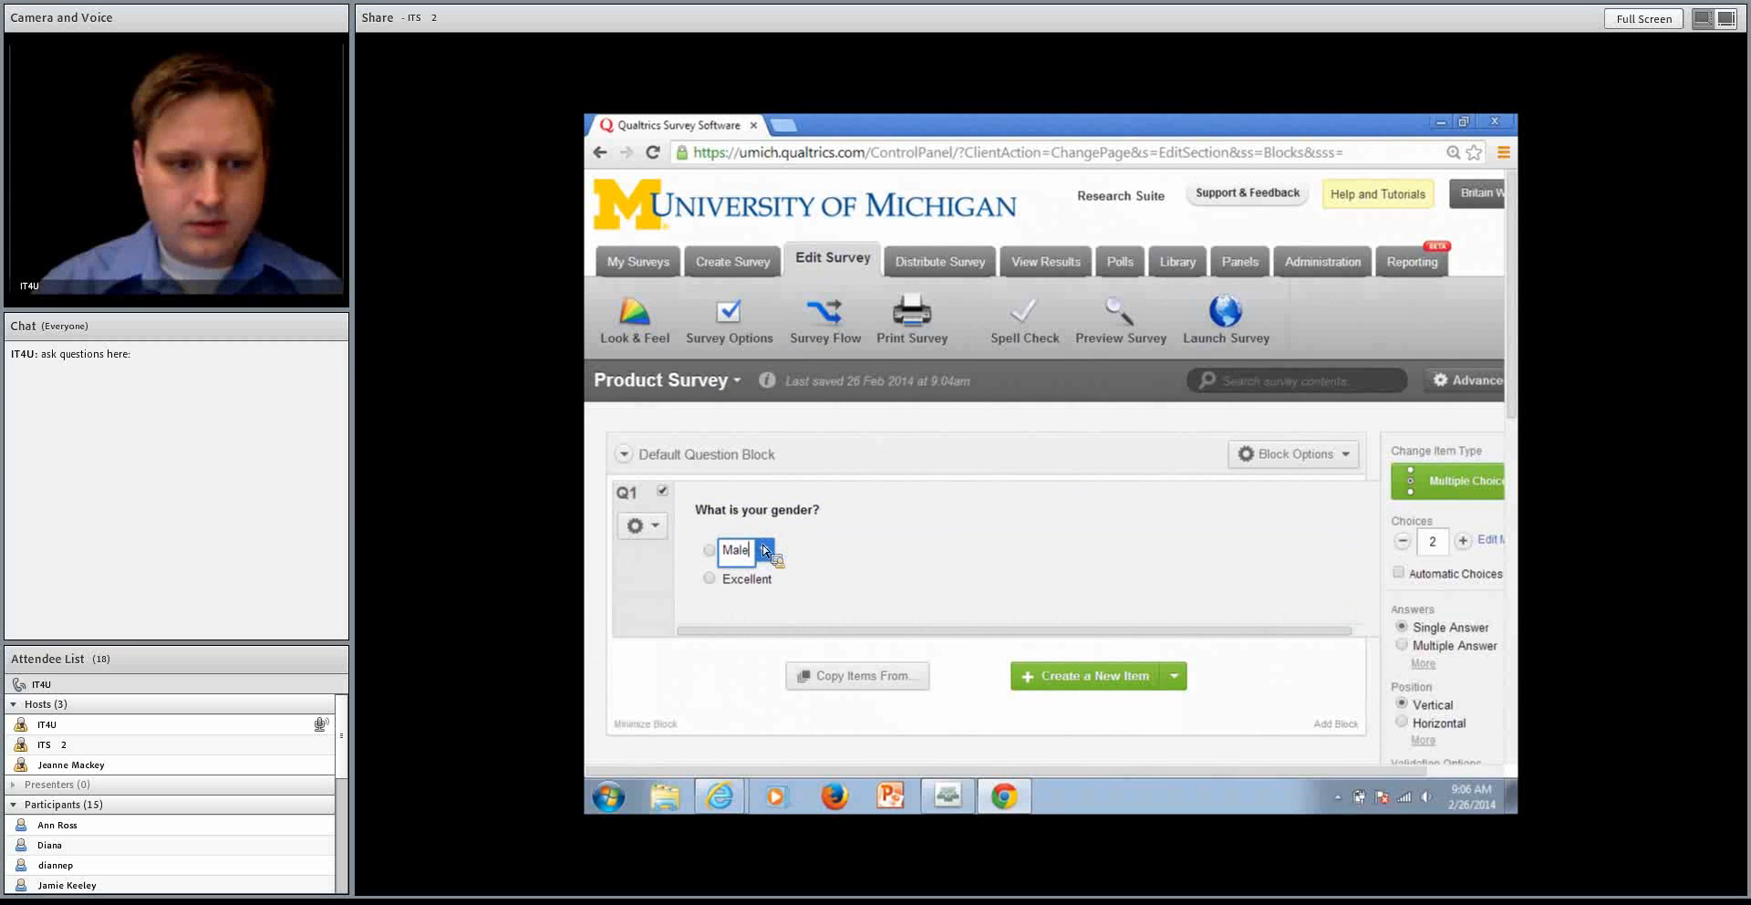
pyautogui.press('Tab')
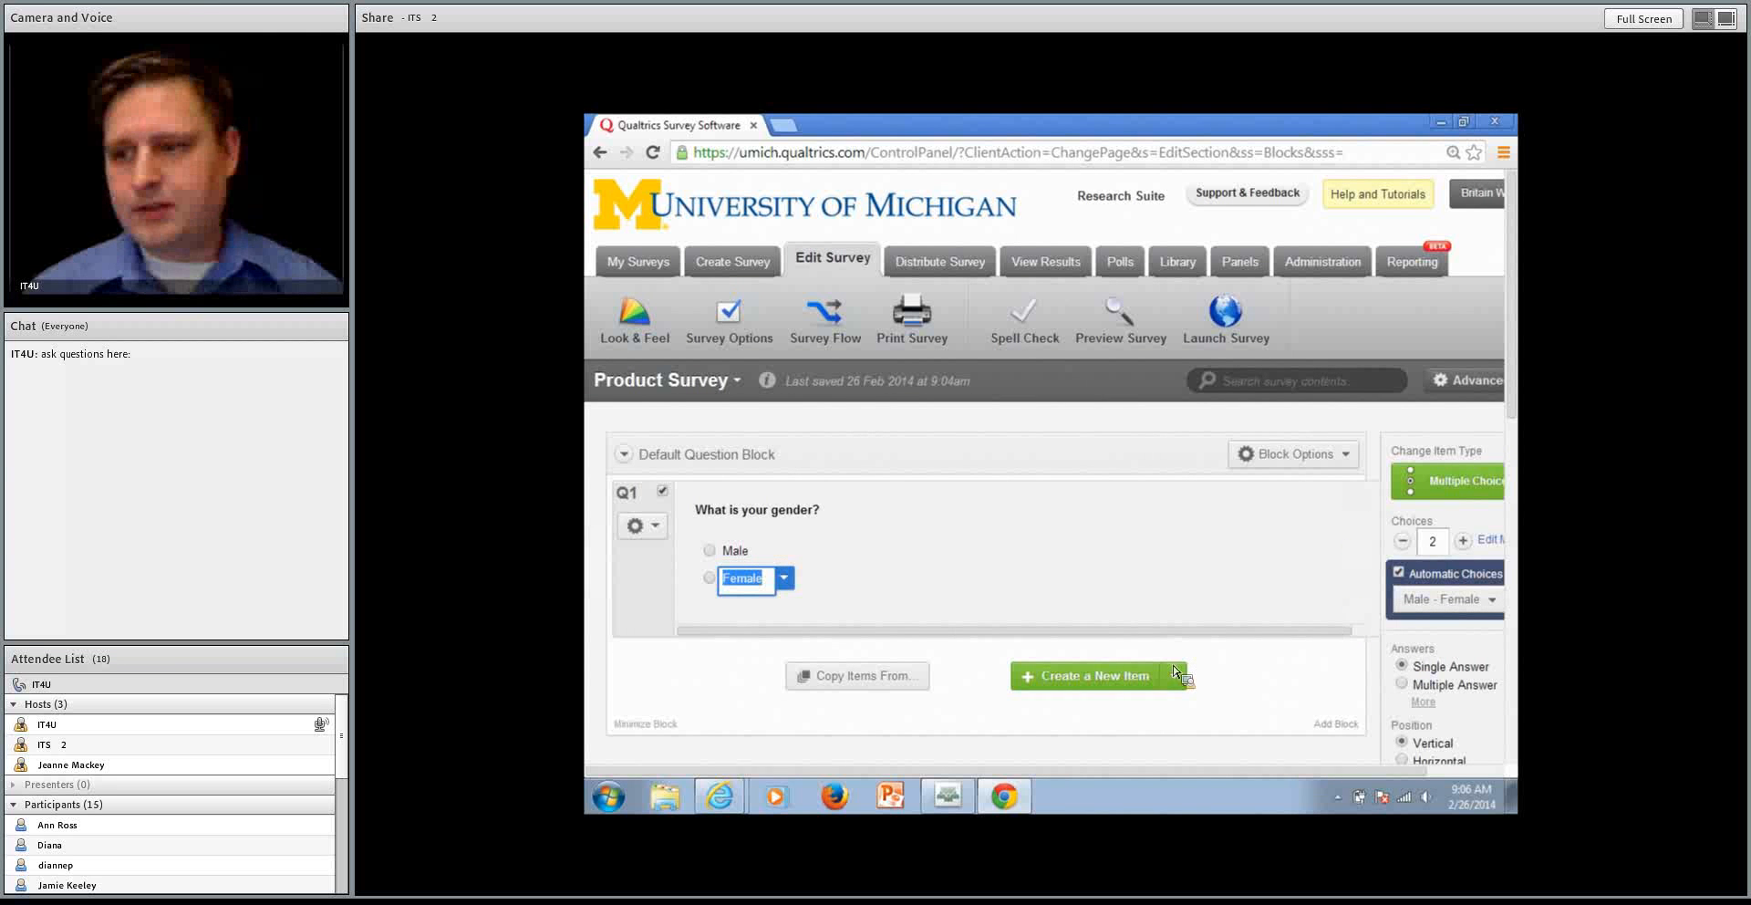
# Add a second multiple choice question asking "Have you purchased one of our bakery products in the past month?"
pyautogui.click(1098, 680)
pyautogui.scroll(-1, 1098, 684)
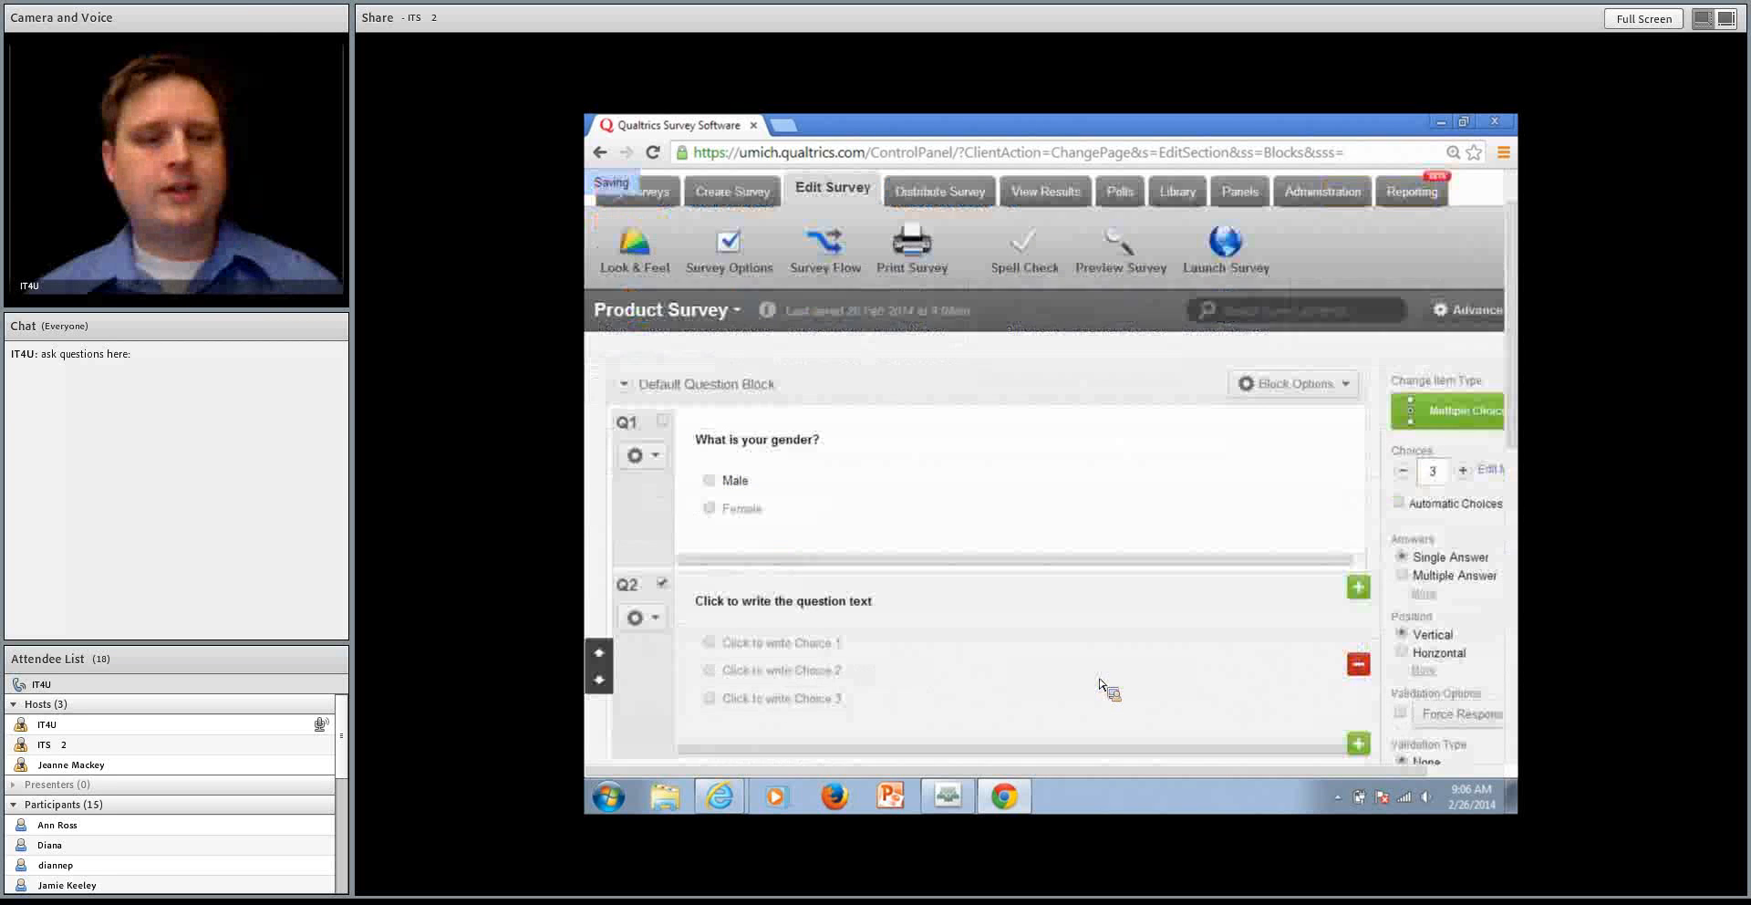
pyautogui.click(894, 609)
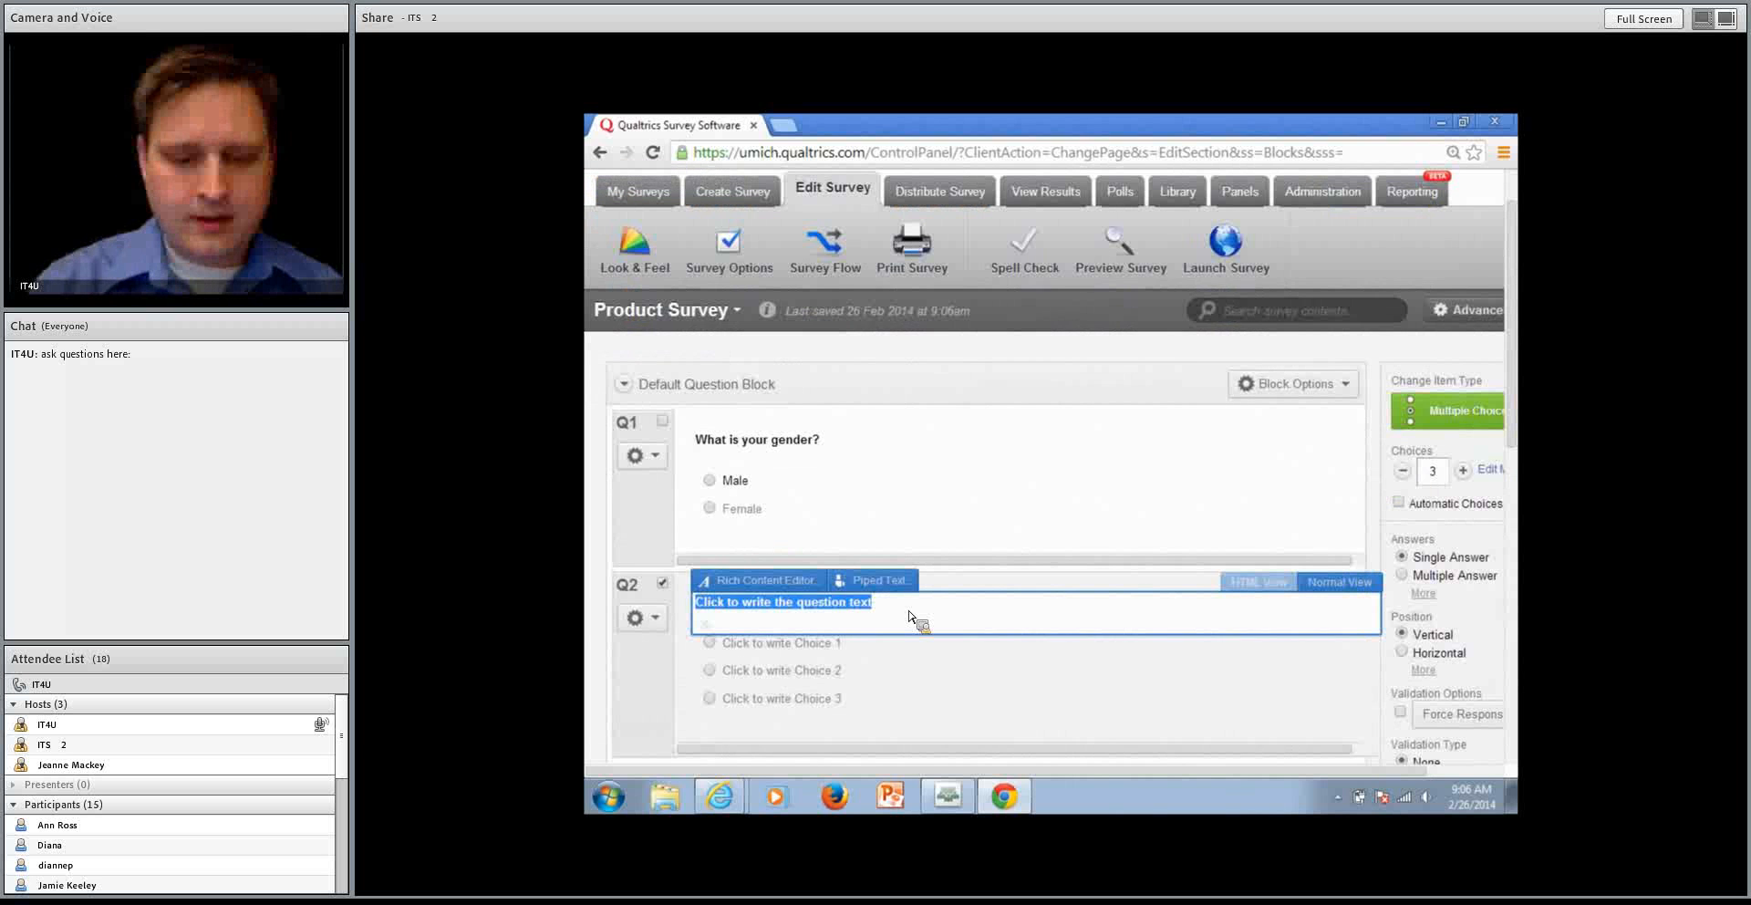
pyautogui.write('Have you ')
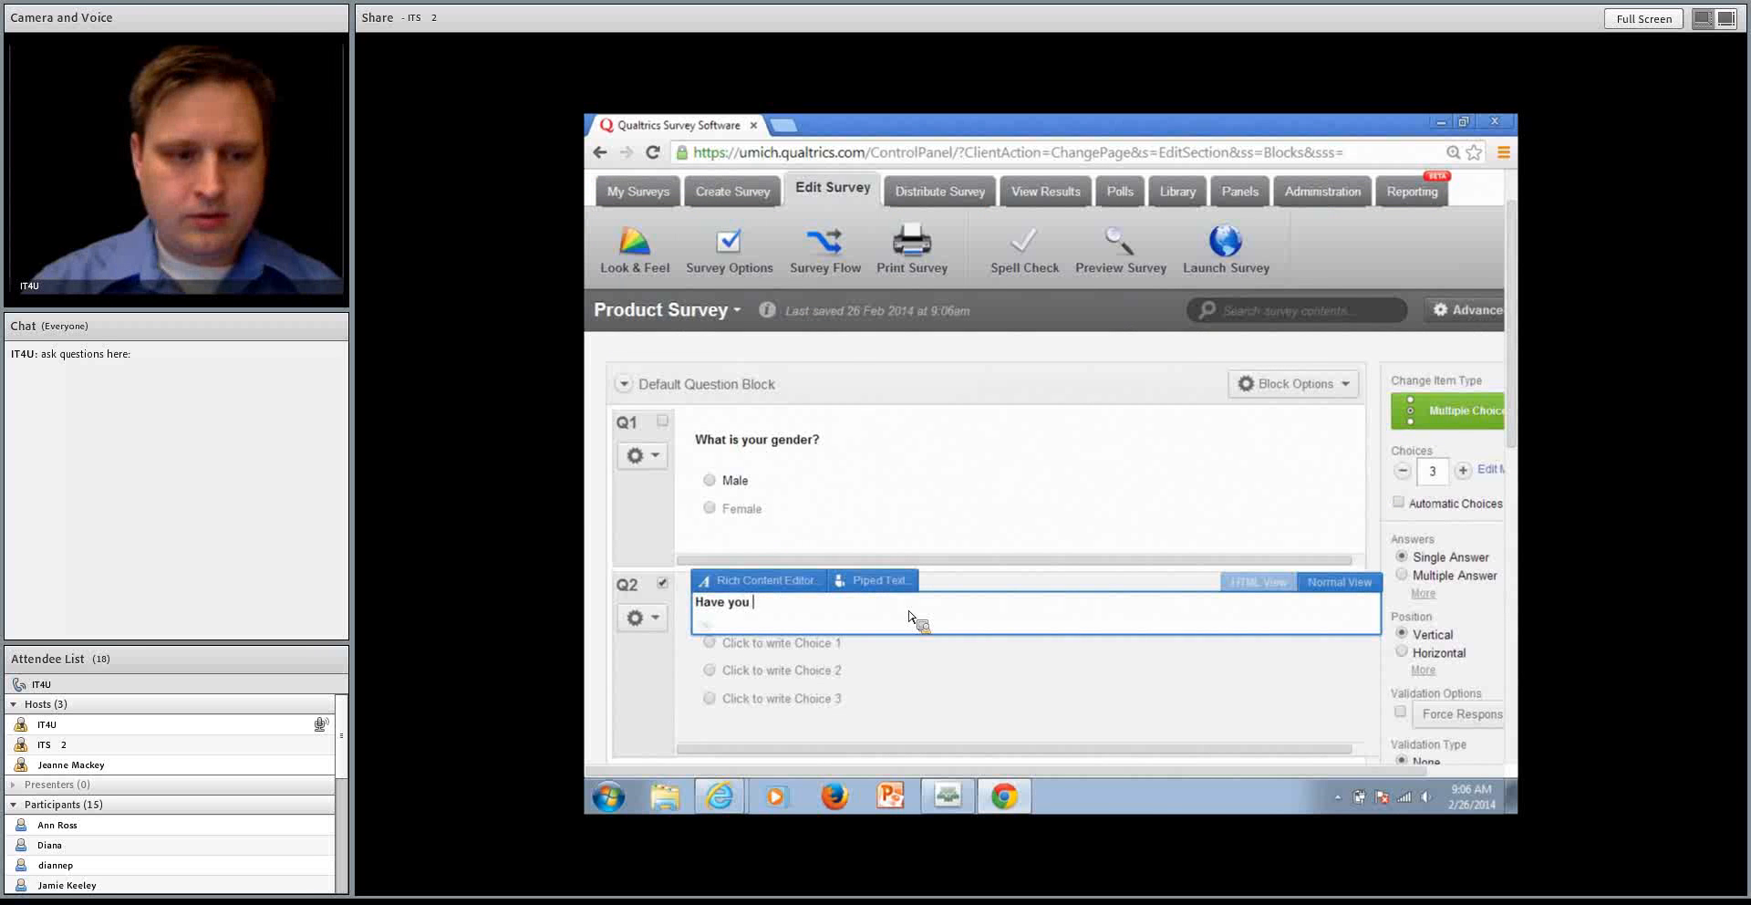
pyautogui.write('purchased one o')
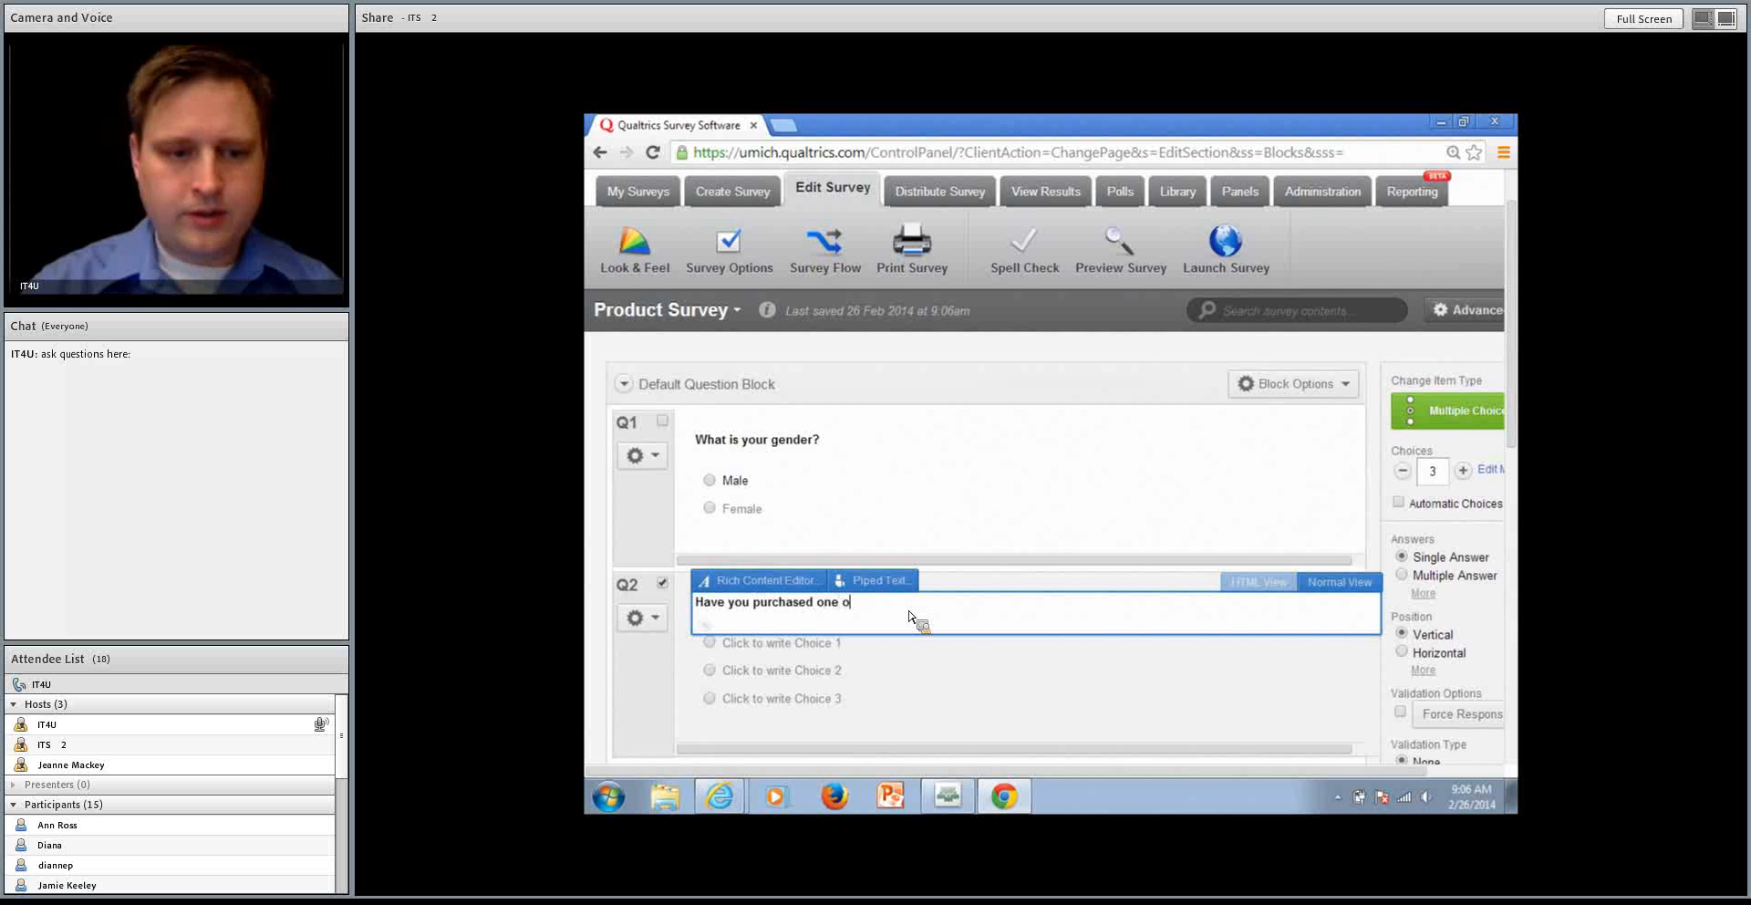
pyautogui.write('f our bakery prod')
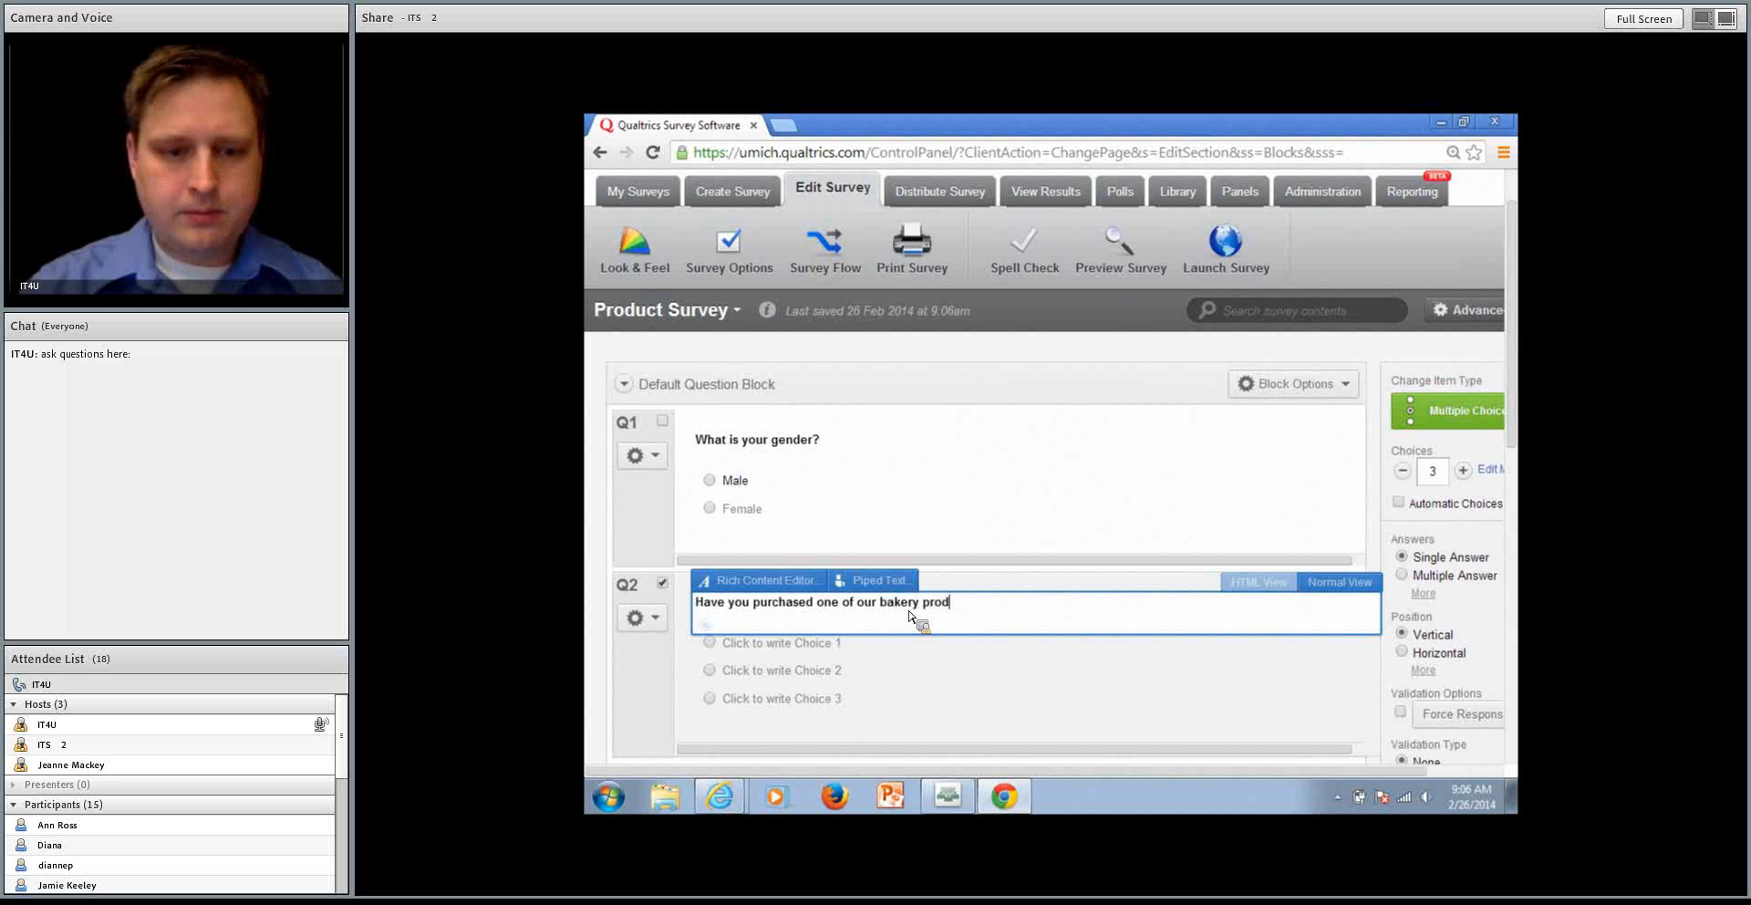
pyautogui.write('ucts in the pads')
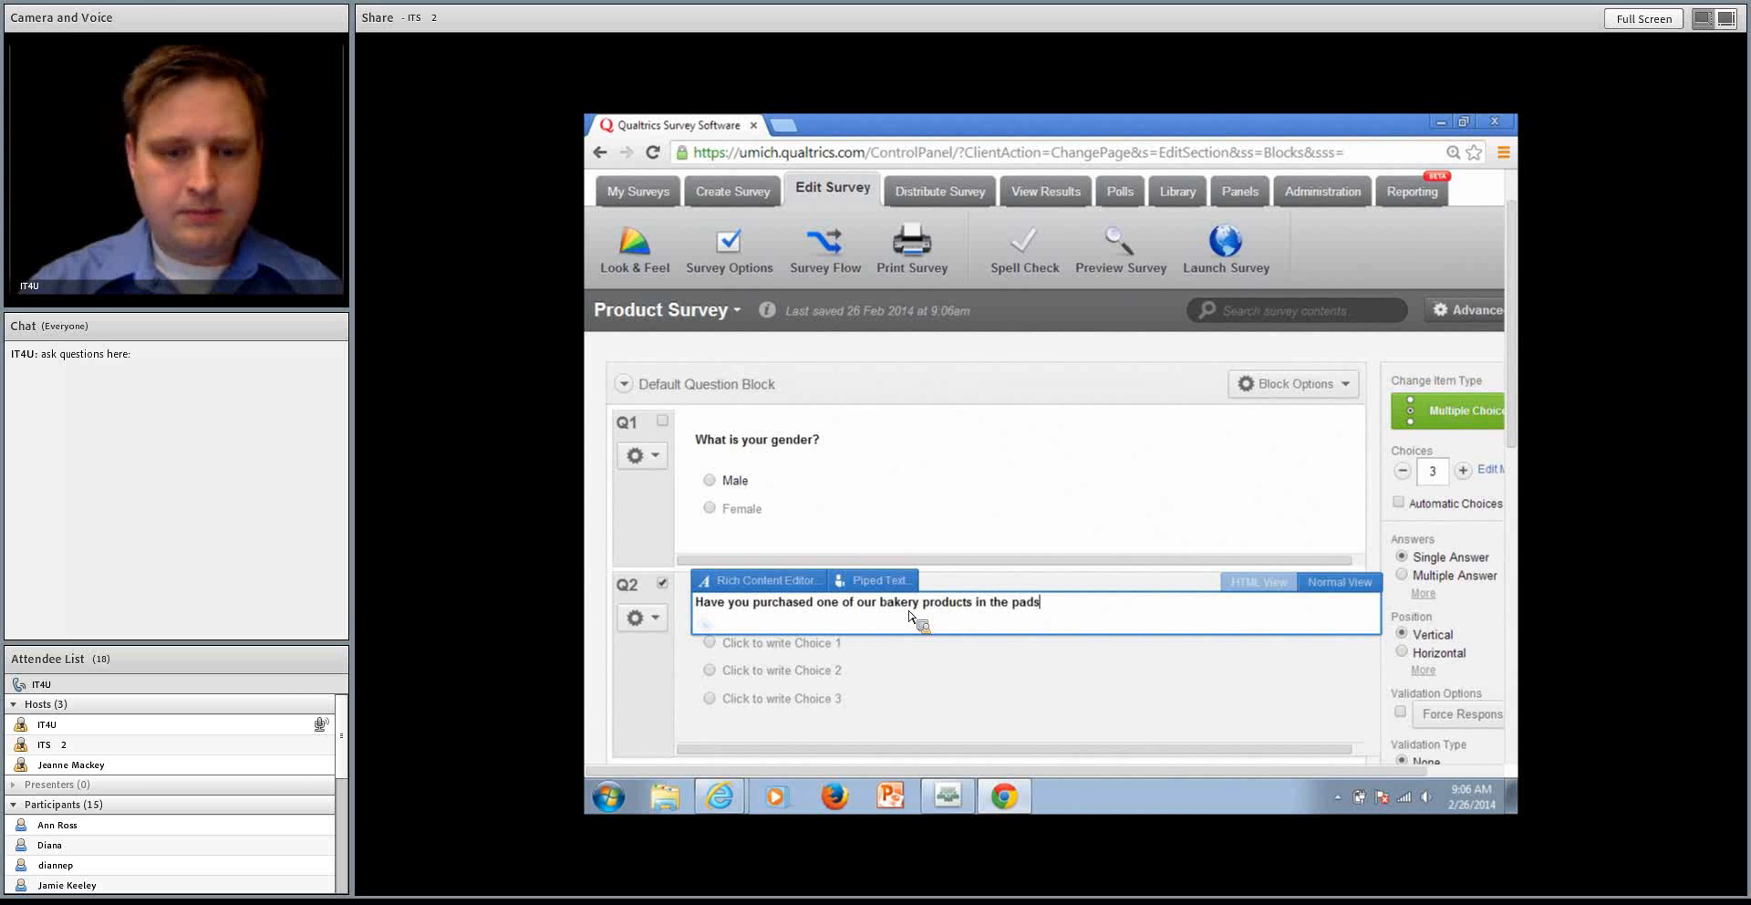
pyautogui.press('BackSpace')
pyautogui.press('BackSpace')
pyautogui.write('st month?')
pyautogui.press('Return')
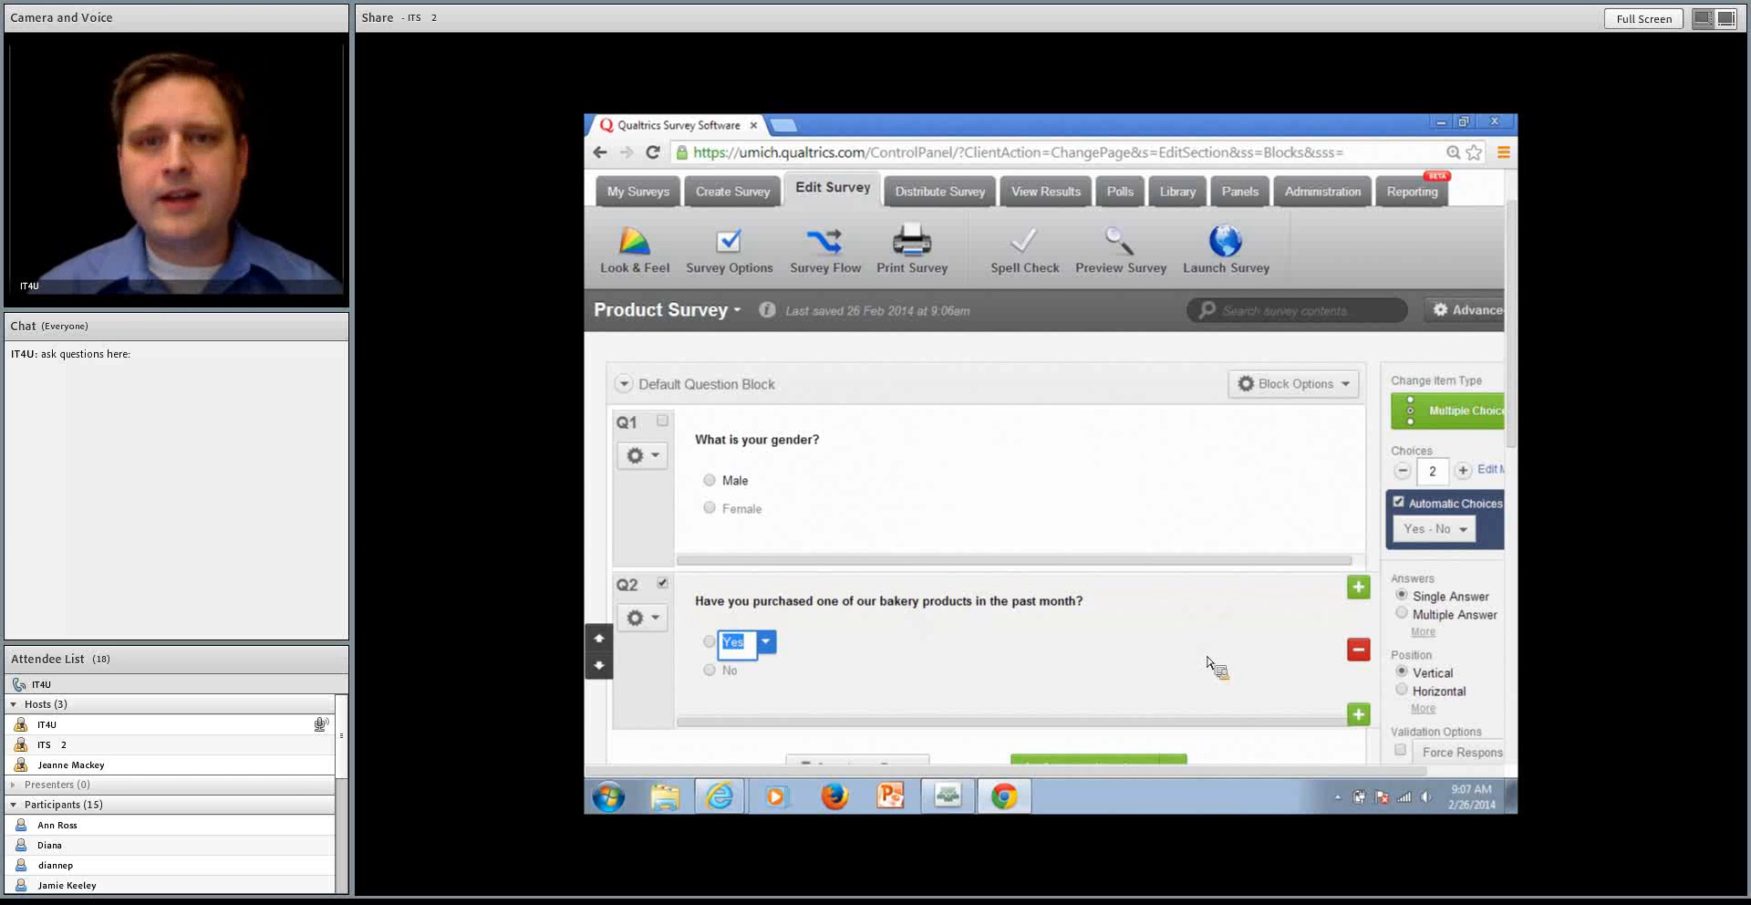
# Add a third question below the bakery purchase question and let it accept multiple answers
pyautogui.click(1359, 715)
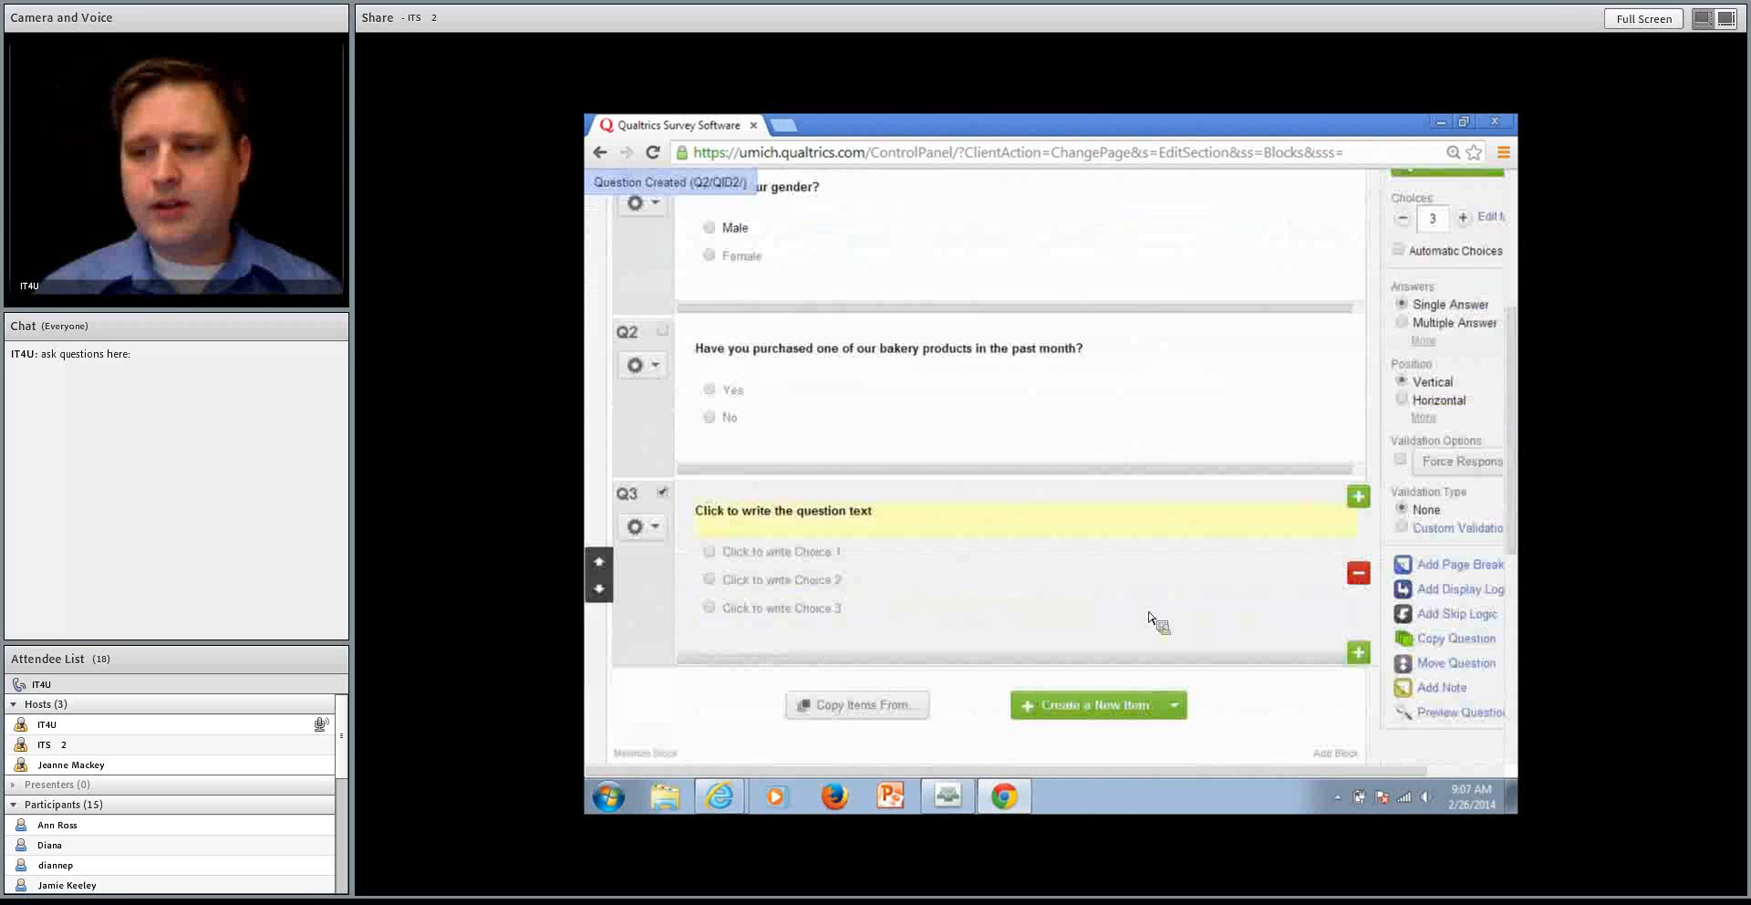
pyautogui.scroll(-2, 1151, 619)
pyautogui.scroll(2, 1178, 430)
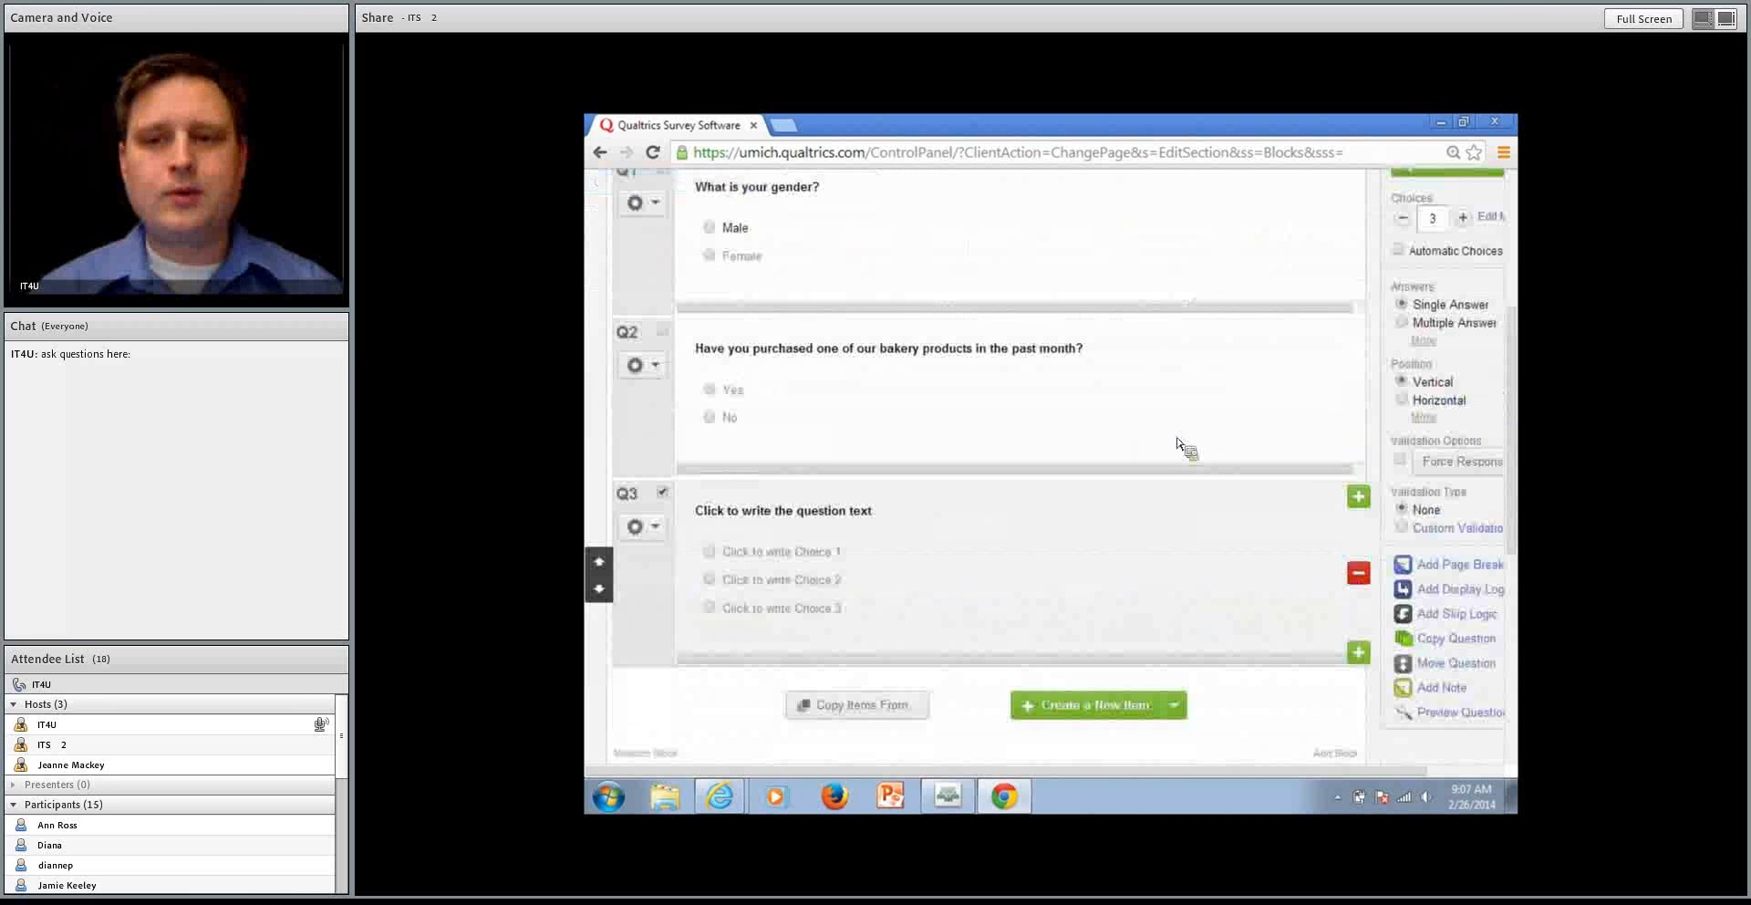
pyautogui.scroll(1, 1200, 516)
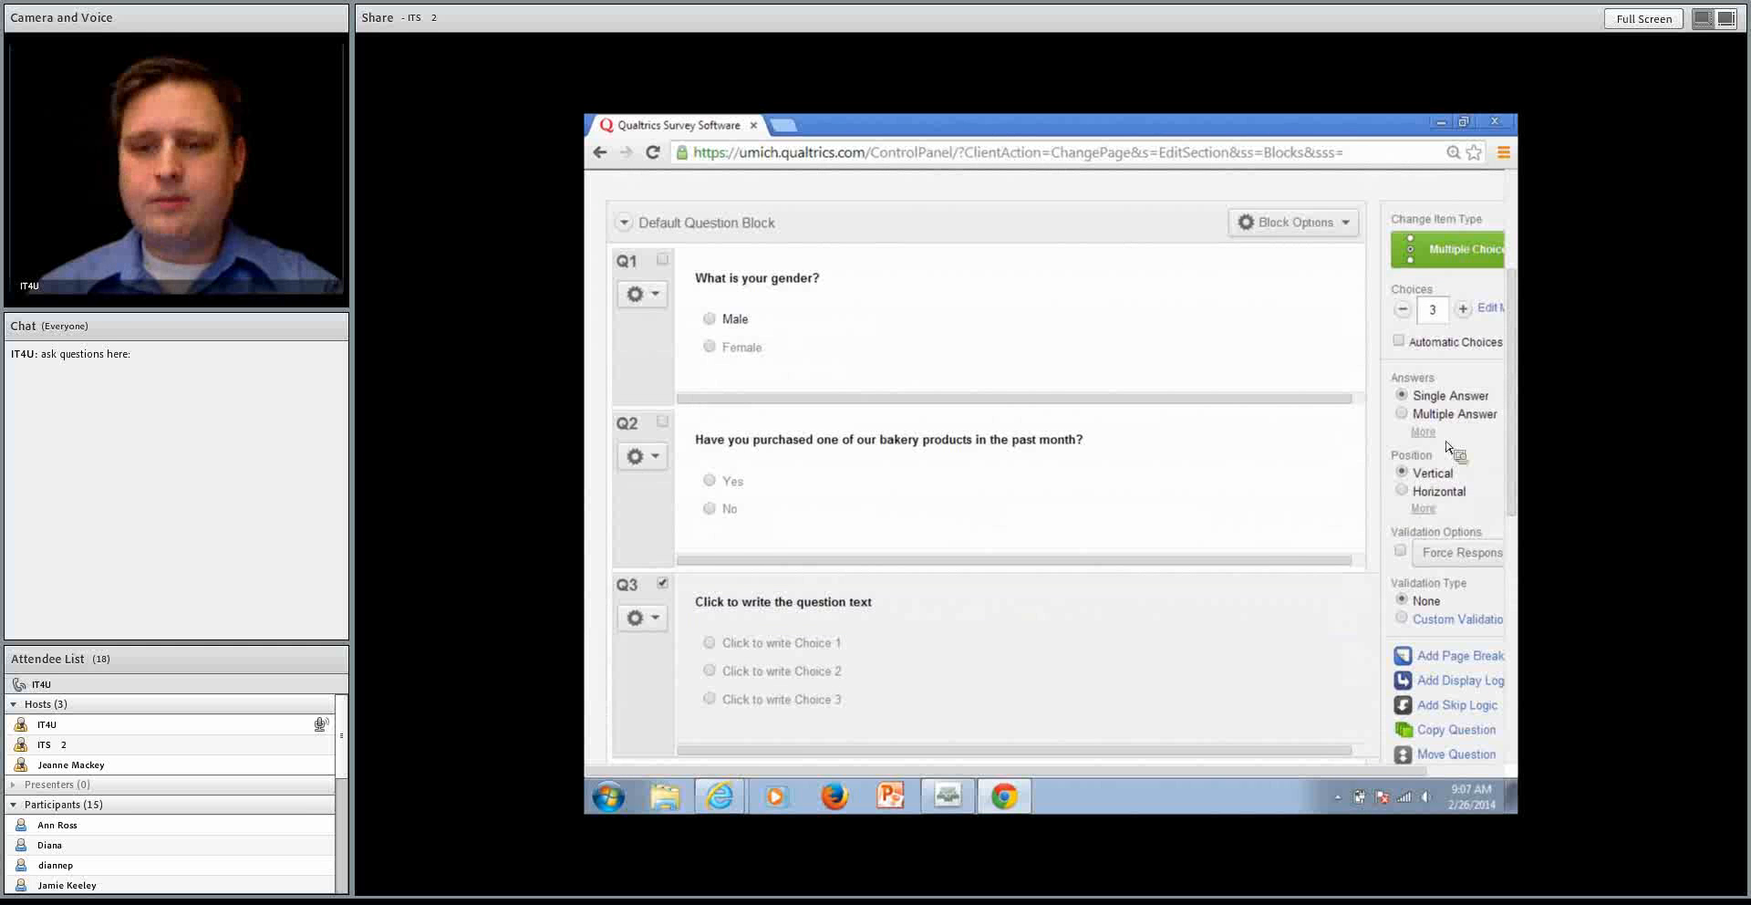
pyautogui.click(1457, 416)
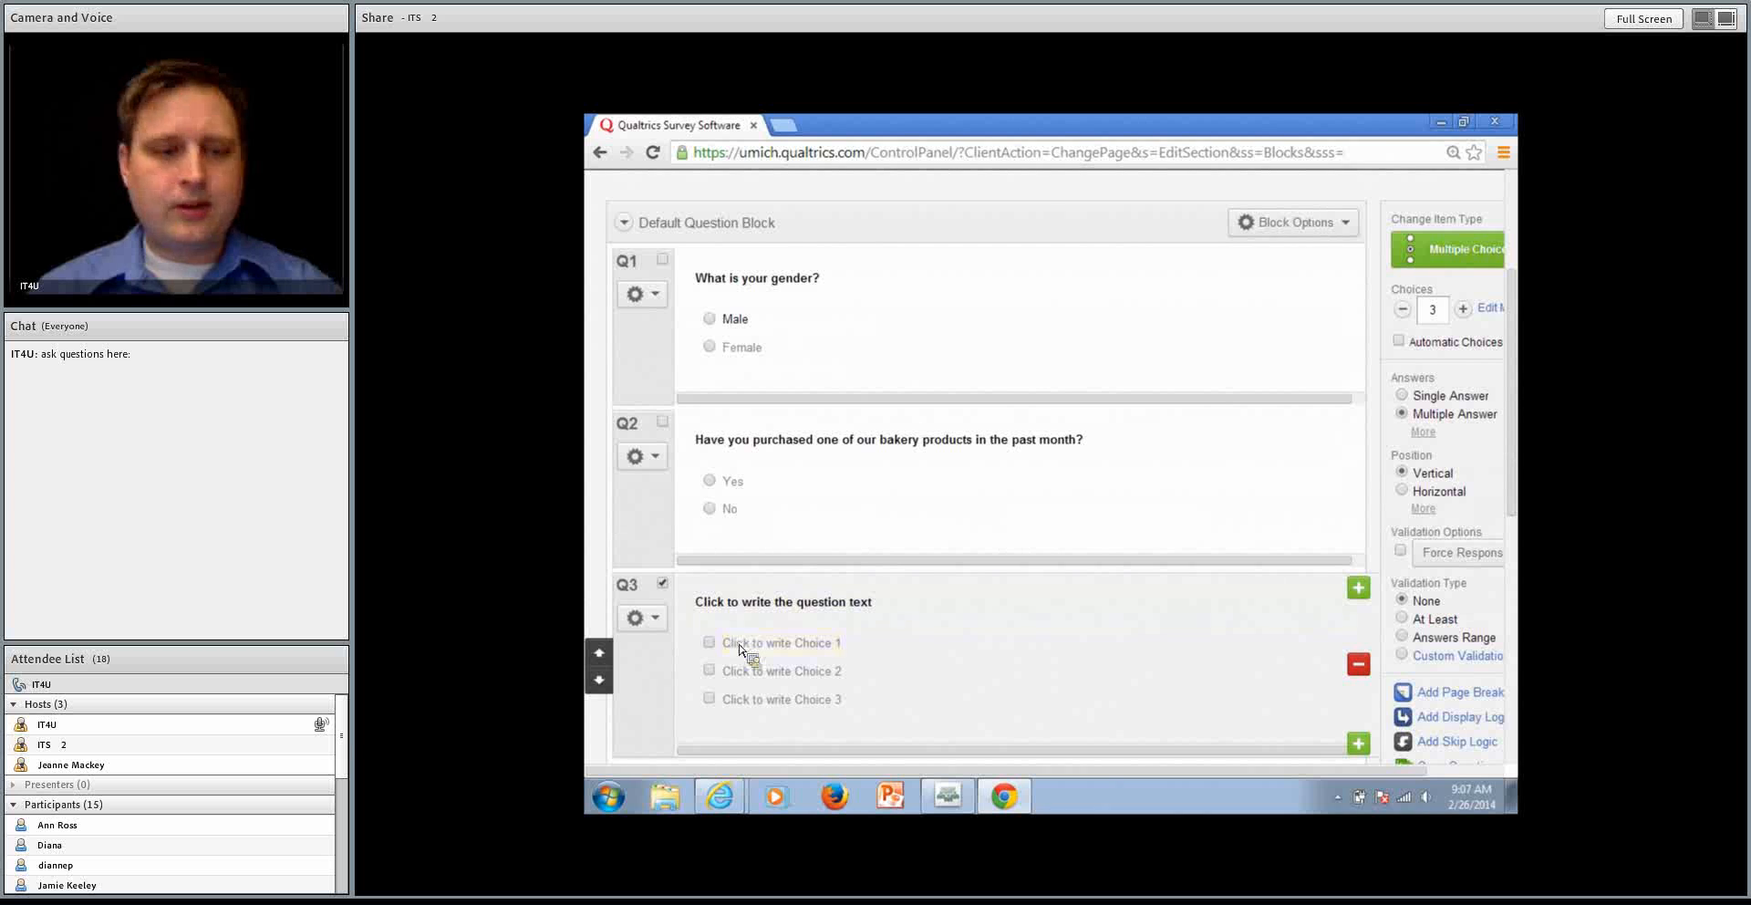
# Set the third question's text to "Which products from our bakery have you tried?"
pyautogui.click(742, 609)
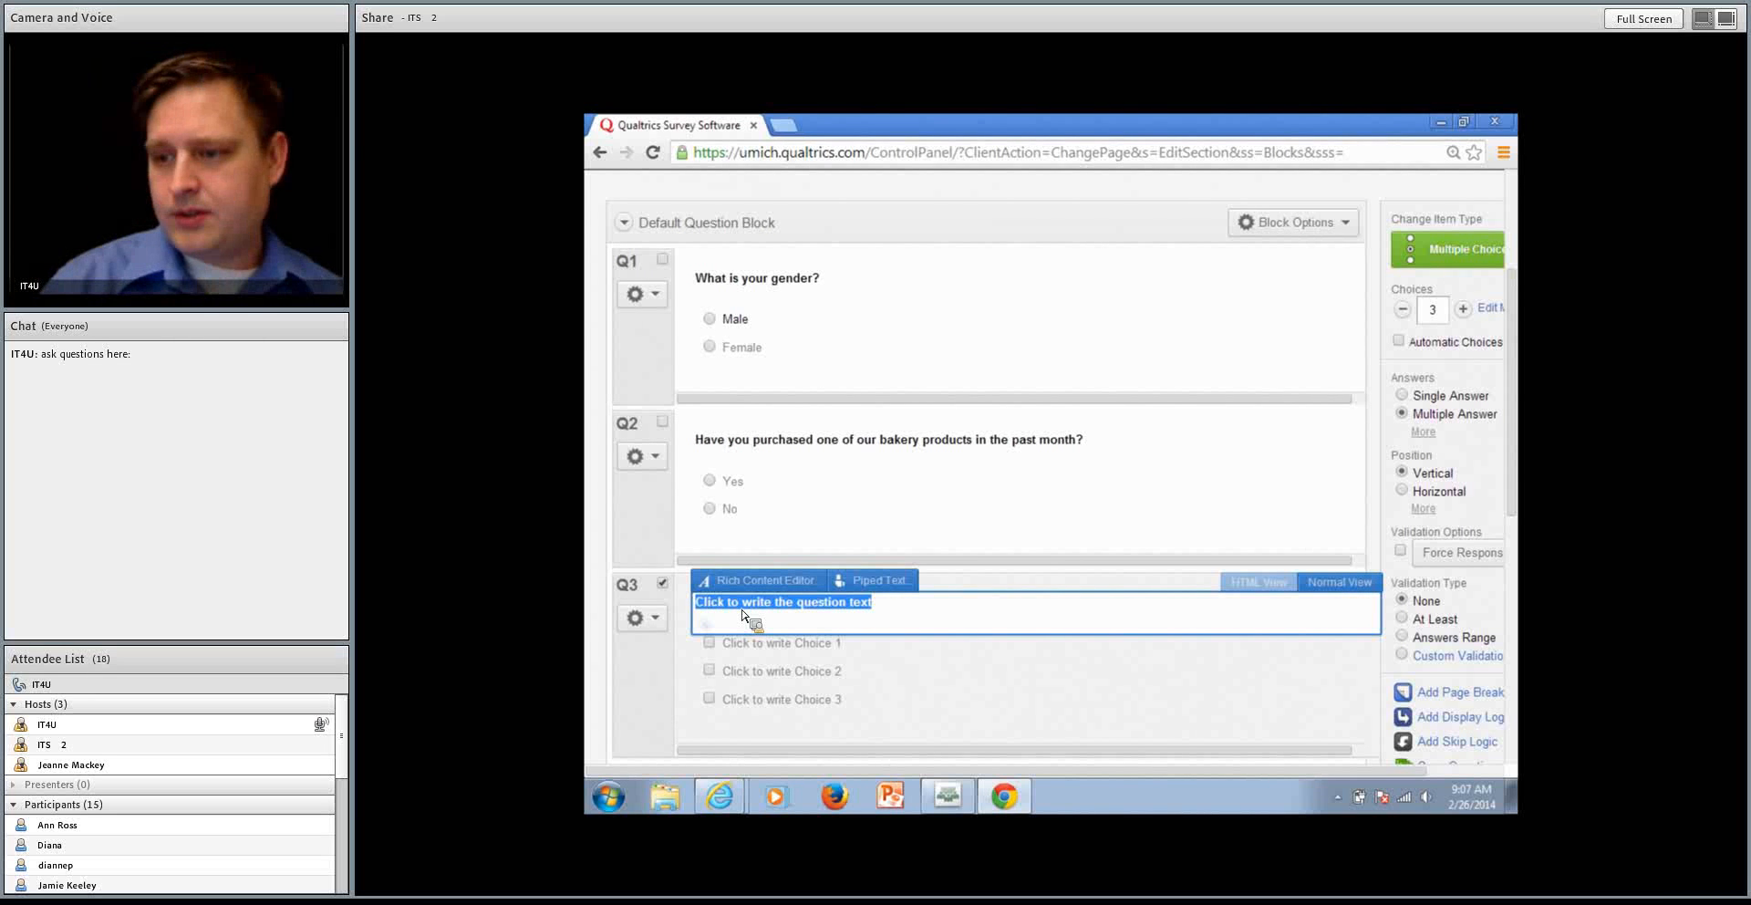
pyautogui.write('Which pro')
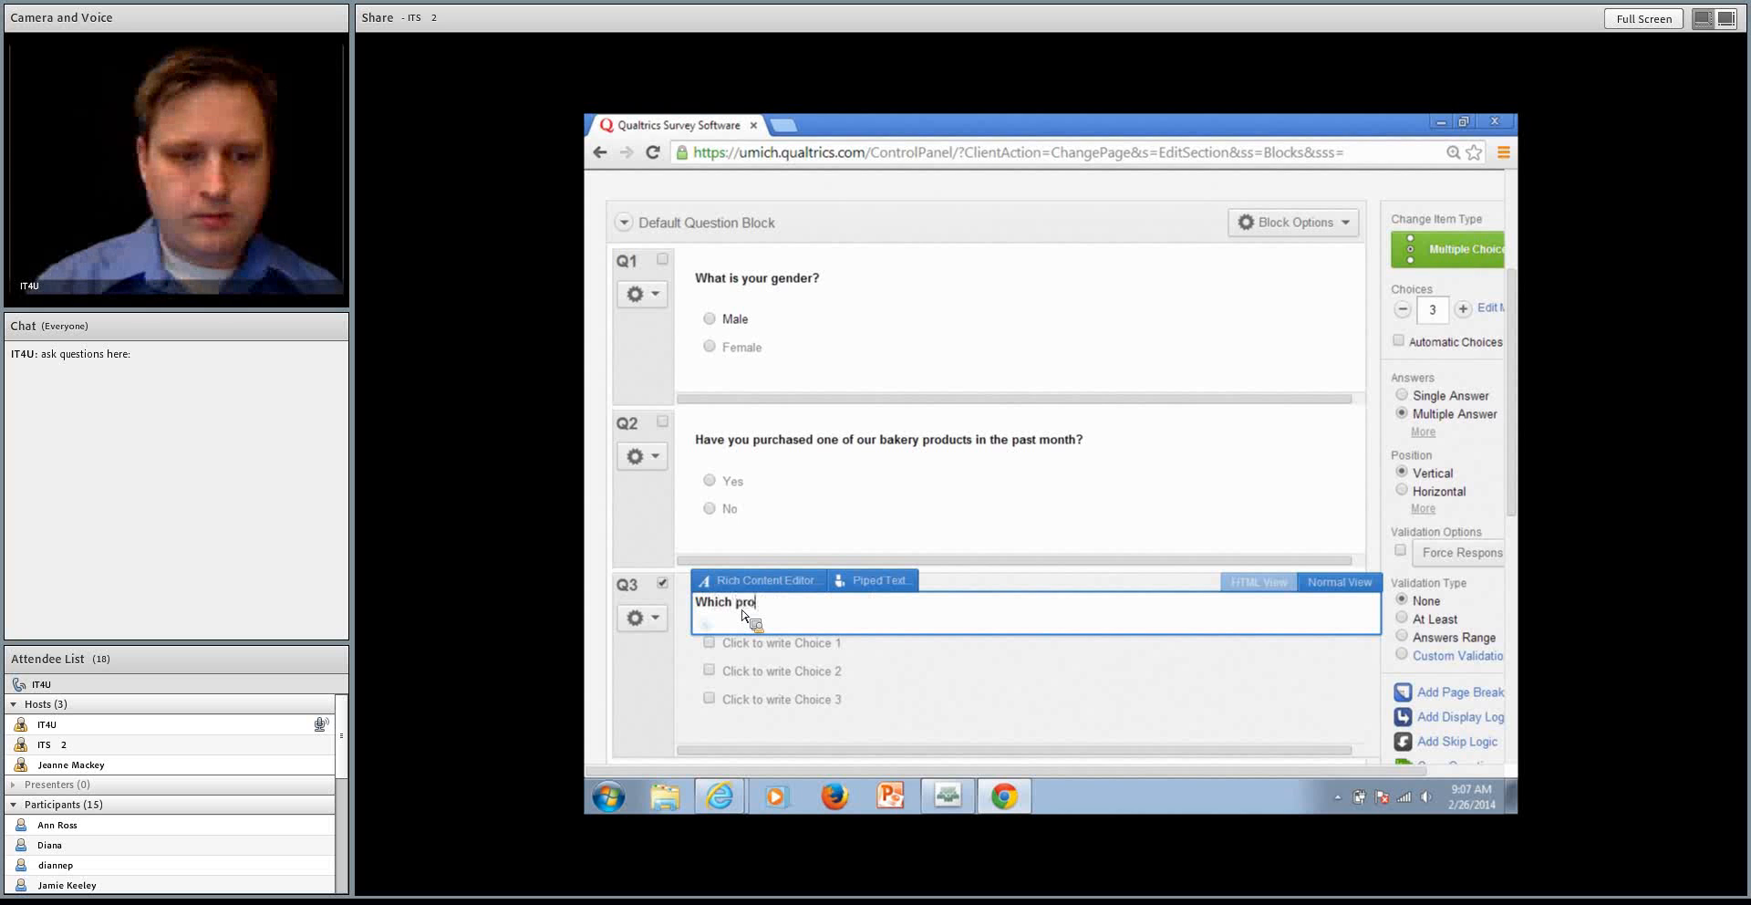
pyautogui.write('ducts from our ')
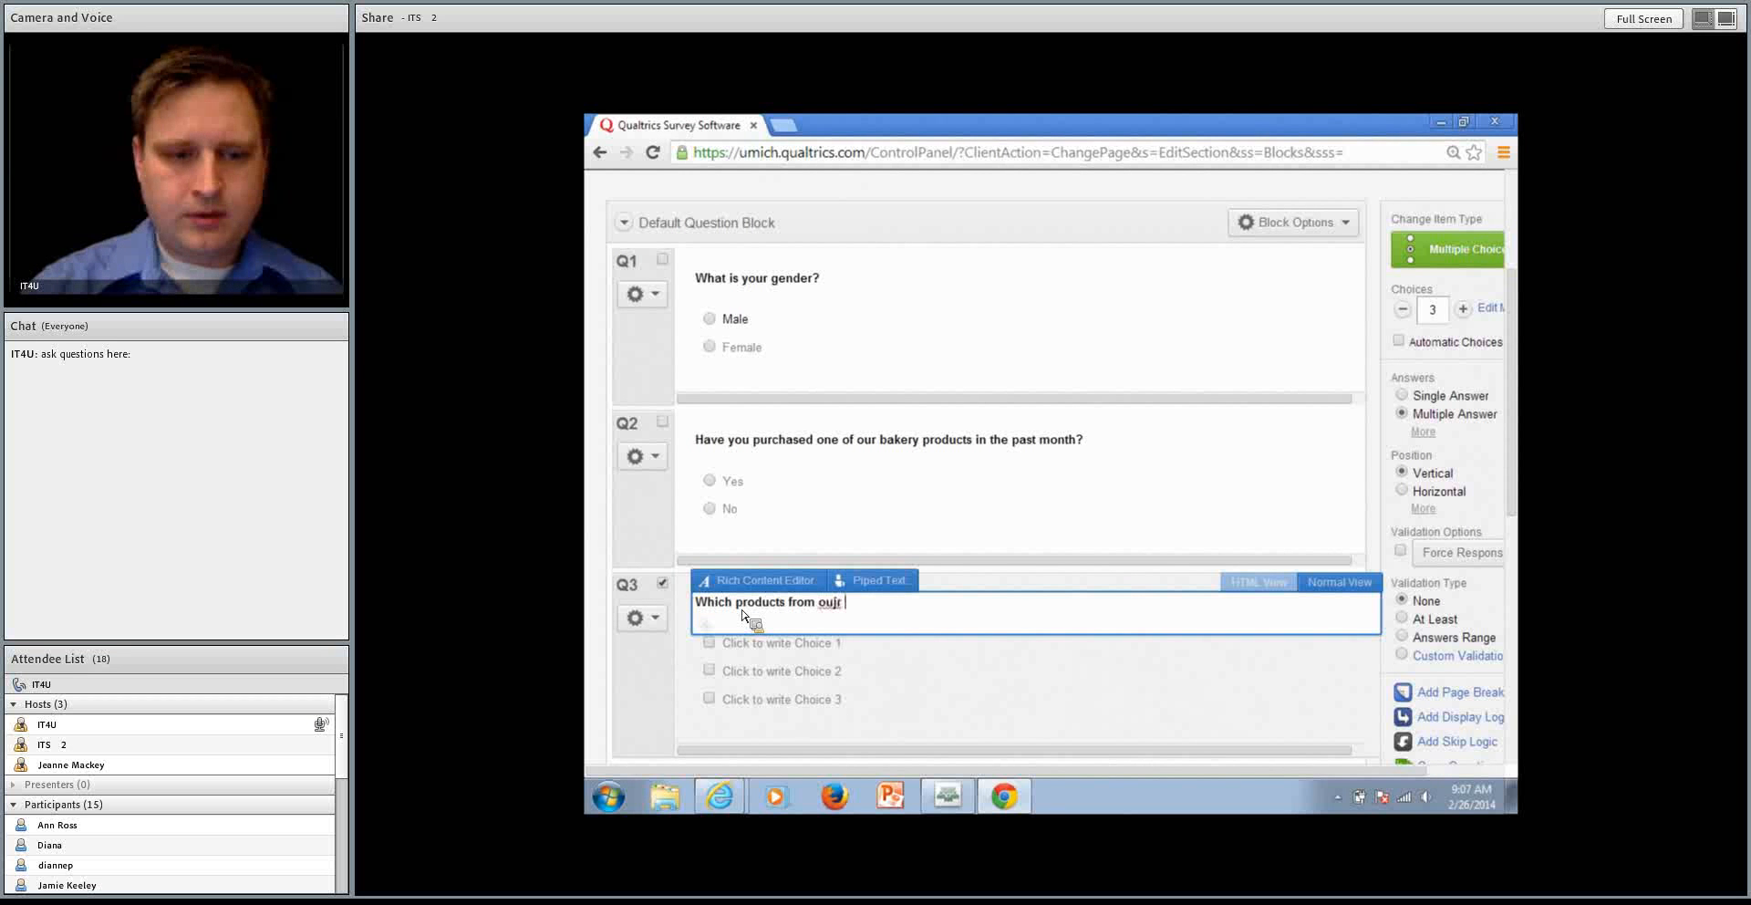
pyautogui.write('bake')
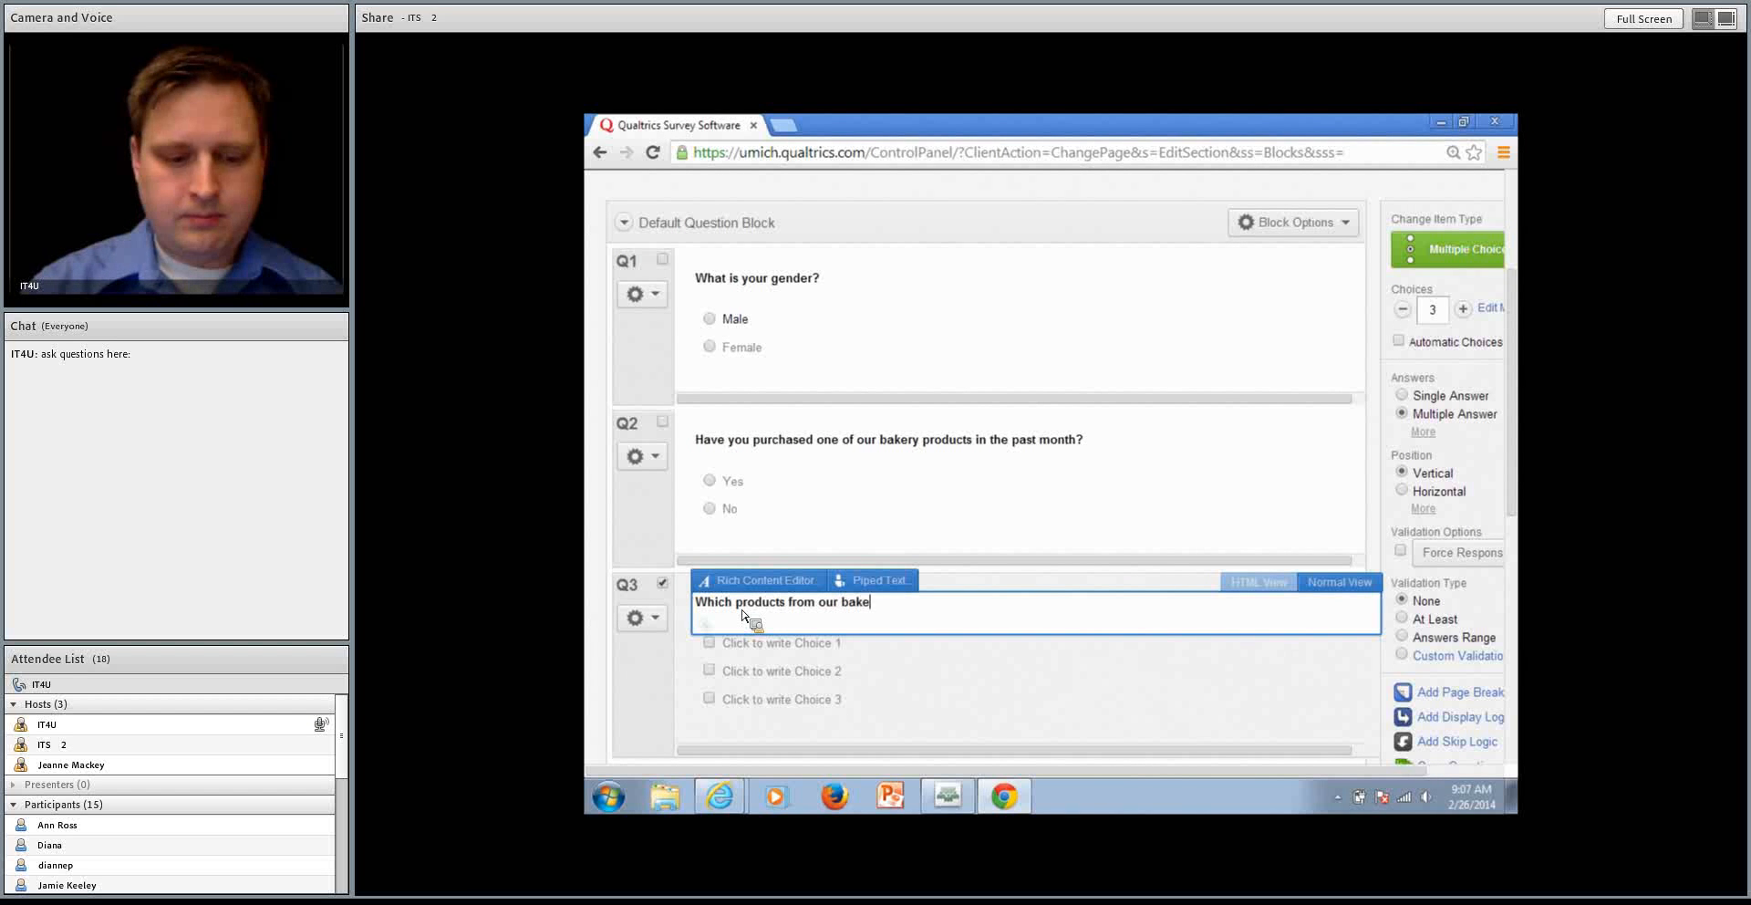
pyautogui.write('ry have you ')
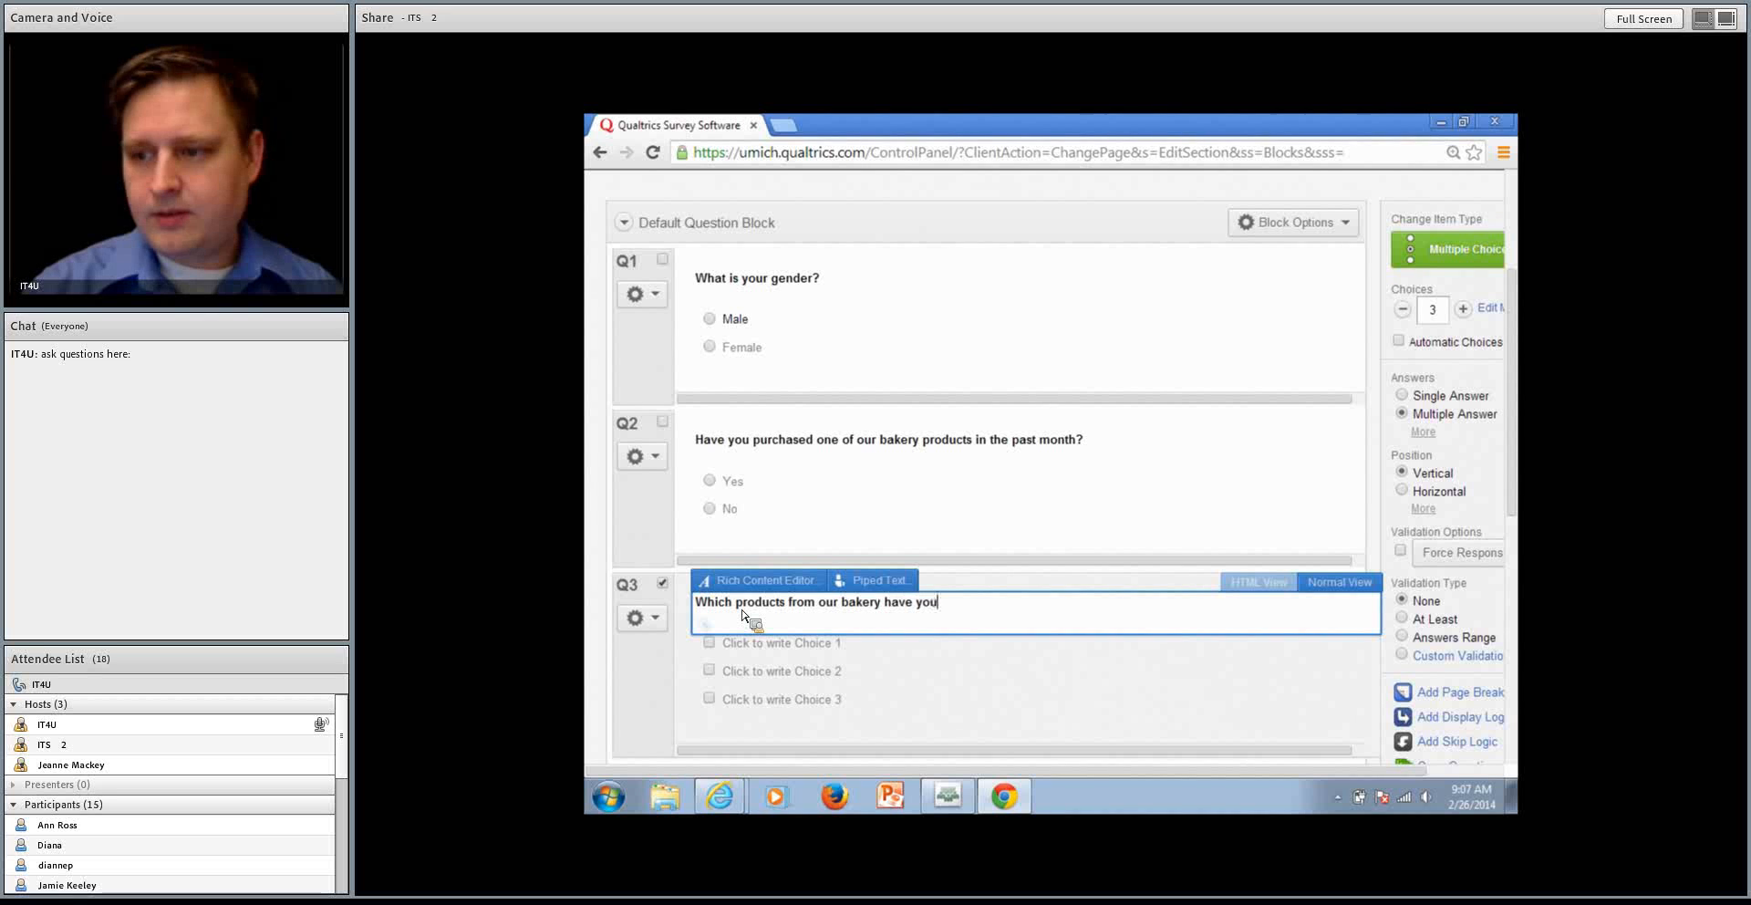
pyautogui.write('tried?')
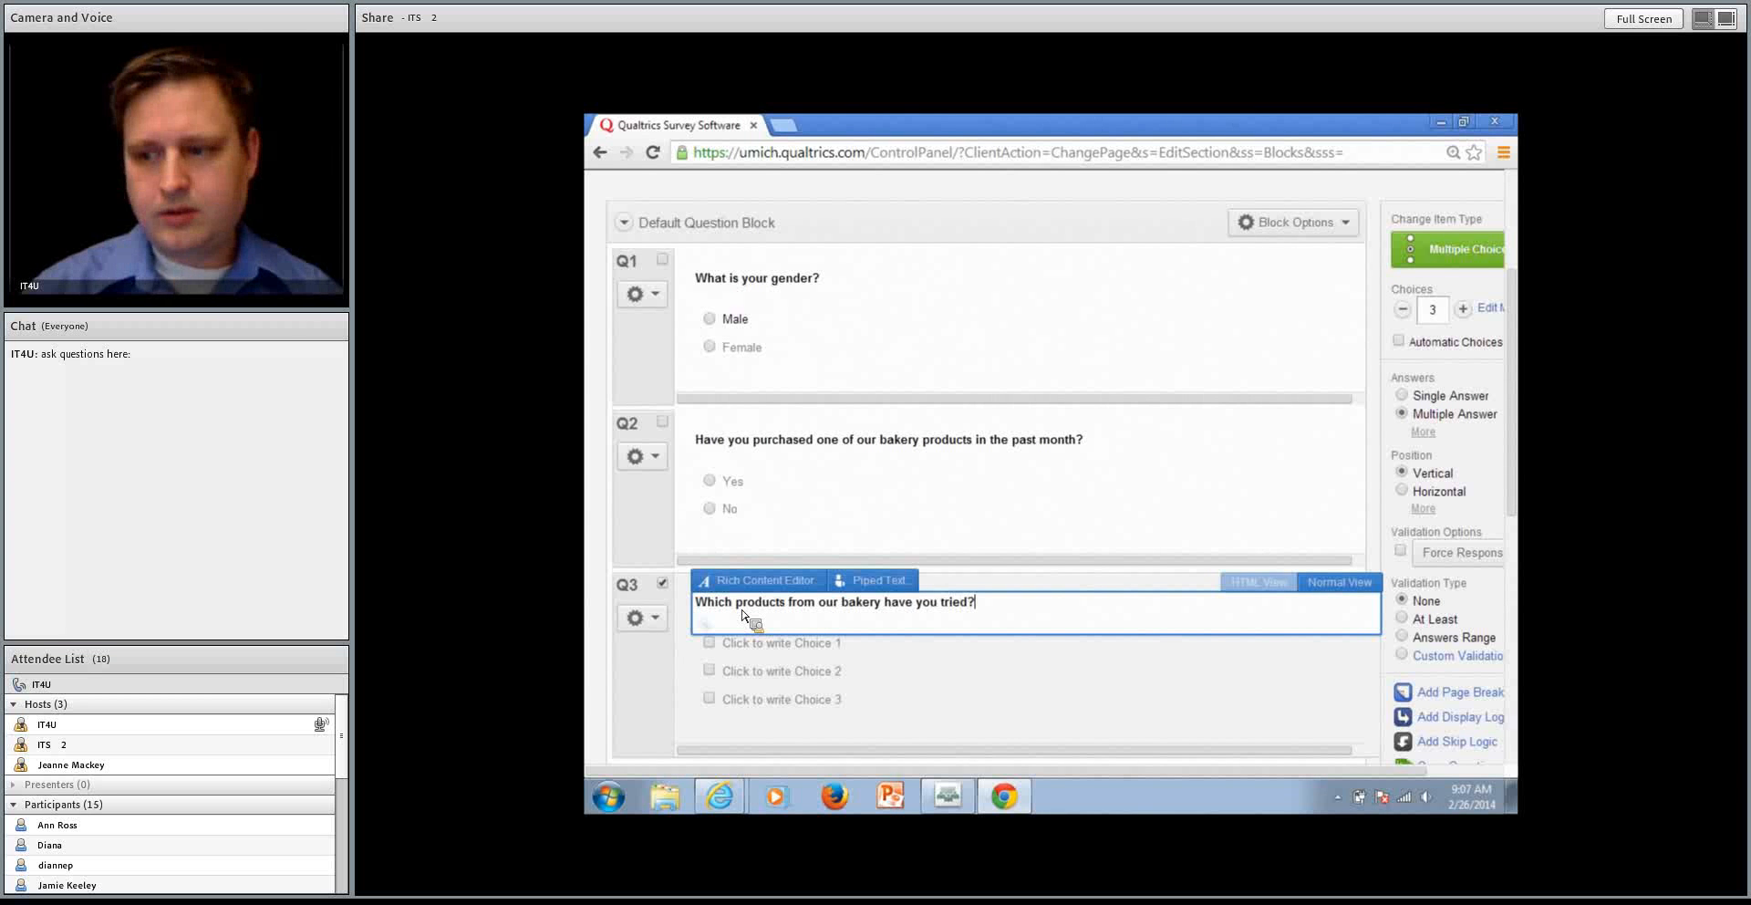
pyautogui.press('Tab')
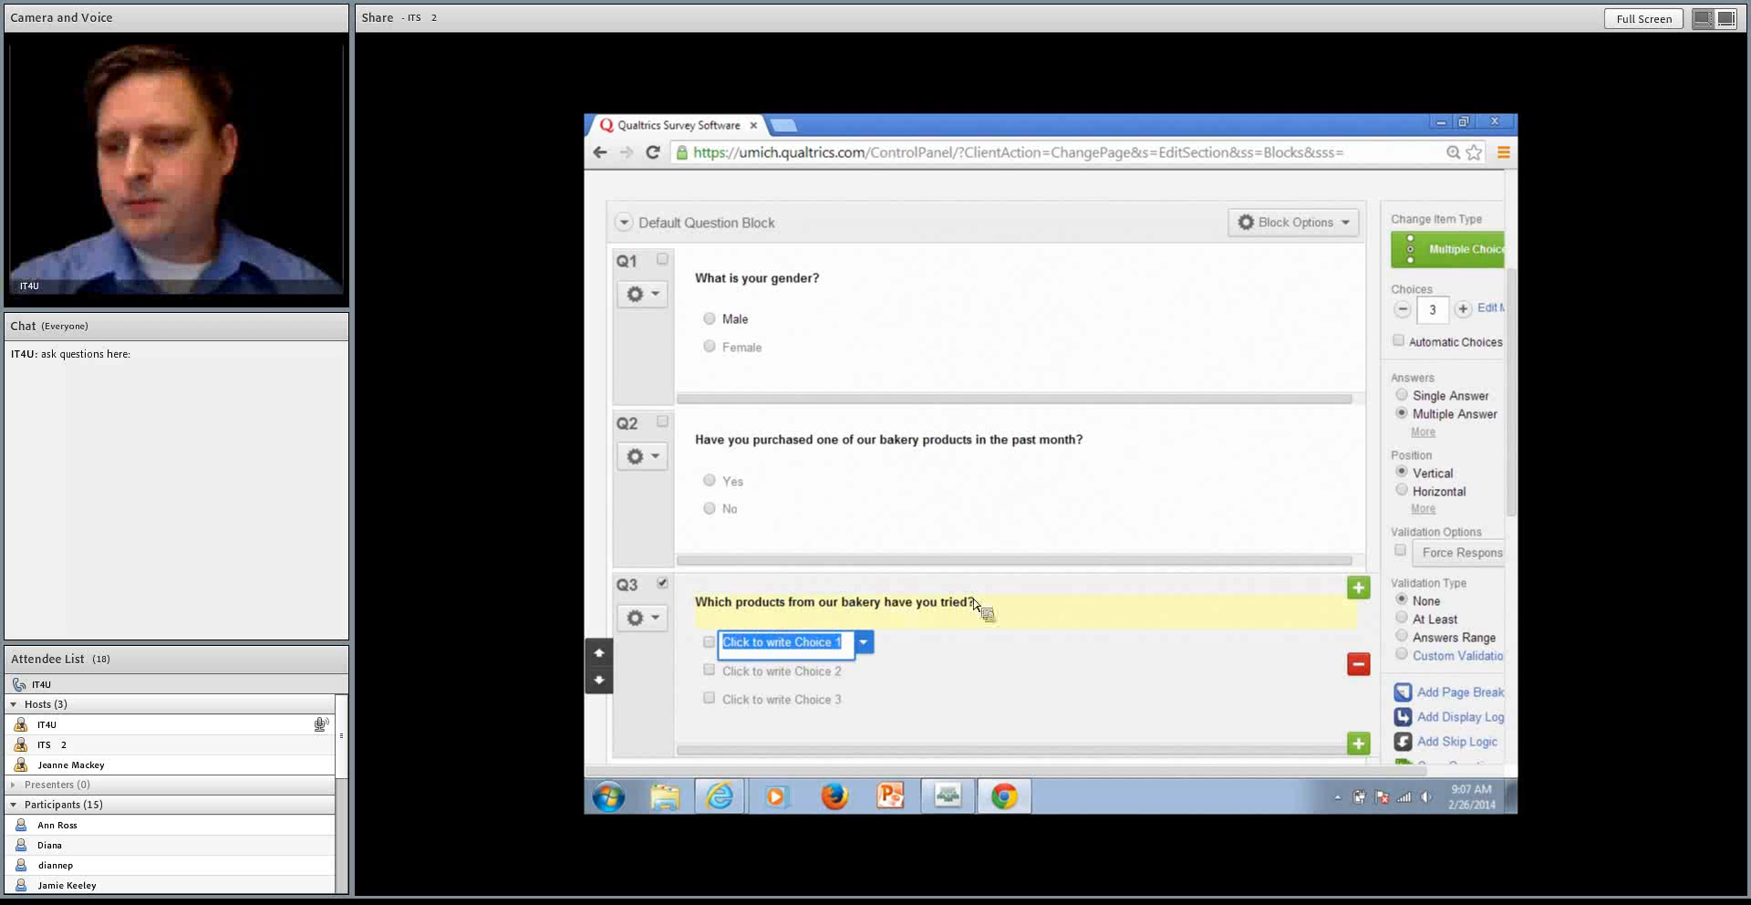
# Fill in the first three answer choices of the bakery products question as Cookies, Cake and Rolls
pyautogui.write('Cookies')
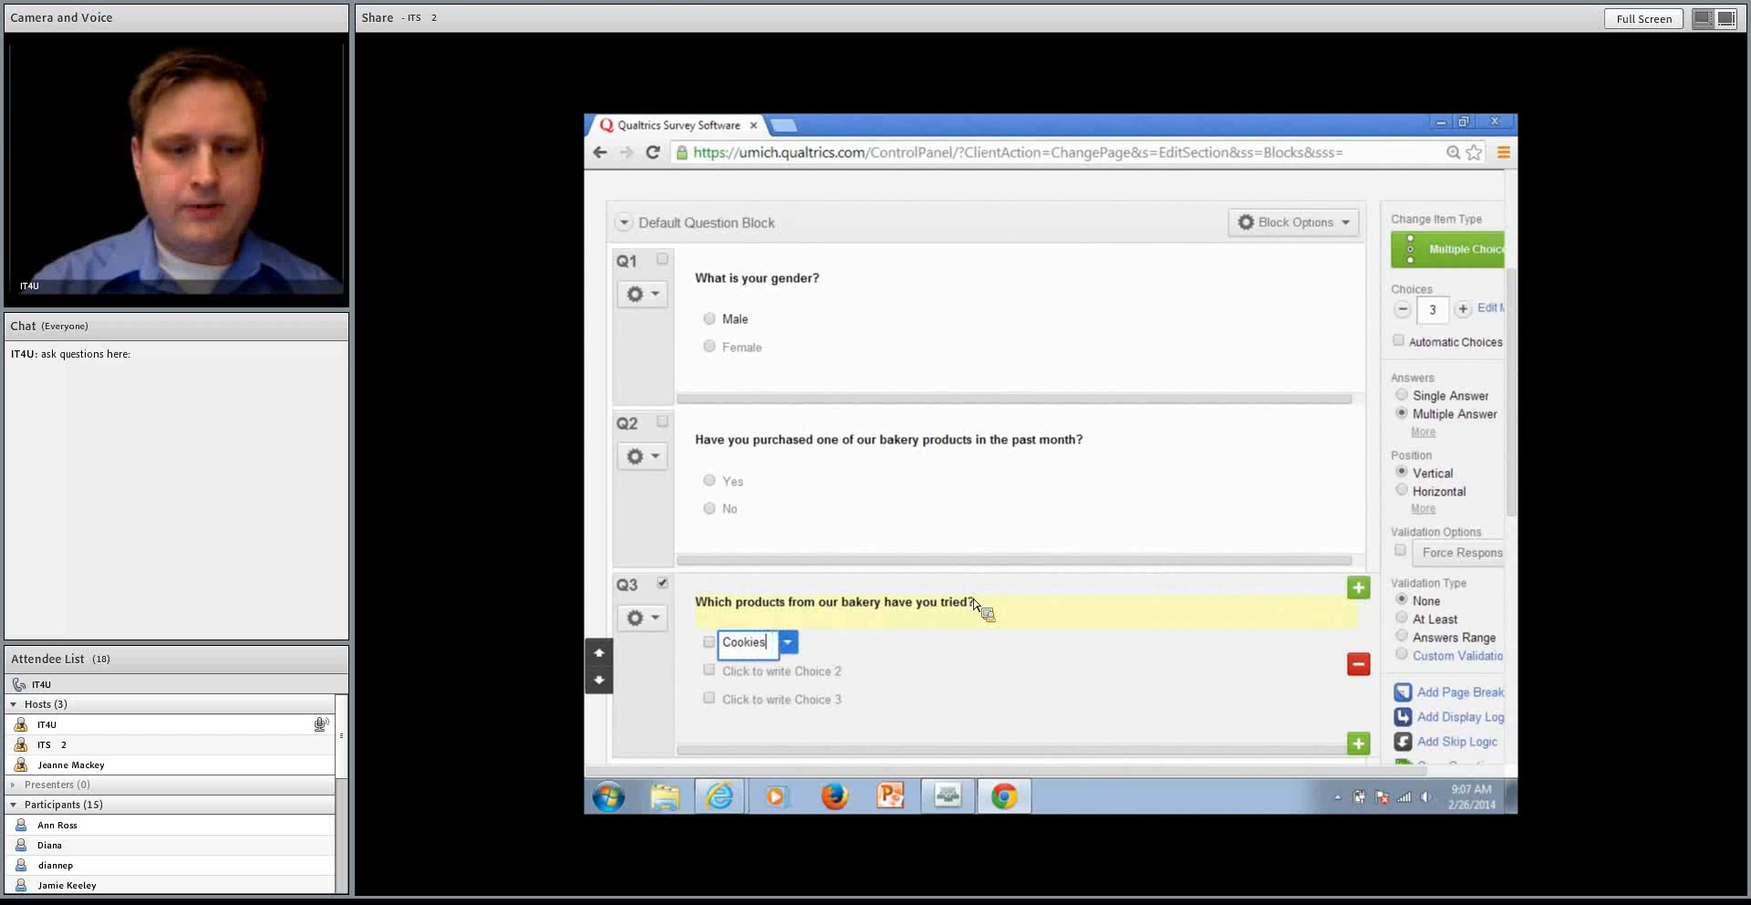
pyautogui.press('Tab')
pyautogui.write('Cake')
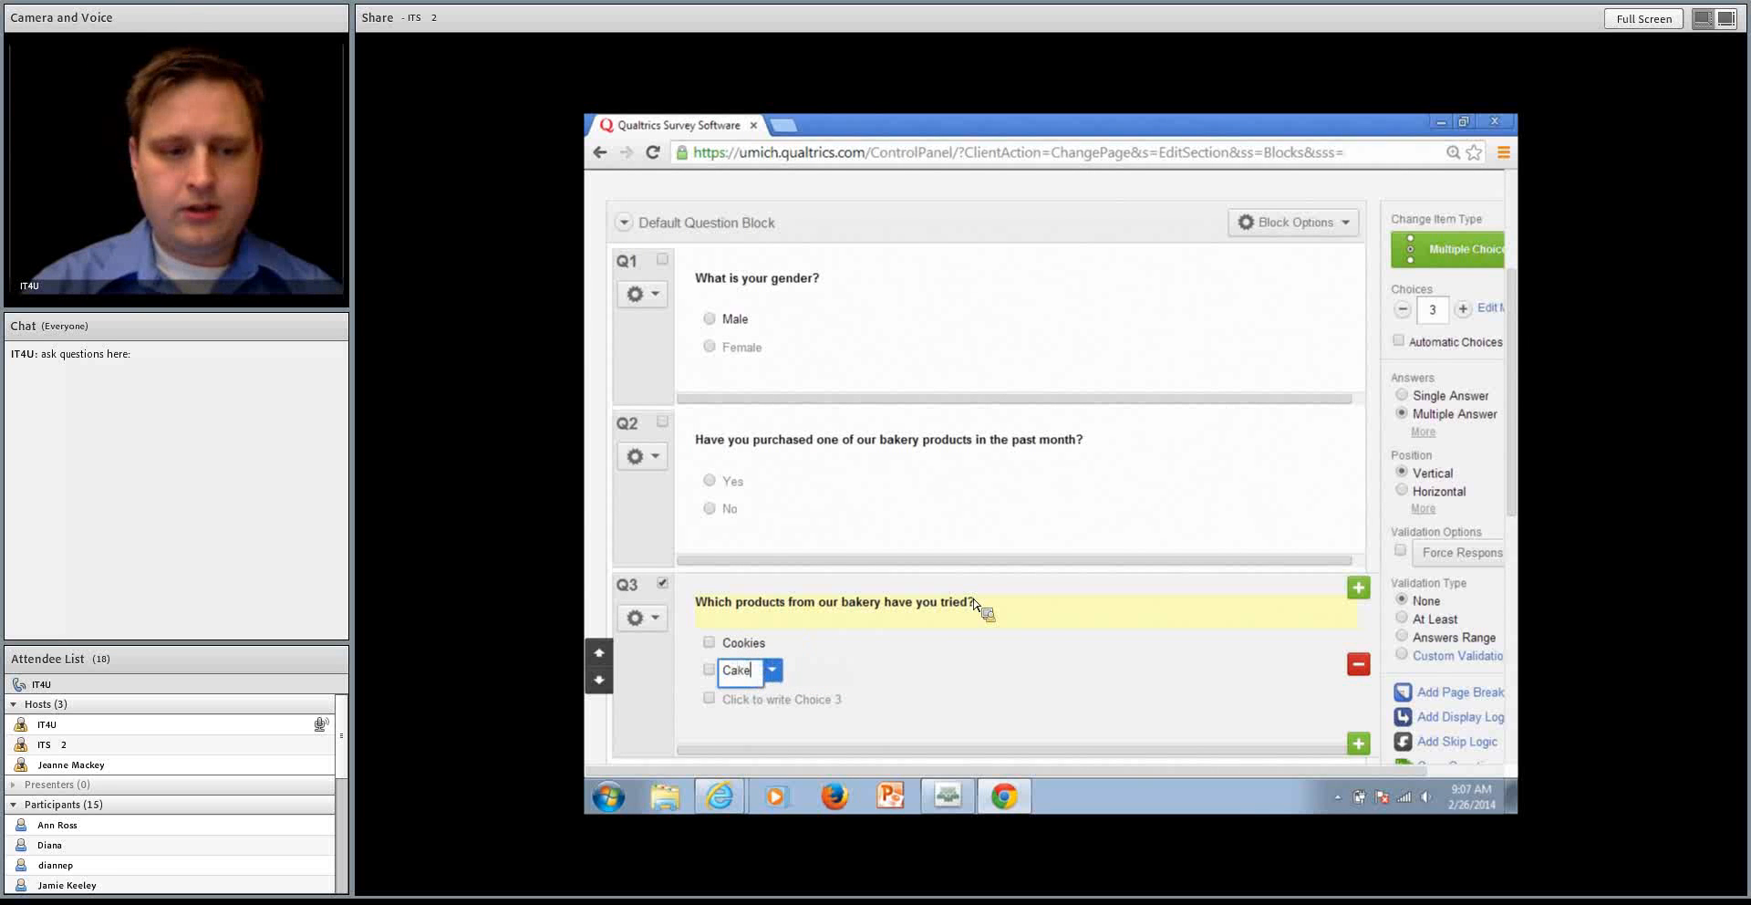
pyautogui.press('Tab')
pyautogui.write('RollsBr')
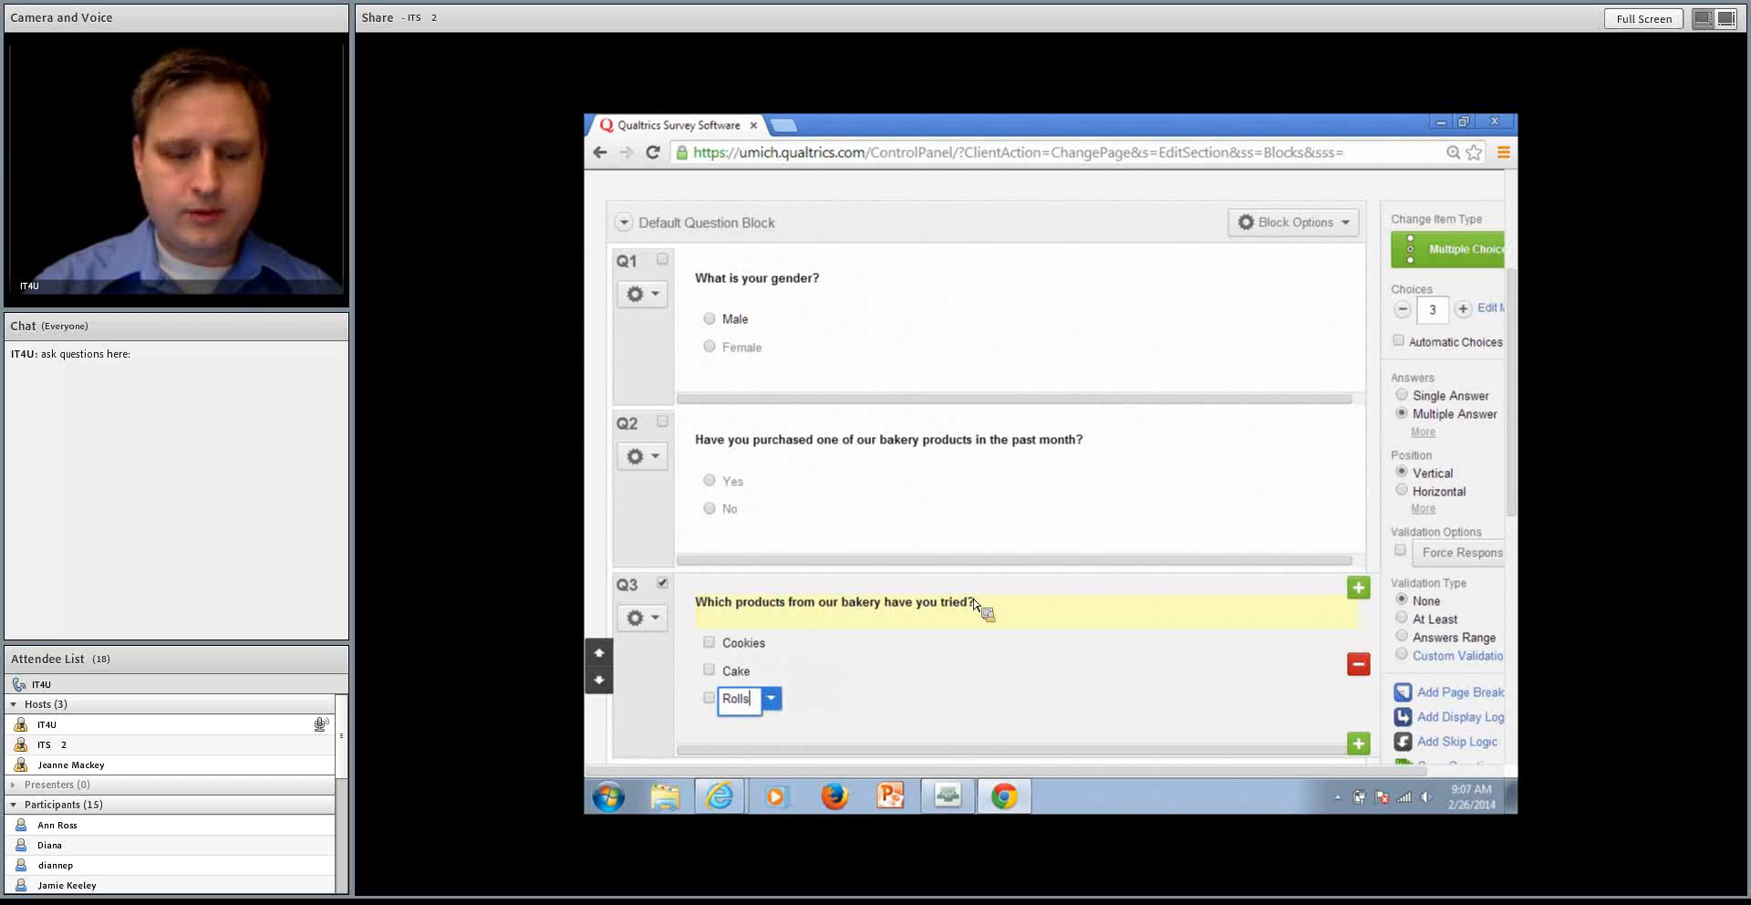
pyautogui.press('BackSpace')
pyautogui.press('BackSpace')
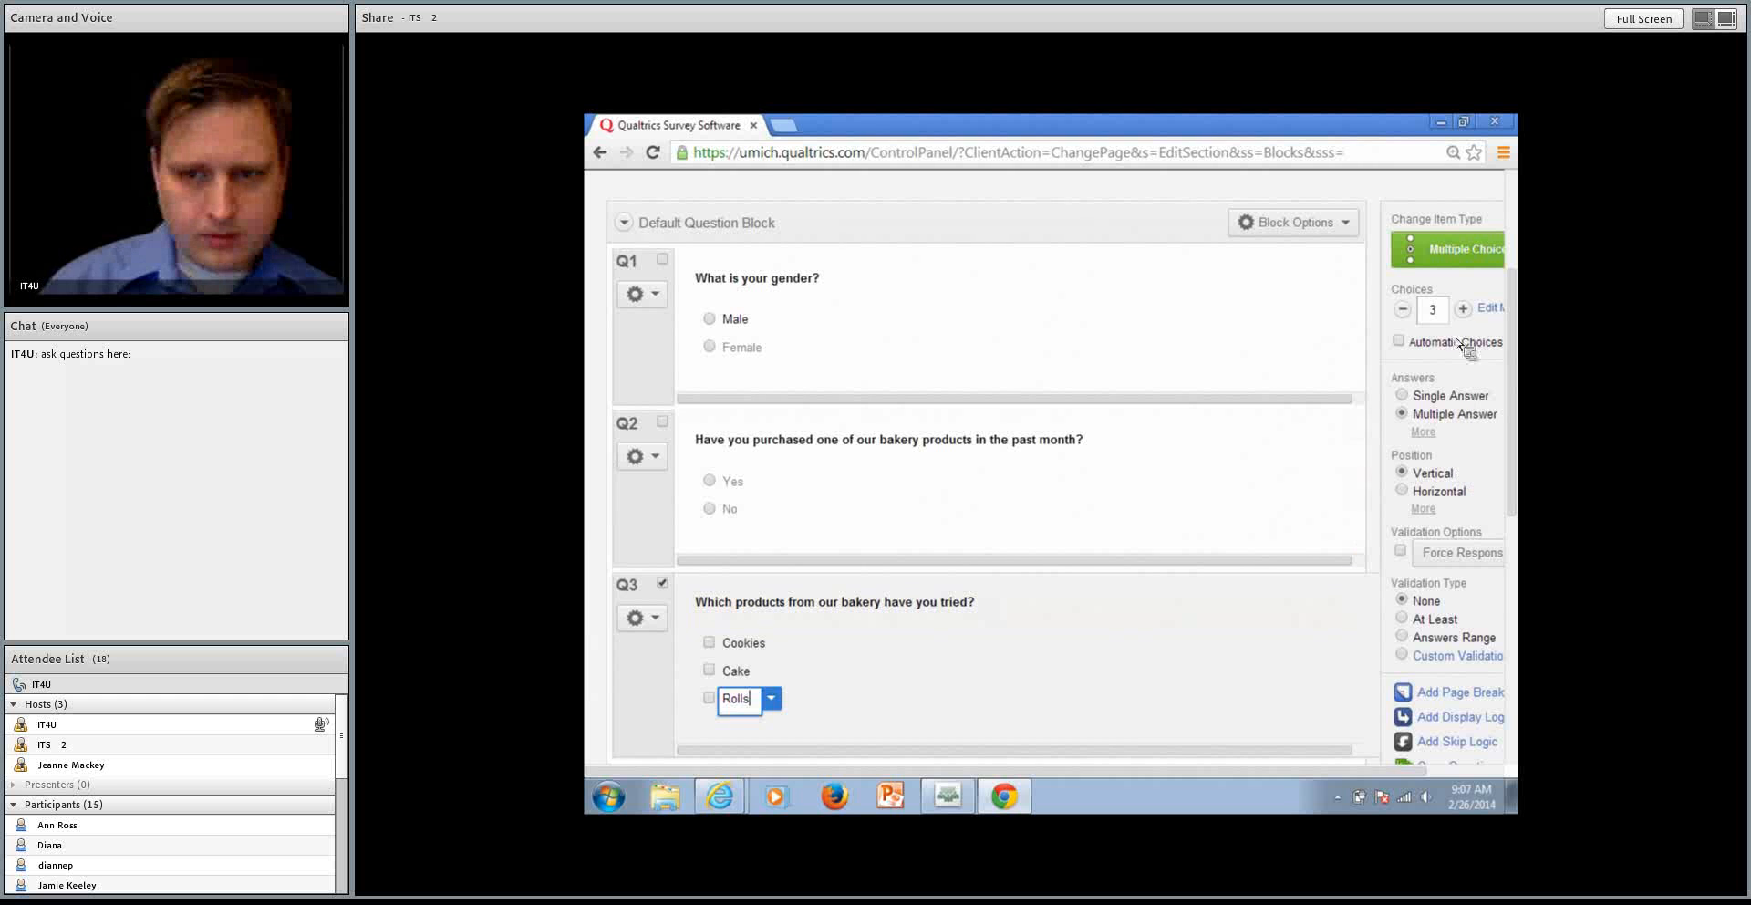
# Add a fourth answer choice named Brownies to the bakery products question
pyautogui.click(1463, 309)
pyautogui.click(799, 728)
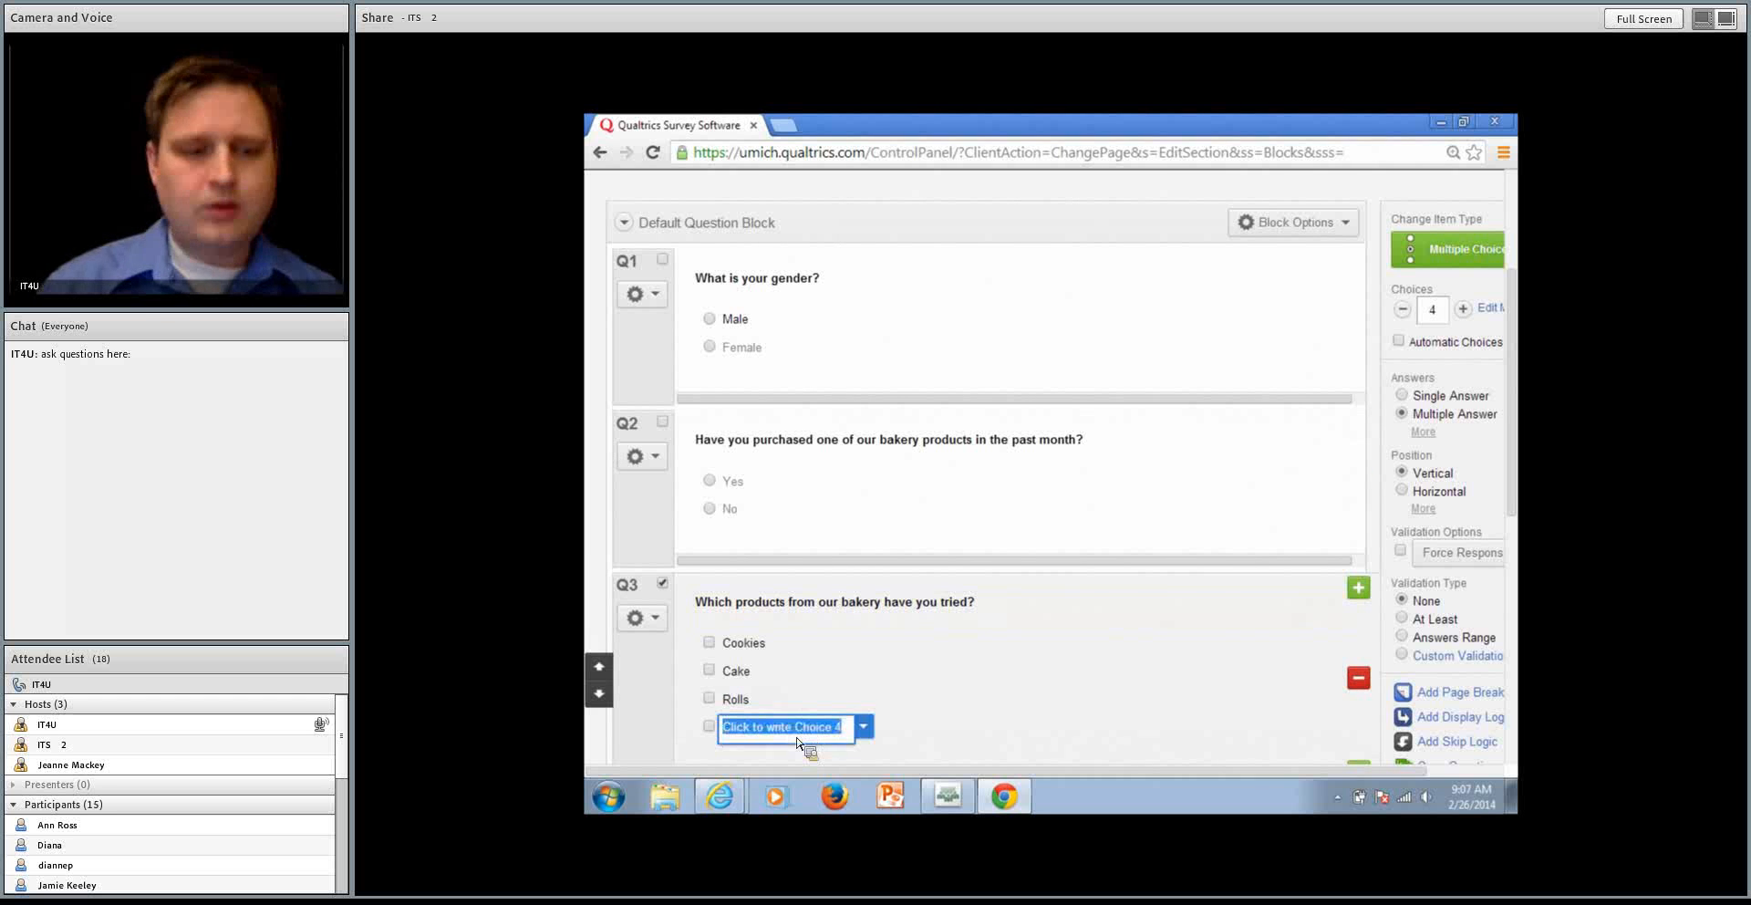
pyautogui.write('Bro')
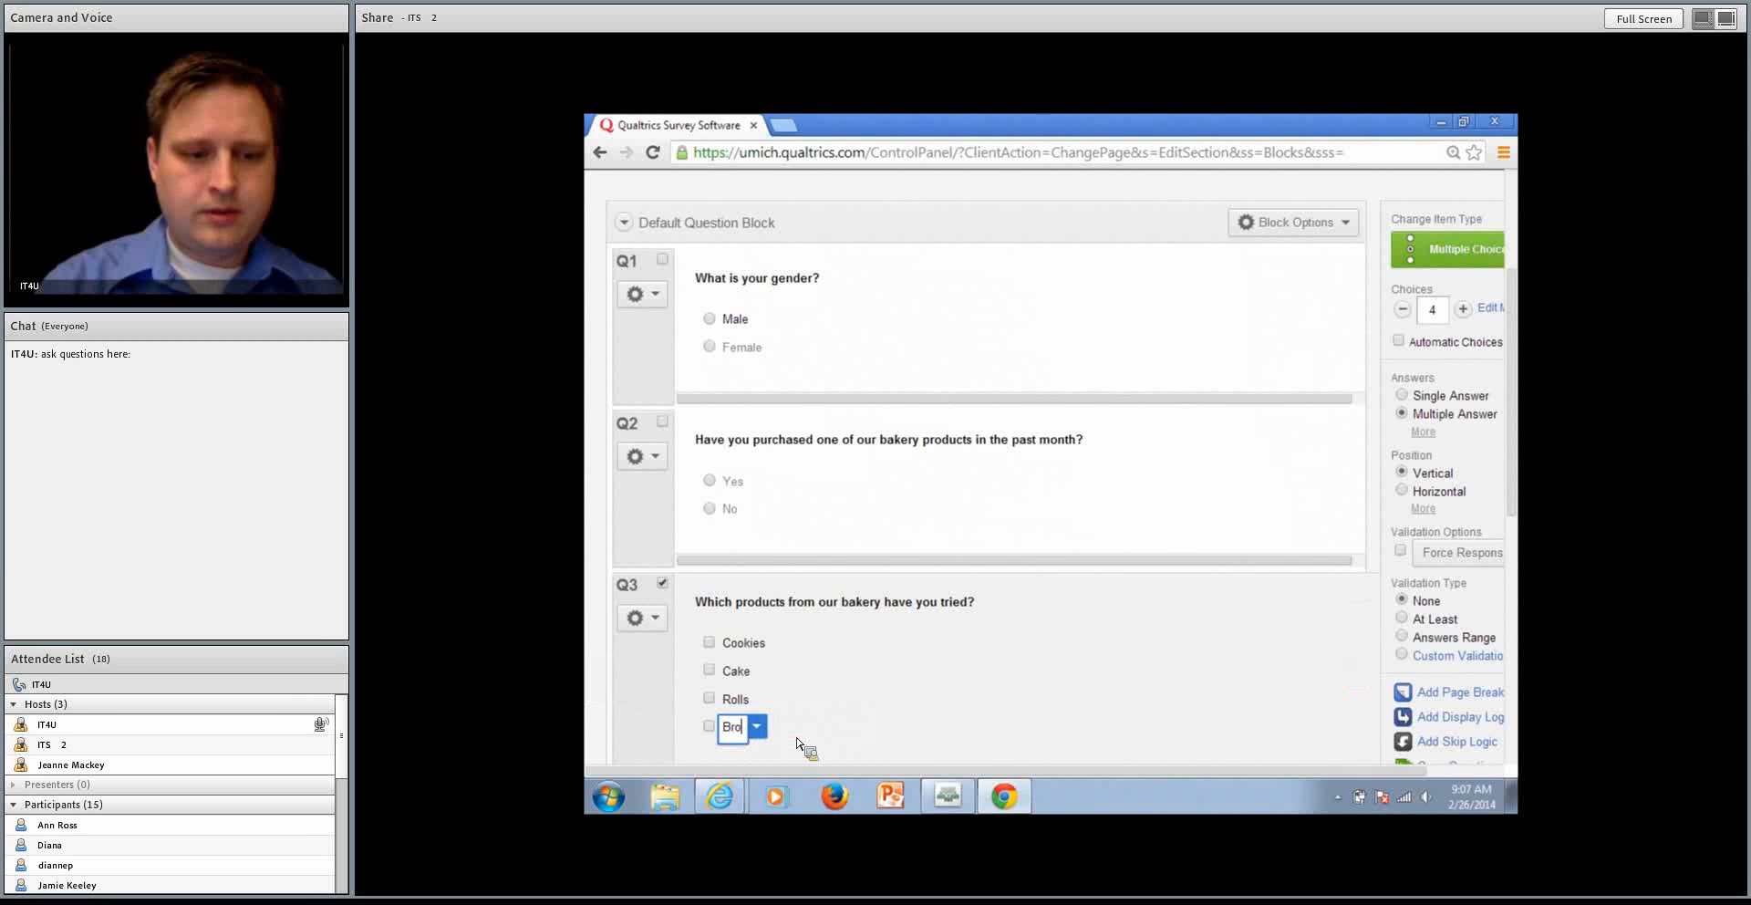
pyautogui.write('wnies')
# Add a fifth answer choice named Other to the bakery products question and allow text entry for it
pyautogui.press('Return')
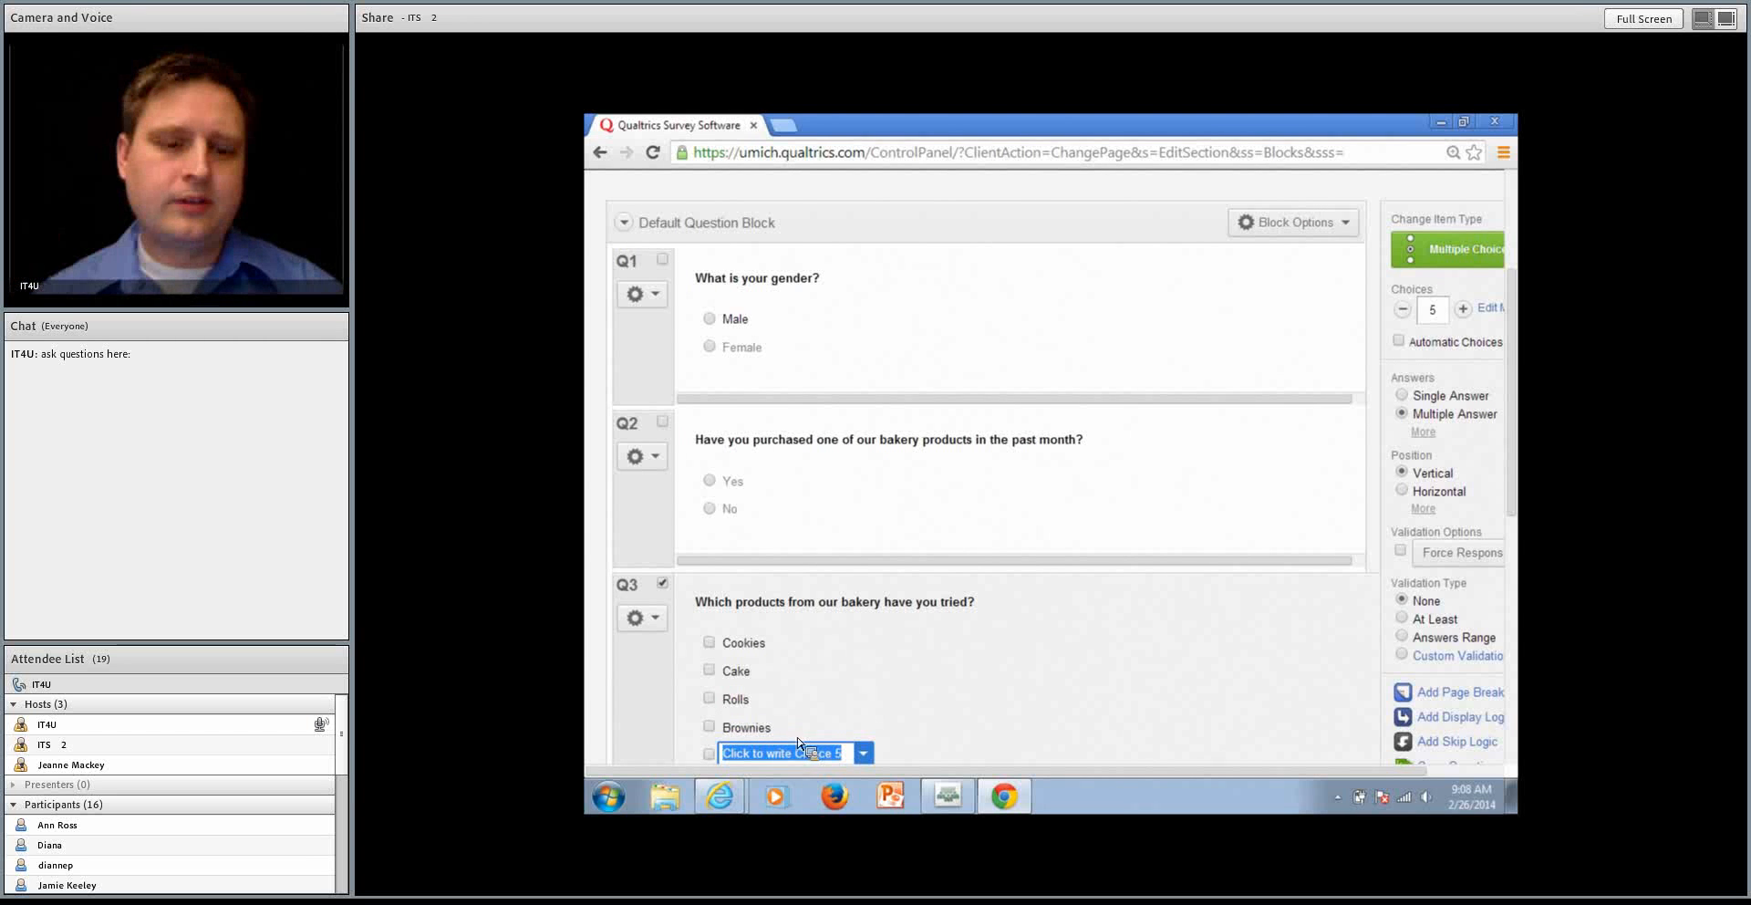
pyautogui.scroll(-1, 803, 741)
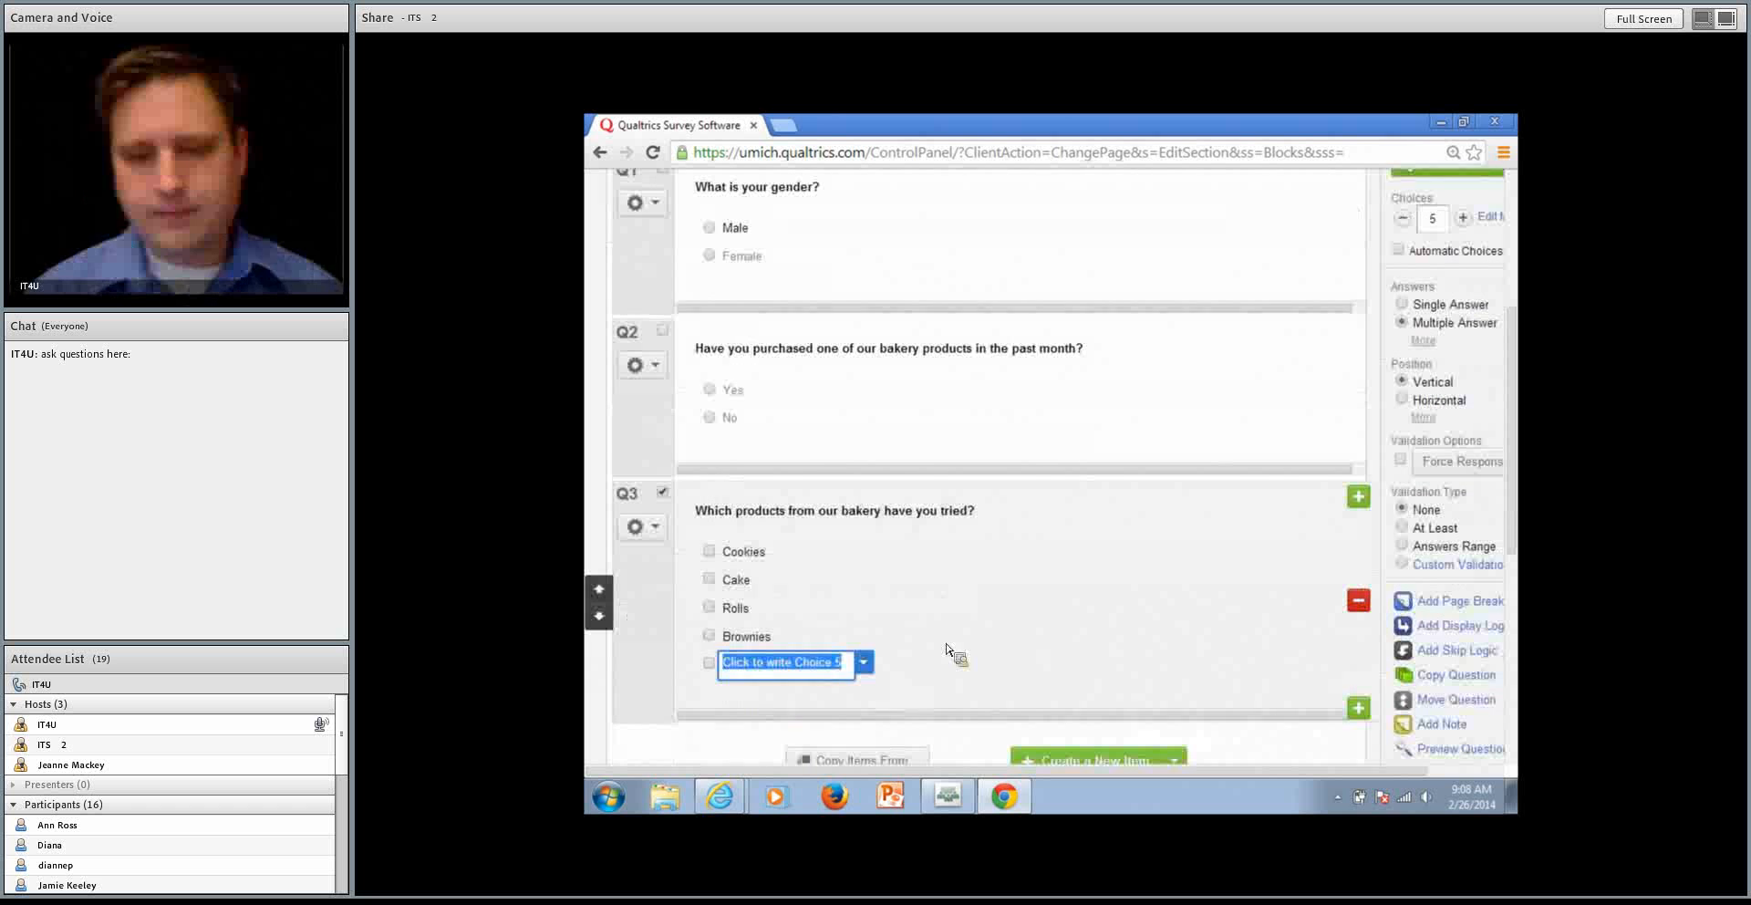
pyautogui.write('Other')
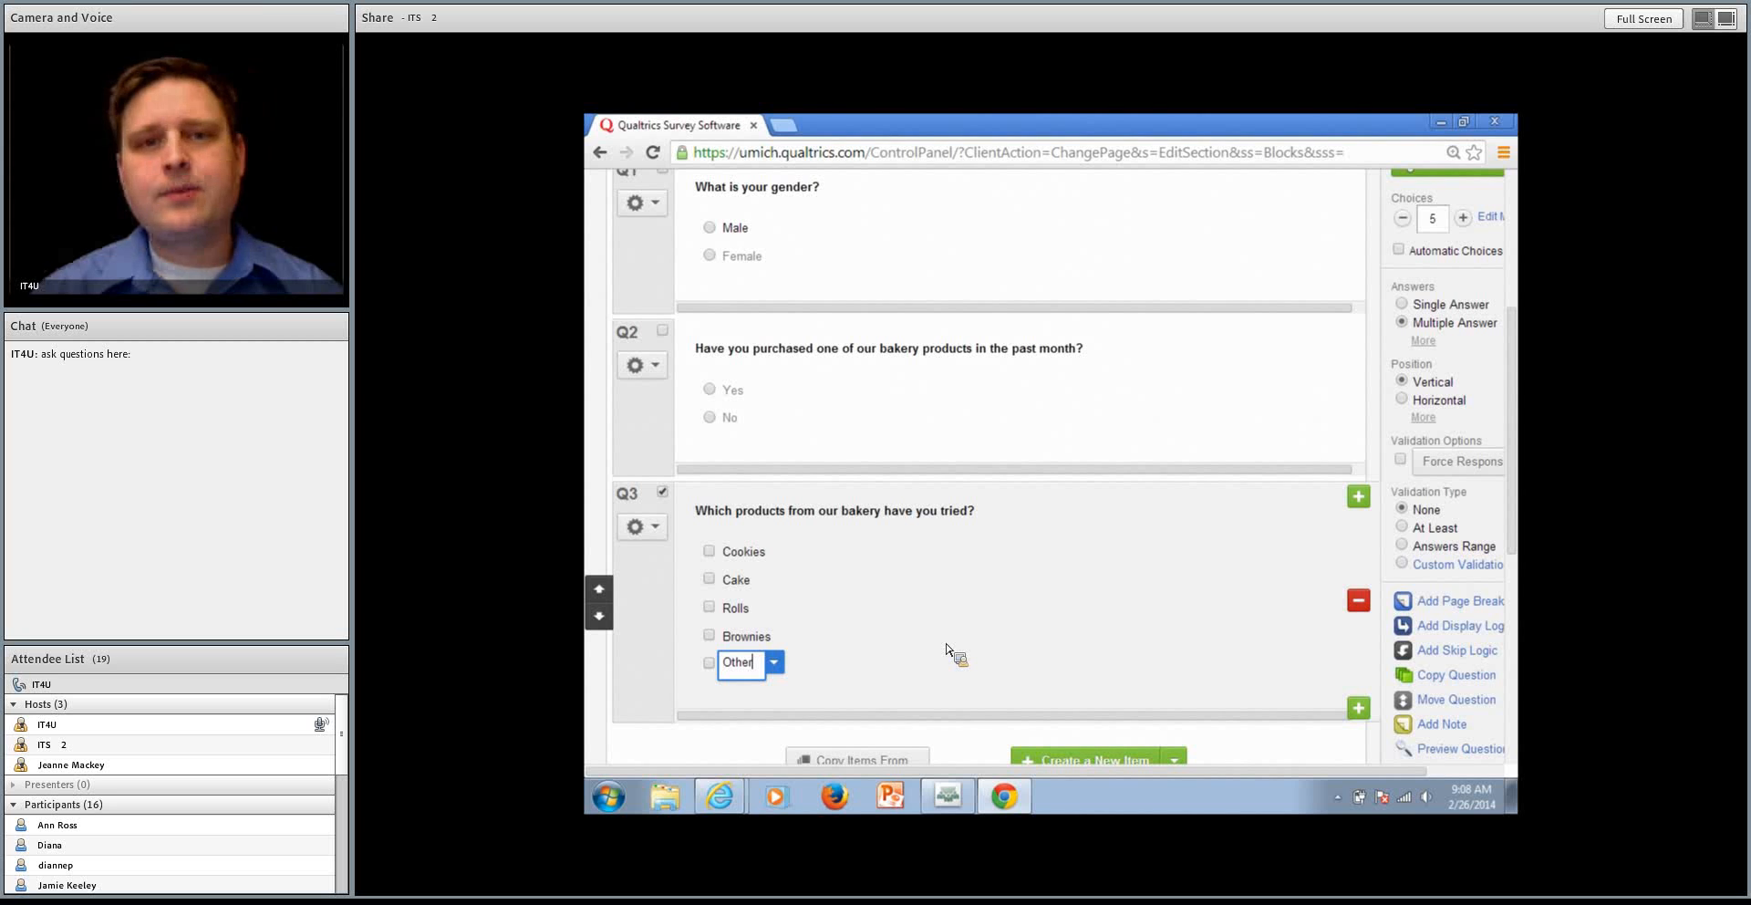
pyautogui.click(775, 664)
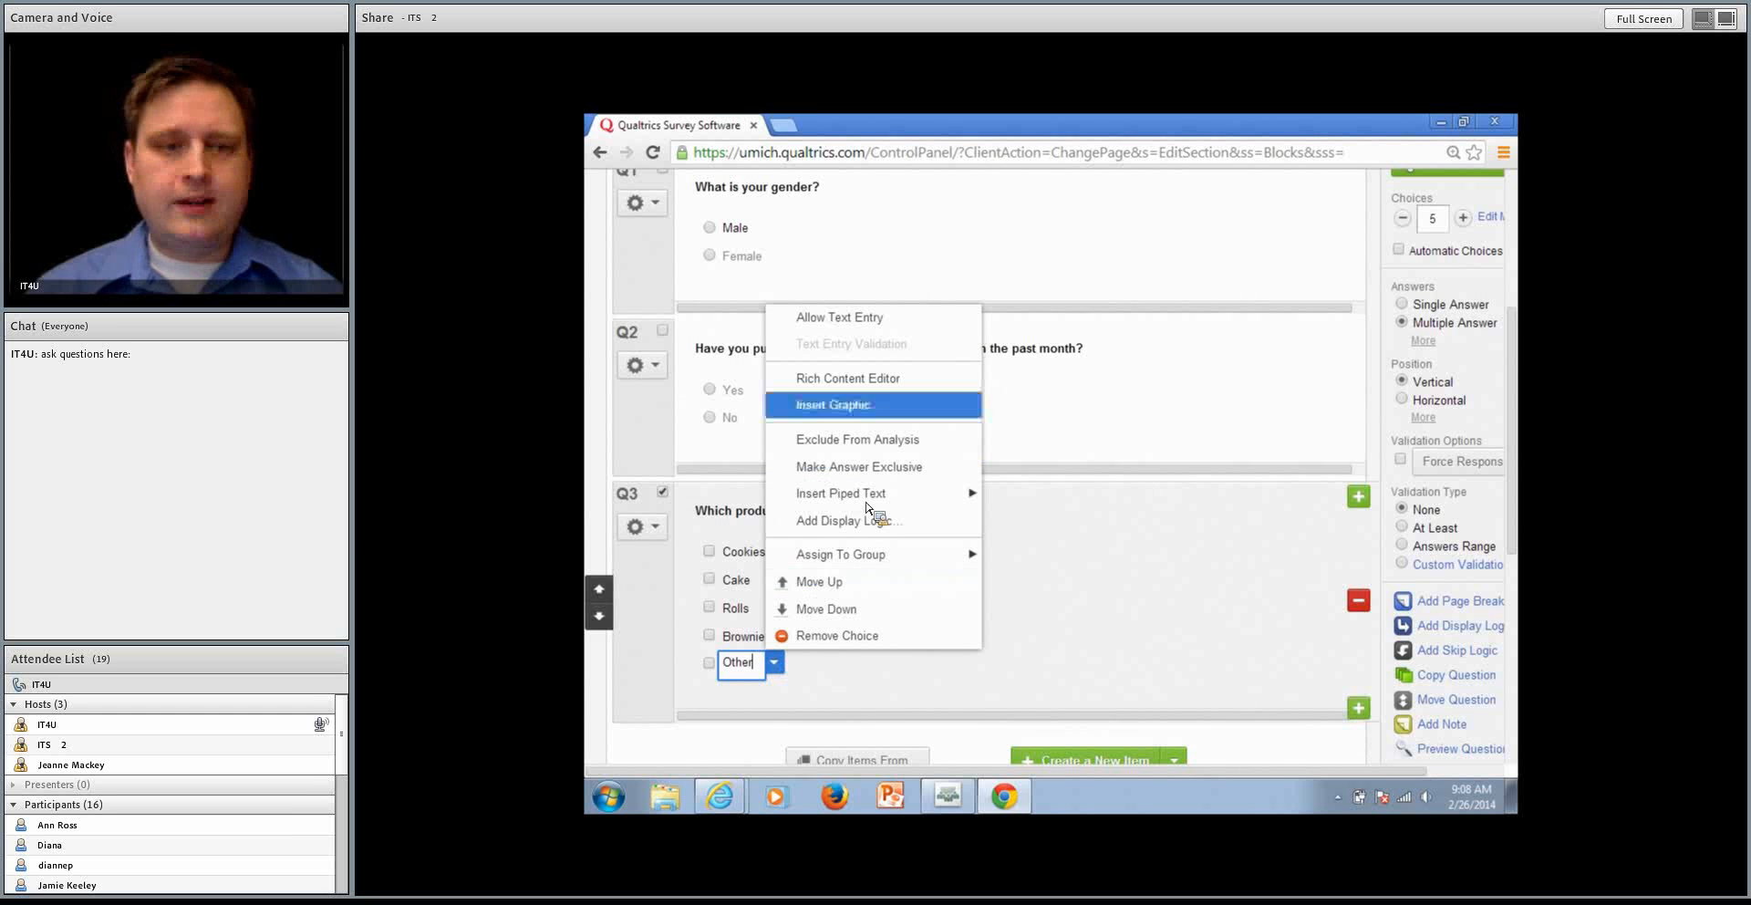
pyautogui.click(864, 319)
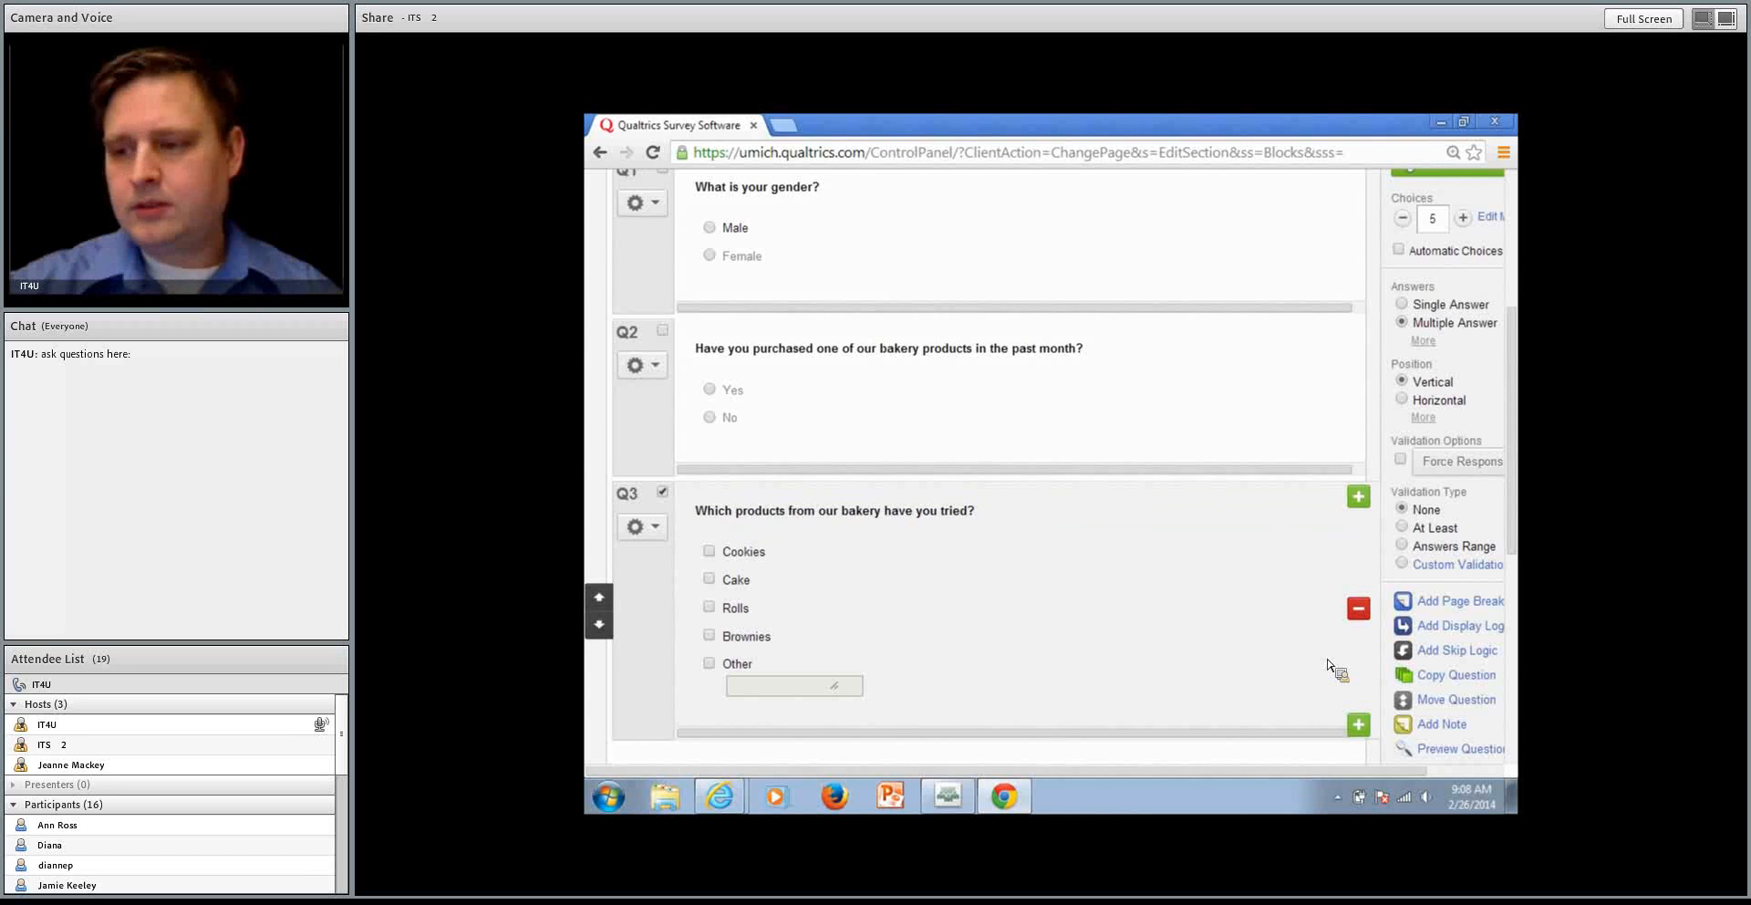
# Add a fourth question below the bakery products question with the text "Do you have any suggestions on how to improve our cake?"
pyautogui.click(1357, 726)
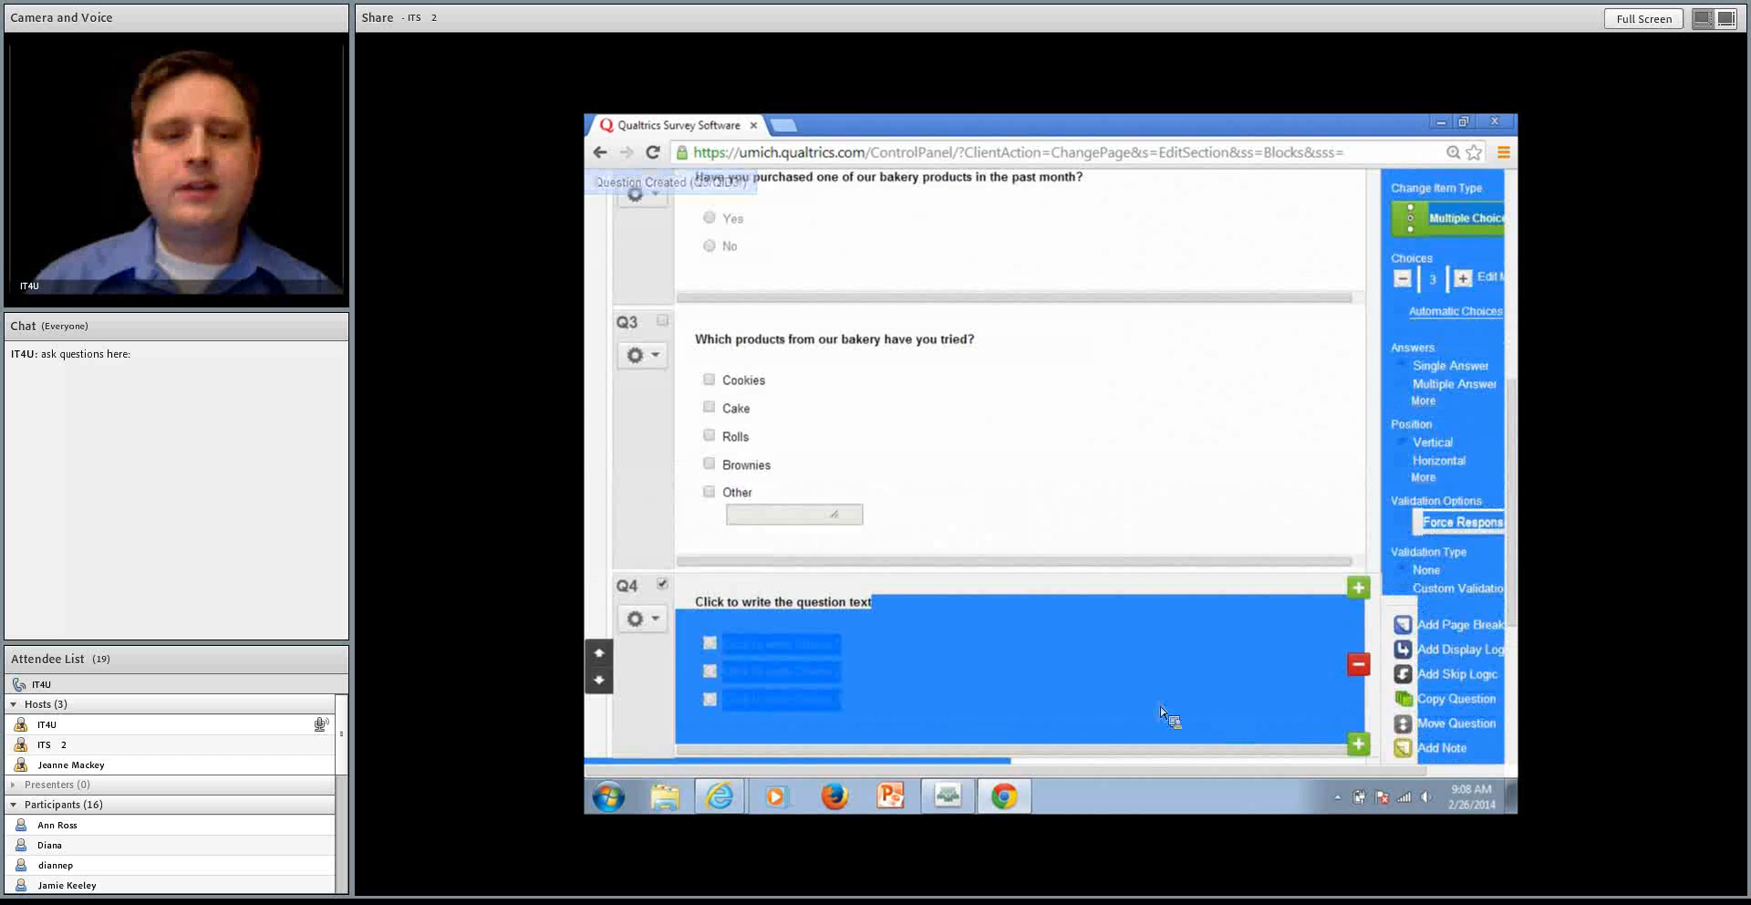
pyautogui.click(836, 604)
pyautogui.tripleClick(836, 604)
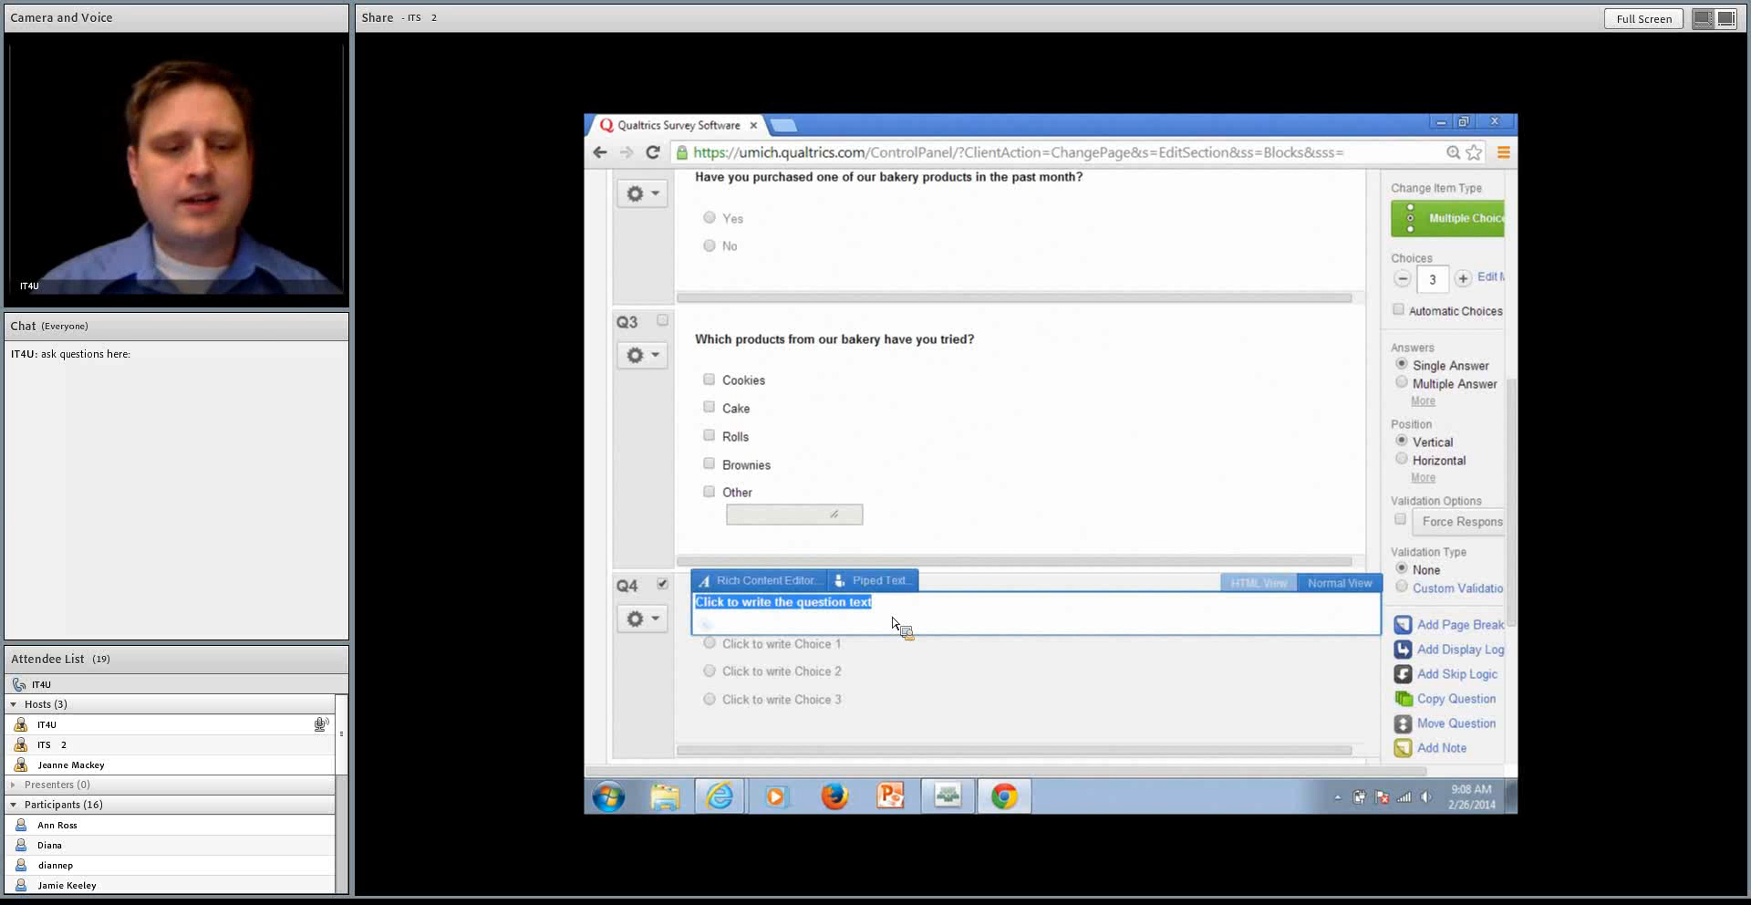
pyautogui.write('Do you')
pyautogui.write('hav')
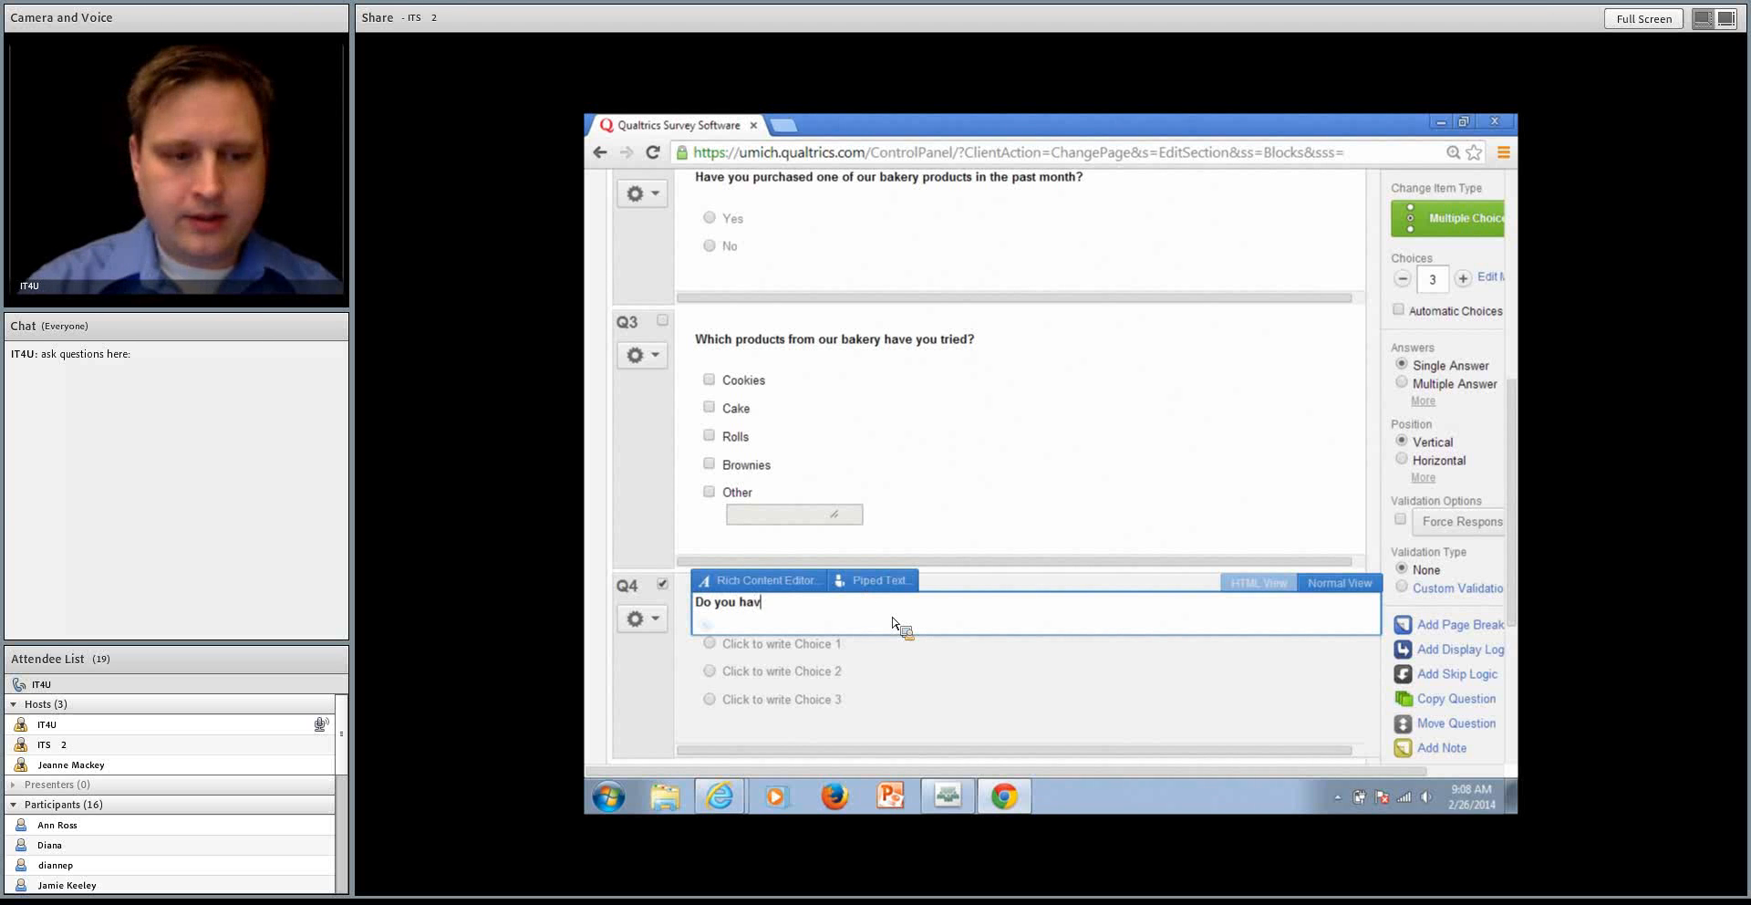
pyautogui.write('e any s')
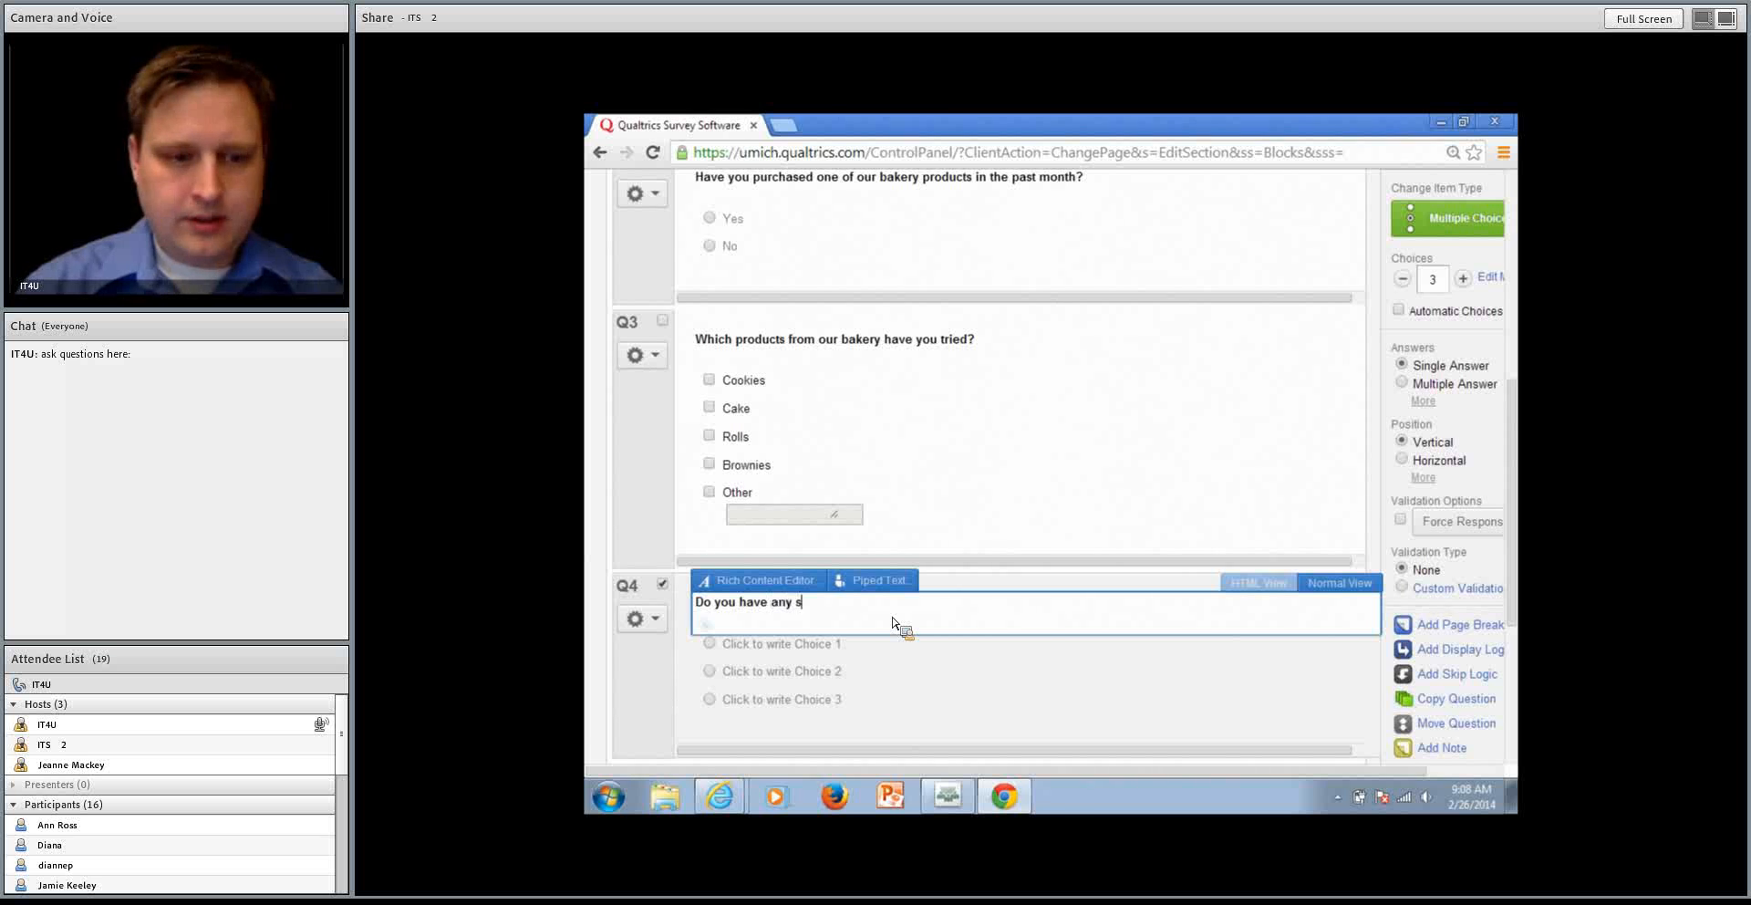
pyautogui.write('uggest')
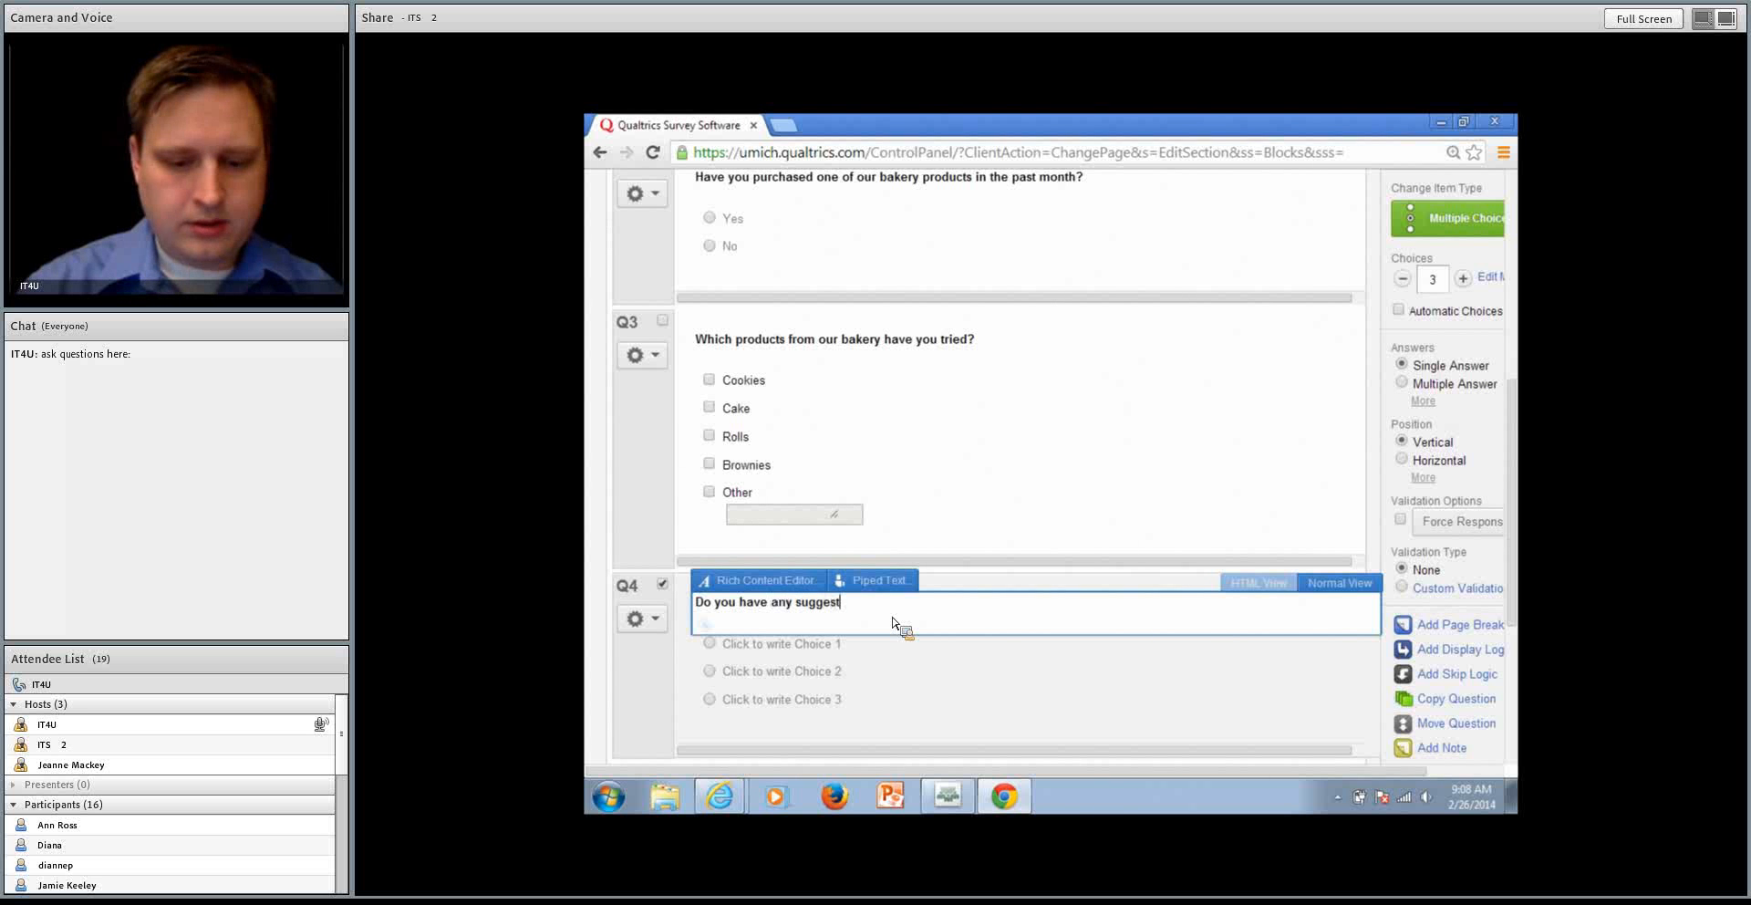
pyautogui.write('ions on how to imr')
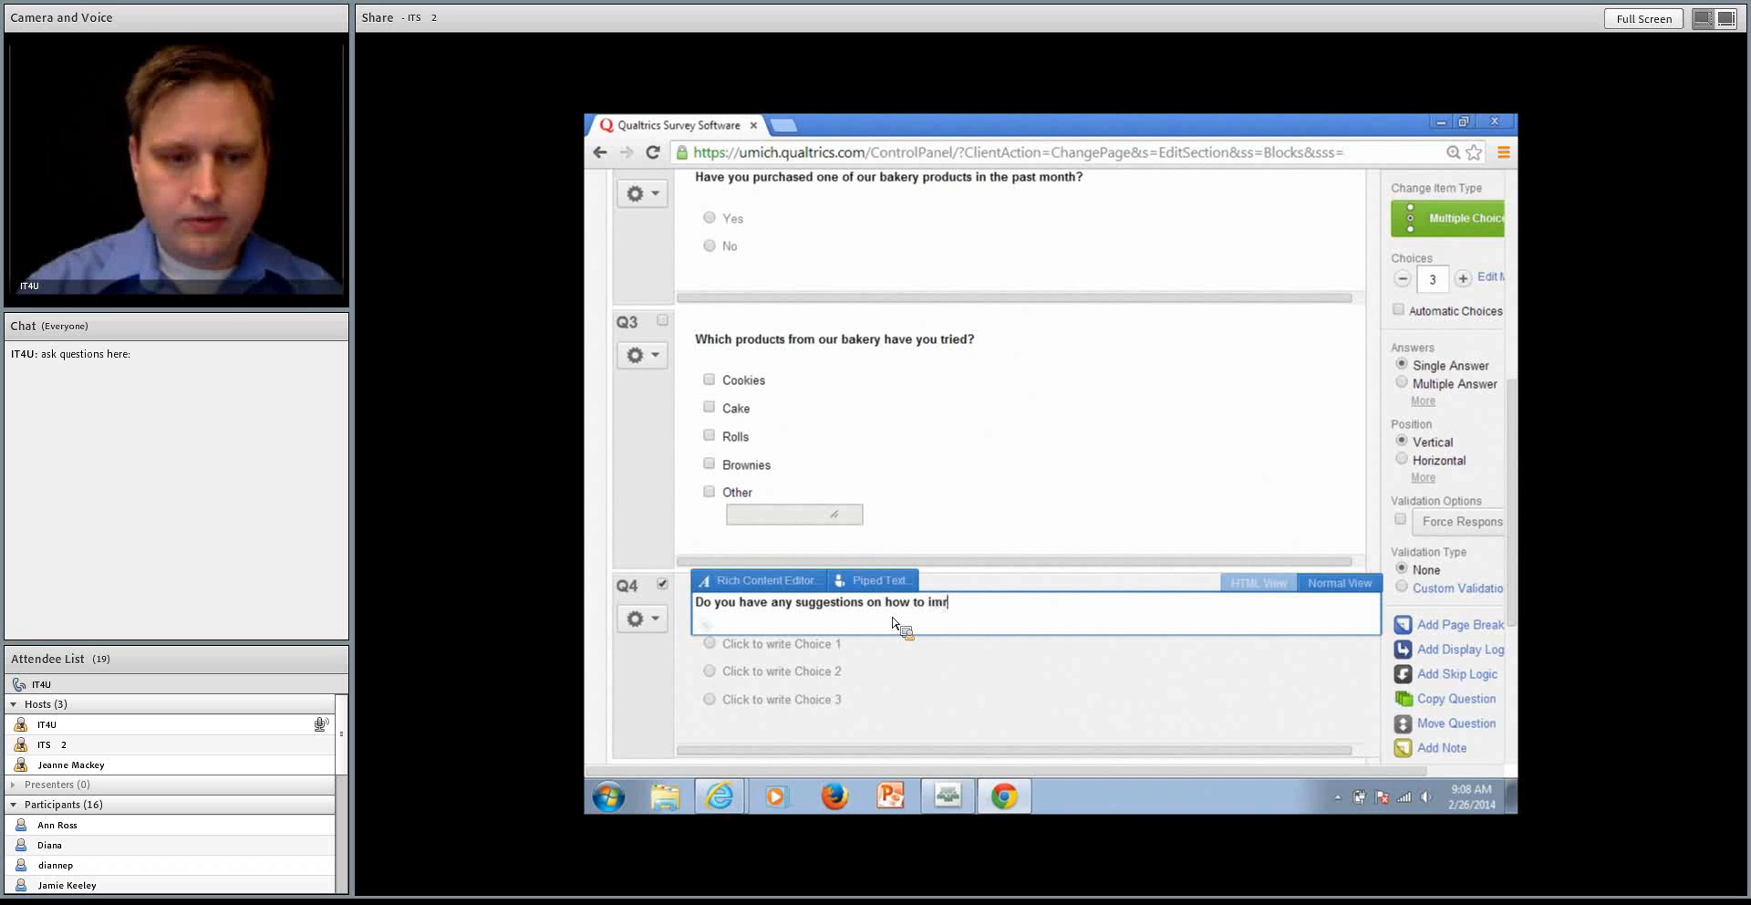
pyautogui.press('BackSpace')
pyautogui.write('prove our cake?')
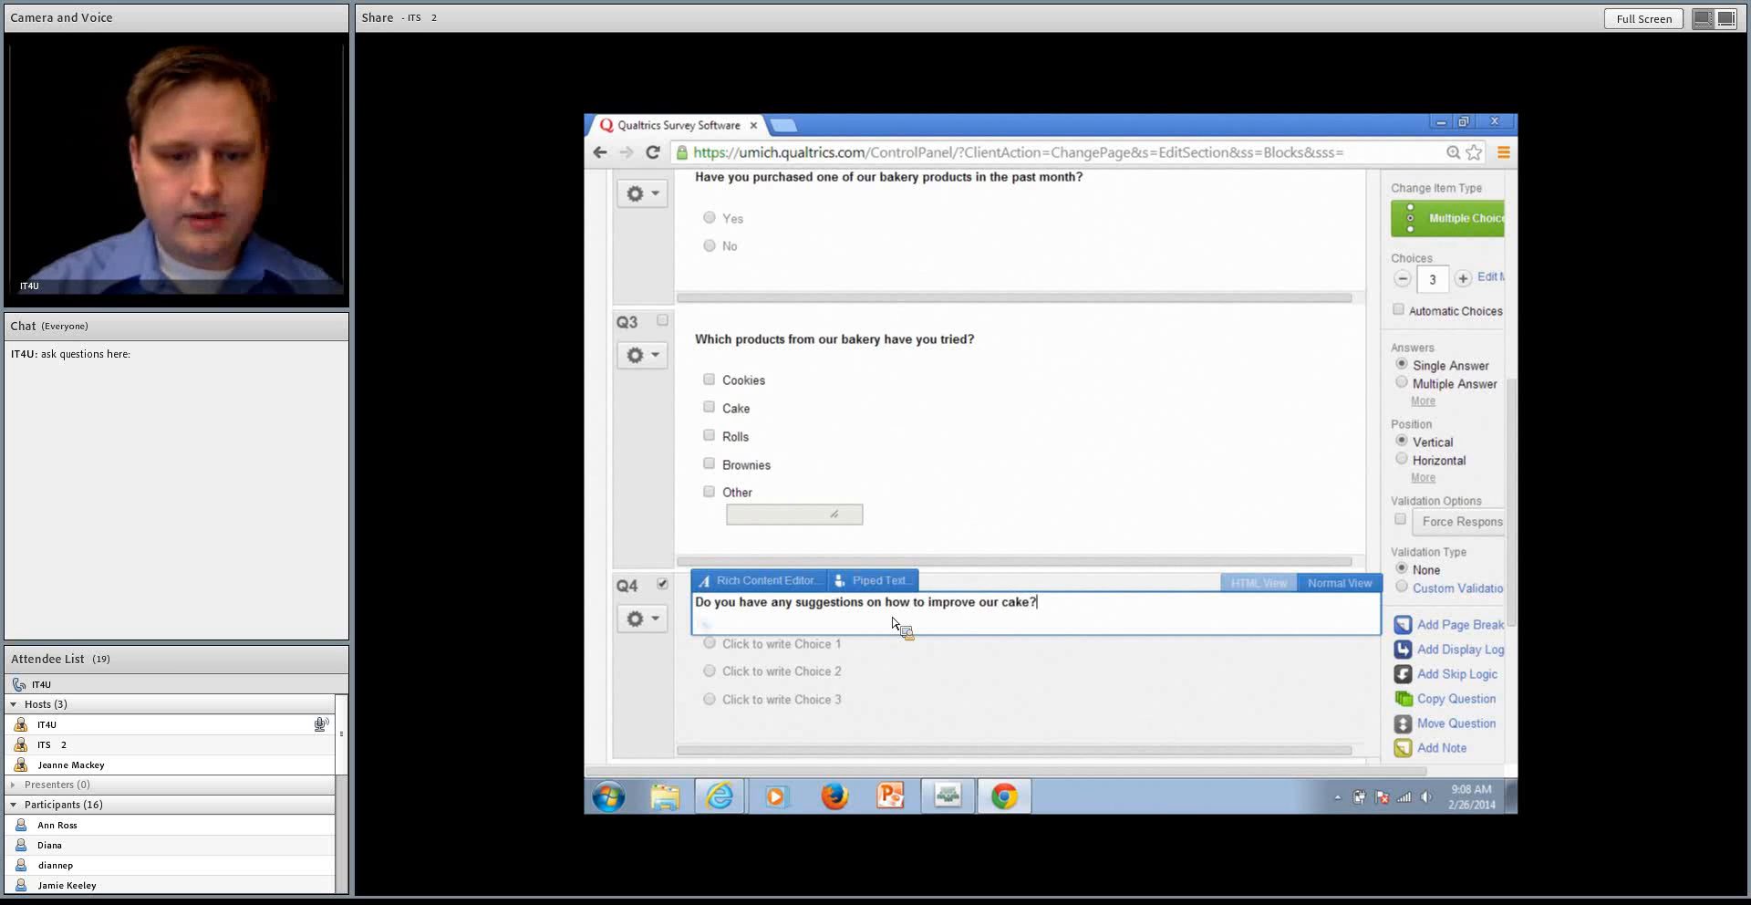
pyautogui.press('Tab')
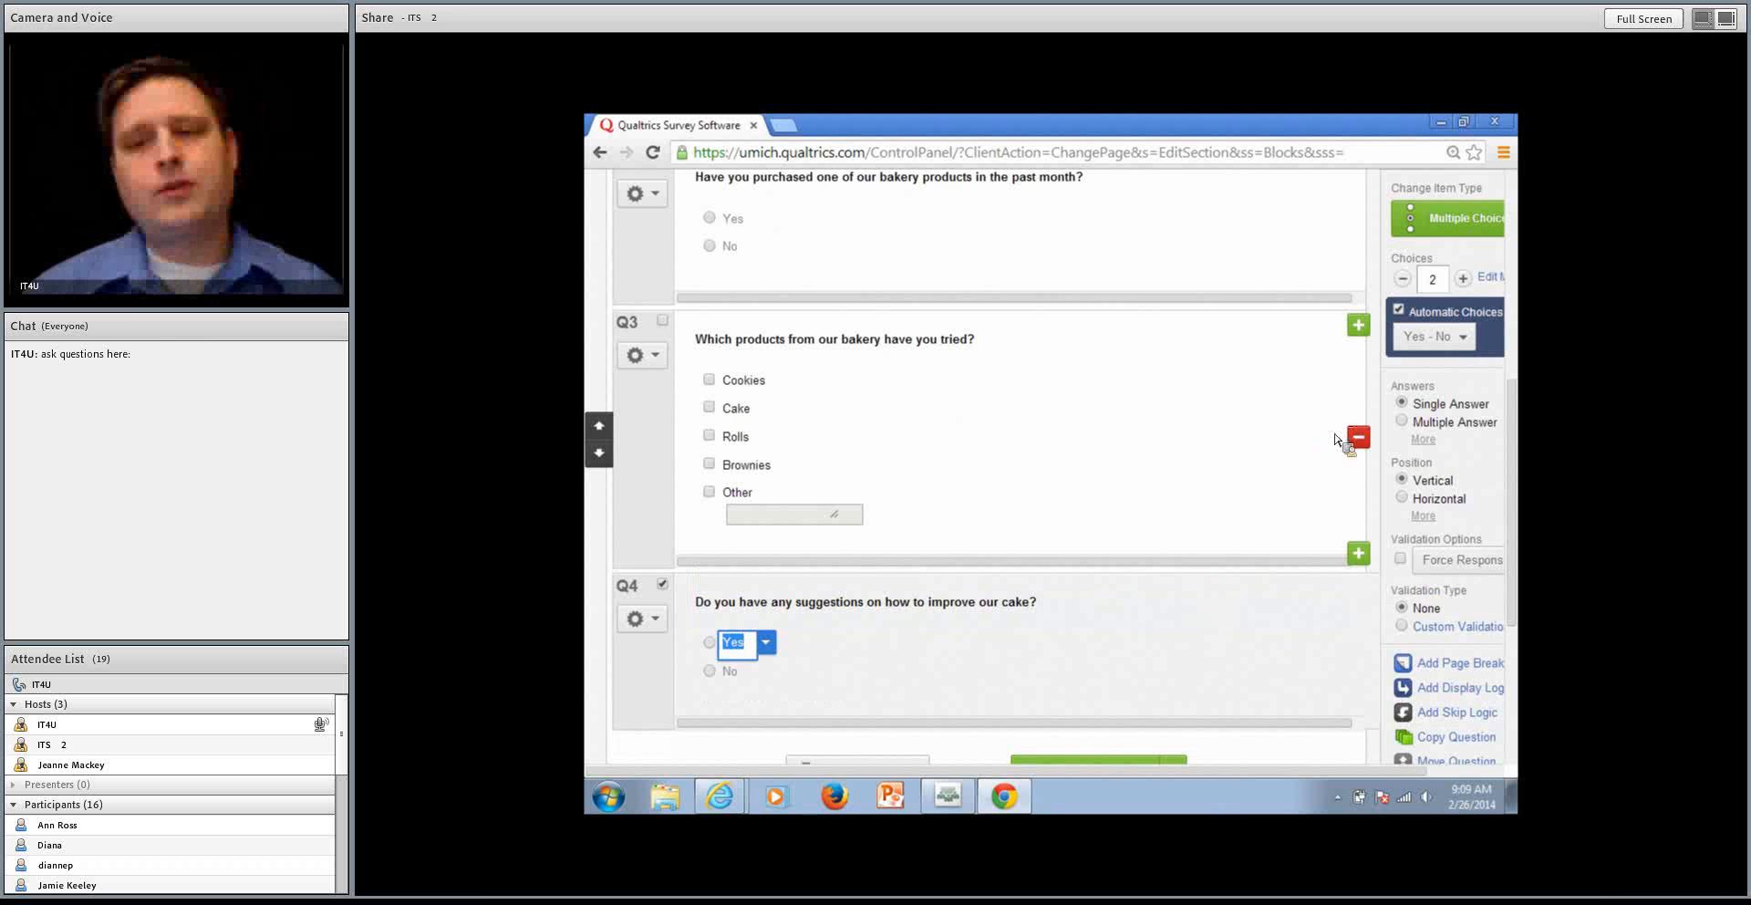
# Change the cake suggestions question to the Text Entry item type with a Multi Line text field
pyautogui.click(1423, 224)
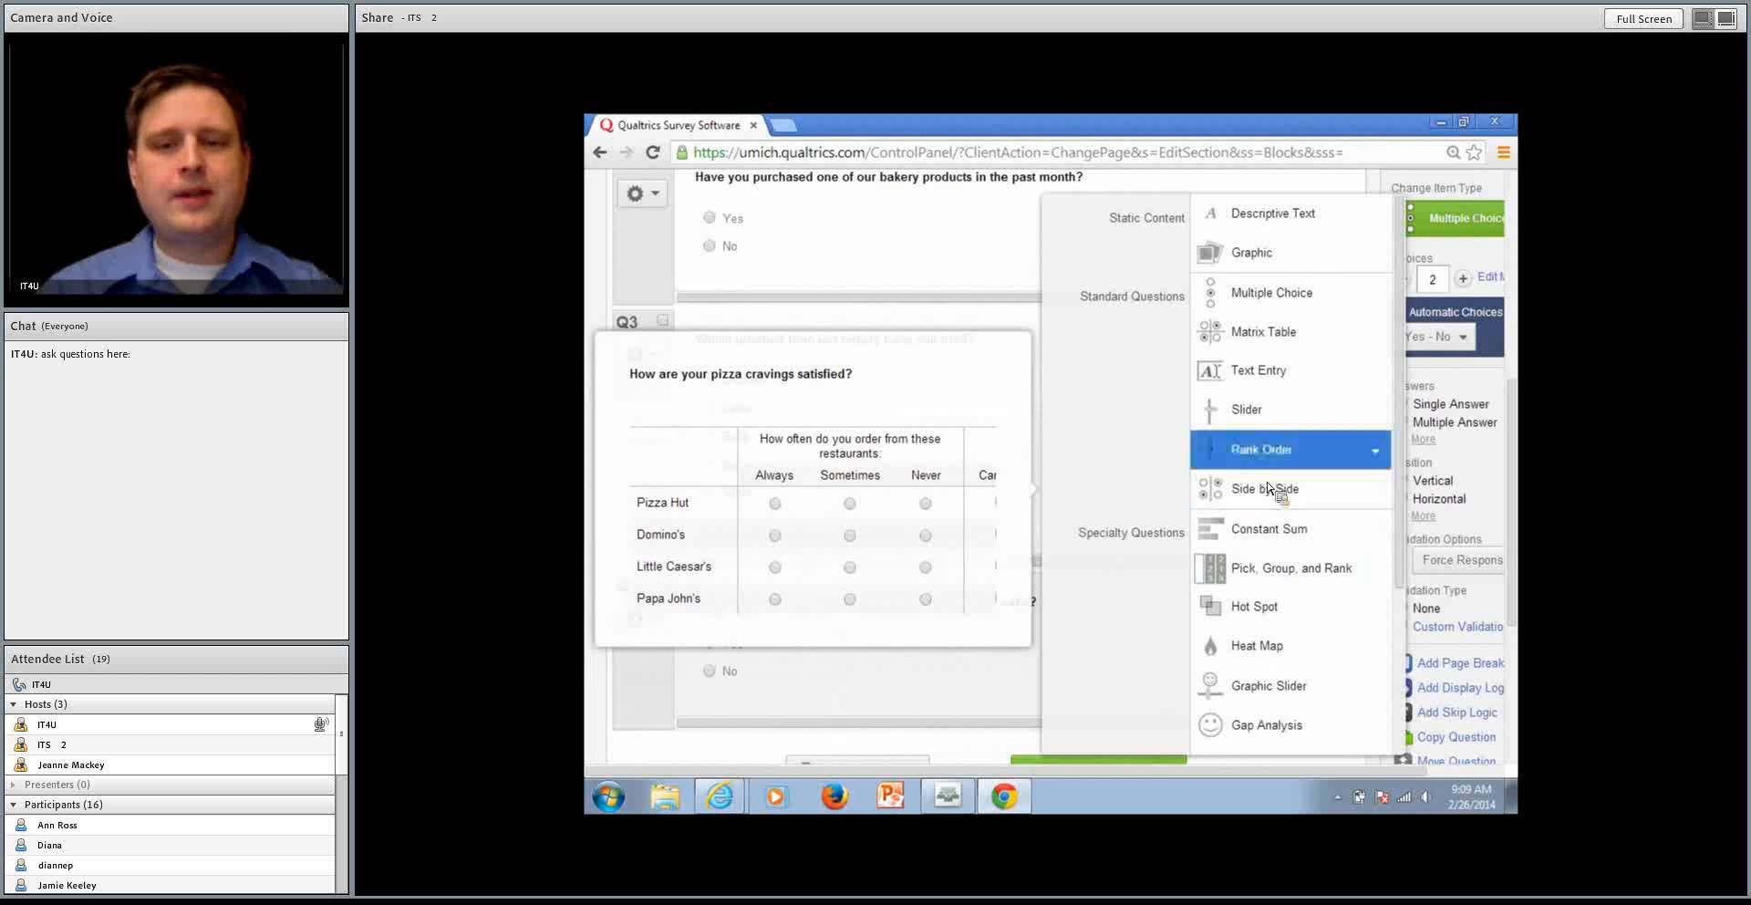
pyautogui.click(1261, 369)
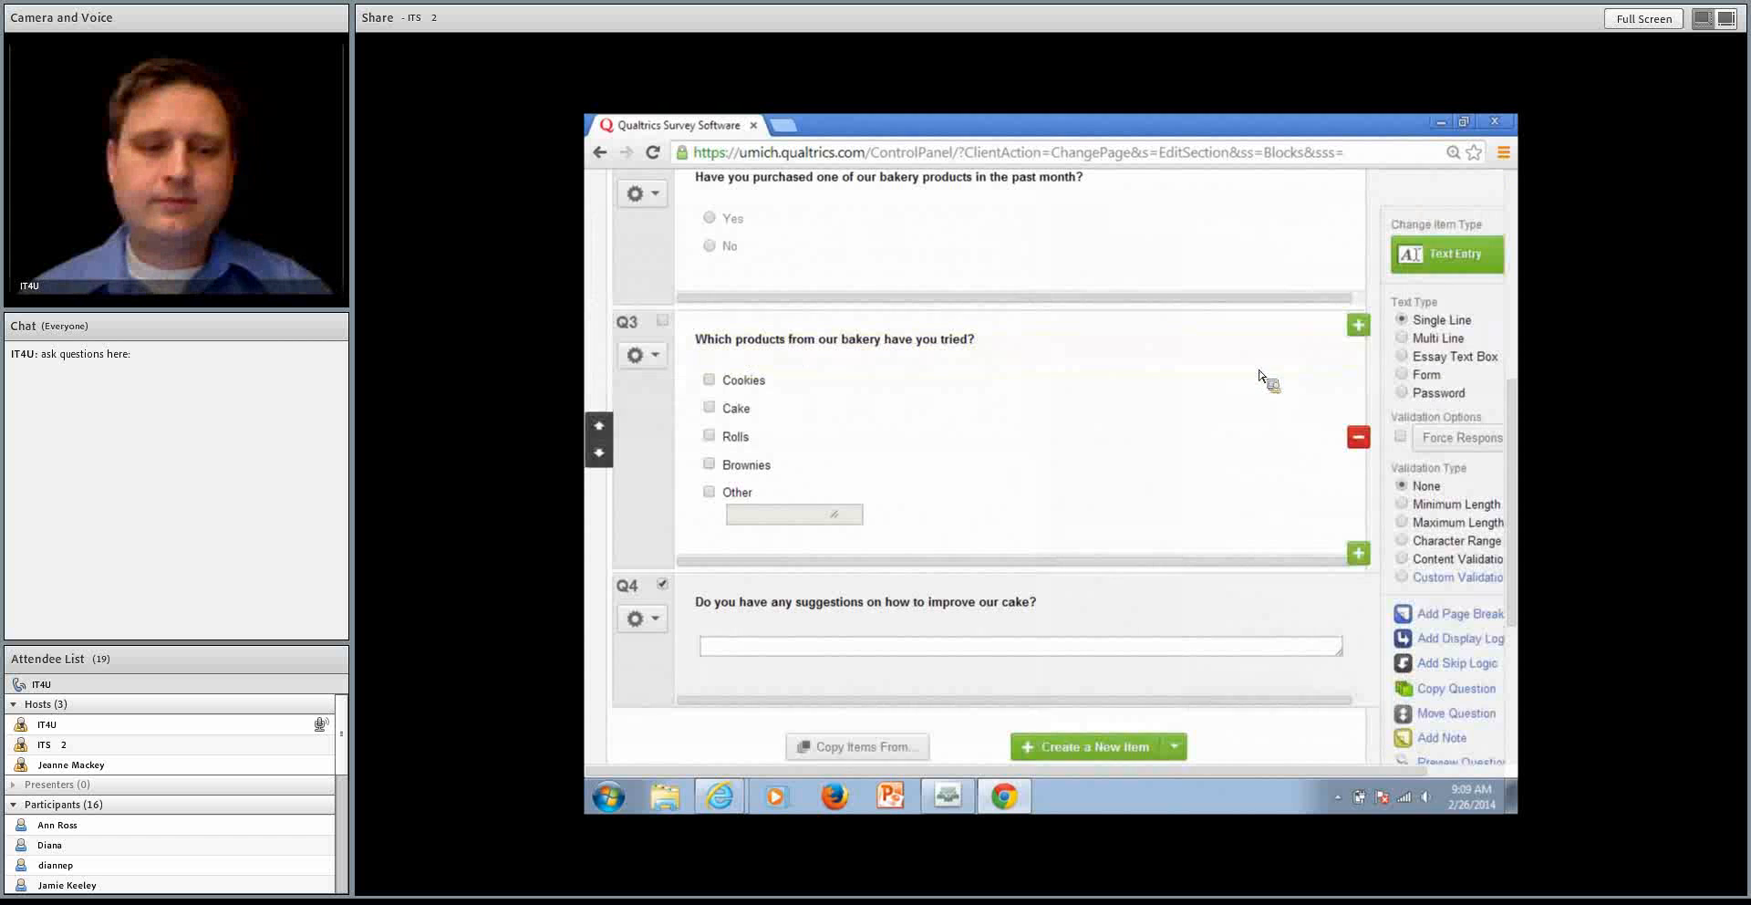
pyautogui.scroll(-1, 1177, 574)
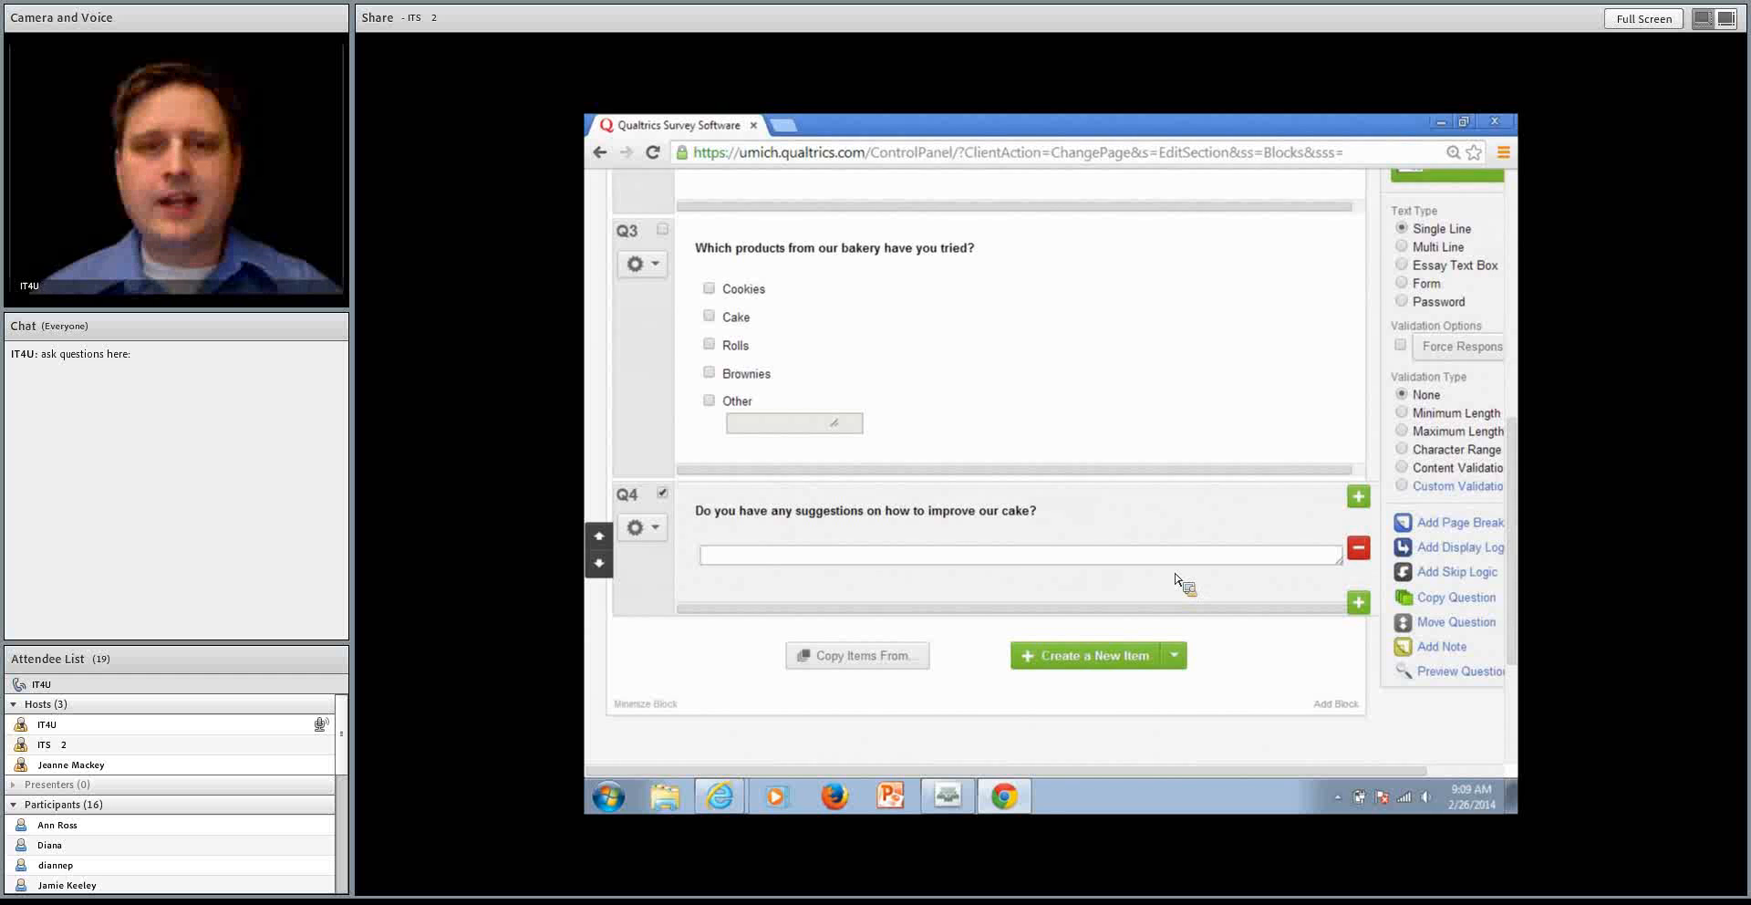
pyautogui.click(1435, 247)
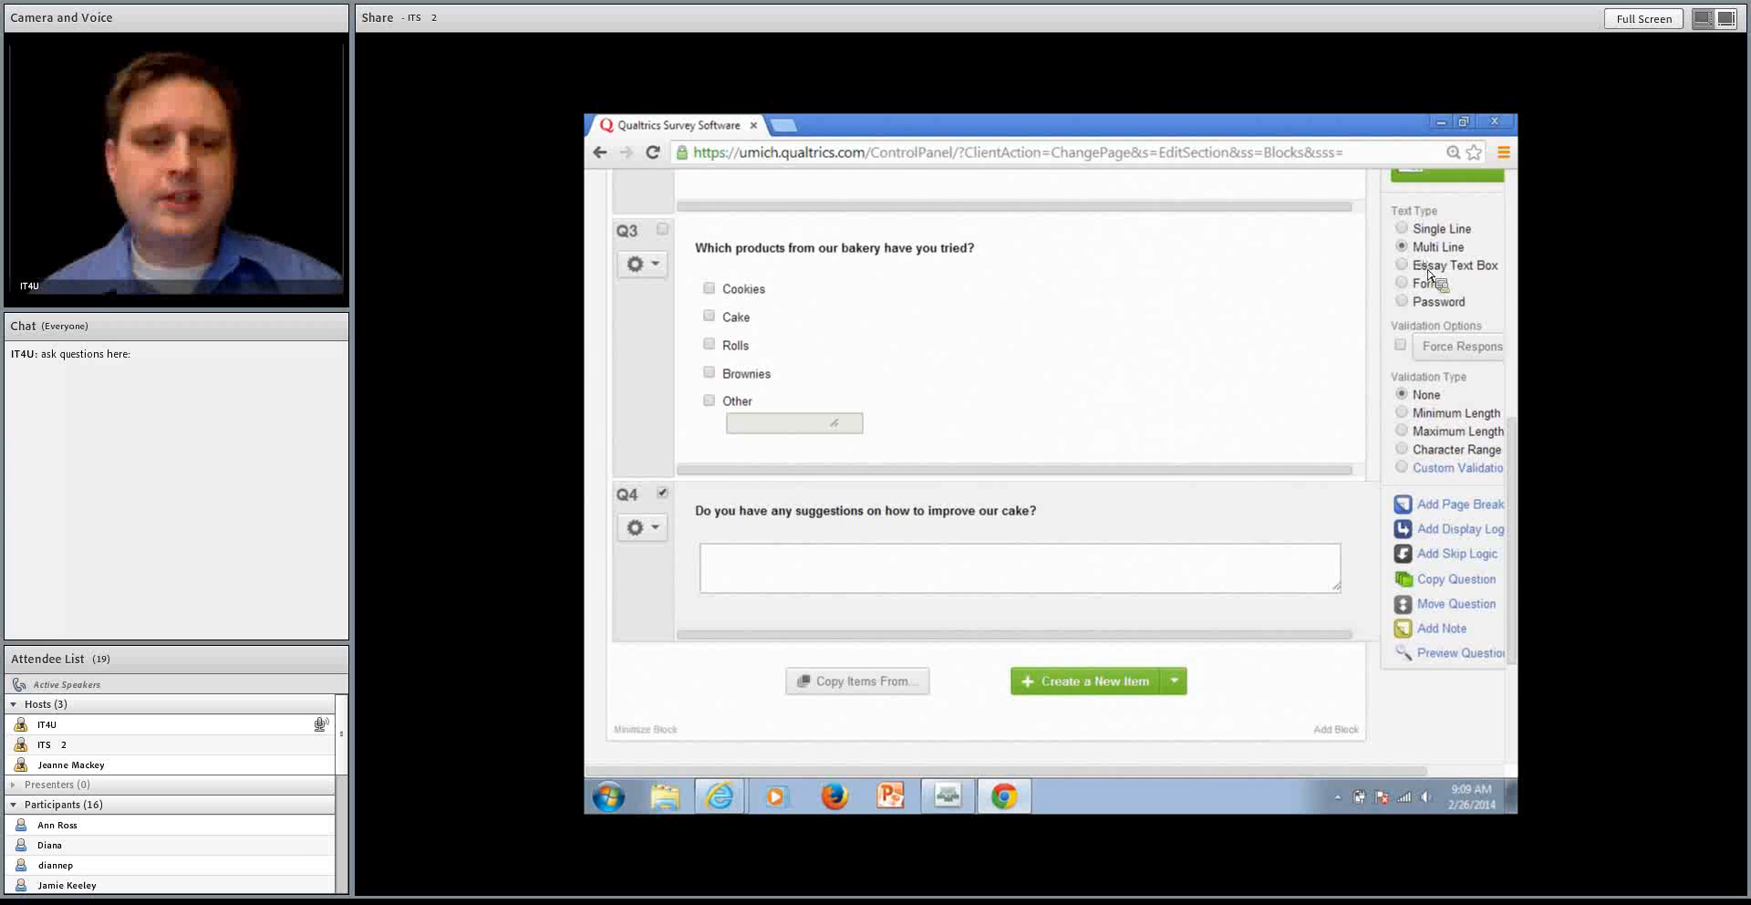
# Set the cake suggestions question's text type to Essay Text Box after trying Form, Password, Single Line and Multi Line
pyautogui.click(1429, 268)
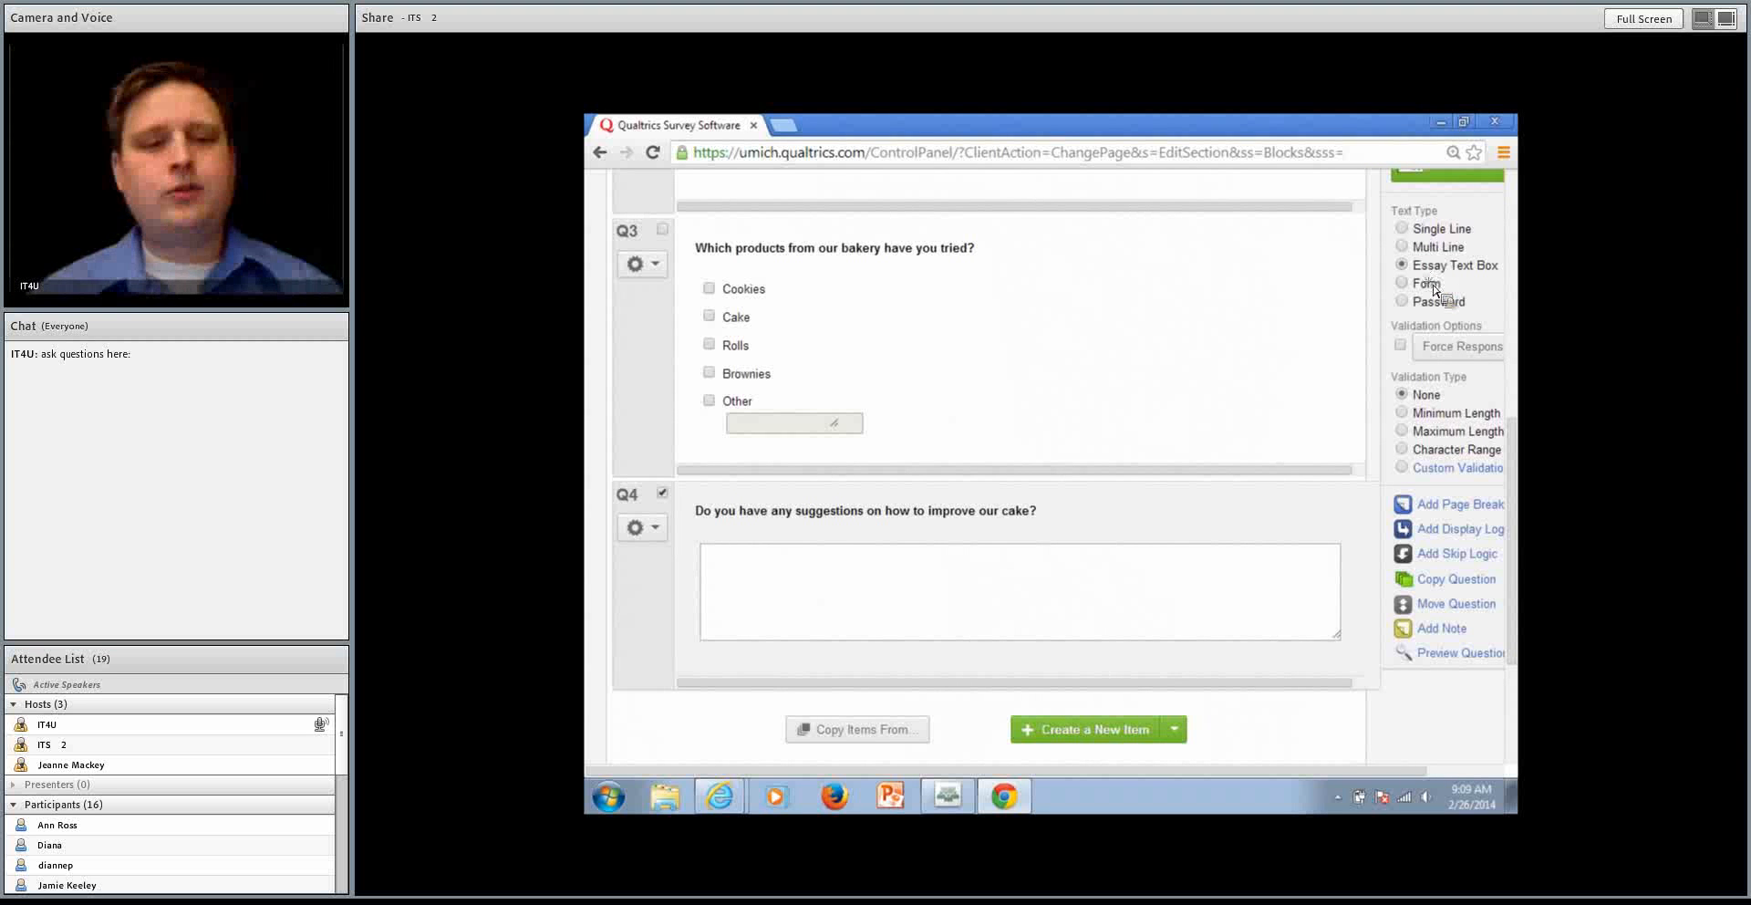
pyautogui.click(1428, 285)
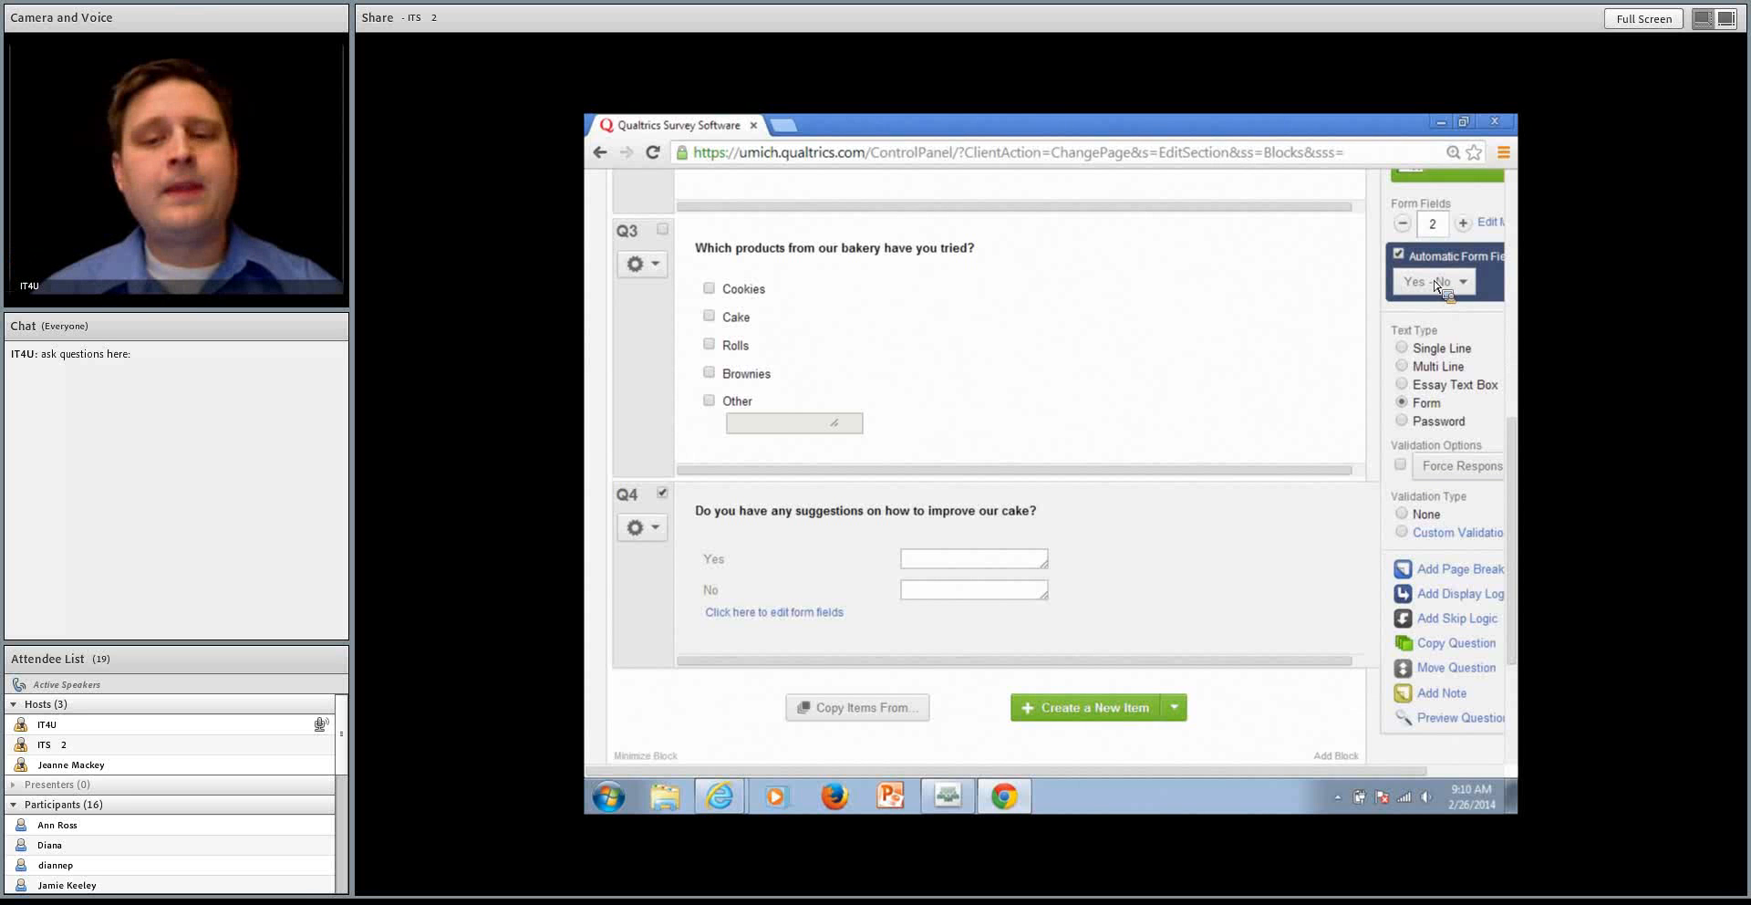
pyautogui.click(1439, 420)
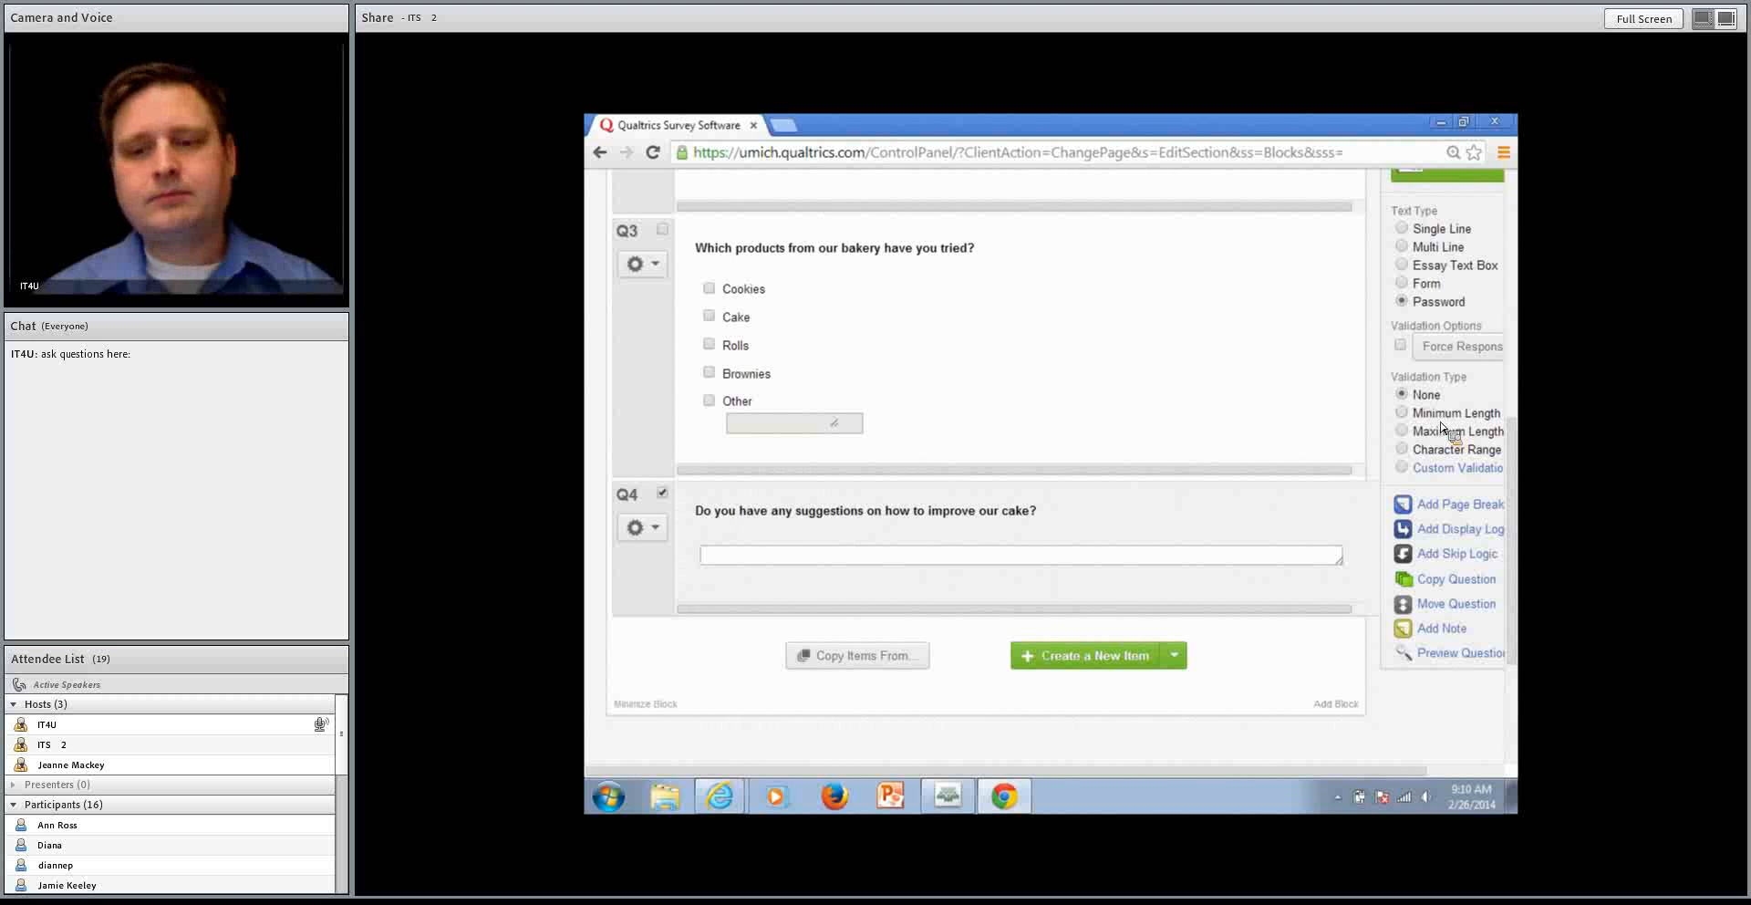
pyautogui.click(1425, 237)
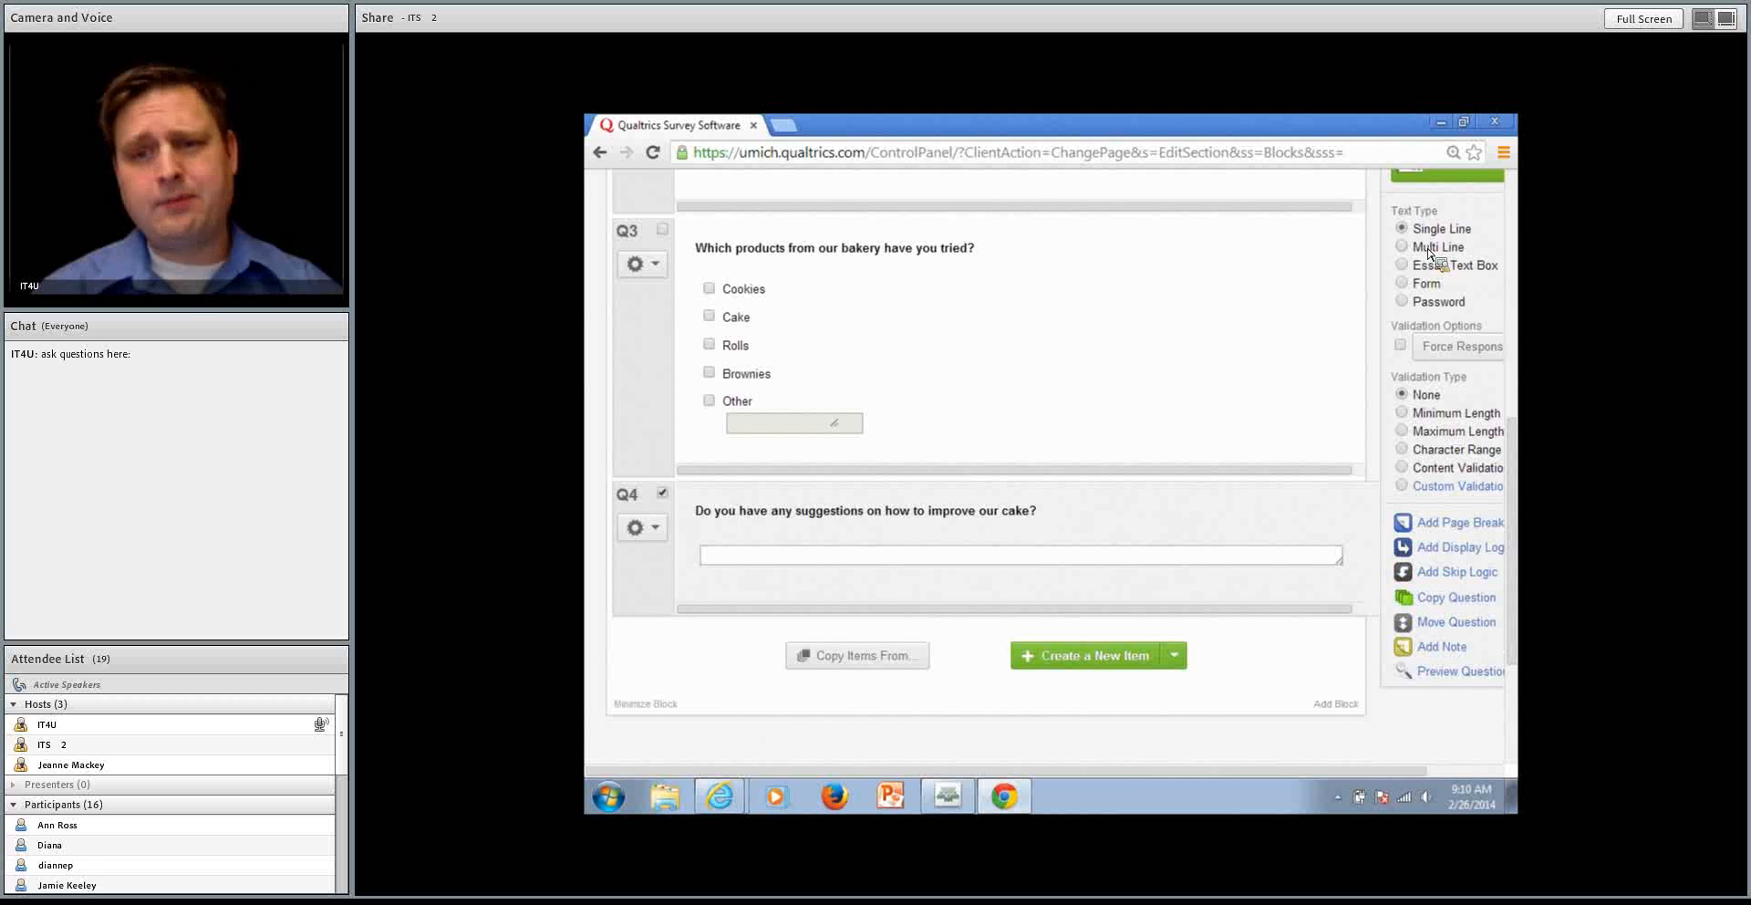
pyautogui.click(1429, 250)
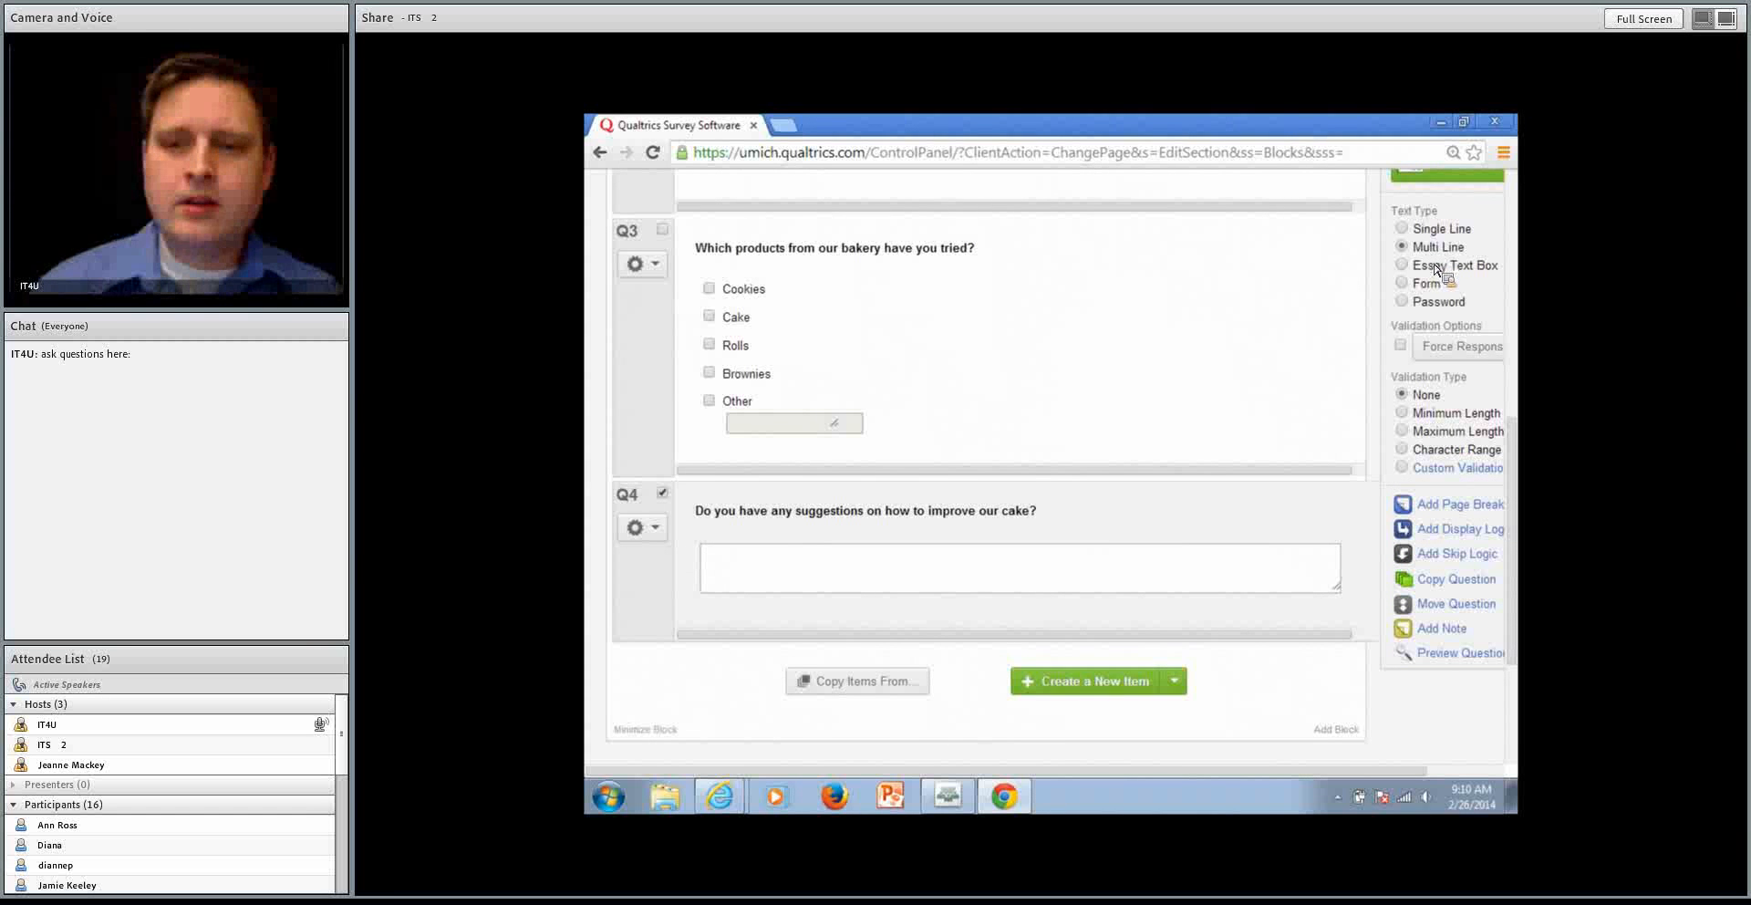
pyautogui.click(1432, 266)
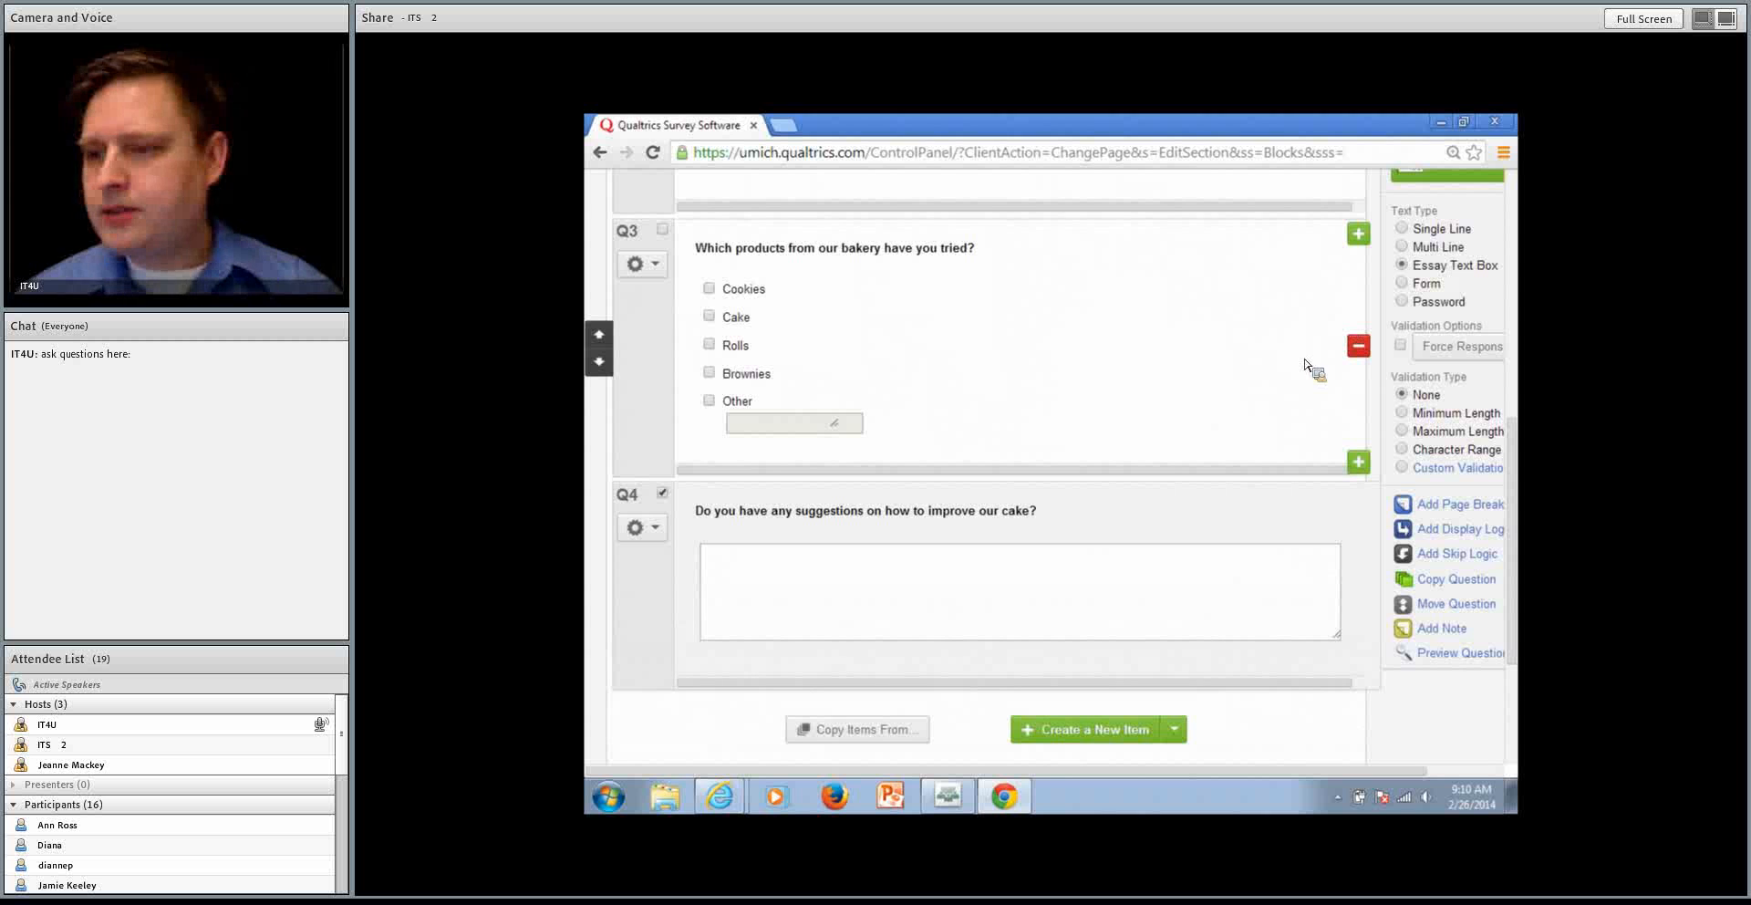
# Add display logic to the cake suggestions question so it shows only if Cake is Selected in Q3 about bakery products tried
pyautogui.scroll(-2, 1157, 461)
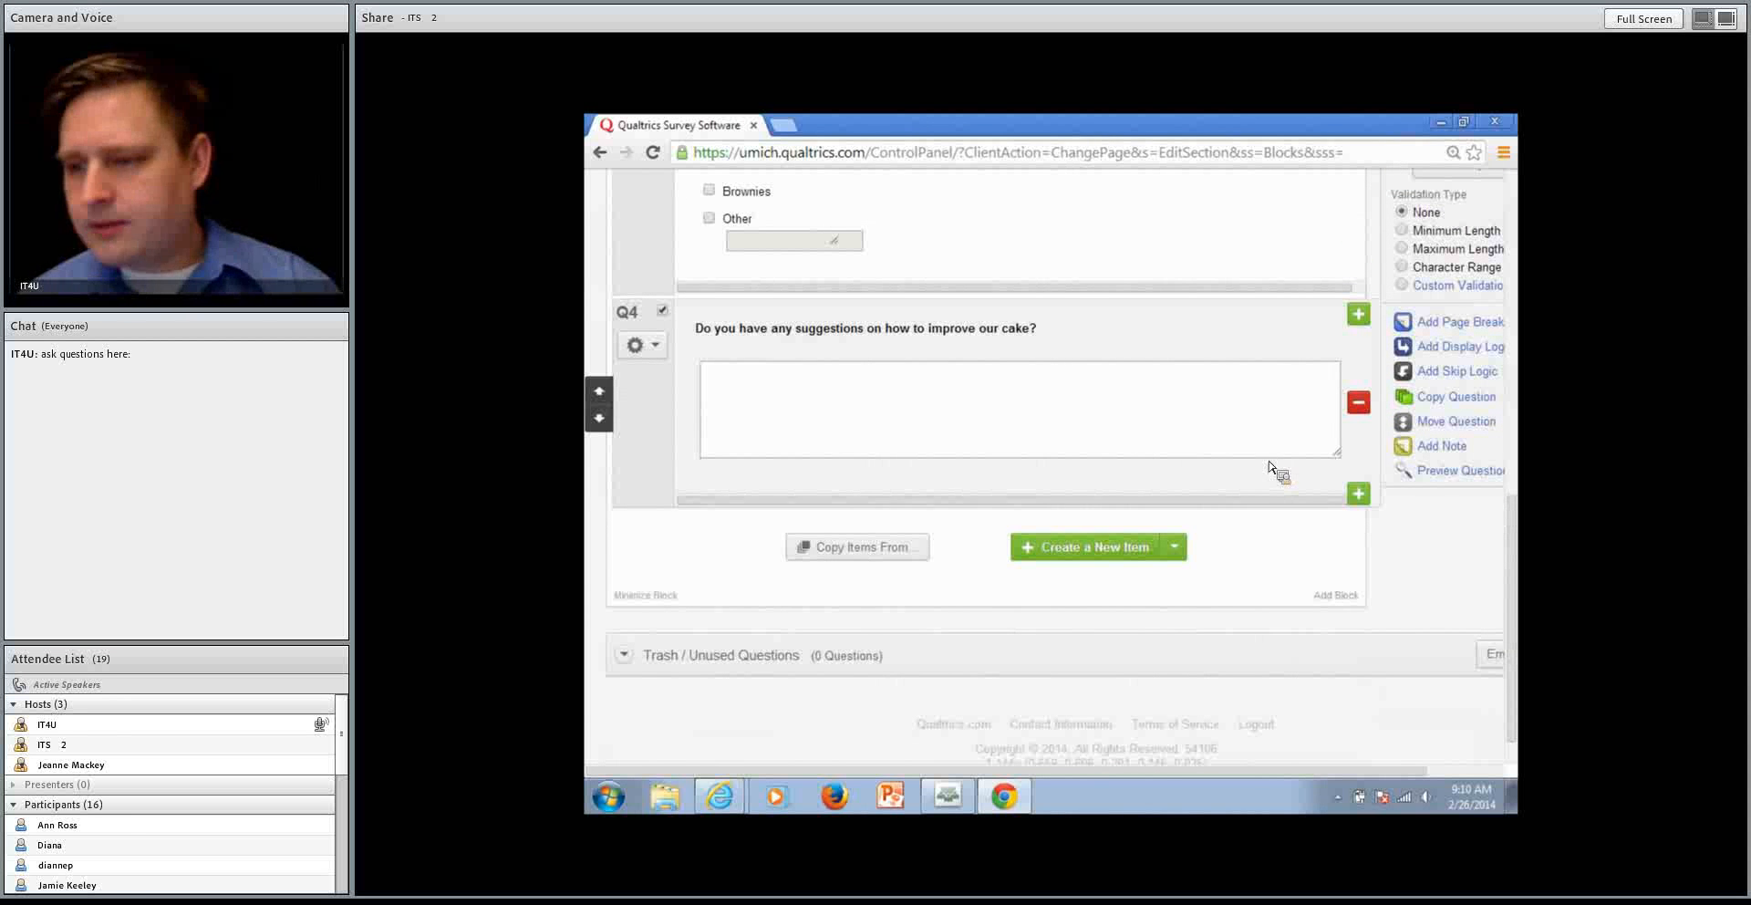
pyautogui.scroll(1, 1268, 463)
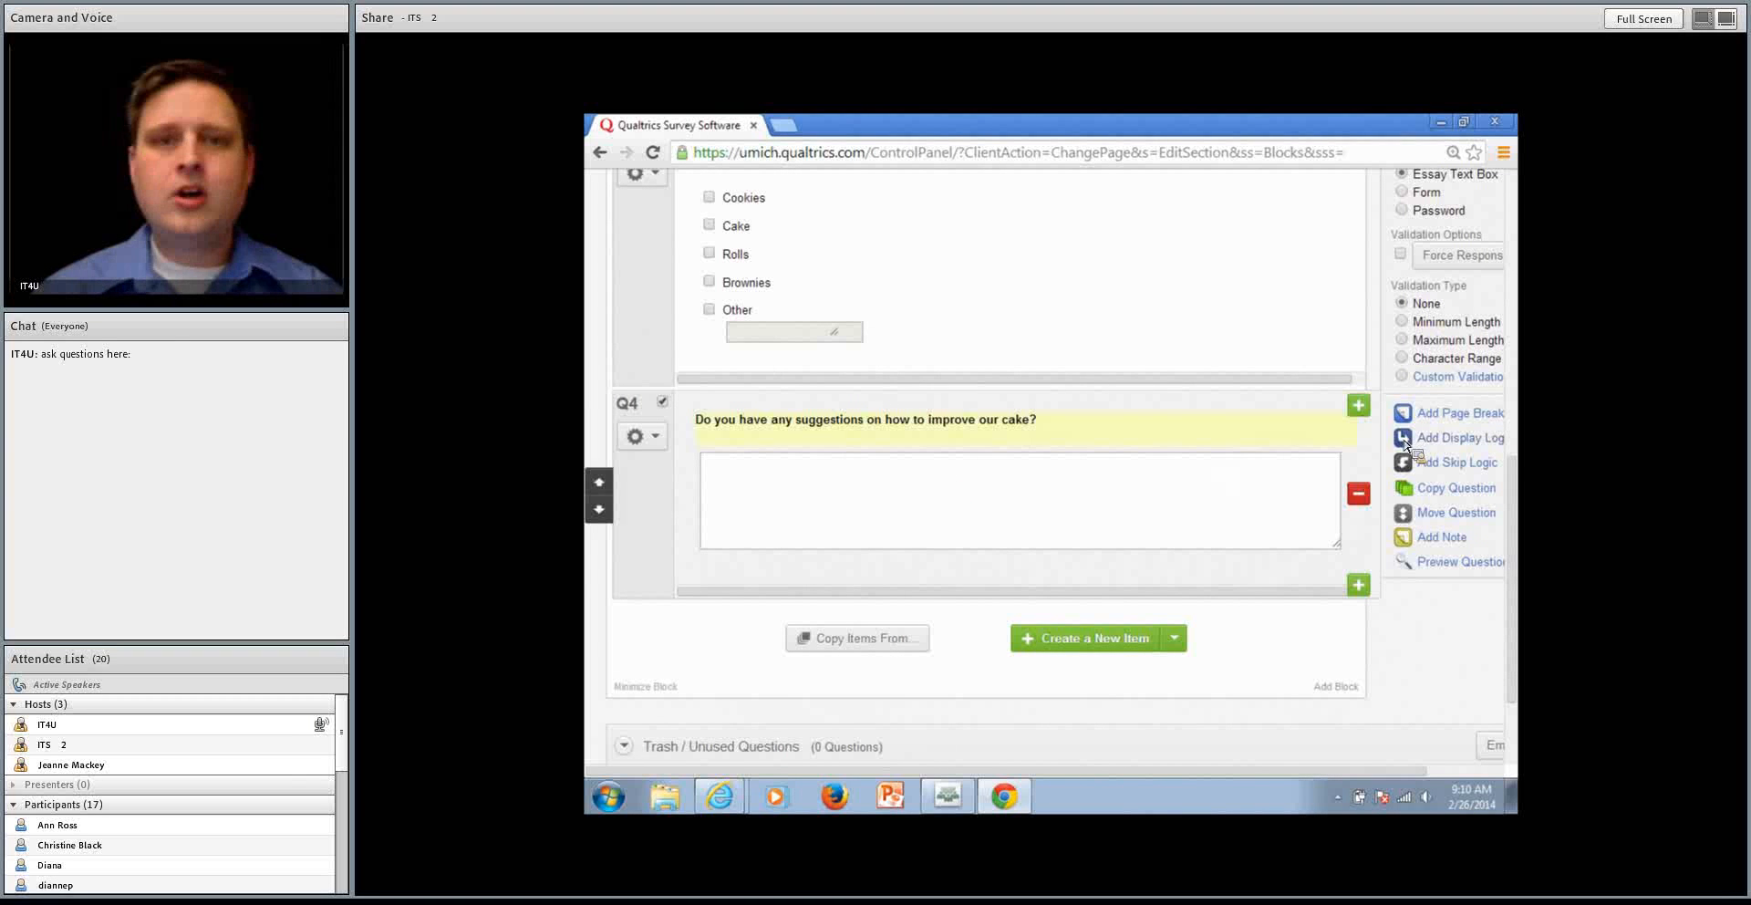
pyautogui.click(654, 438)
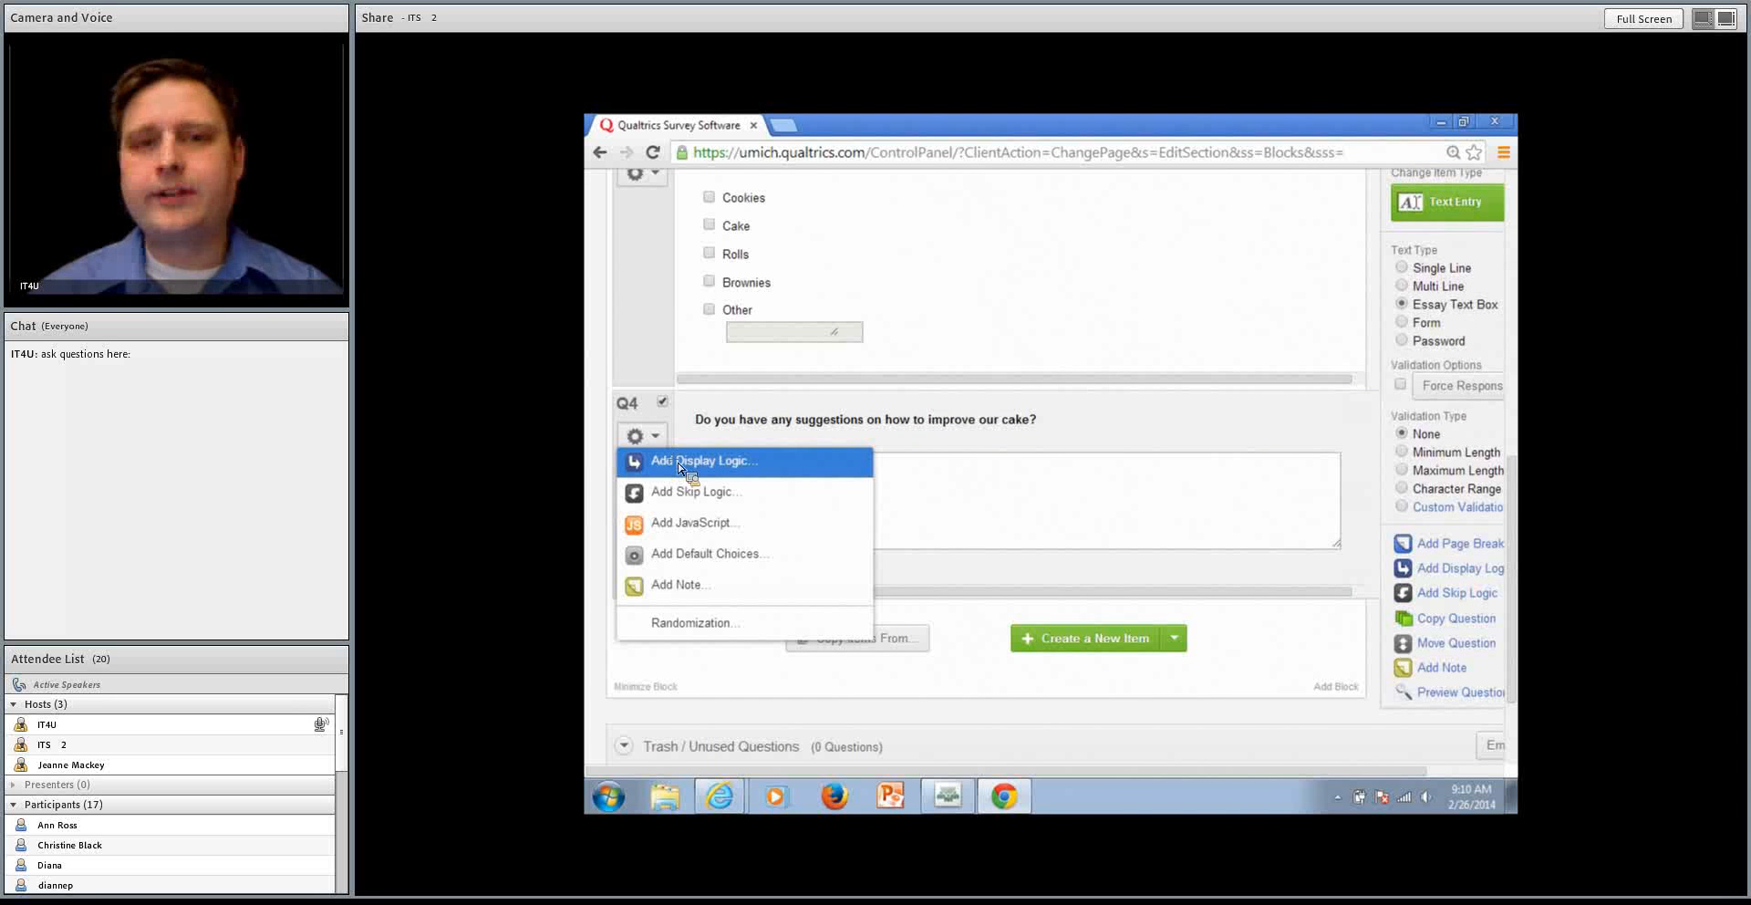
pyautogui.click(679, 469)
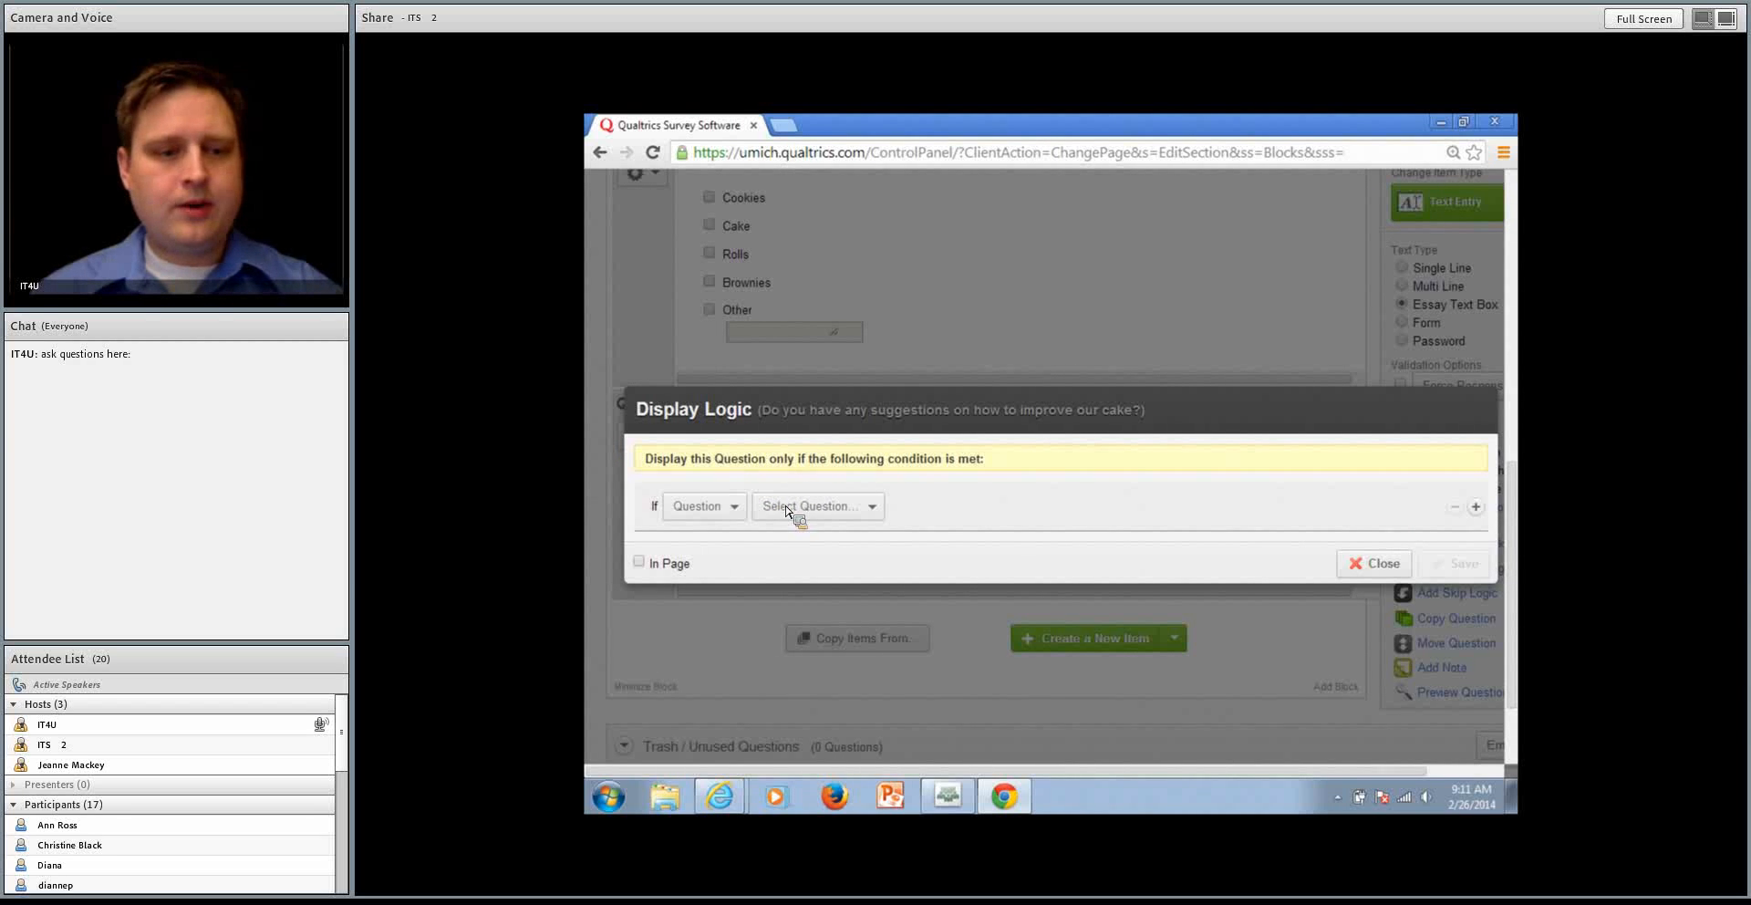
pyautogui.click(695, 507)
pyautogui.click(815, 508)
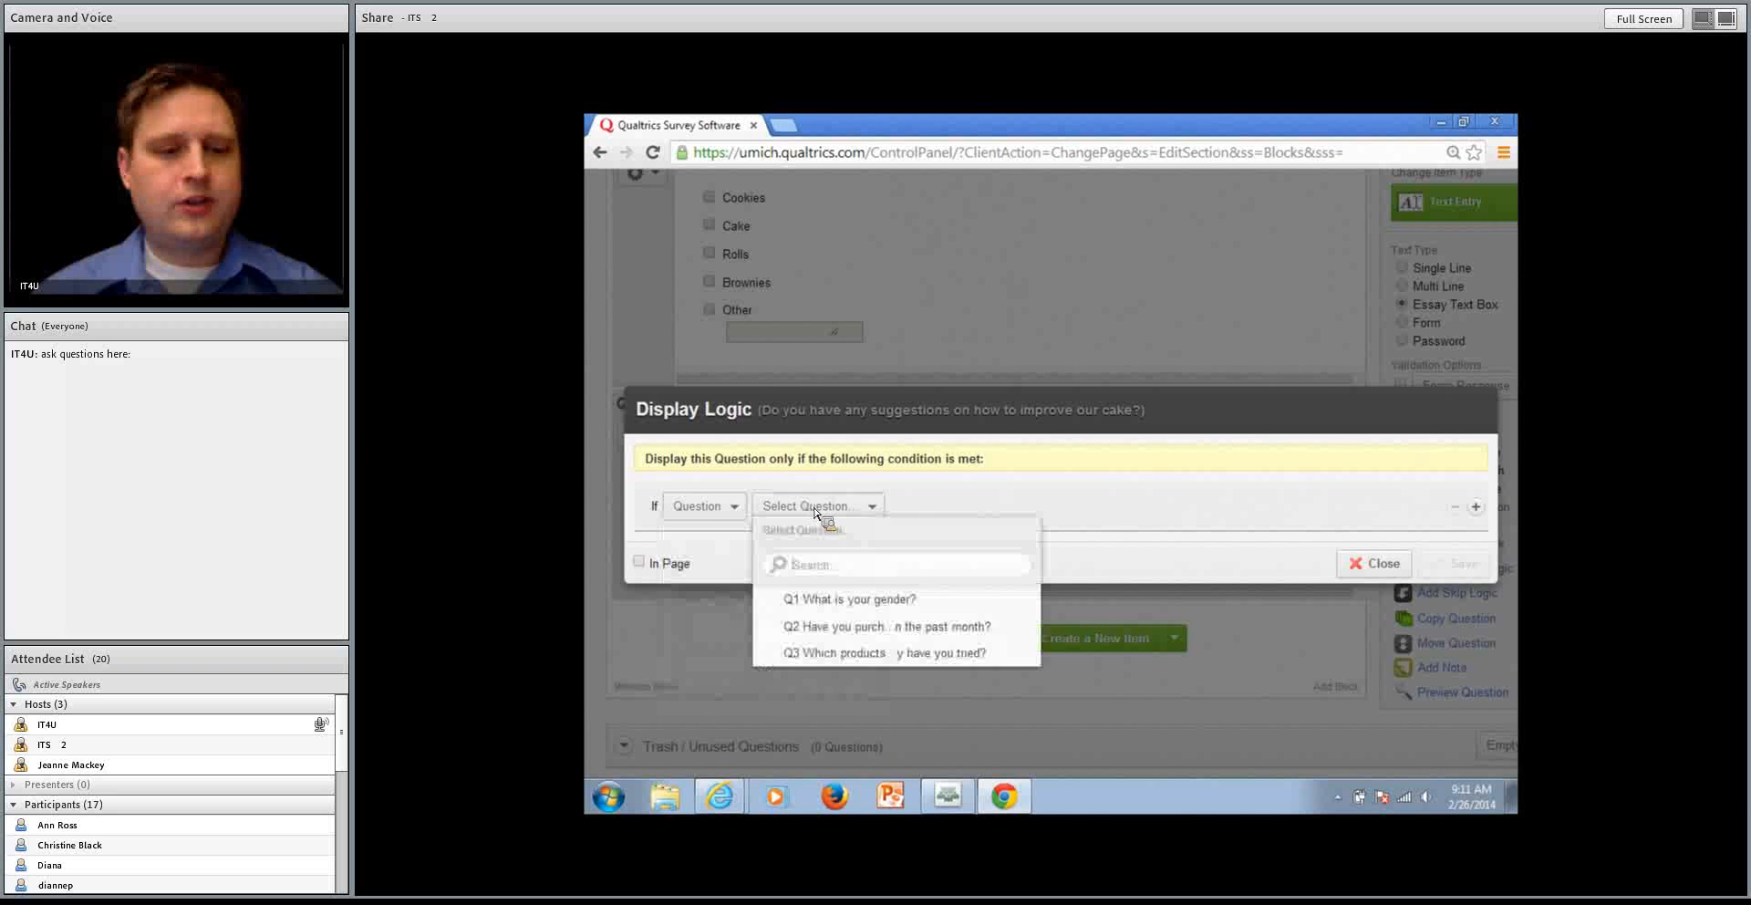
pyautogui.click(906, 653)
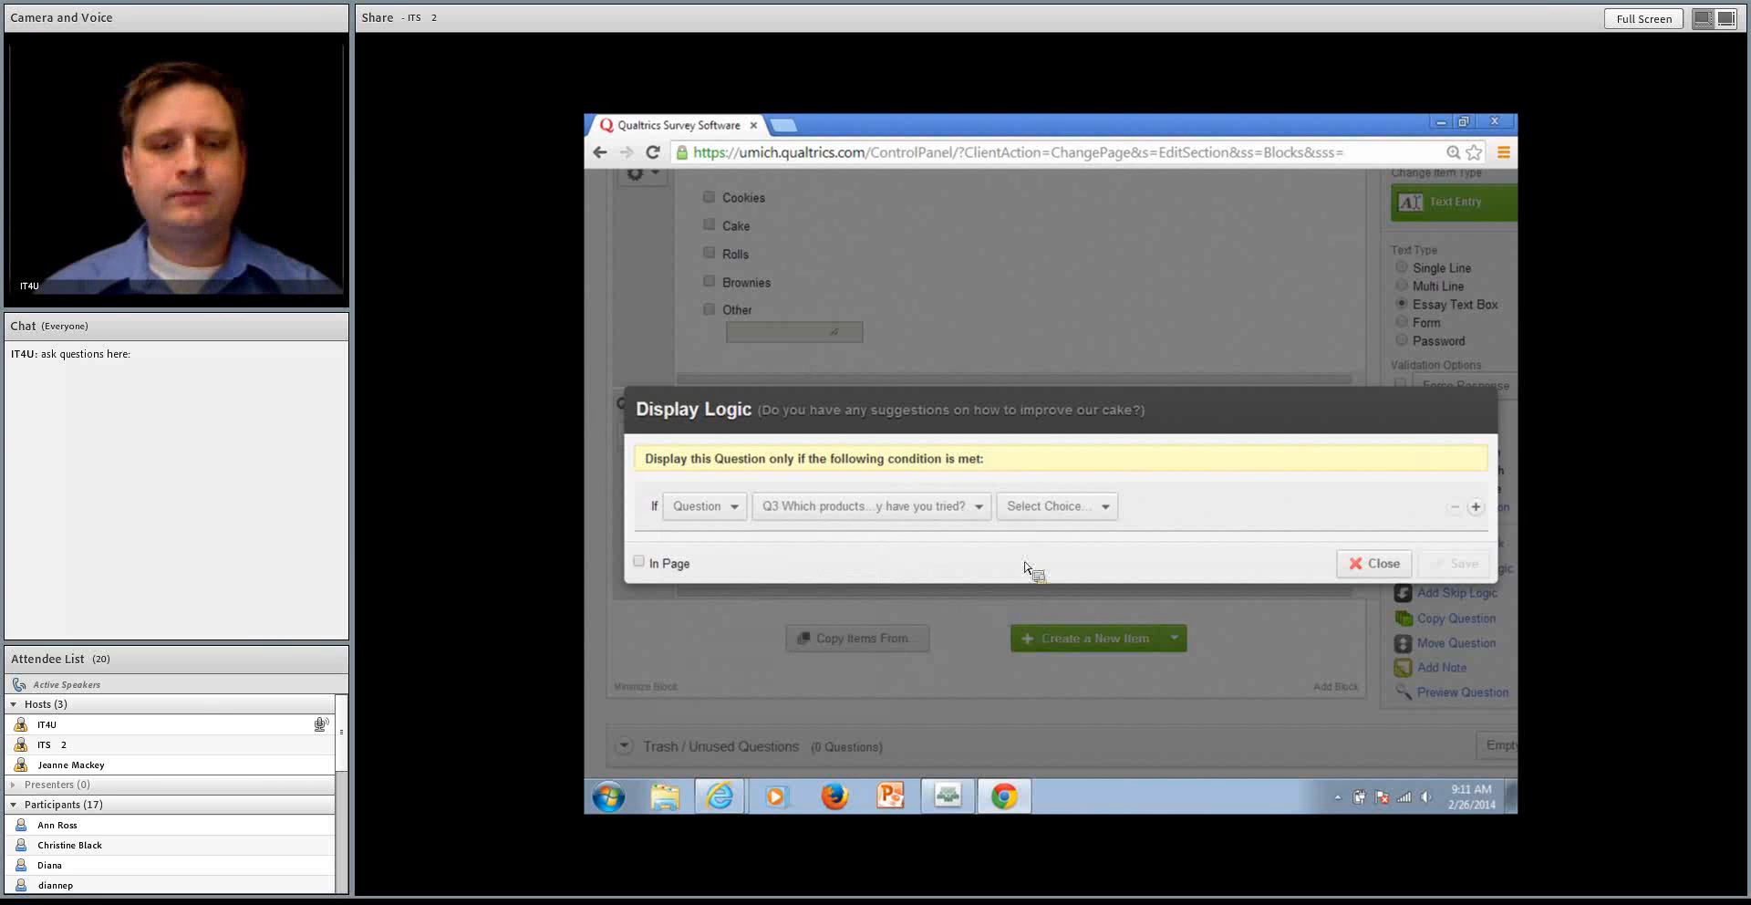
pyautogui.click(1058, 511)
pyautogui.click(1081, 626)
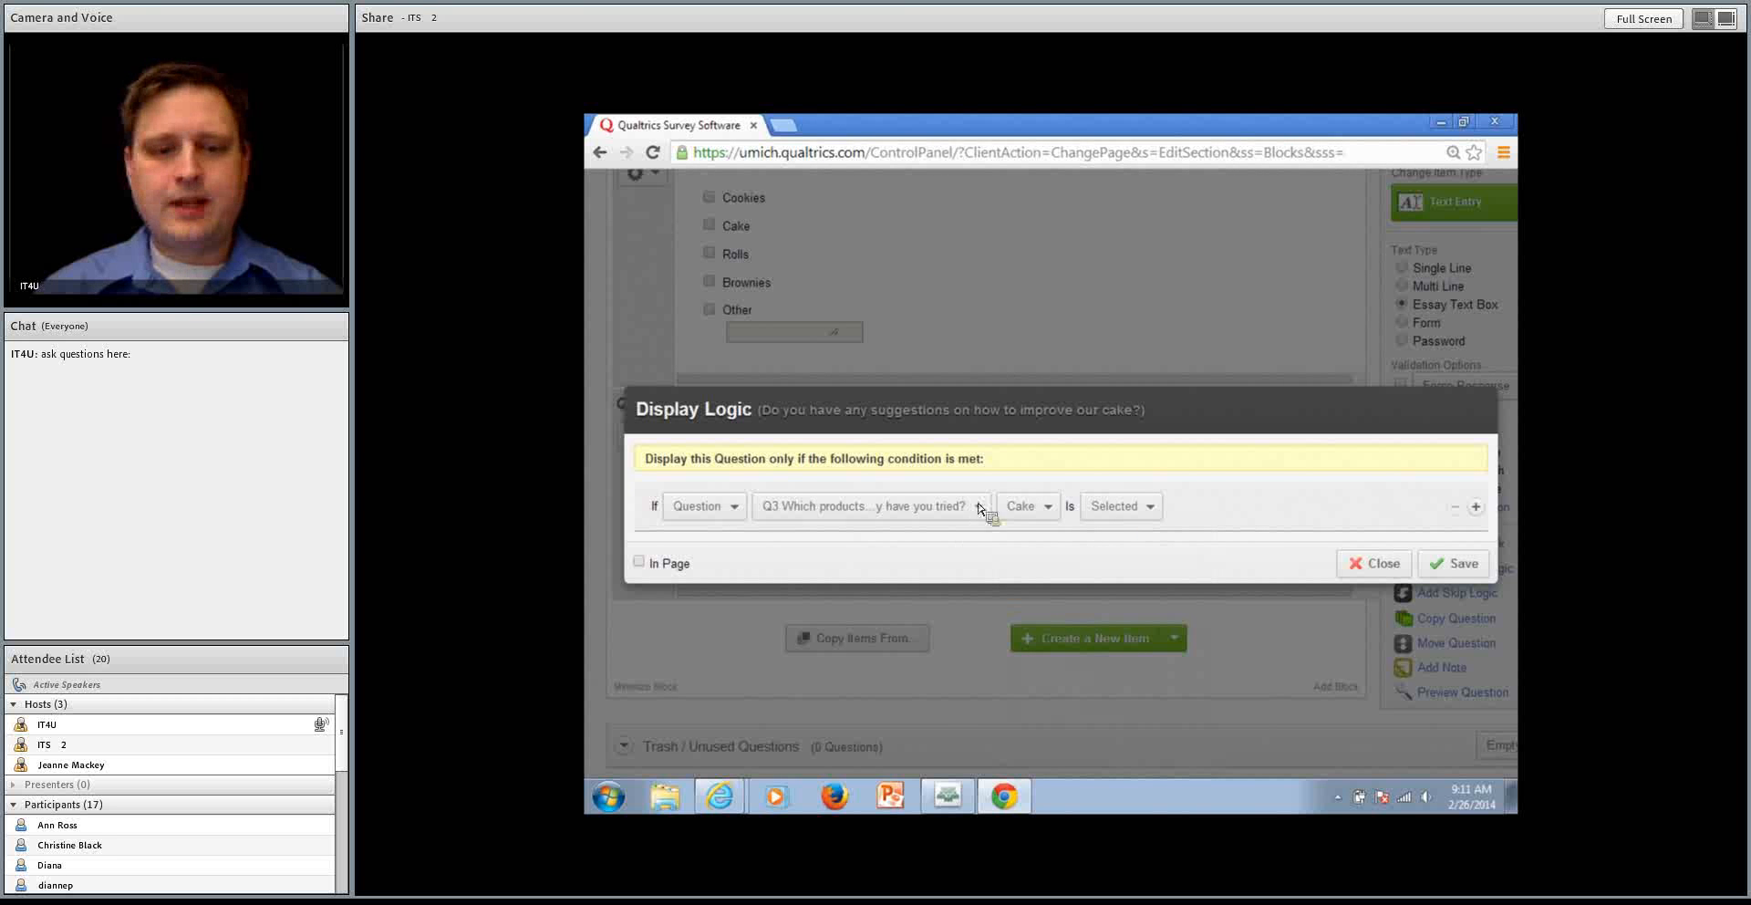
pyautogui.click(1450, 564)
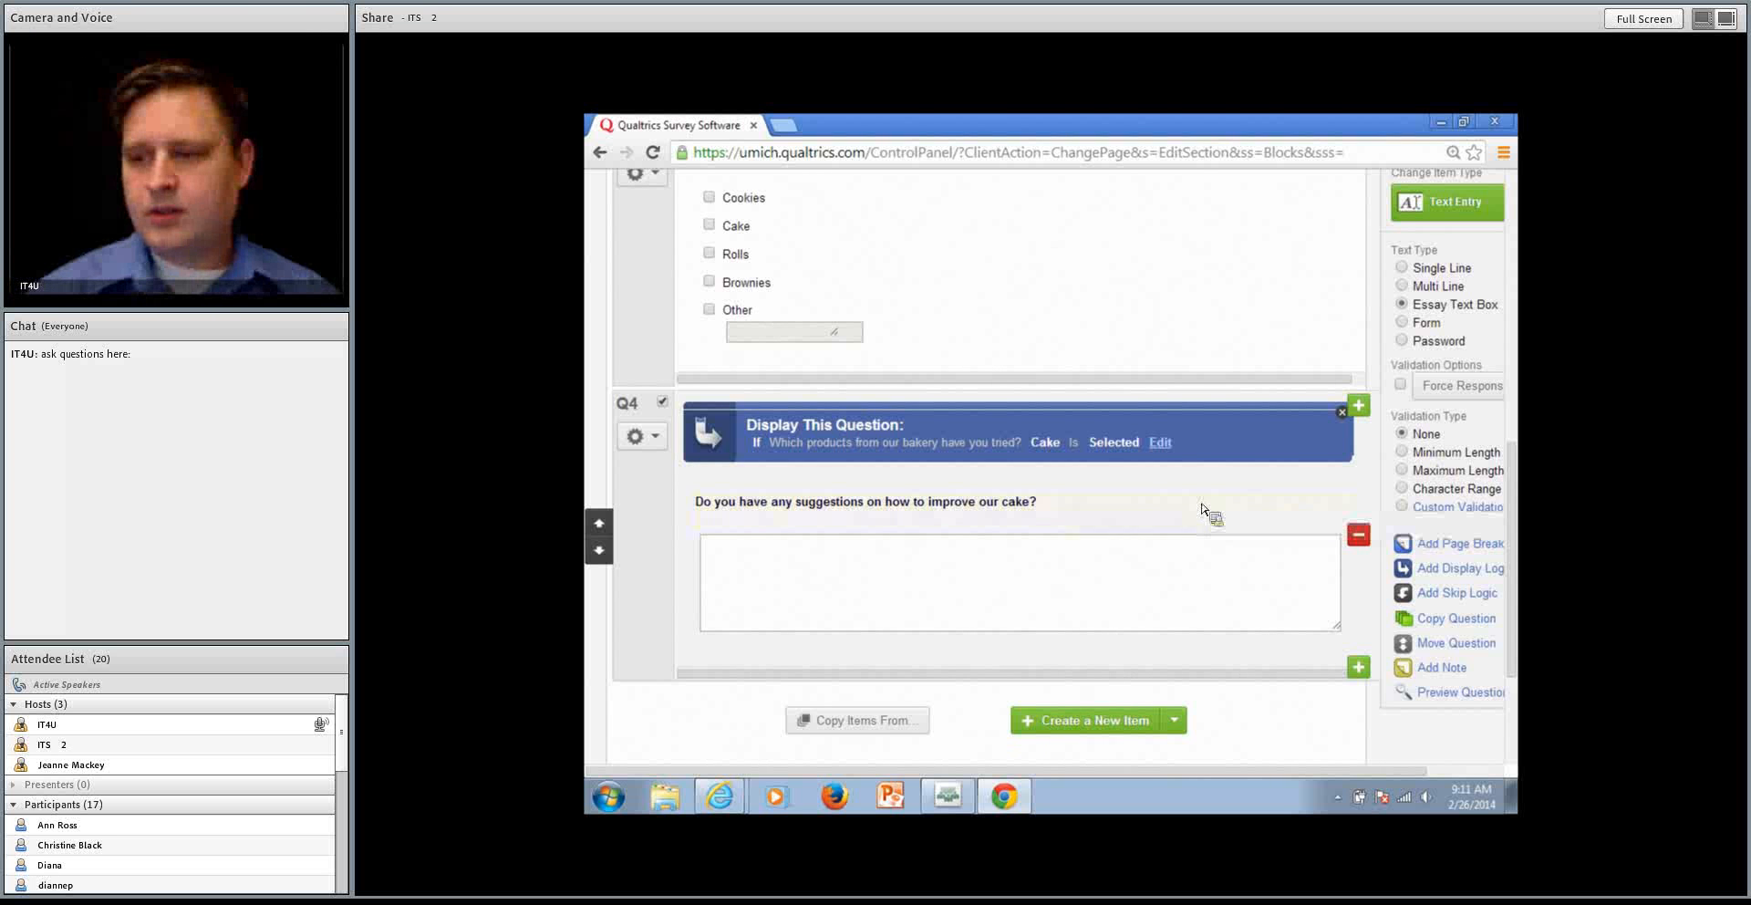
pyautogui.scroll(-2, 1142, 473)
pyautogui.scroll(4, 1142, 473)
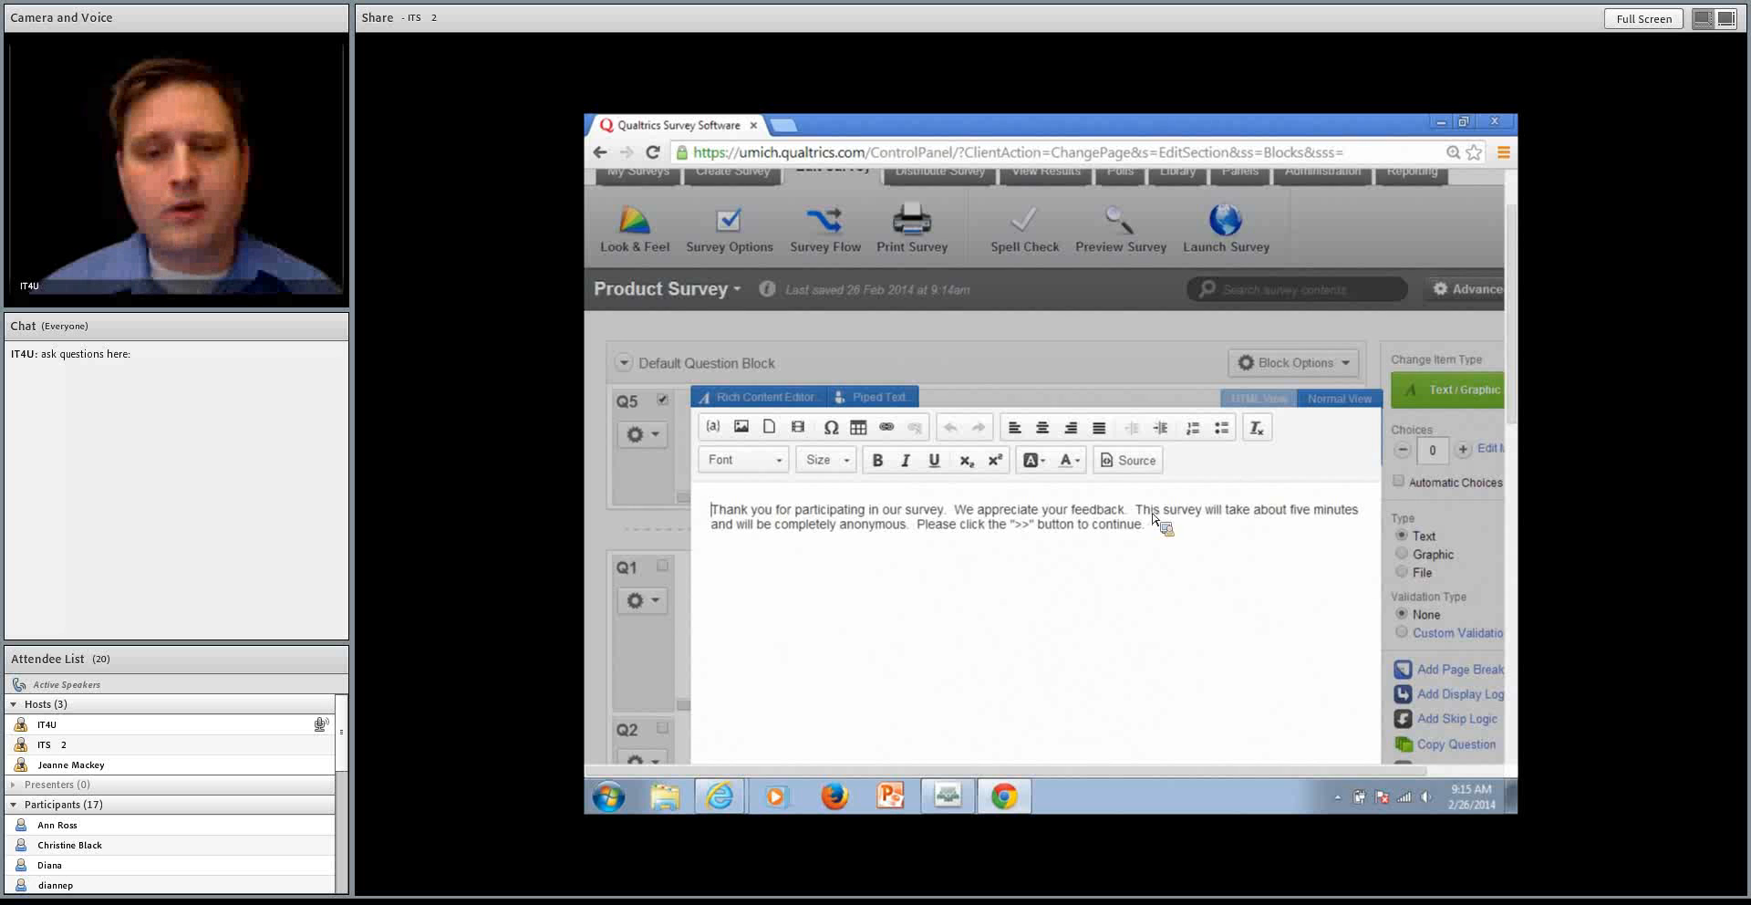
# Make the words "five minutes" bold in the introductory text and close its rich content editor
pyautogui.moveTo(1293, 514); pyautogui.dragTo(1337, 516)
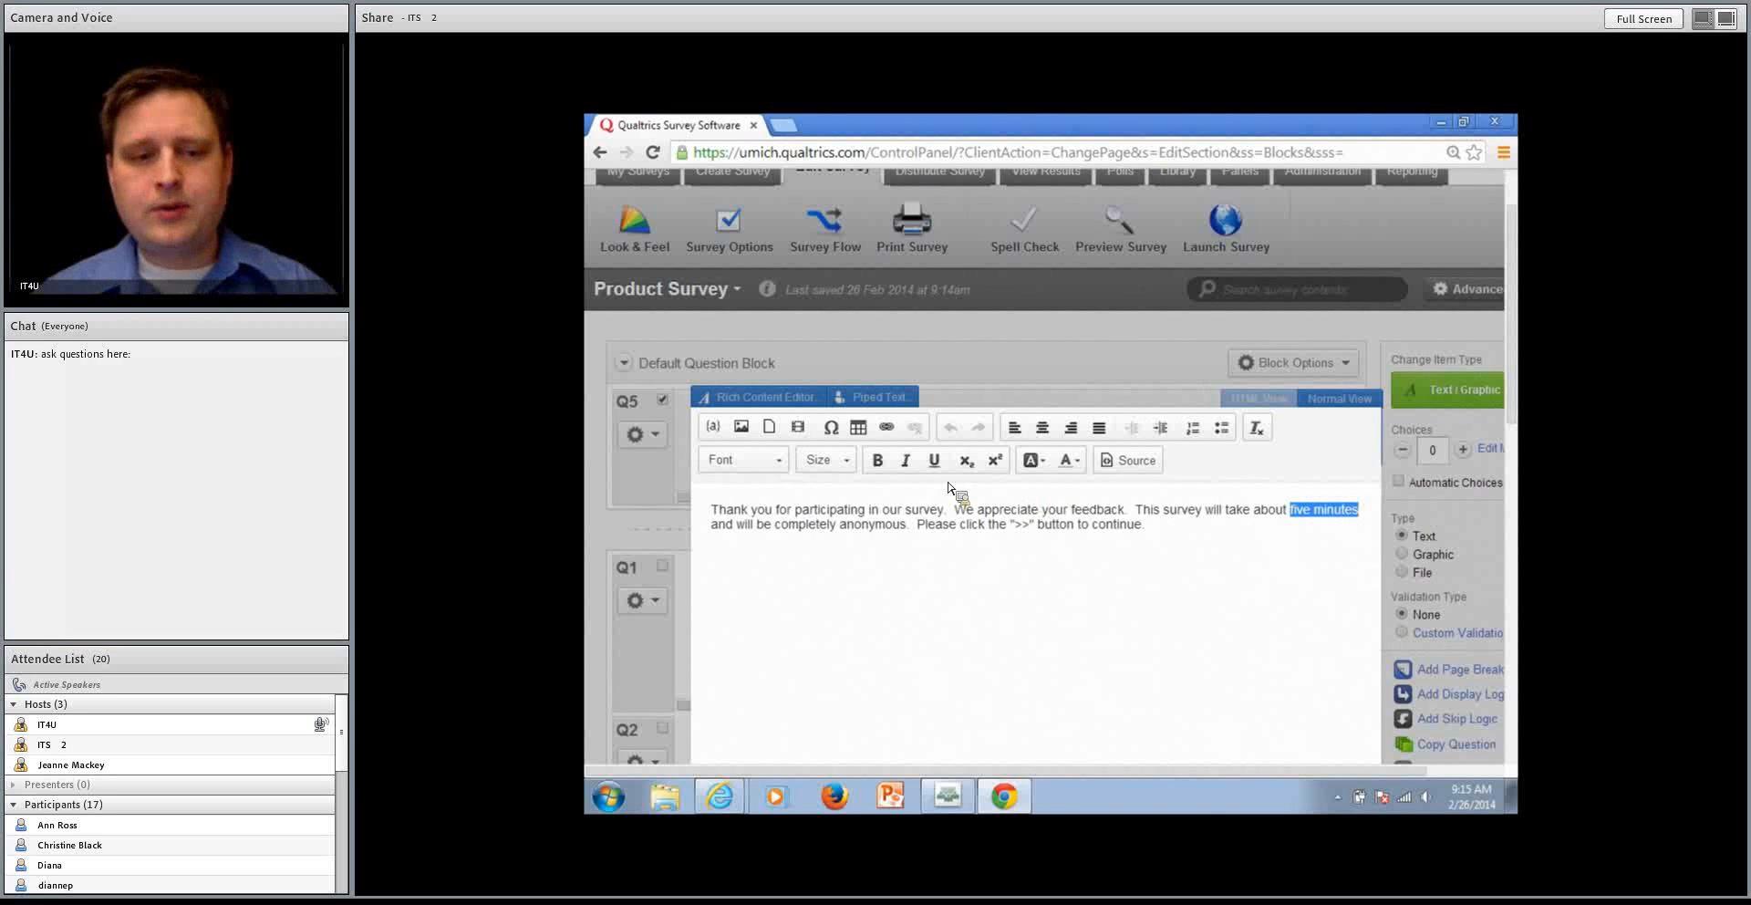
pyautogui.click(878, 461)
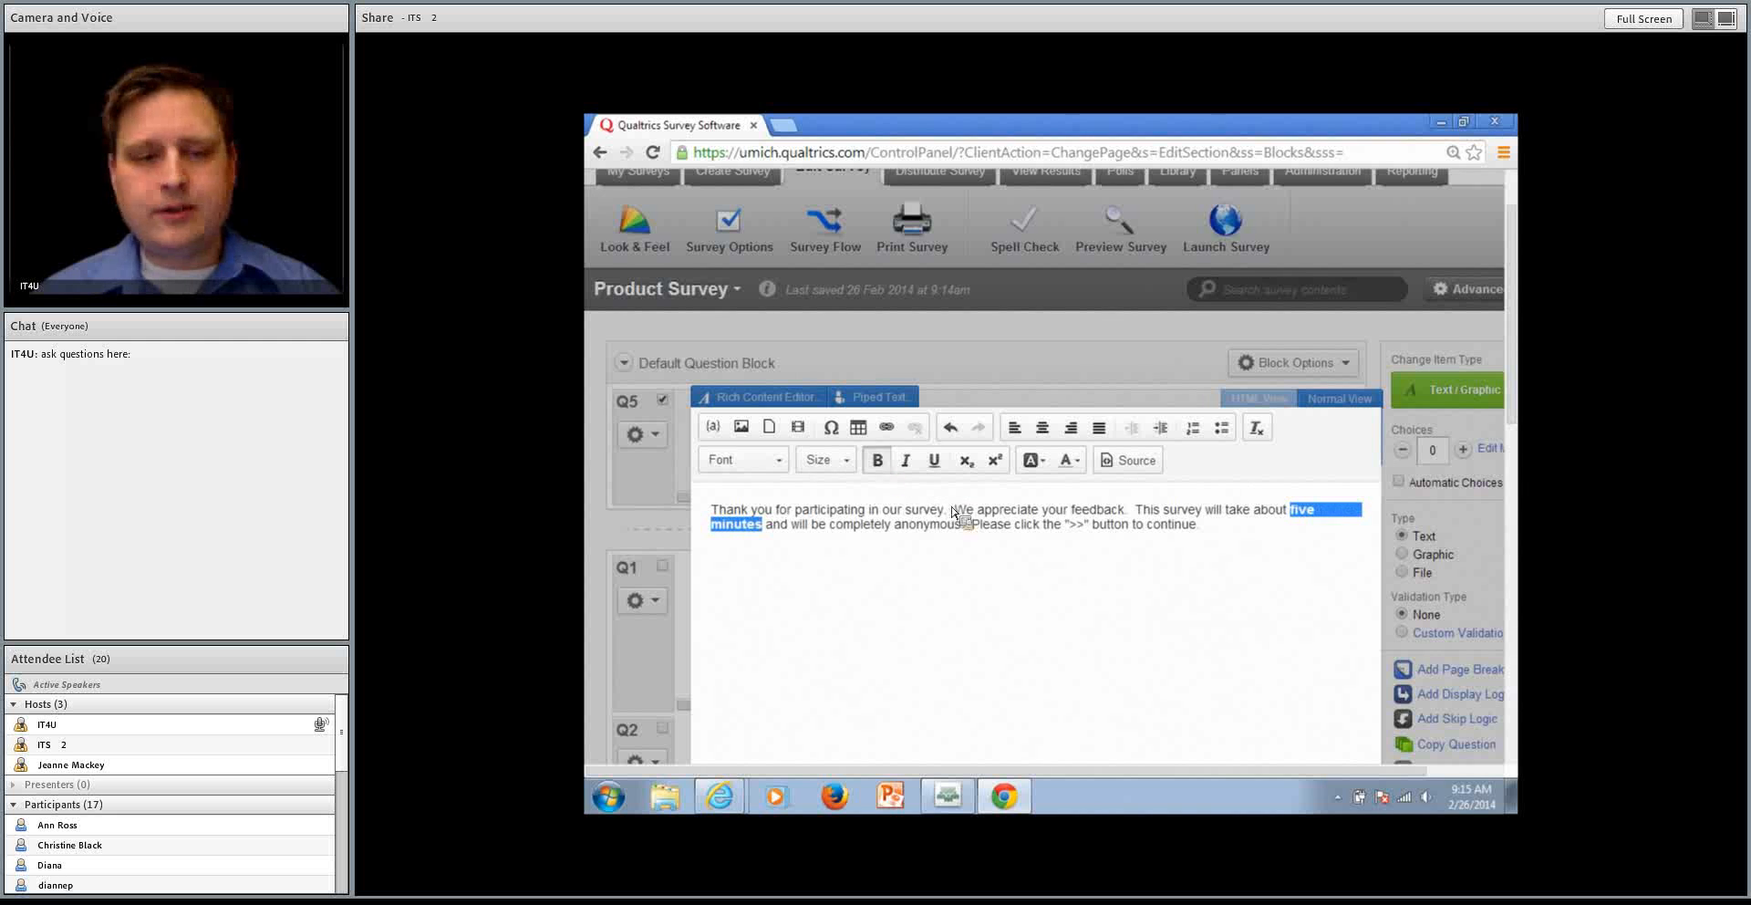
pyautogui.click(1064, 578)
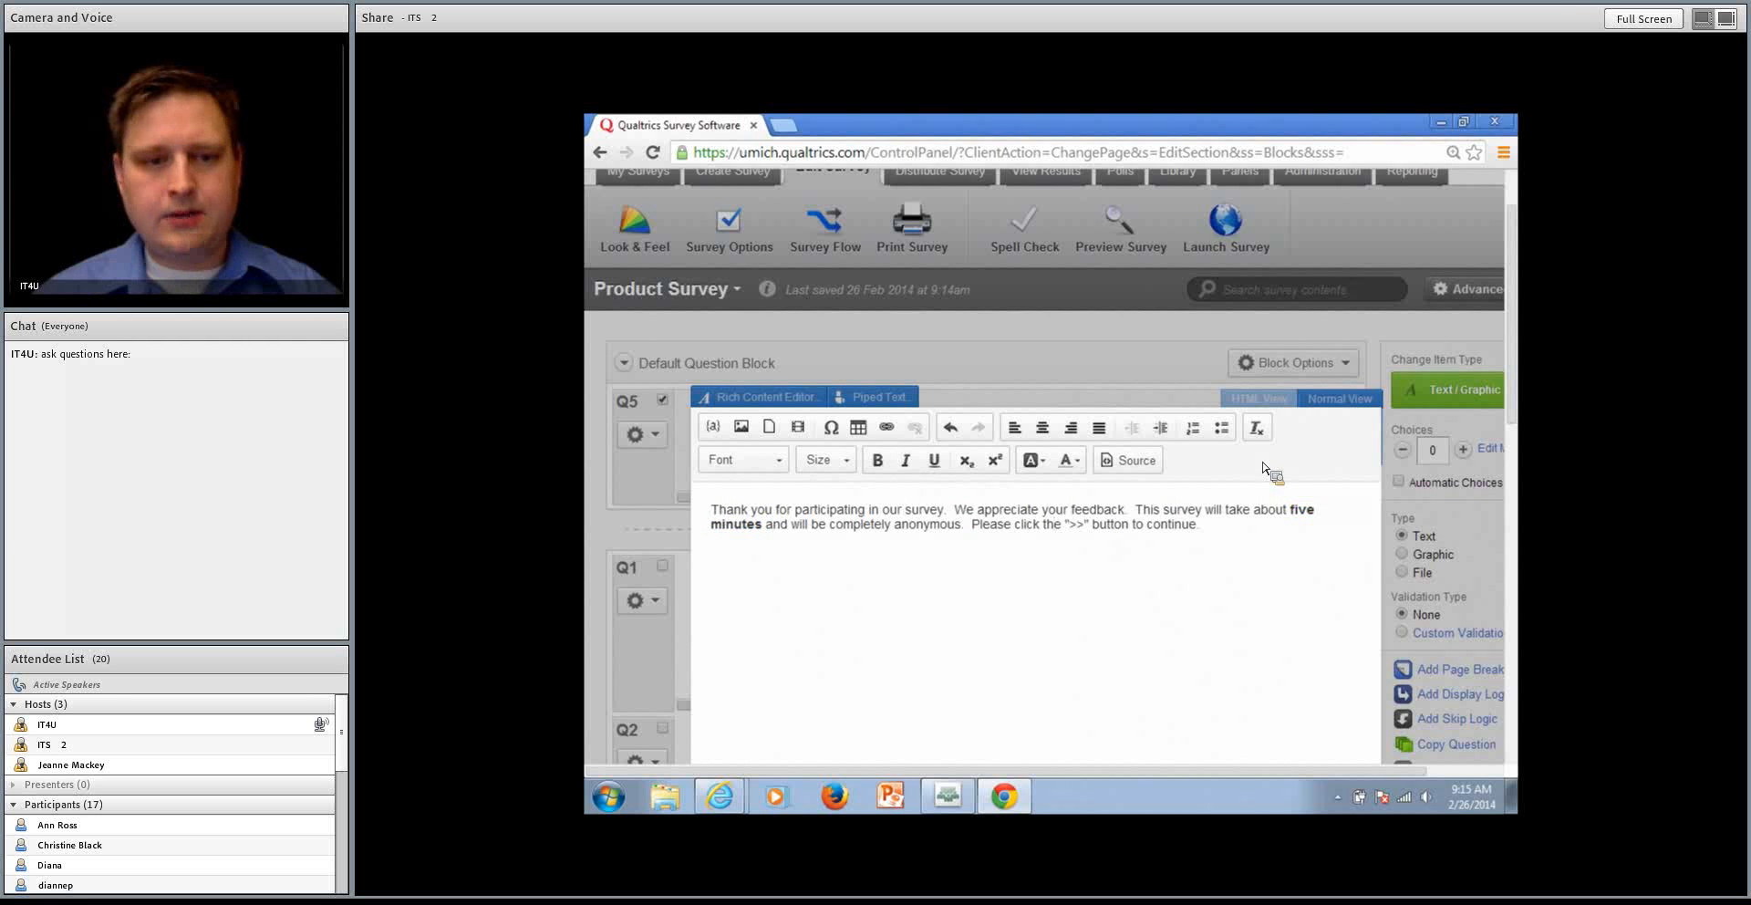
pyautogui.click(1118, 362)
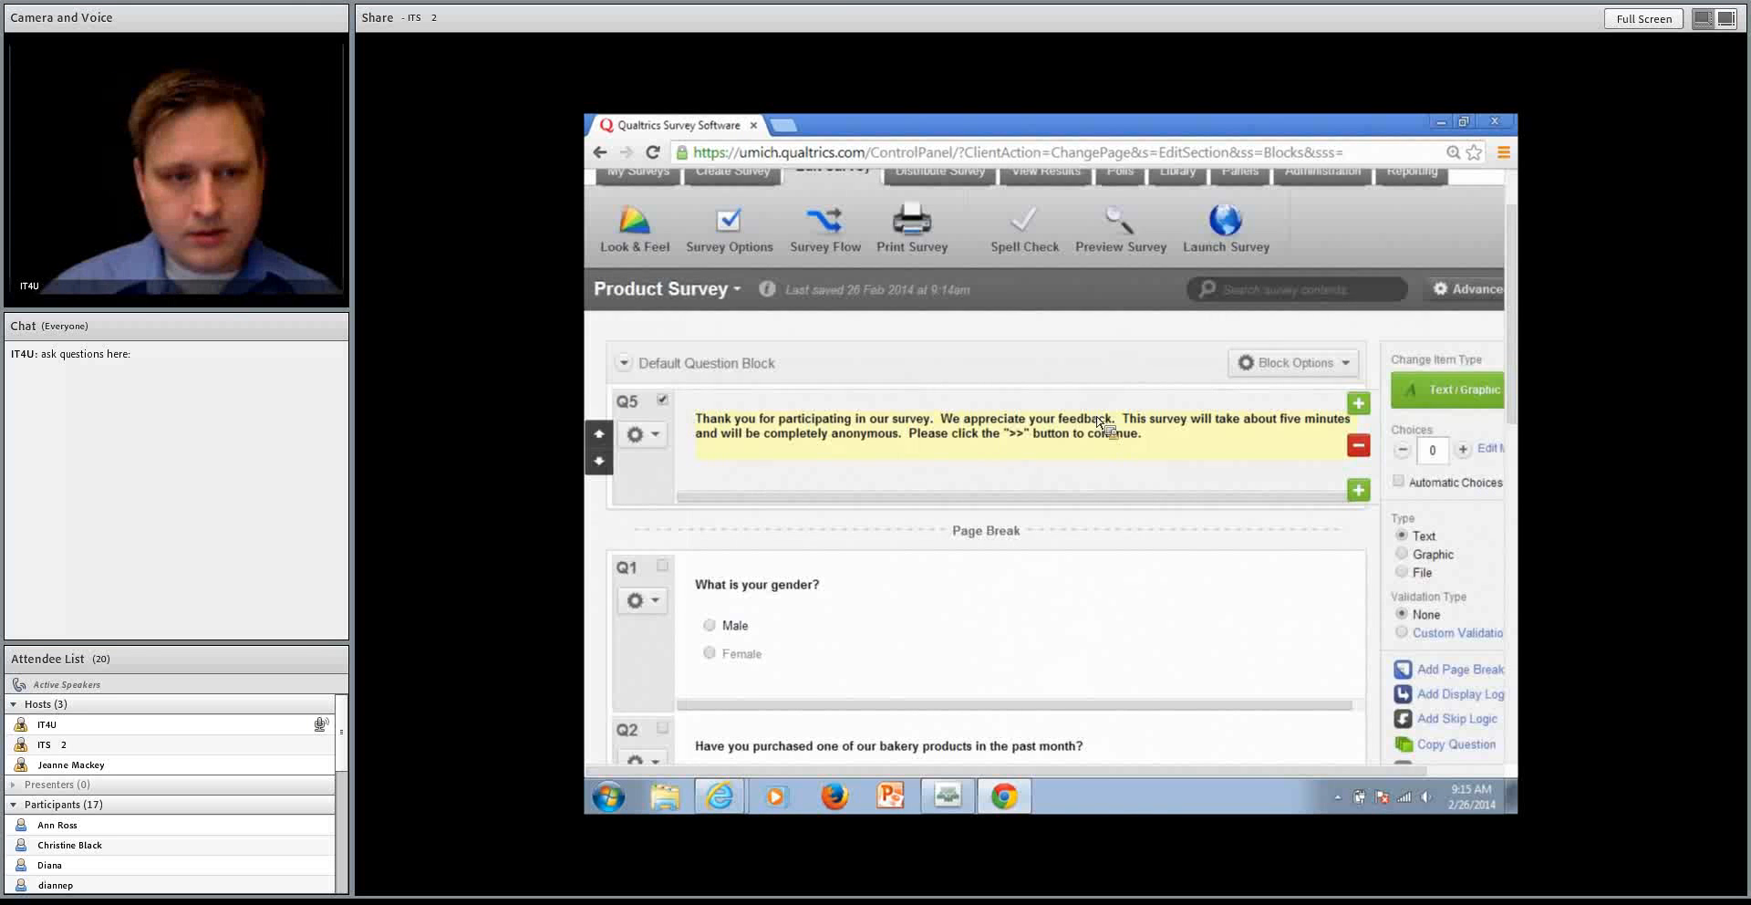
# Reopen the introductory text in the rich content editor to check its formatting and close it
pyautogui.click(762, 425)
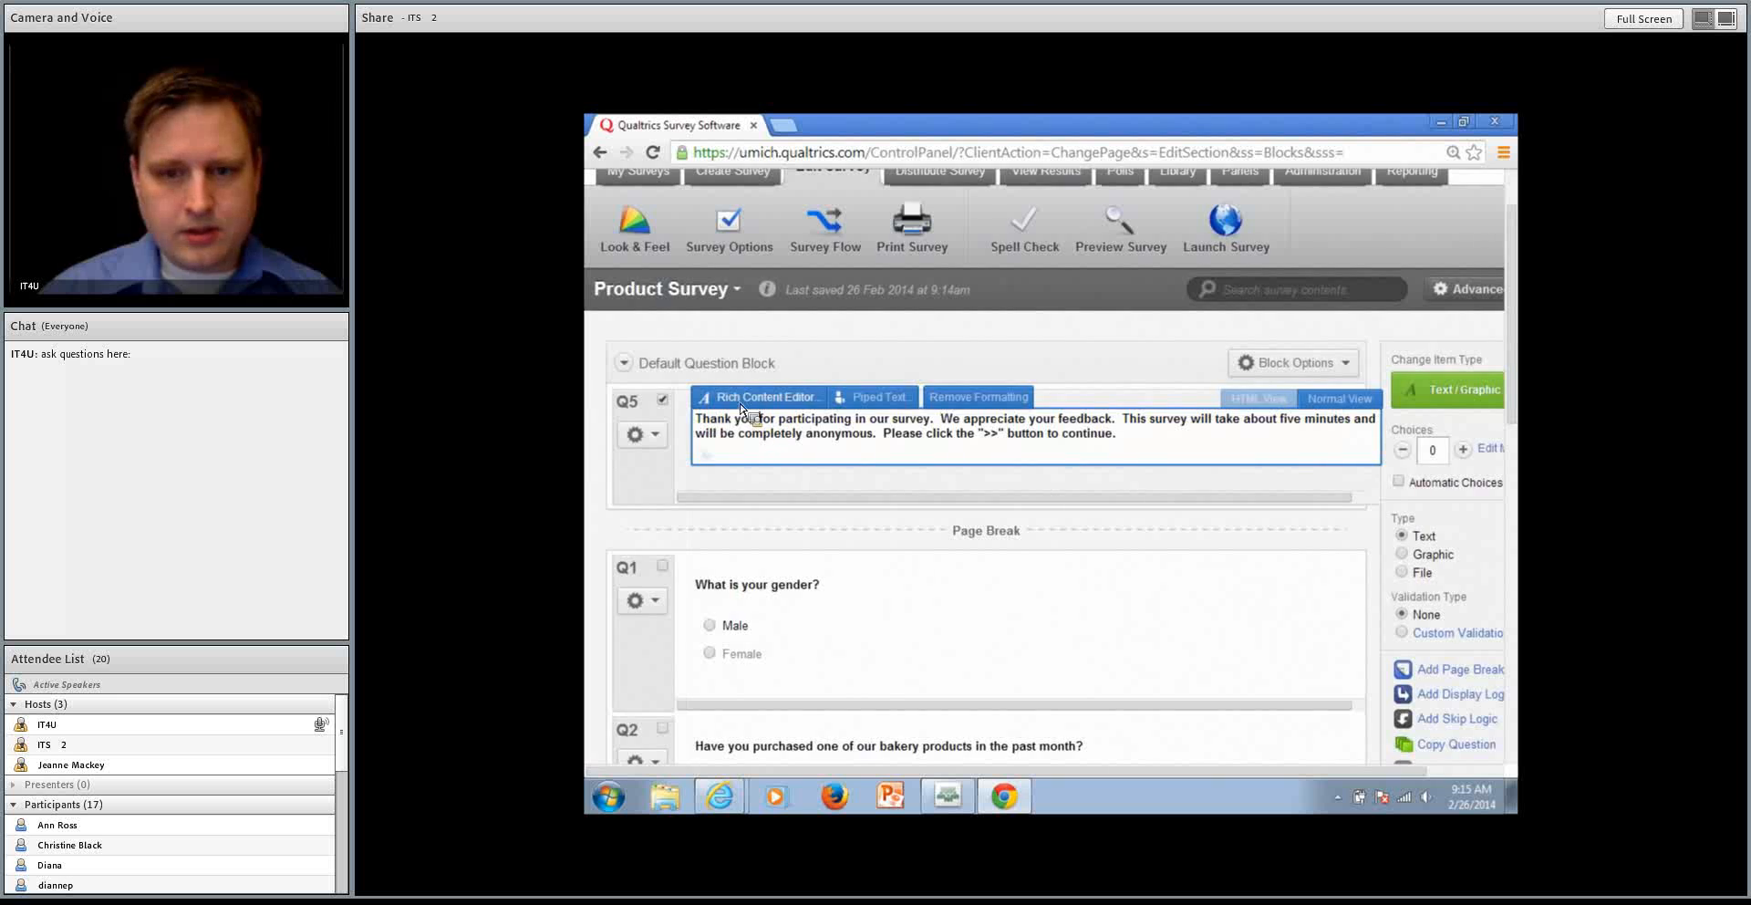
pyautogui.click(747, 399)
pyautogui.click(1113, 369)
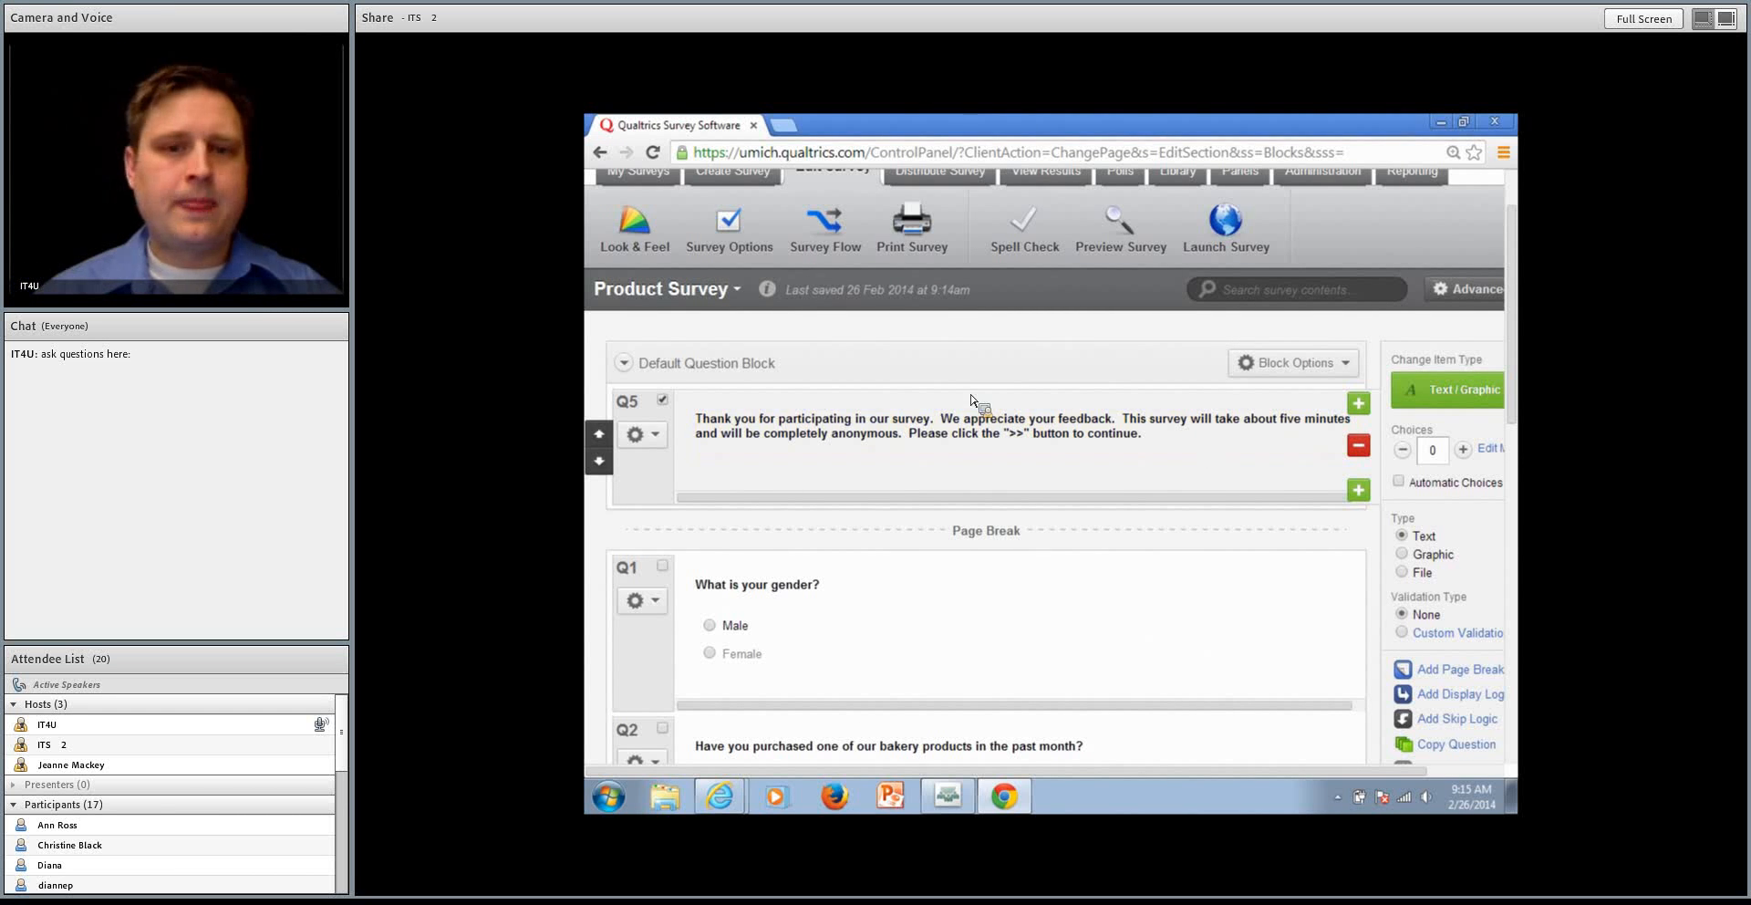
# Try to preview the survey and set the browser to always allow pop-ups from umich.qualtrics.com
pyautogui.click(1129, 236)
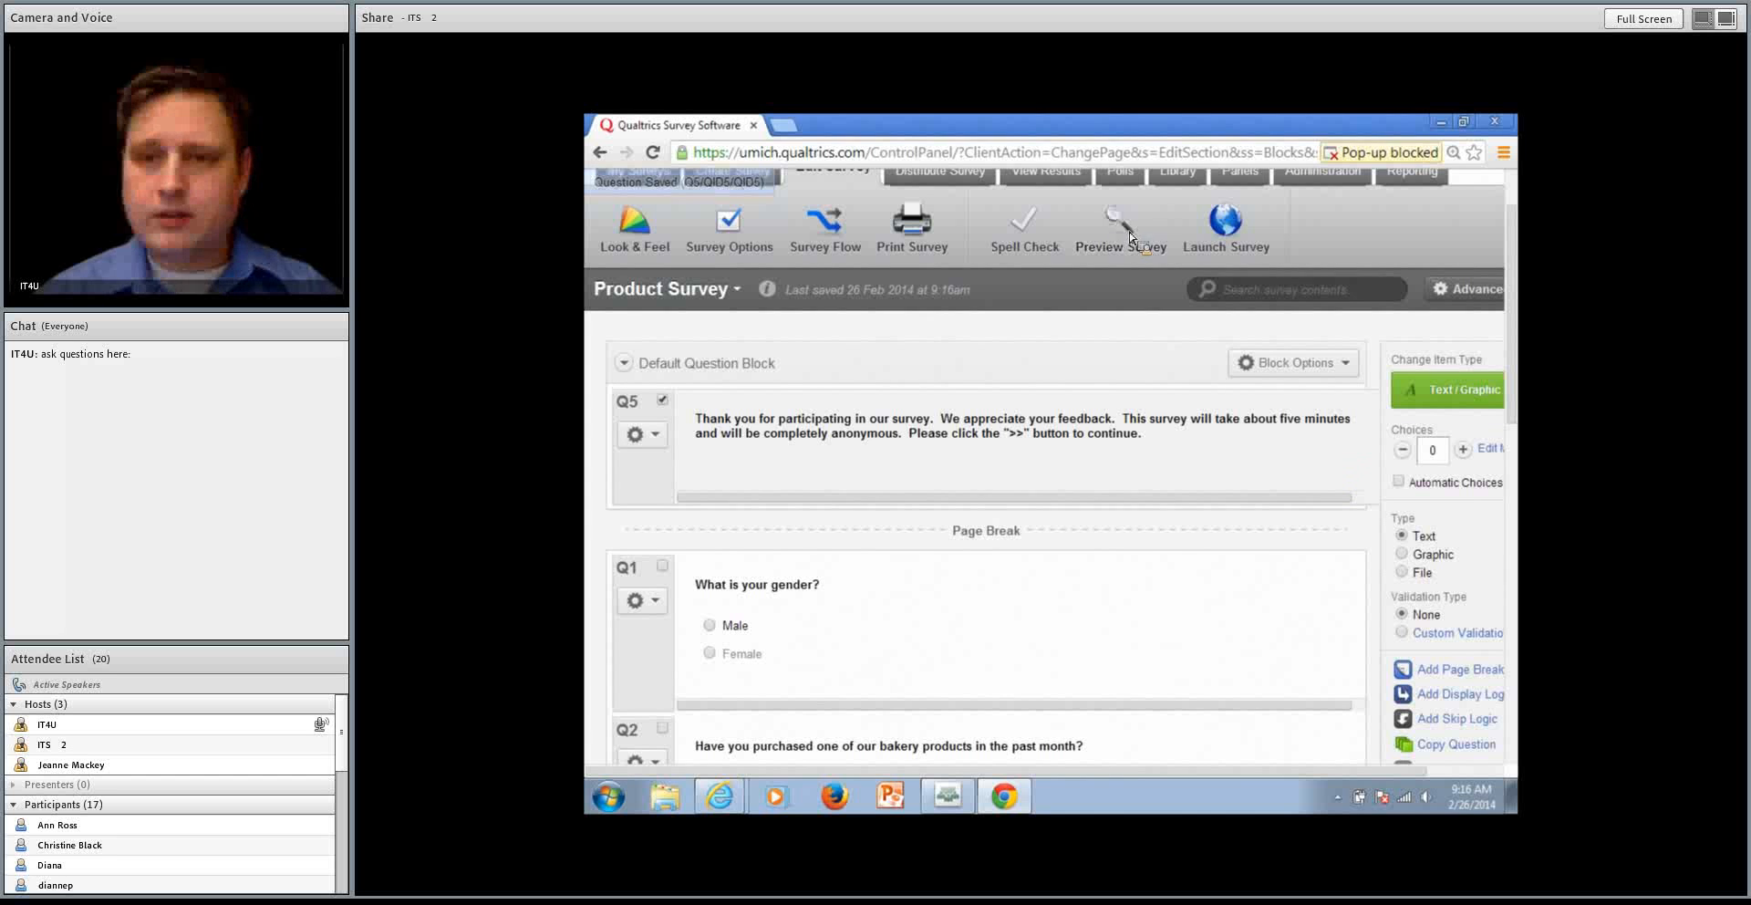
pyautogui.click(1392, 155)
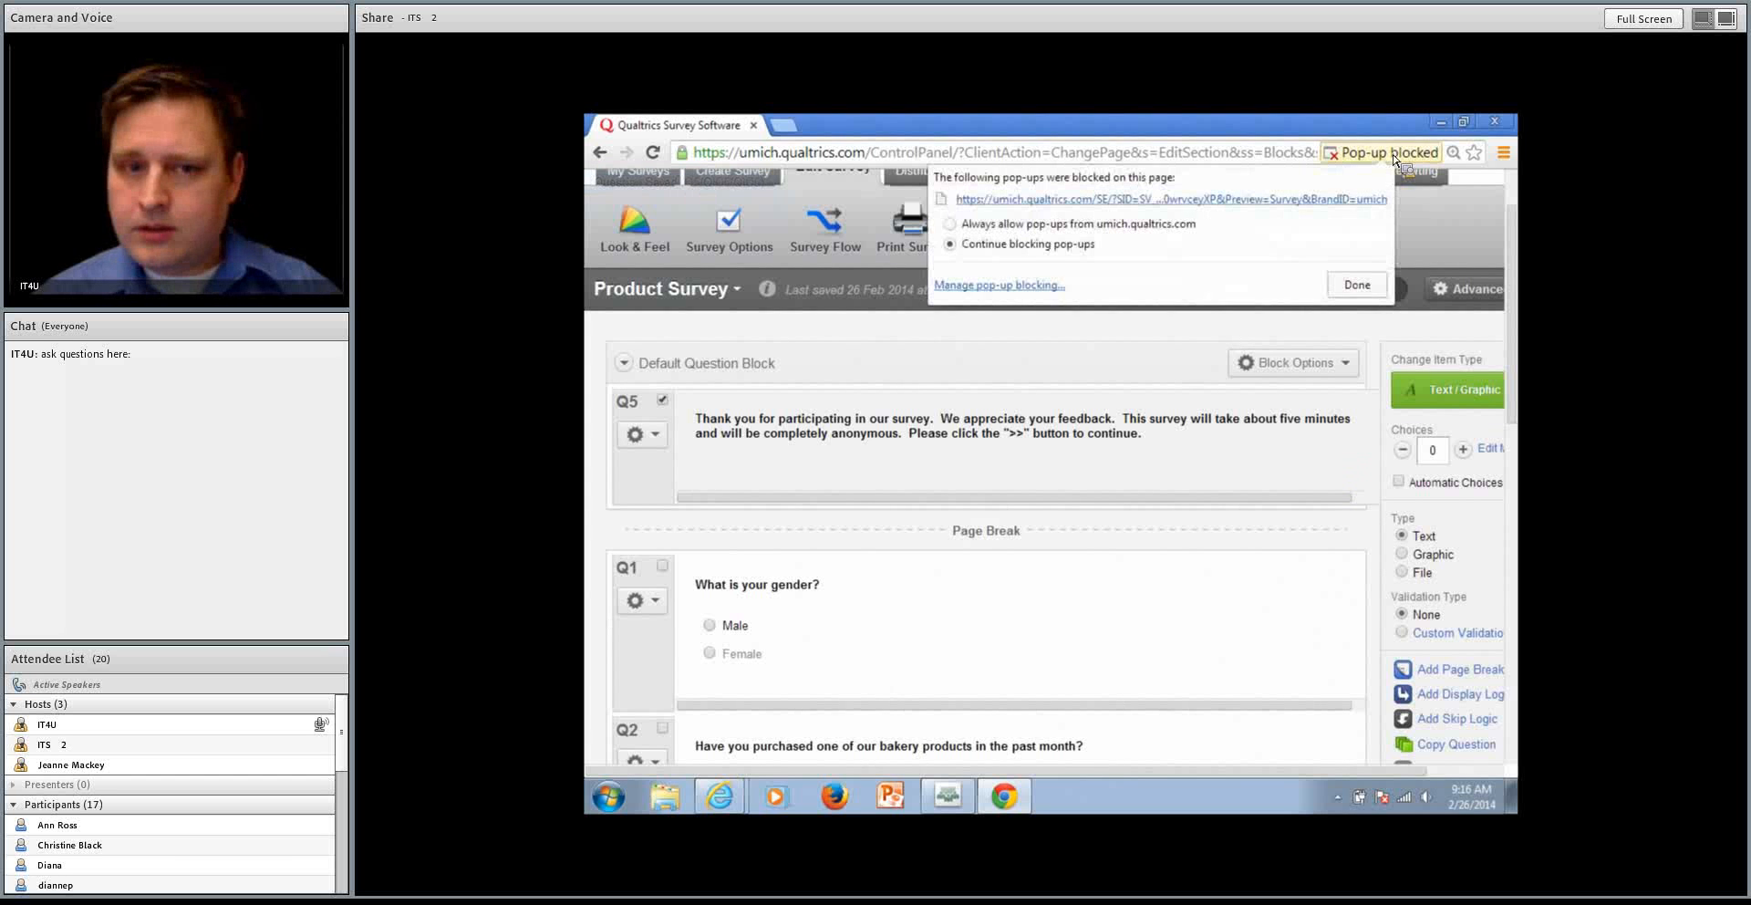
pyautogui.click(1069, 228)
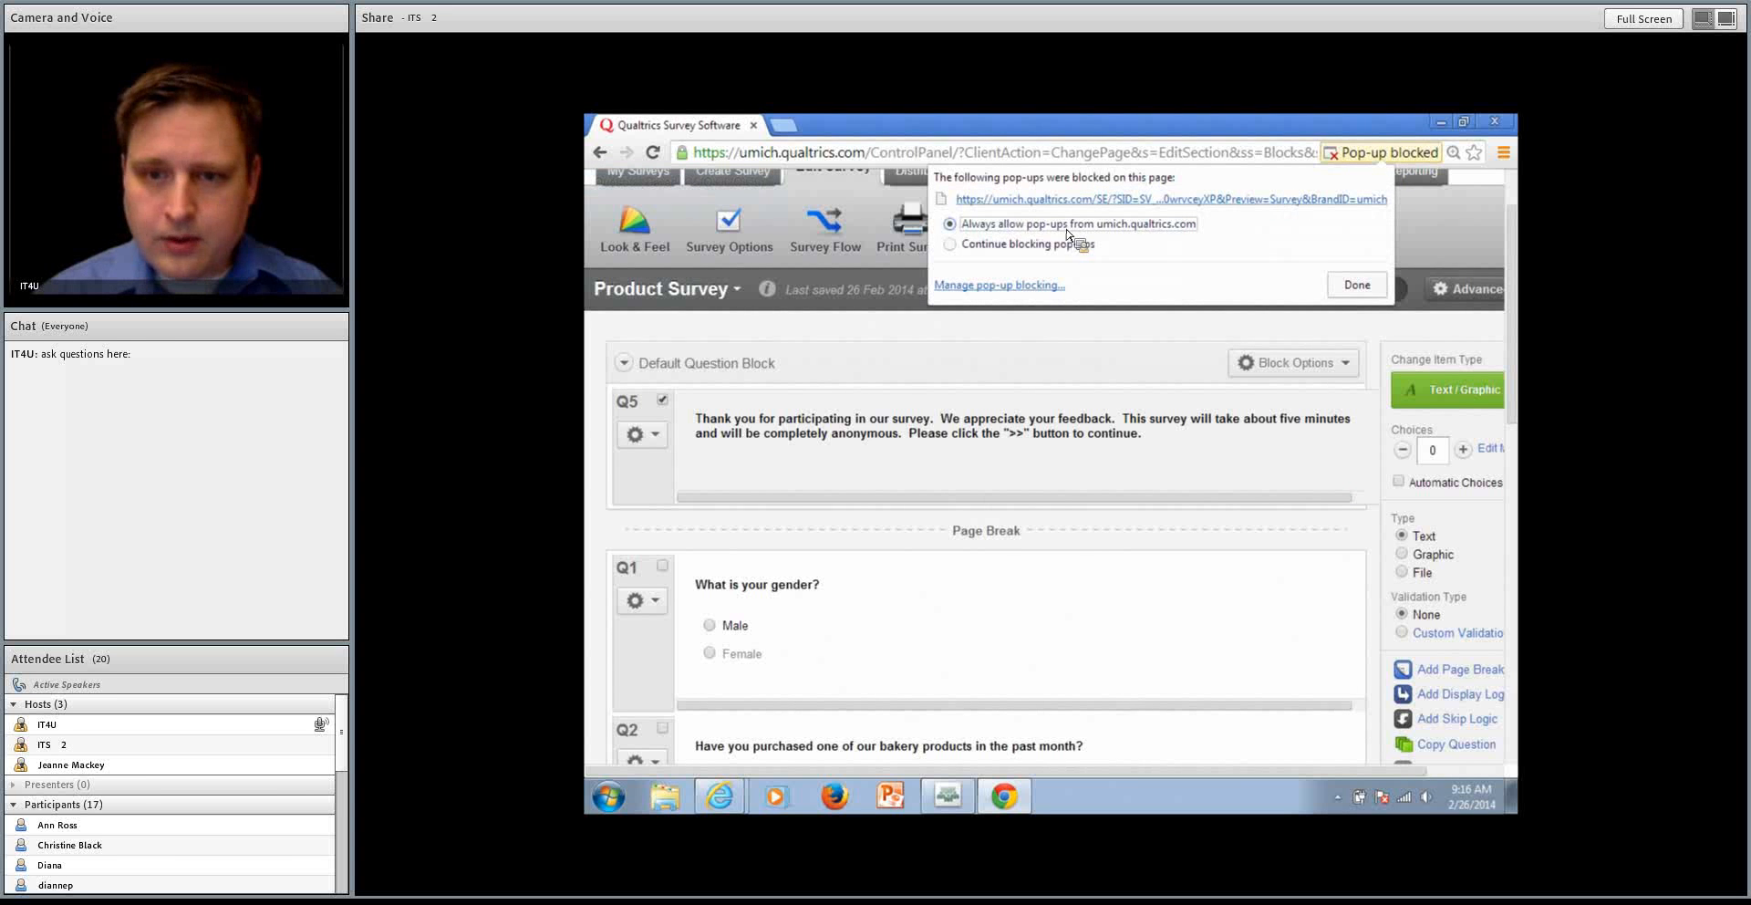
pyautogui.click(1358, 286)
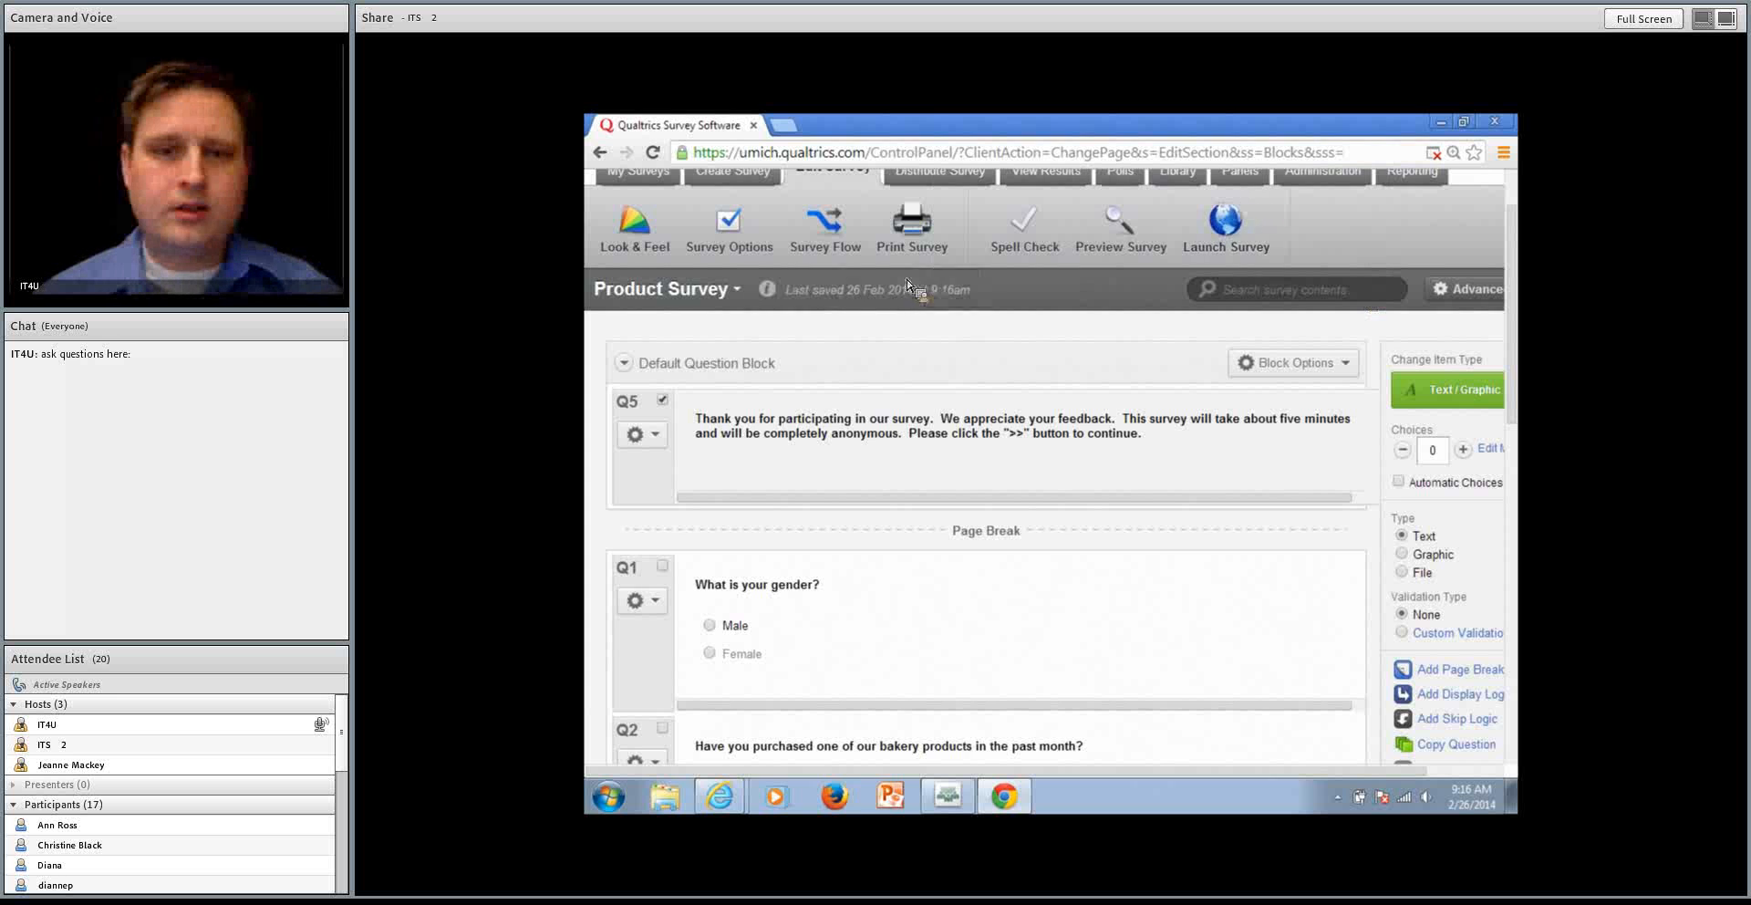
# Preview the survey, advance past the introduction, answer Male to the gender question and close the preview
pyautogui.click(1140, 230)
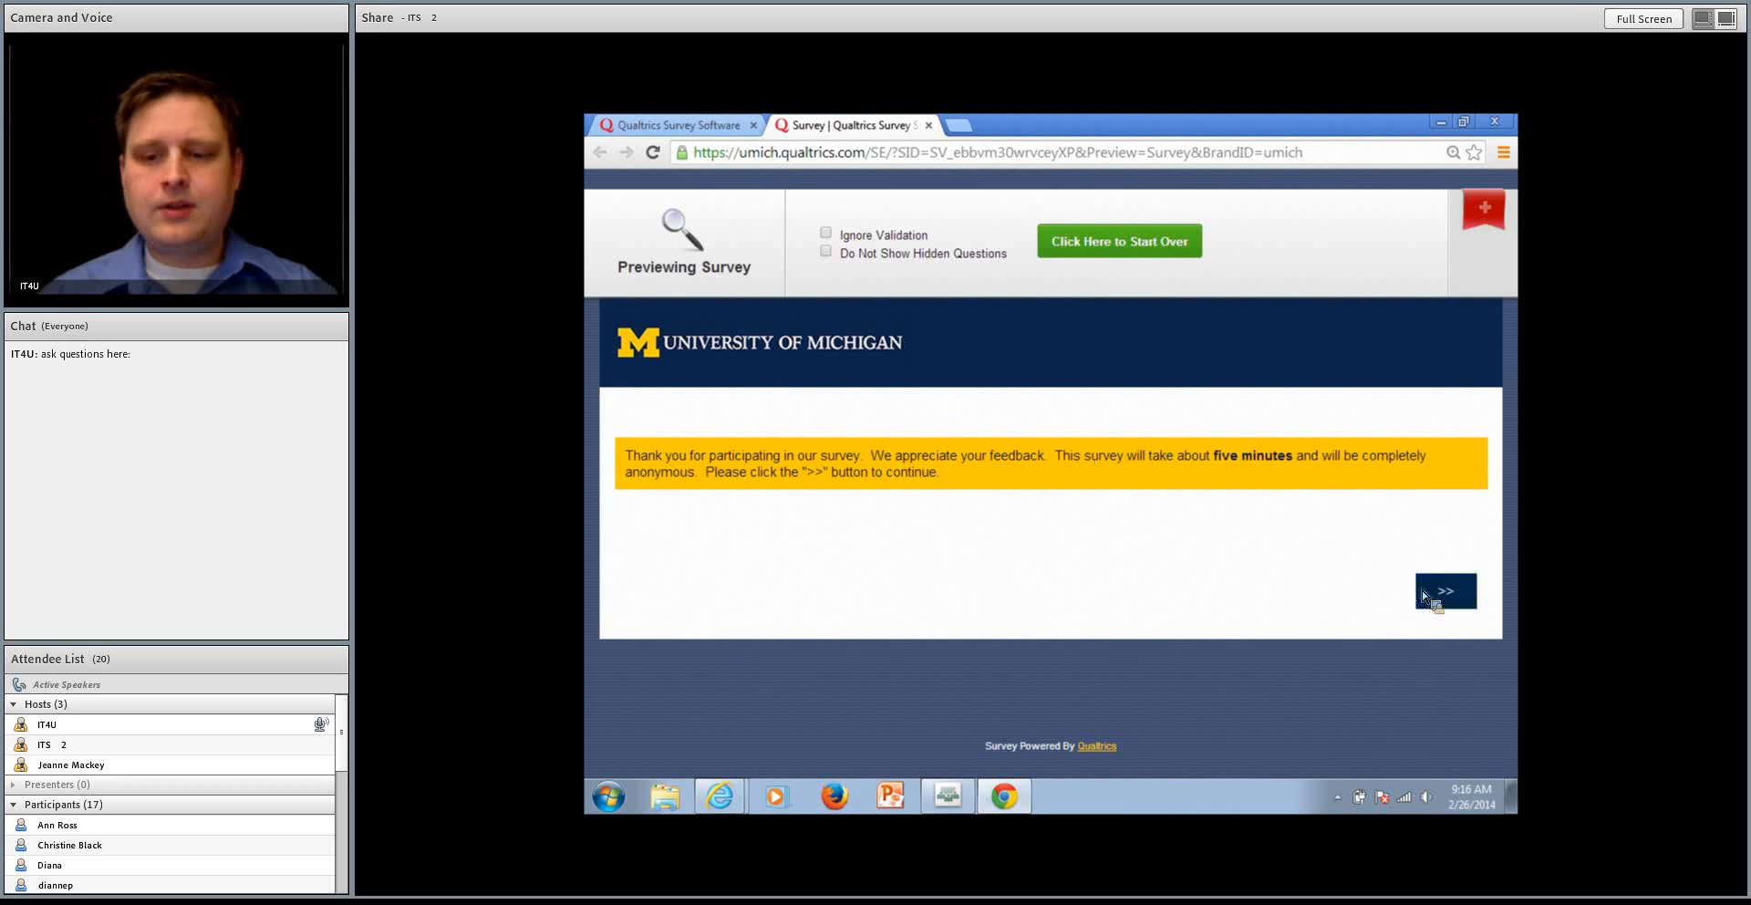
pyautogui.click(1450, 595)
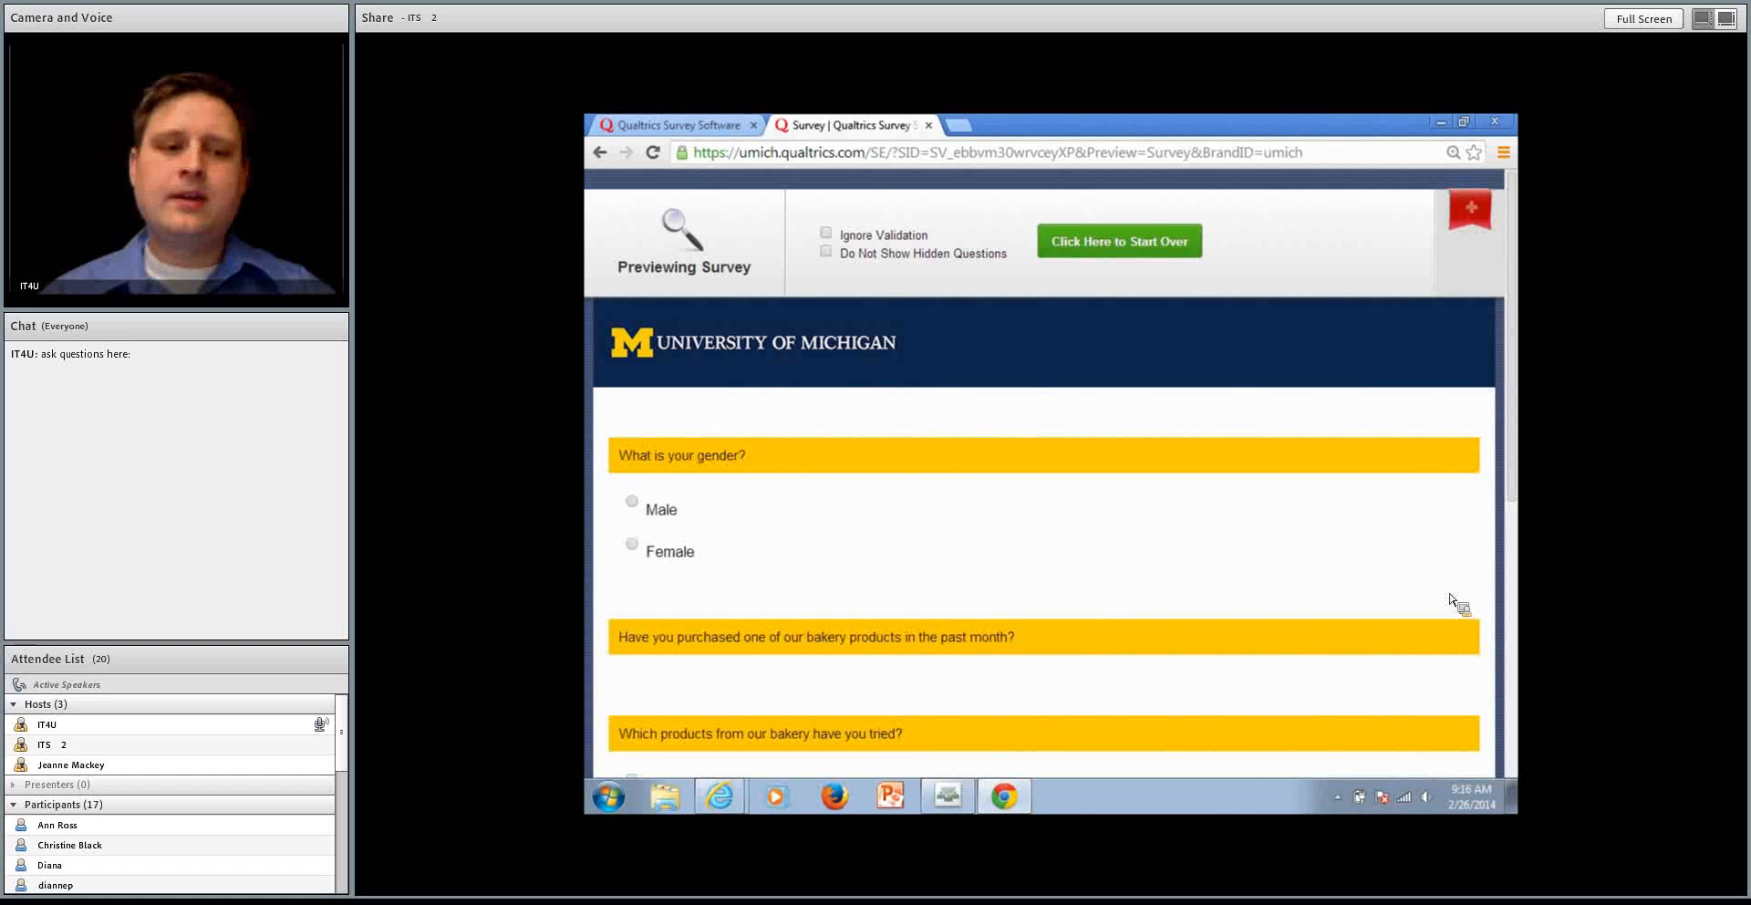
pyautogui.scroll(-1, 1428, 594)
pyautogui.scroll(-1, 1275, 572)
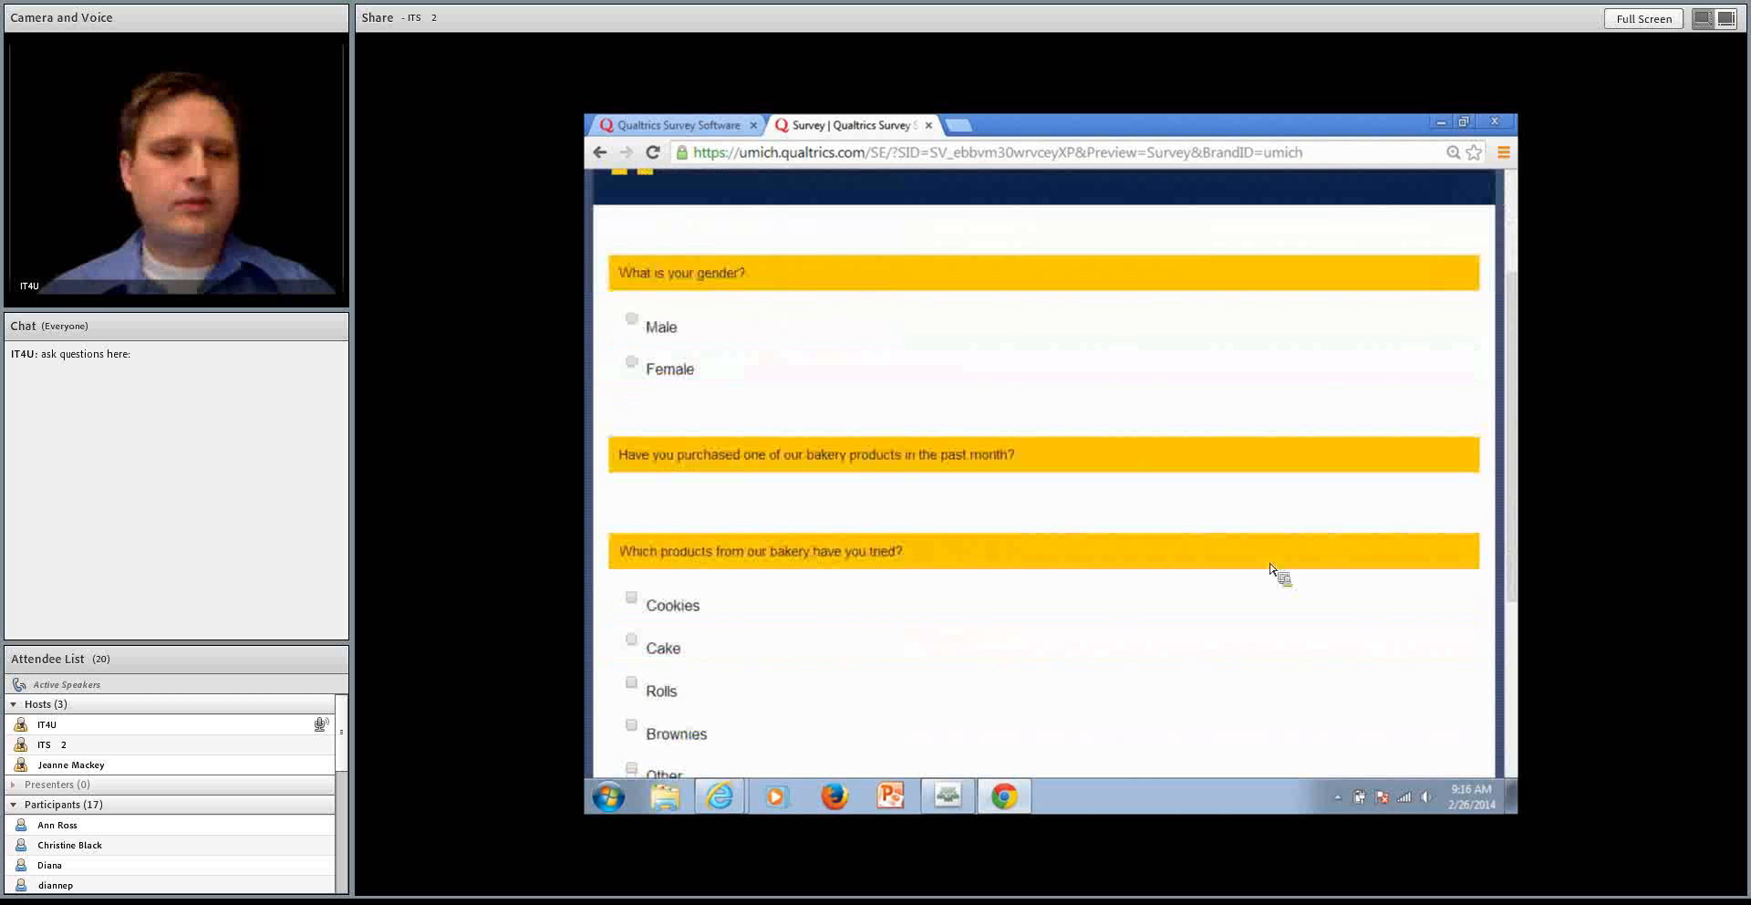
pyautogui.click(635, 325)
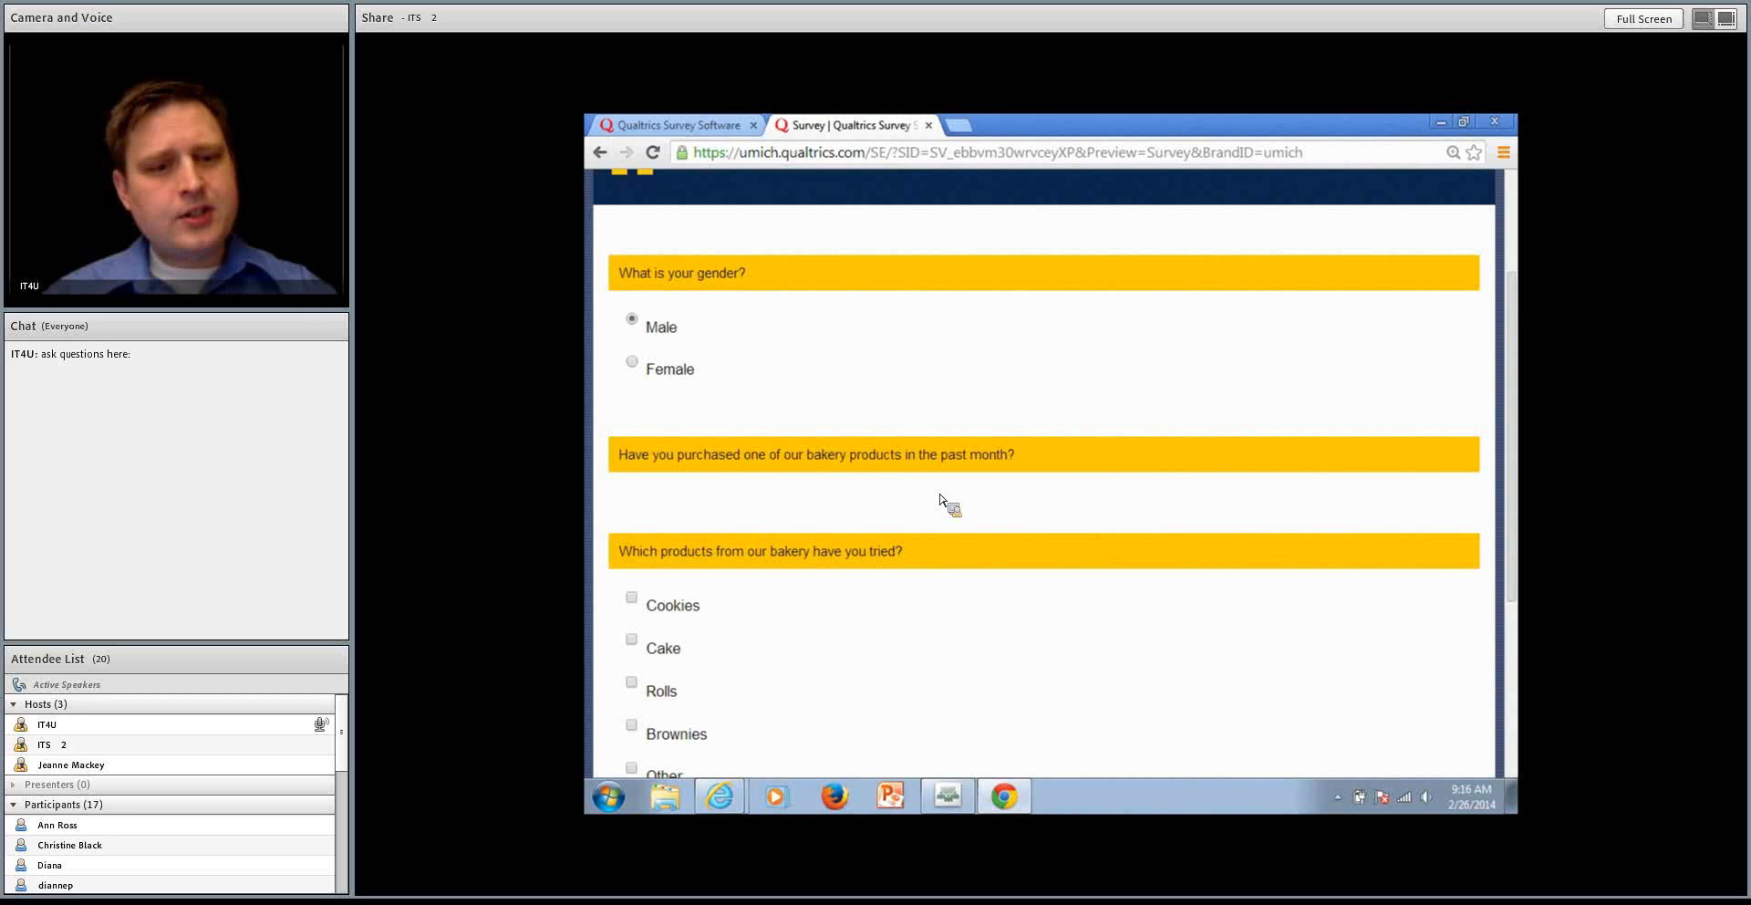
pyautogui.click(928, 125)
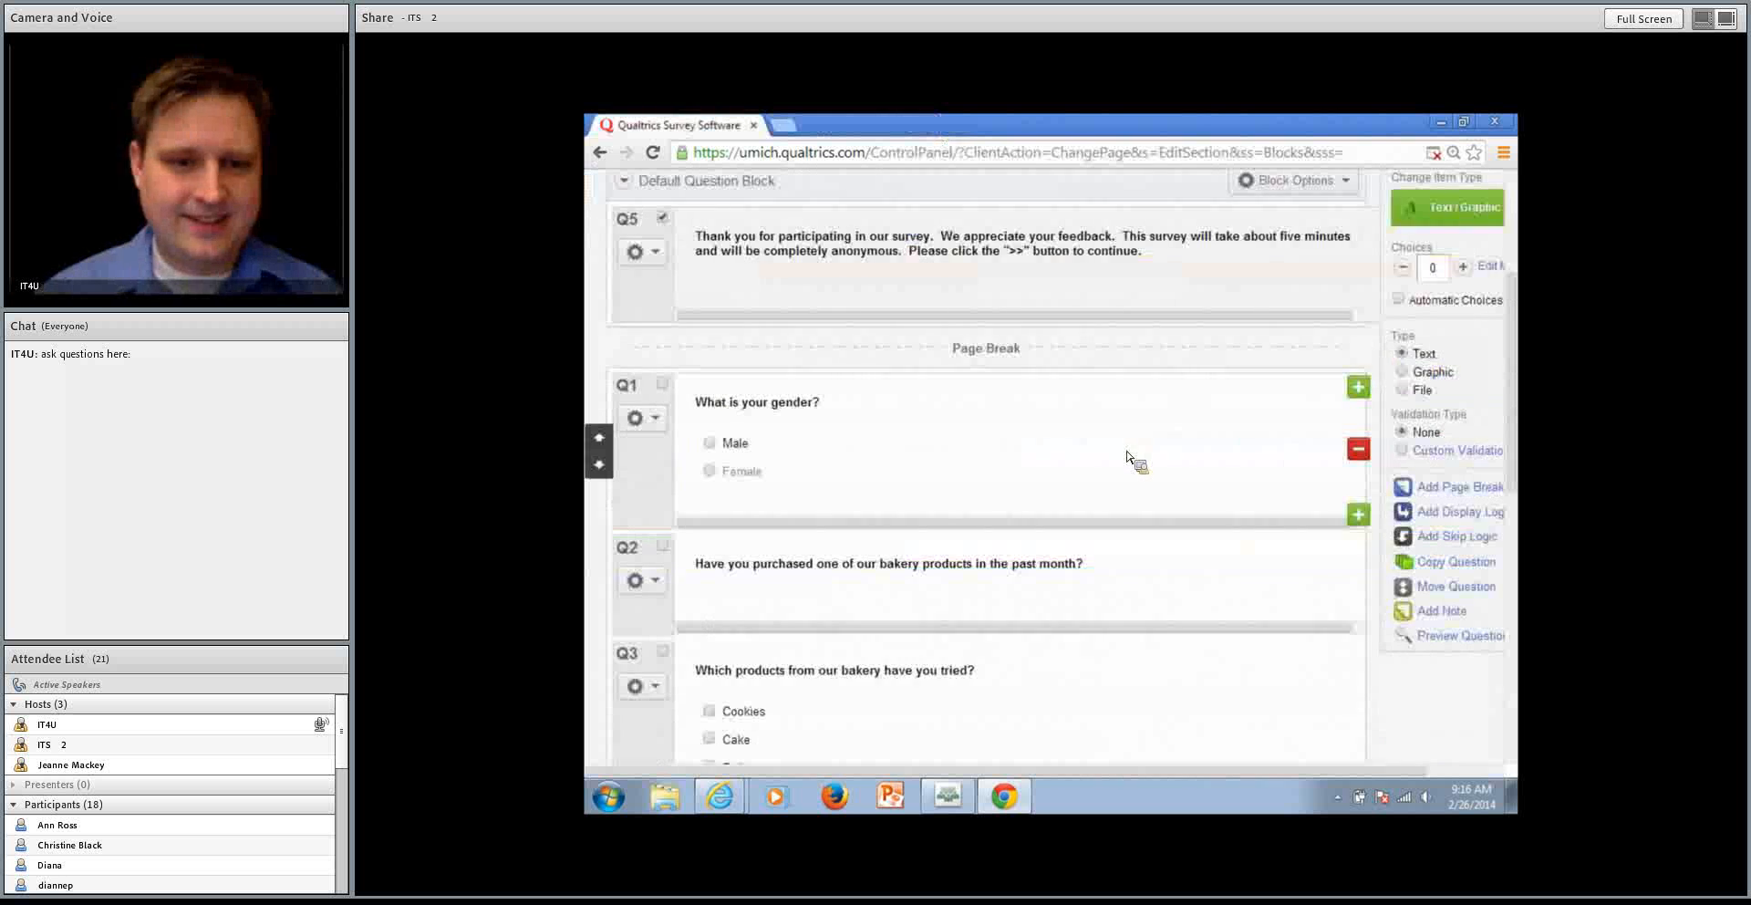
# Change the bakery purchase question, Q2, to the Multiple Choice item type
pyautogui.scroll(-1, 1131, 461)
pyautogui.click(1160, 483)
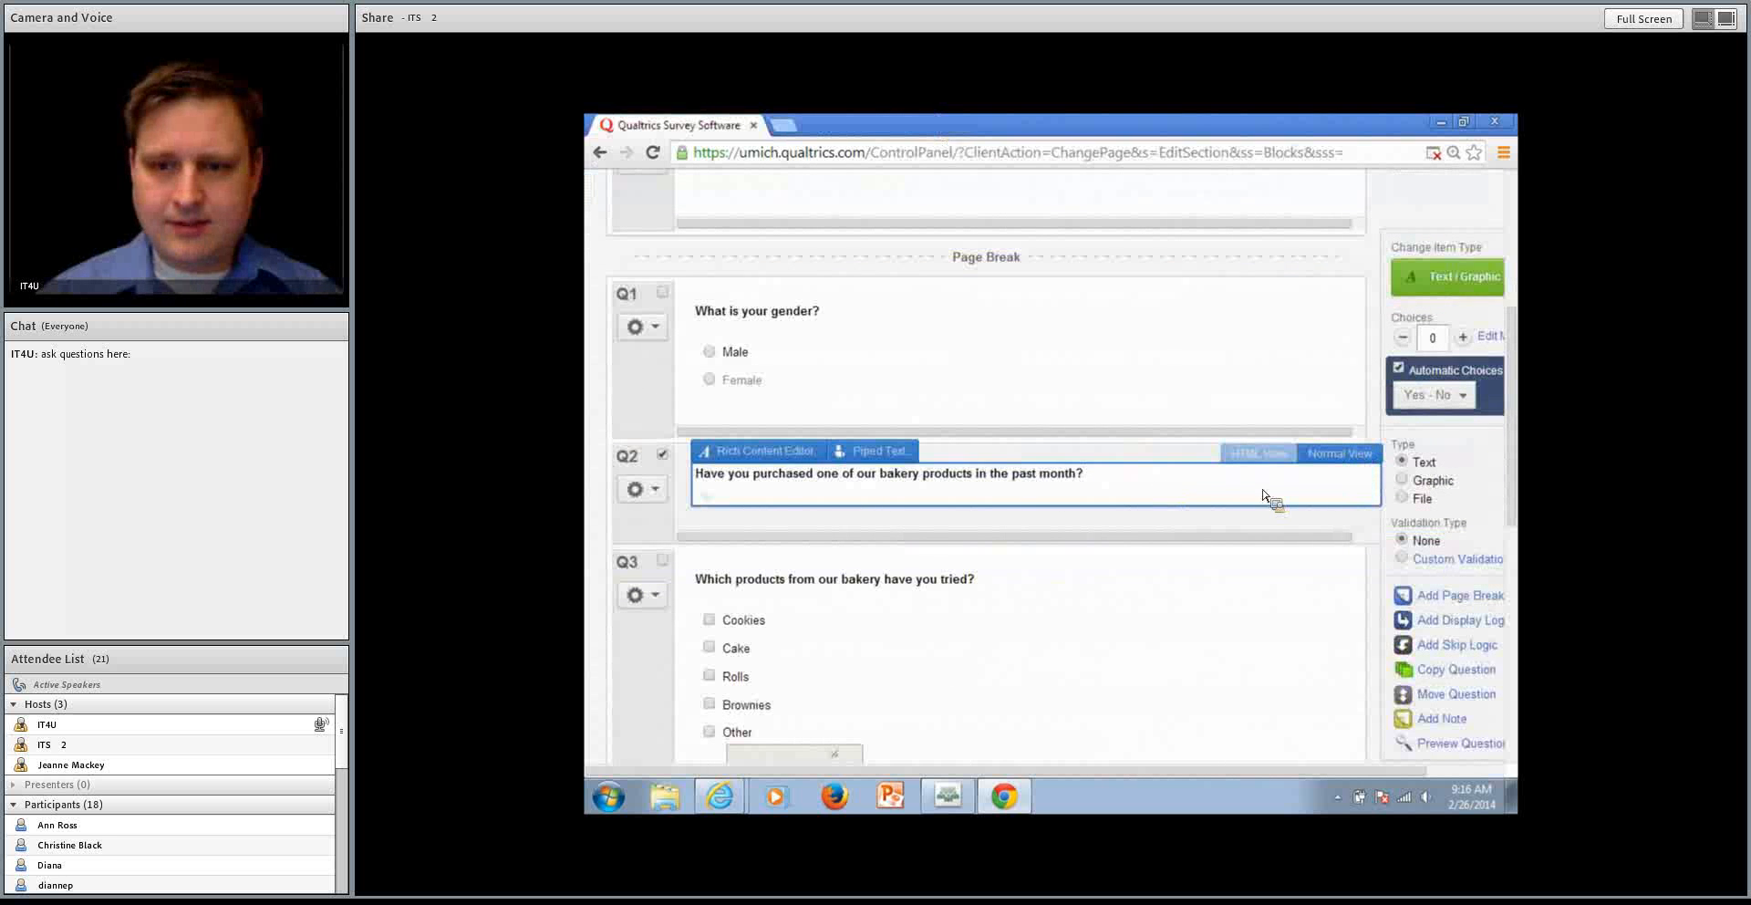
pyautogui.click(1427, 284)
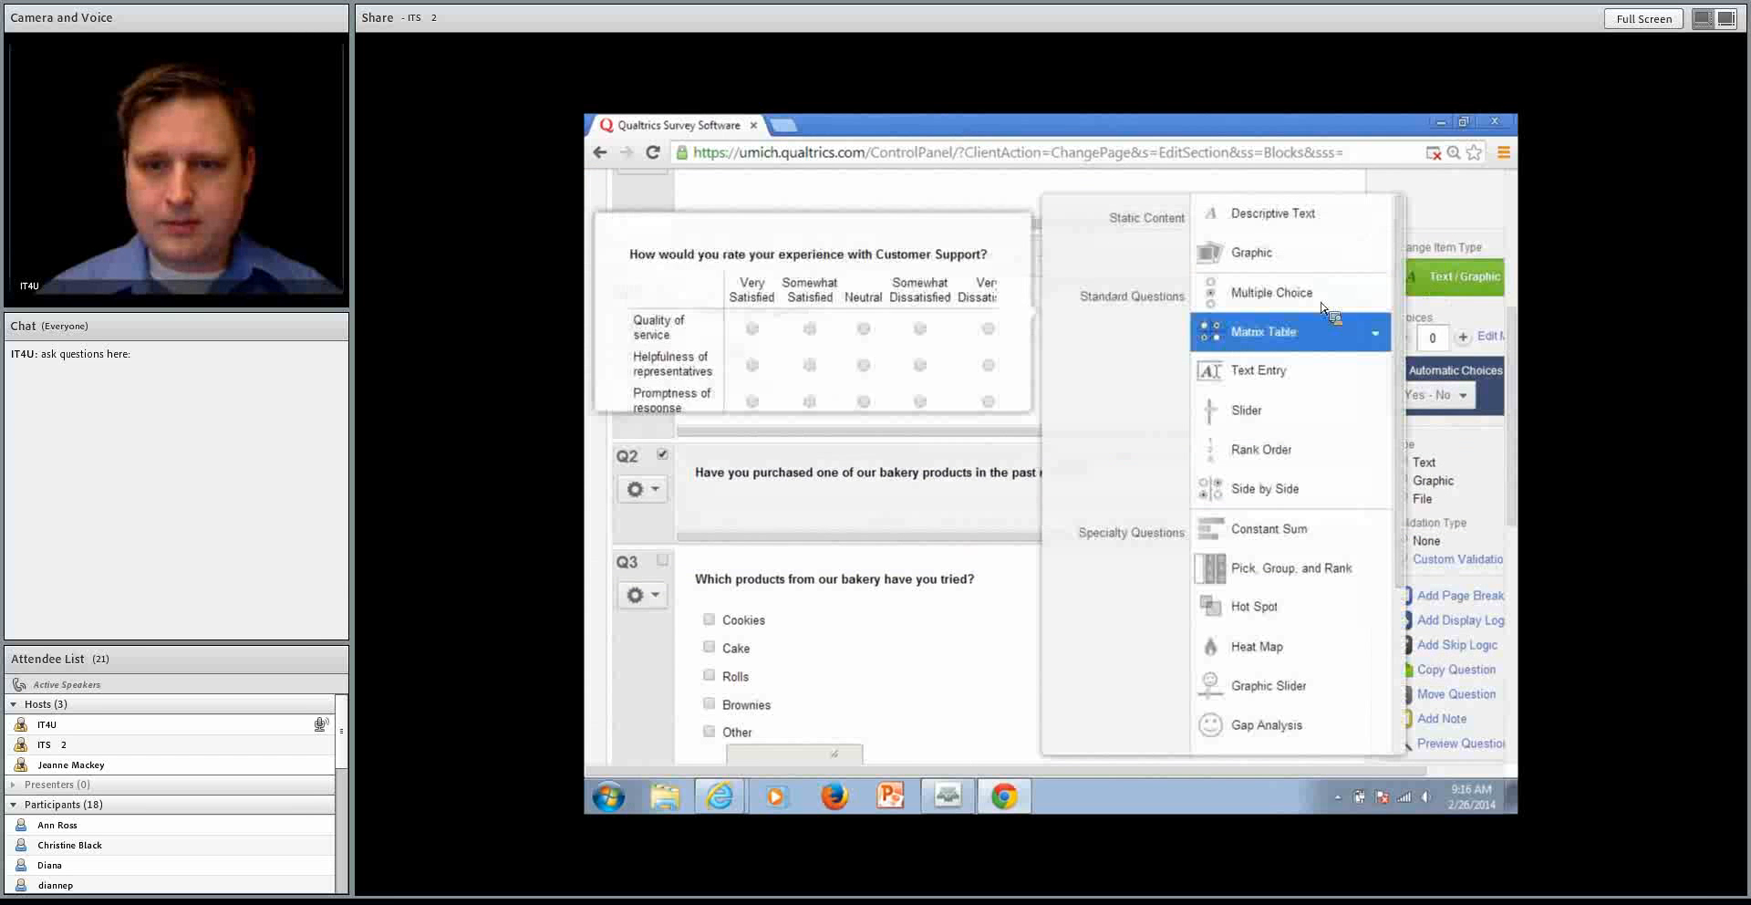
pyautogui.click(1277, 293)
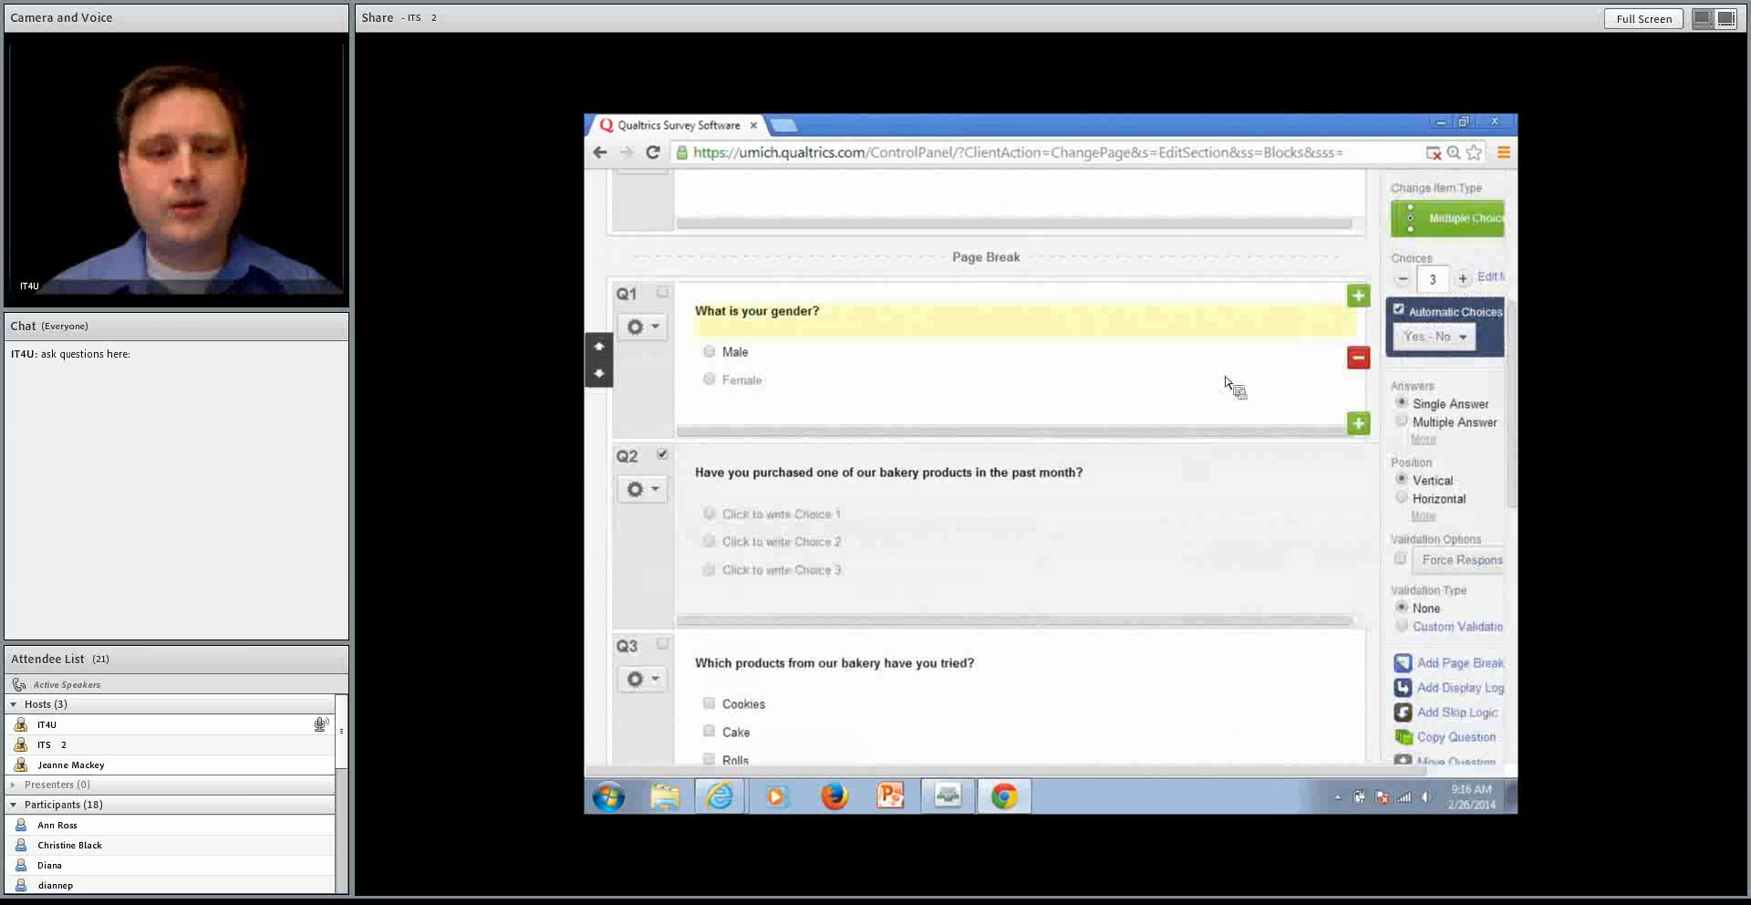
# Enter Yes and No as the answer choices of Q2 and reduce its number of choices to 2
pyautogui.click(829, 523)
pyautogui.write('Yes')
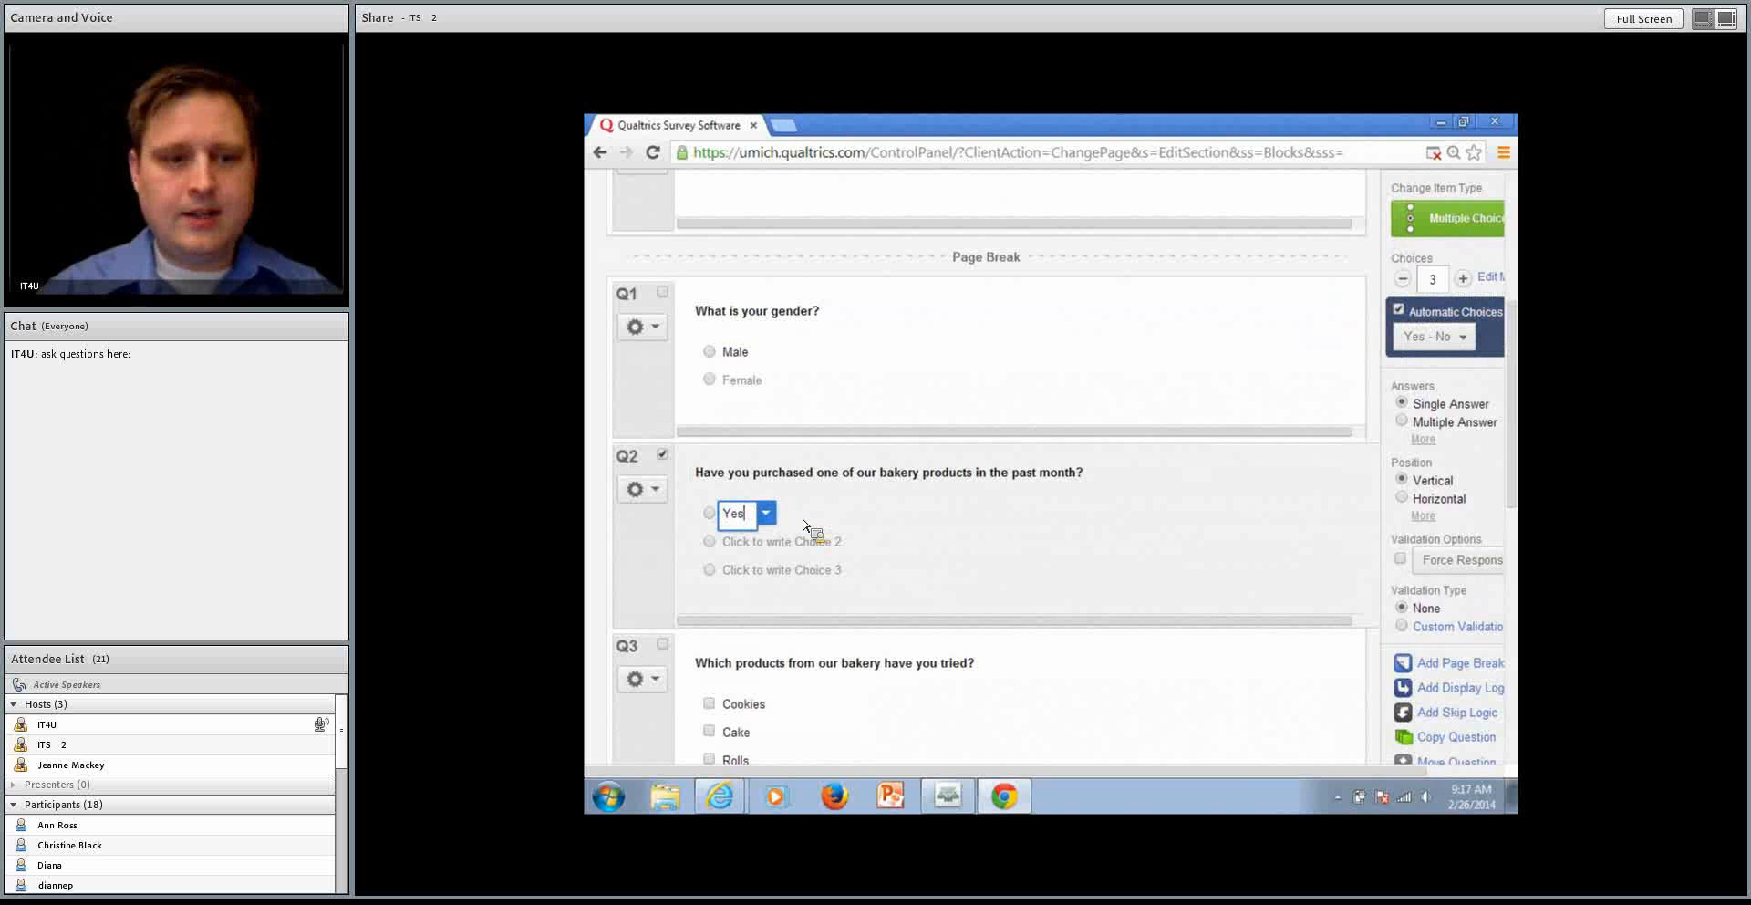
pyautogui.press('Return')
pyautogui.write('N')
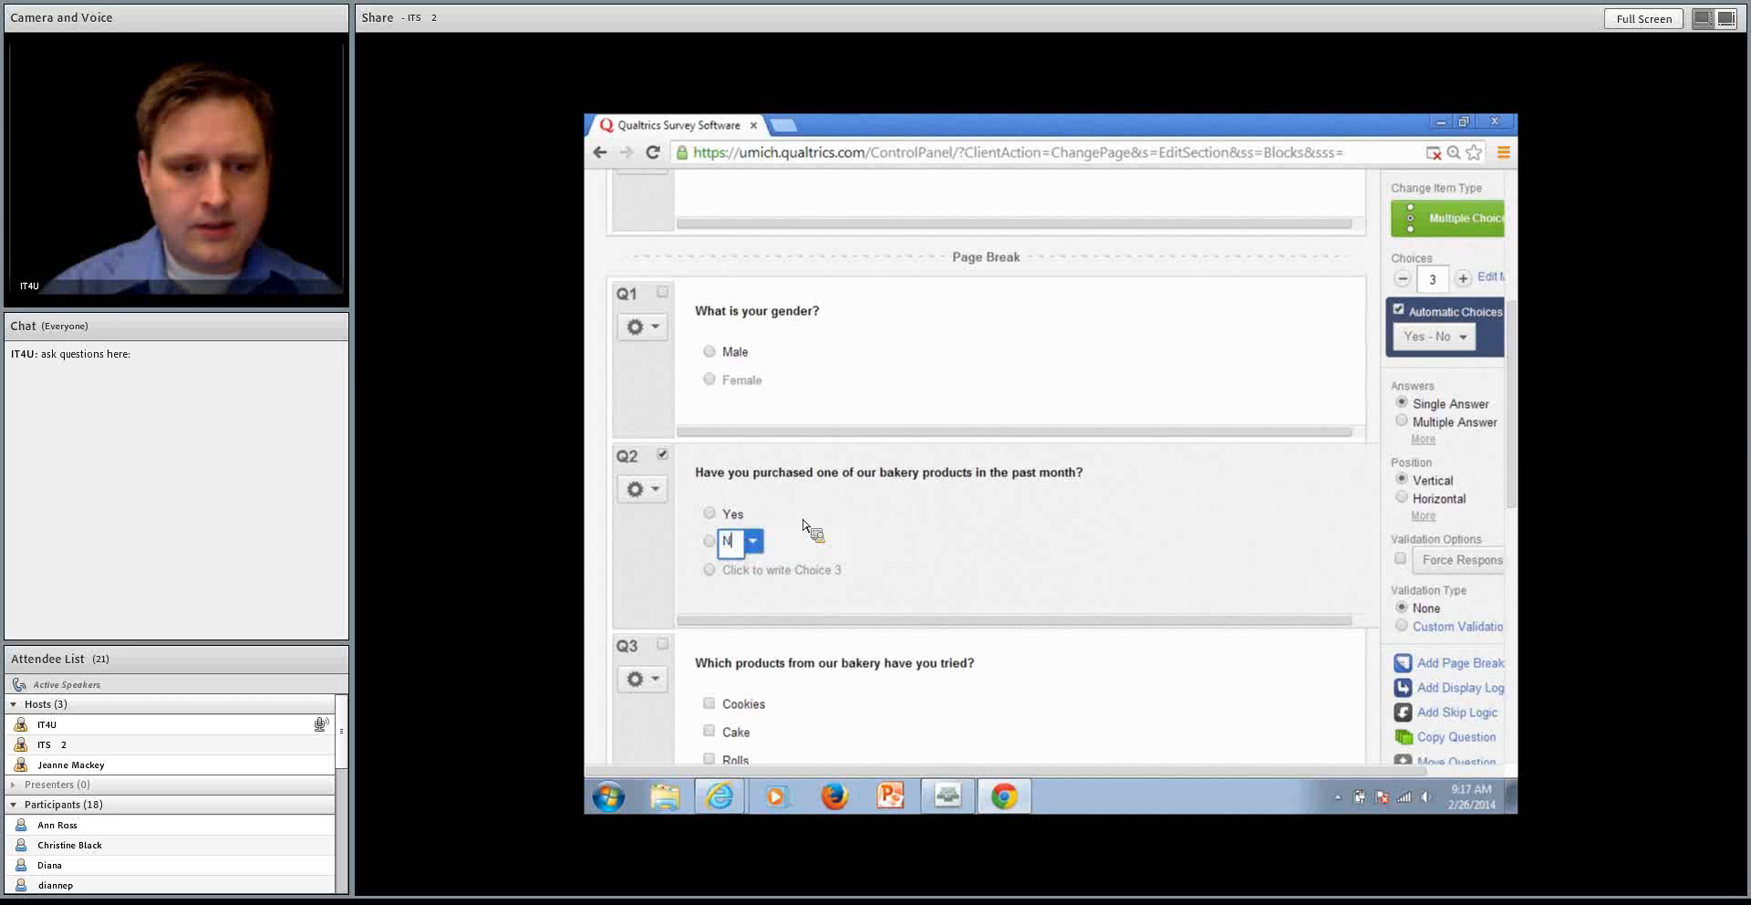
pyautogui.write('o')
pyautogui.press('Return')
pyautogui.click(1405, 279)
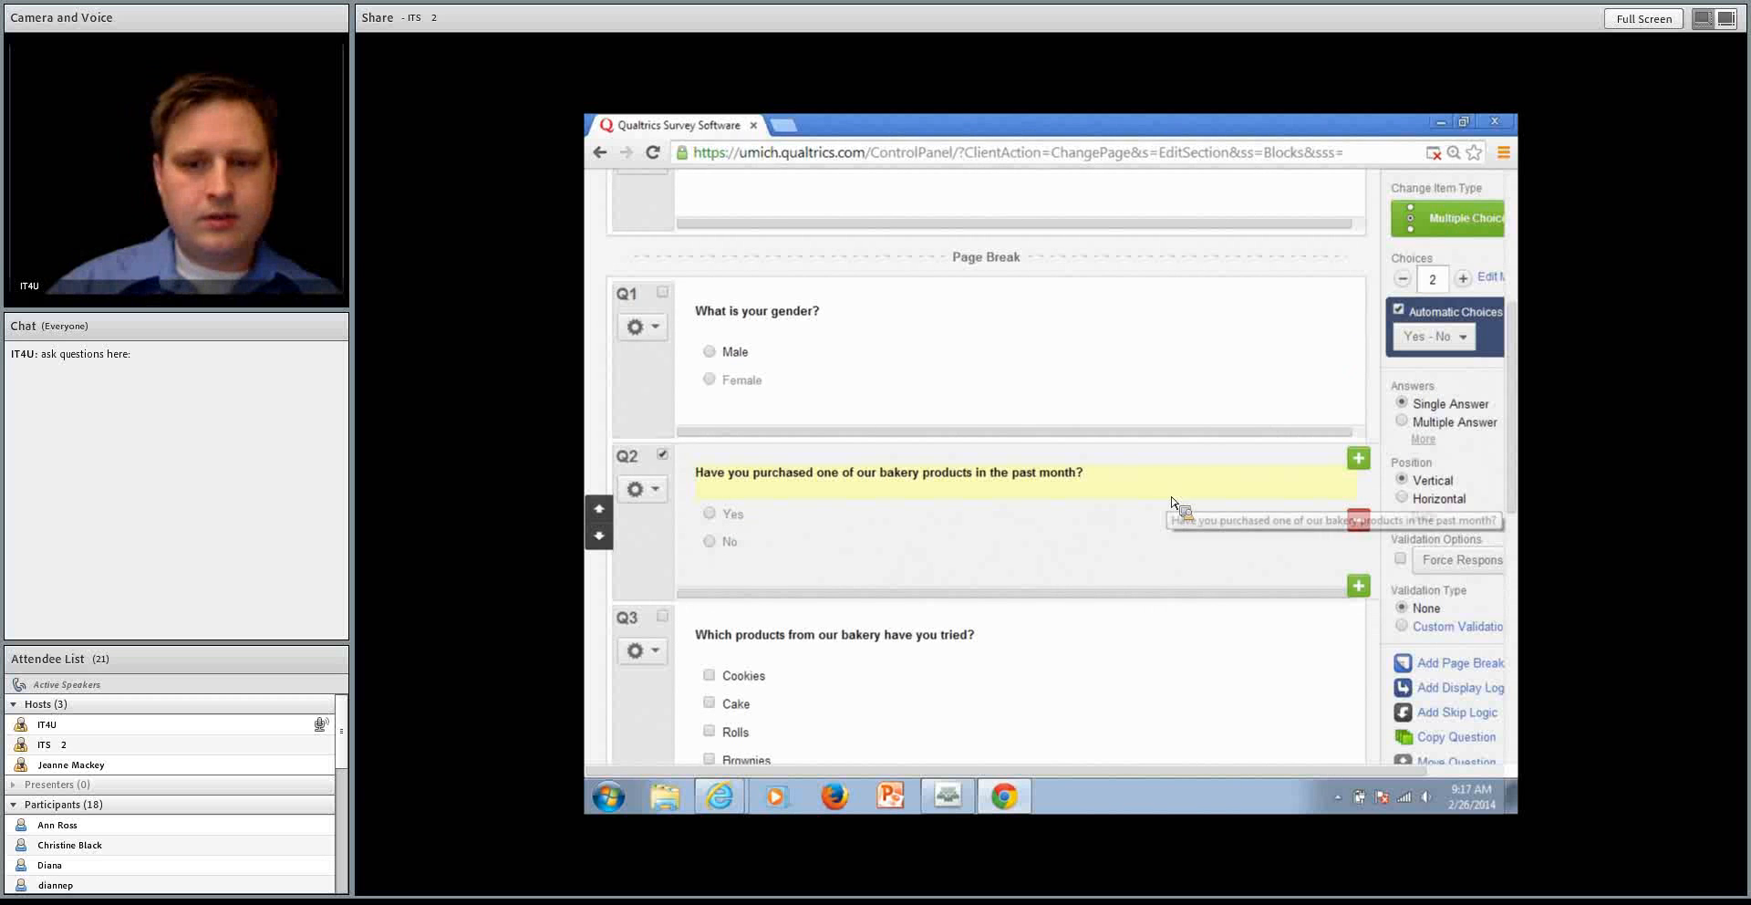
pyautogui.click(1456, 713)
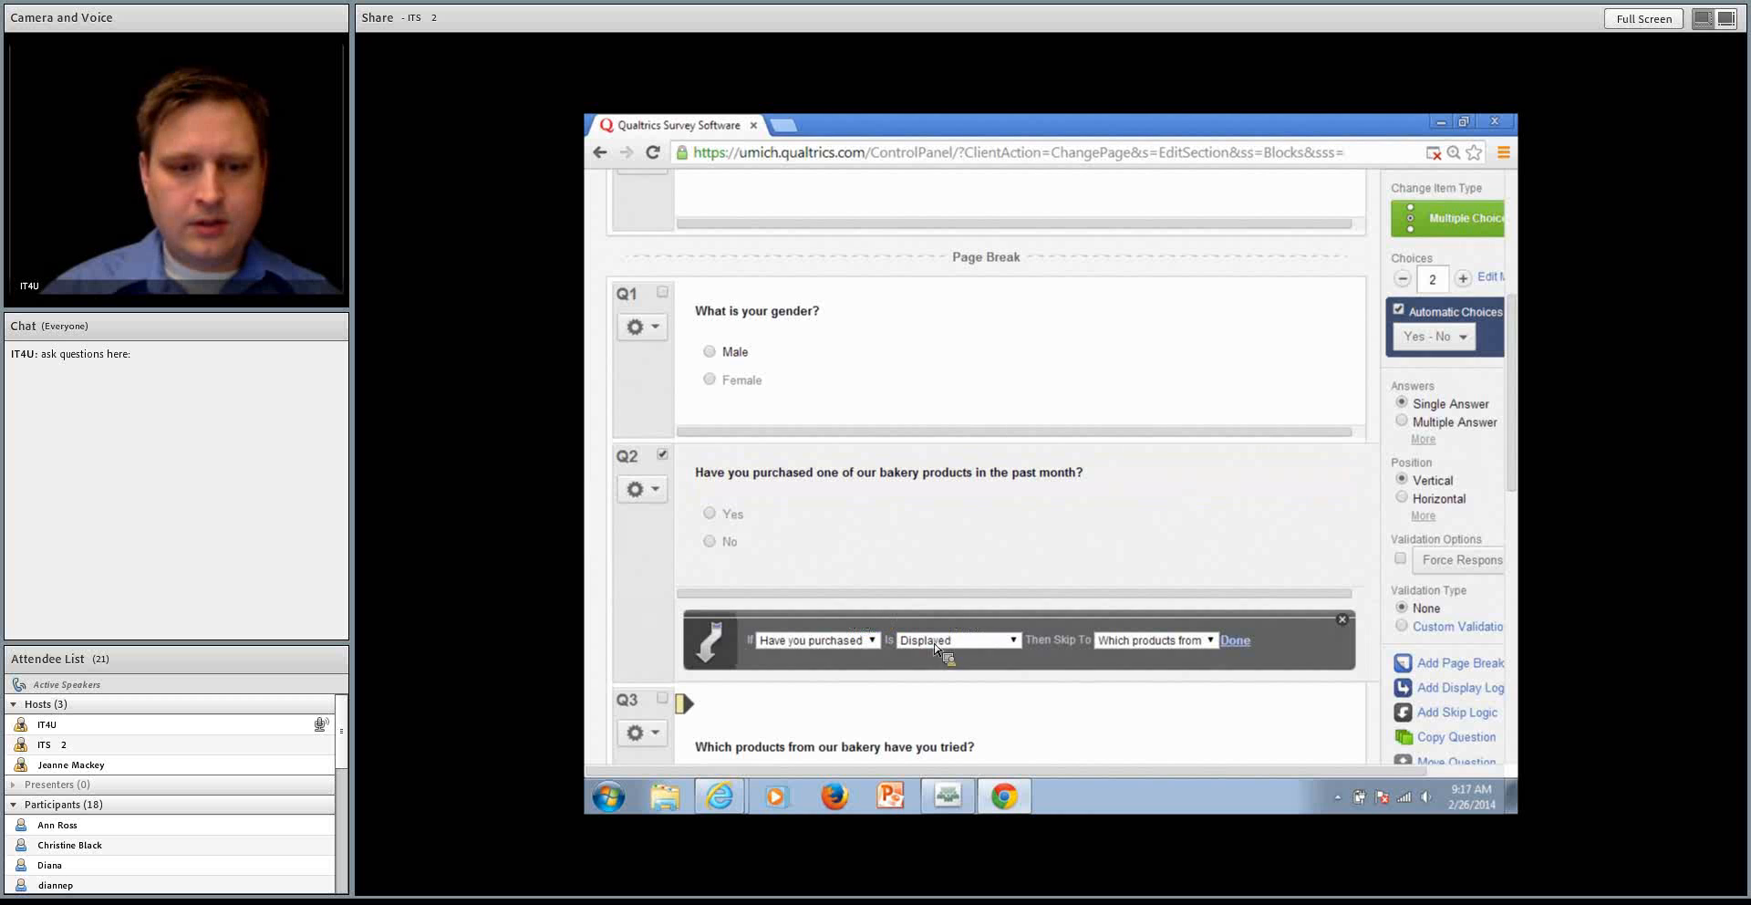
pyautogui.click(934, 644)
pyautogui.click(996, 563)
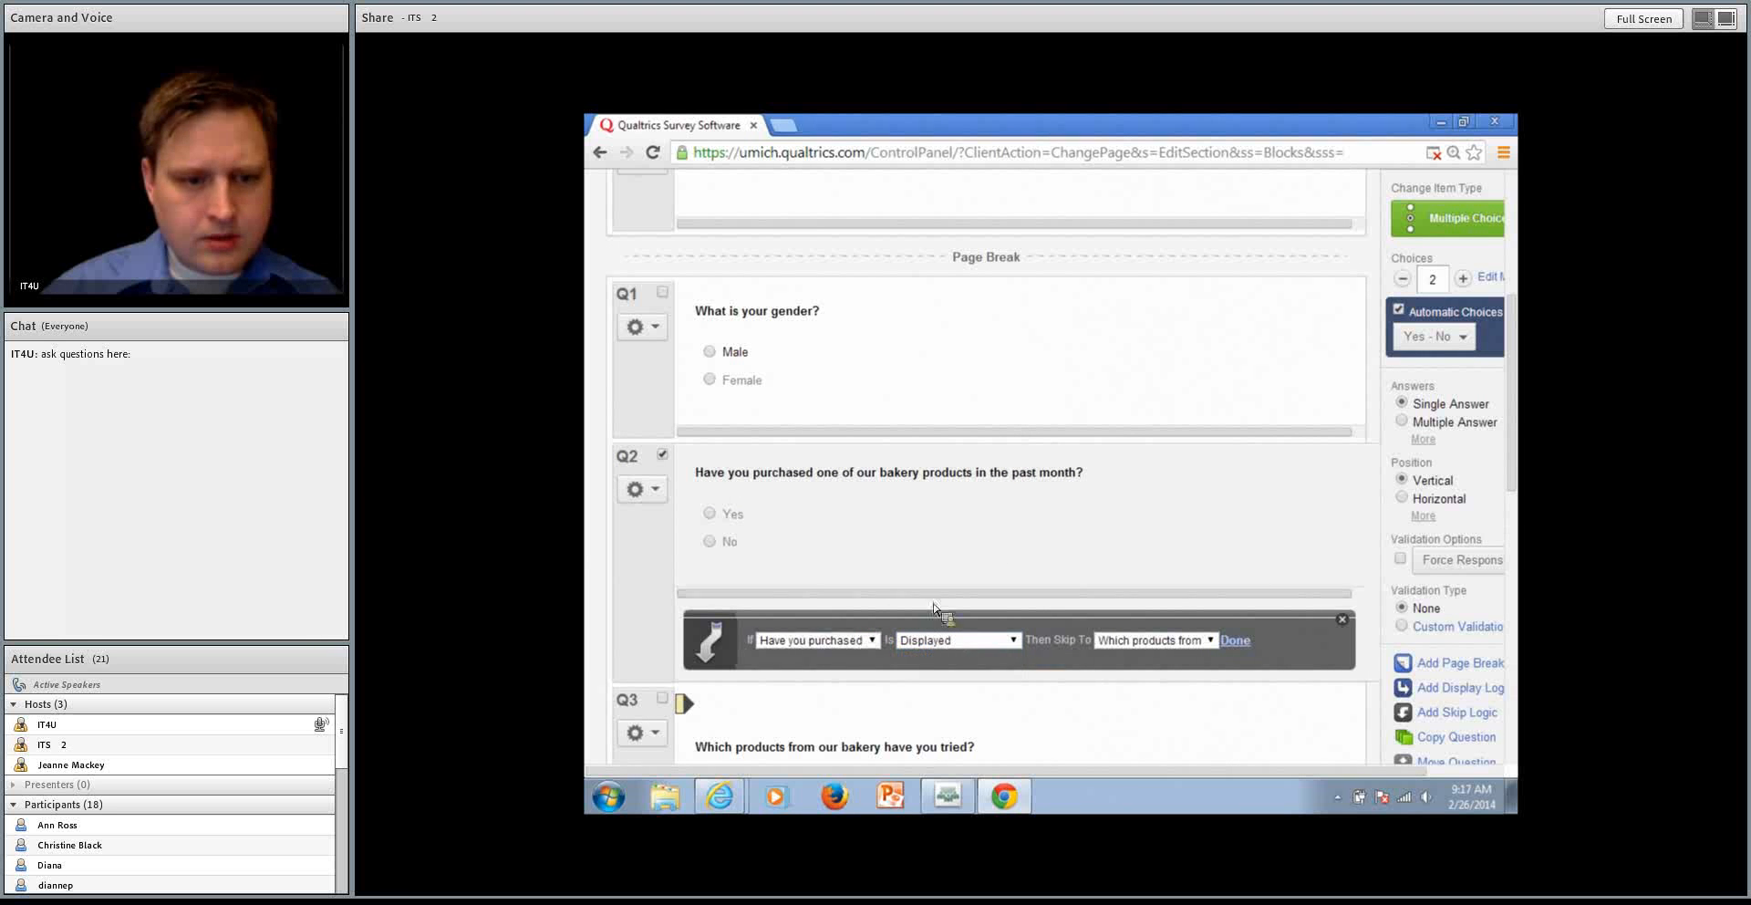
pyautogui.click(860, 641)
pyautogui.click(860, 644)
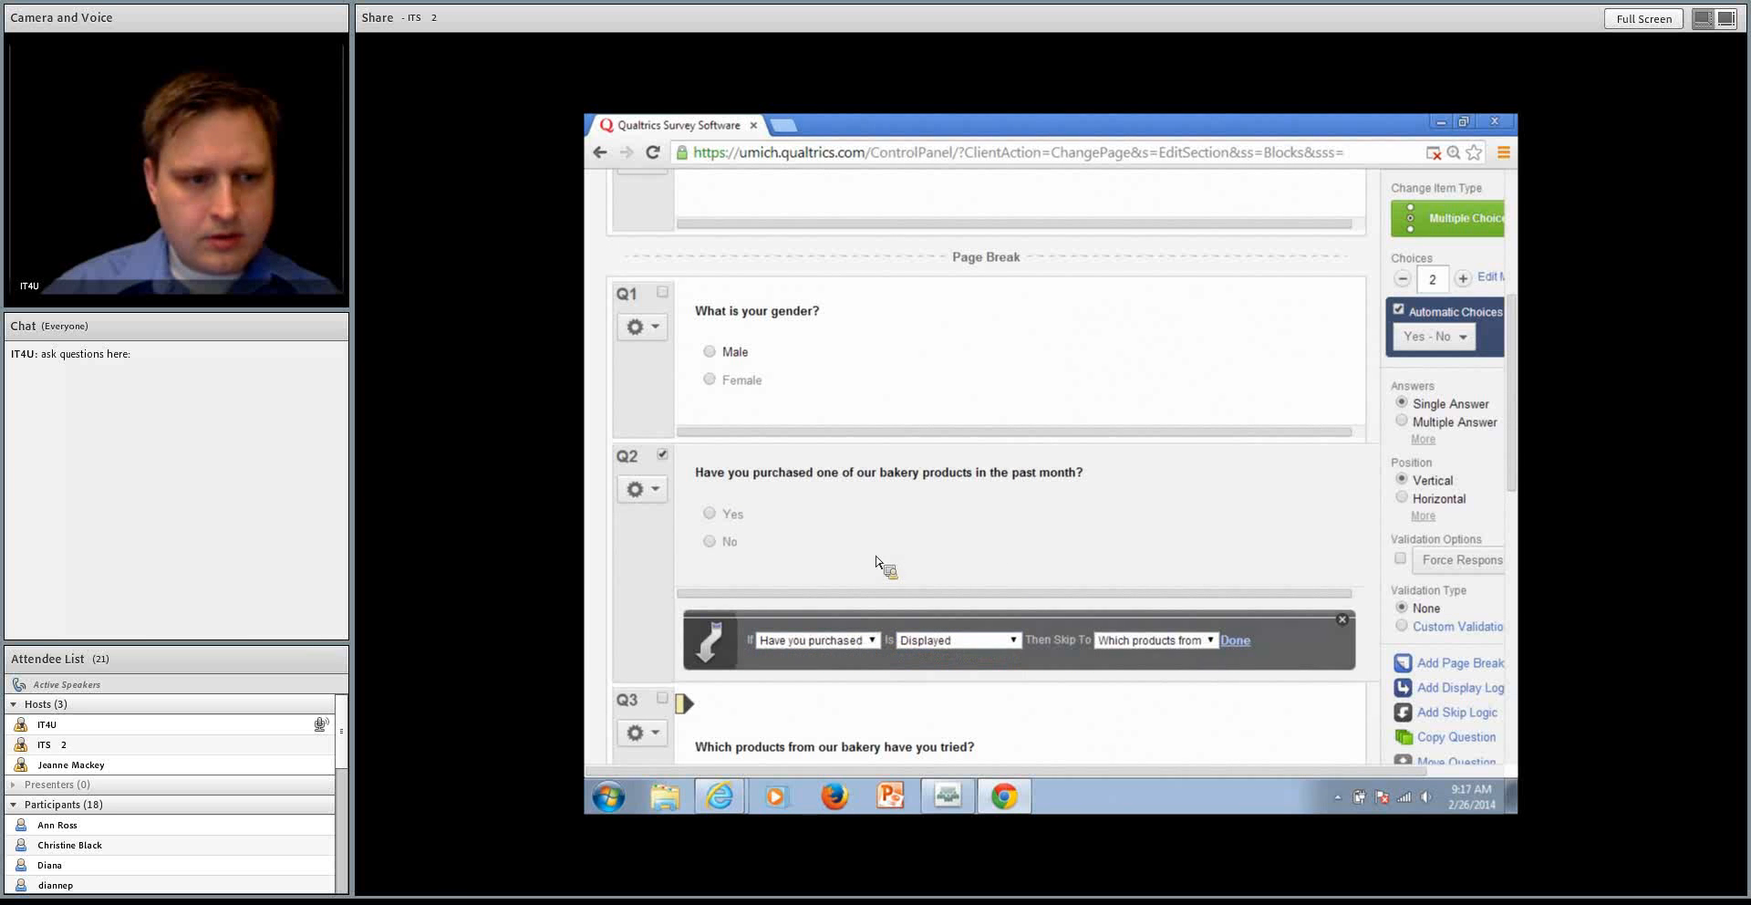
pyautogui.click(666, 458)
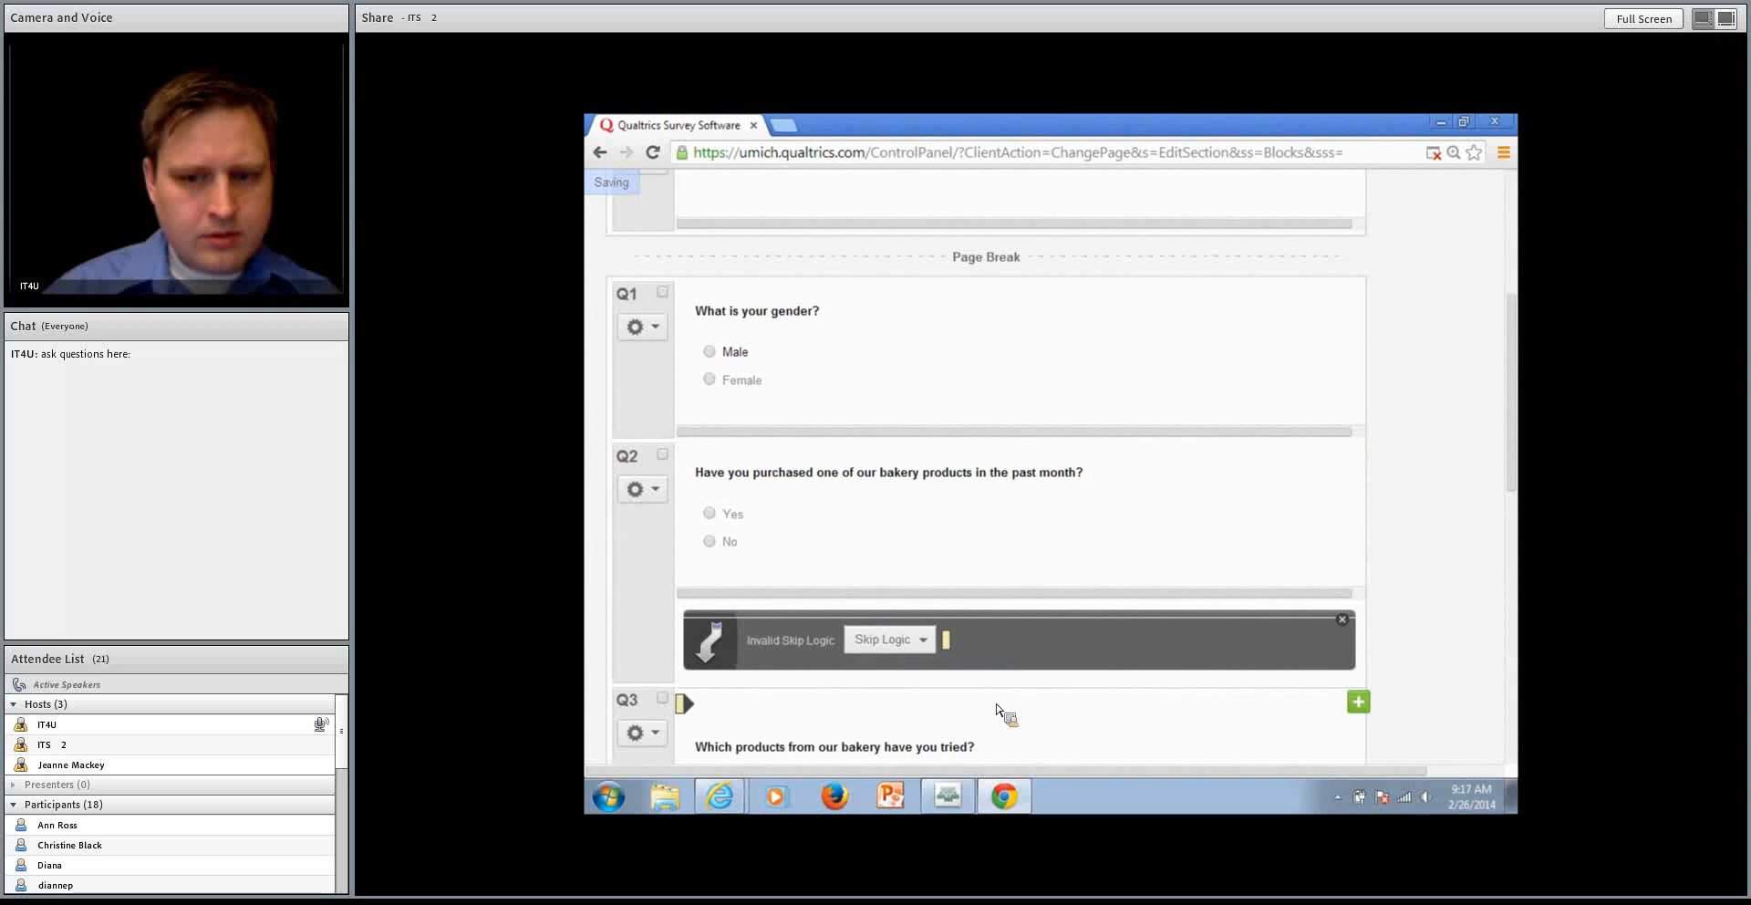
pyautogui.click(1343, 620)
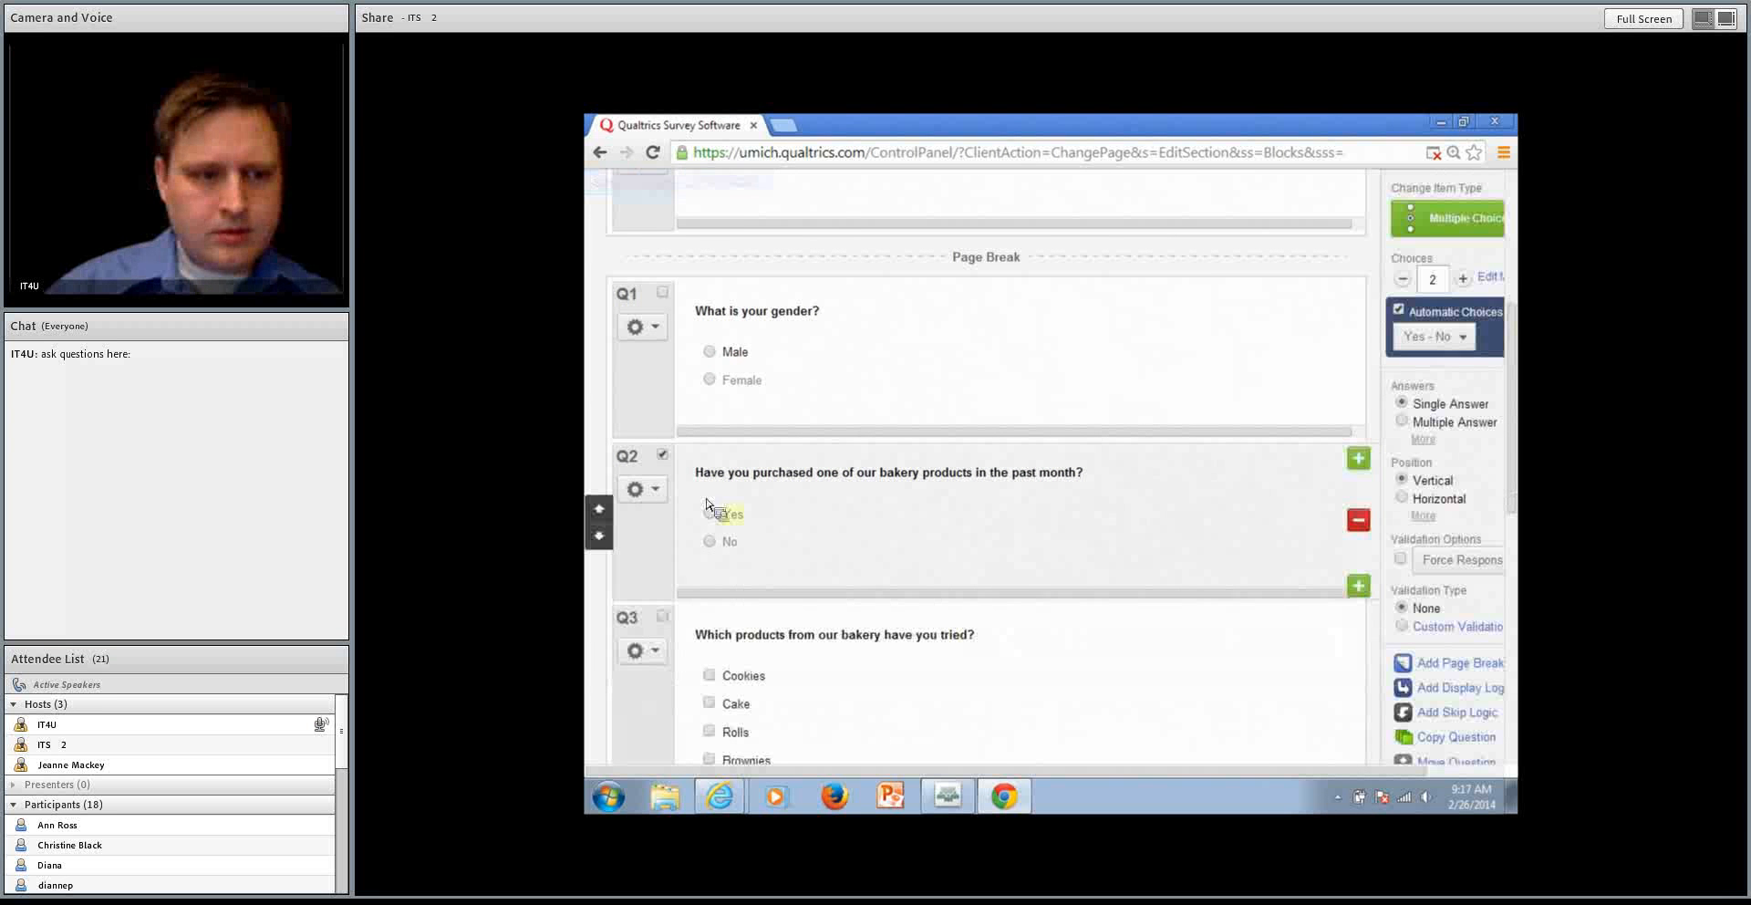
# Add skip logic to Q2 sending Yes to the question on bakery products tried and No to End of Survey
pyautogui.click(642, 489)
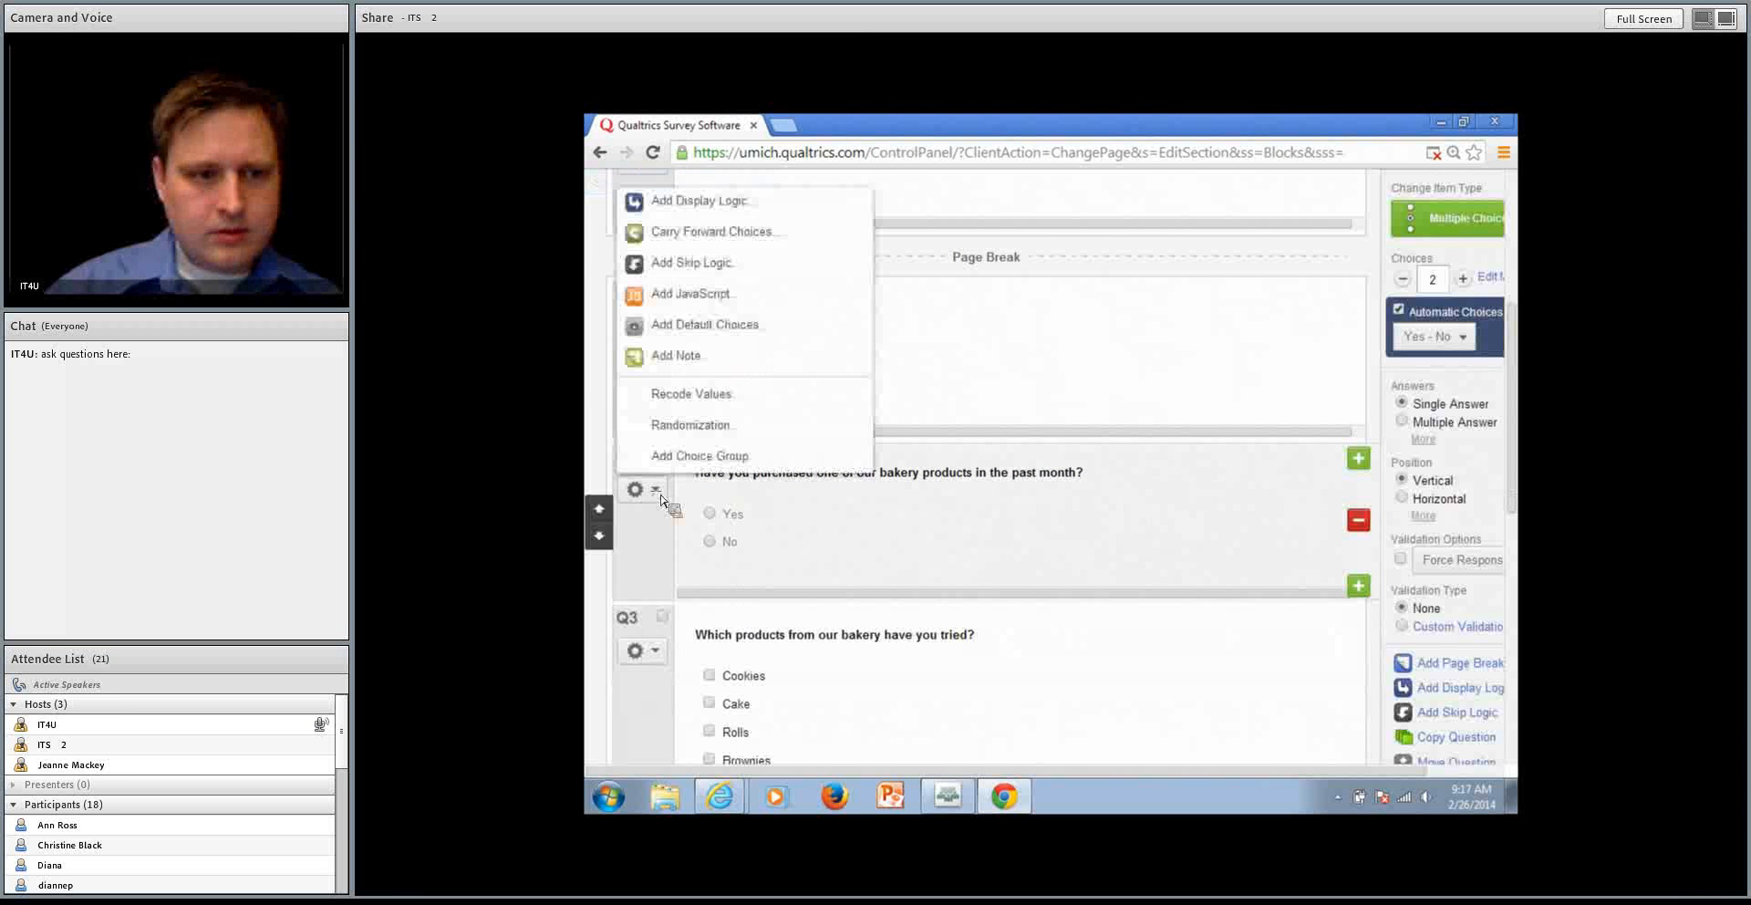
pyautogui.click(735, 264)
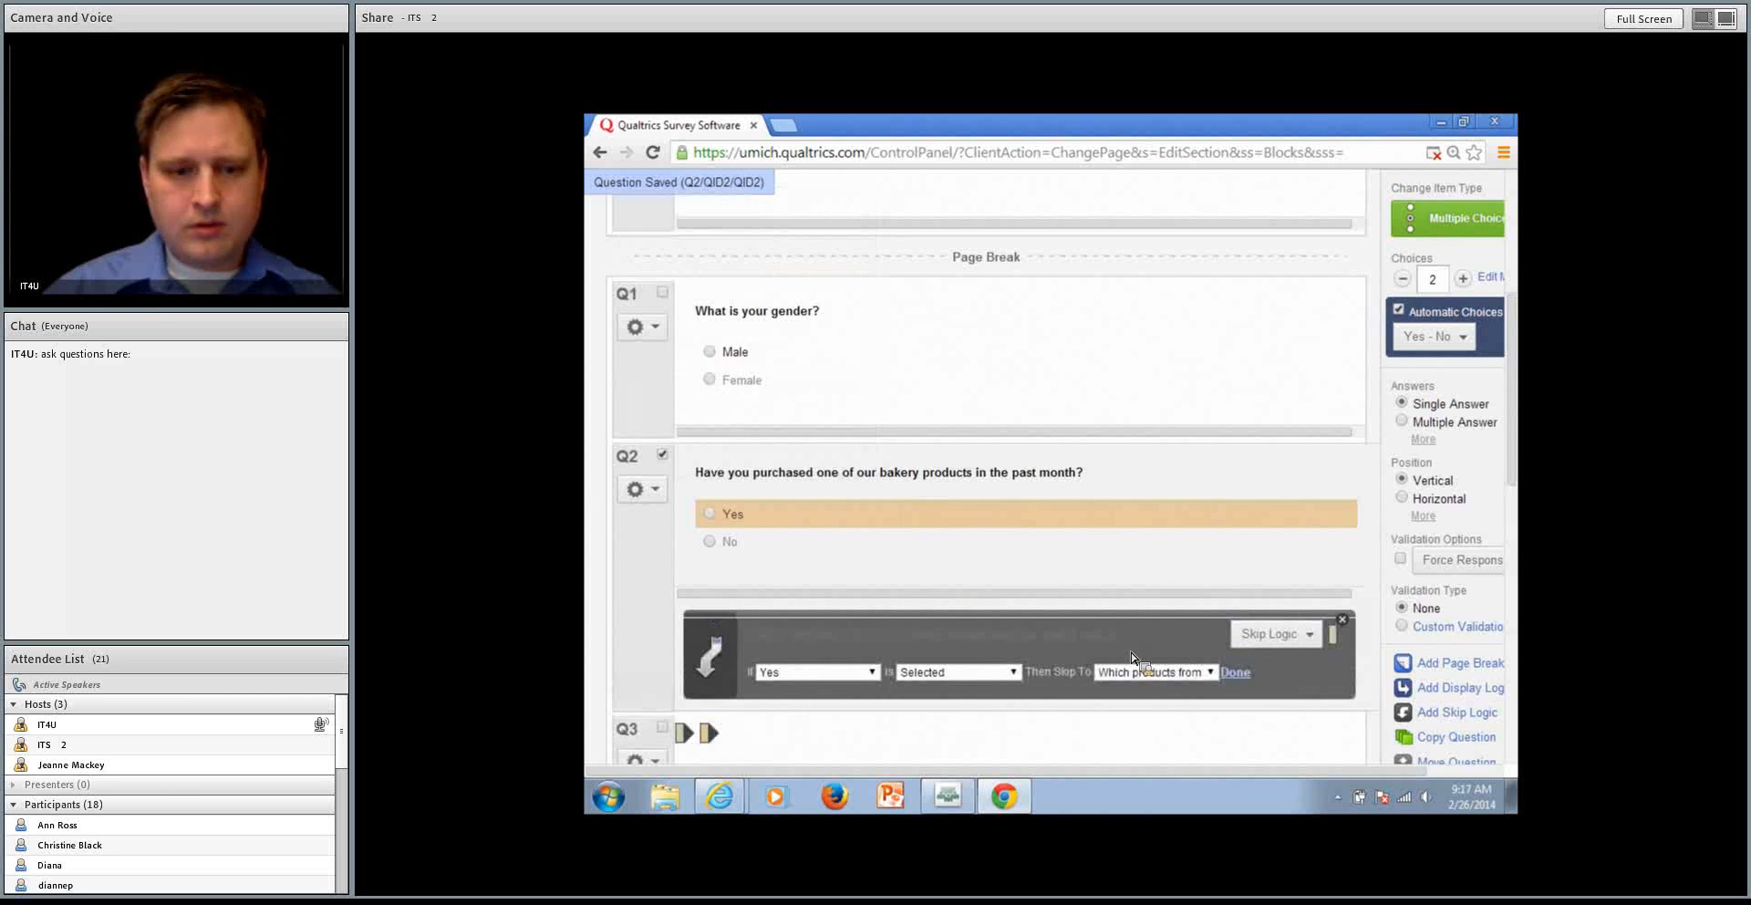
pyautogui.click(821, 671)
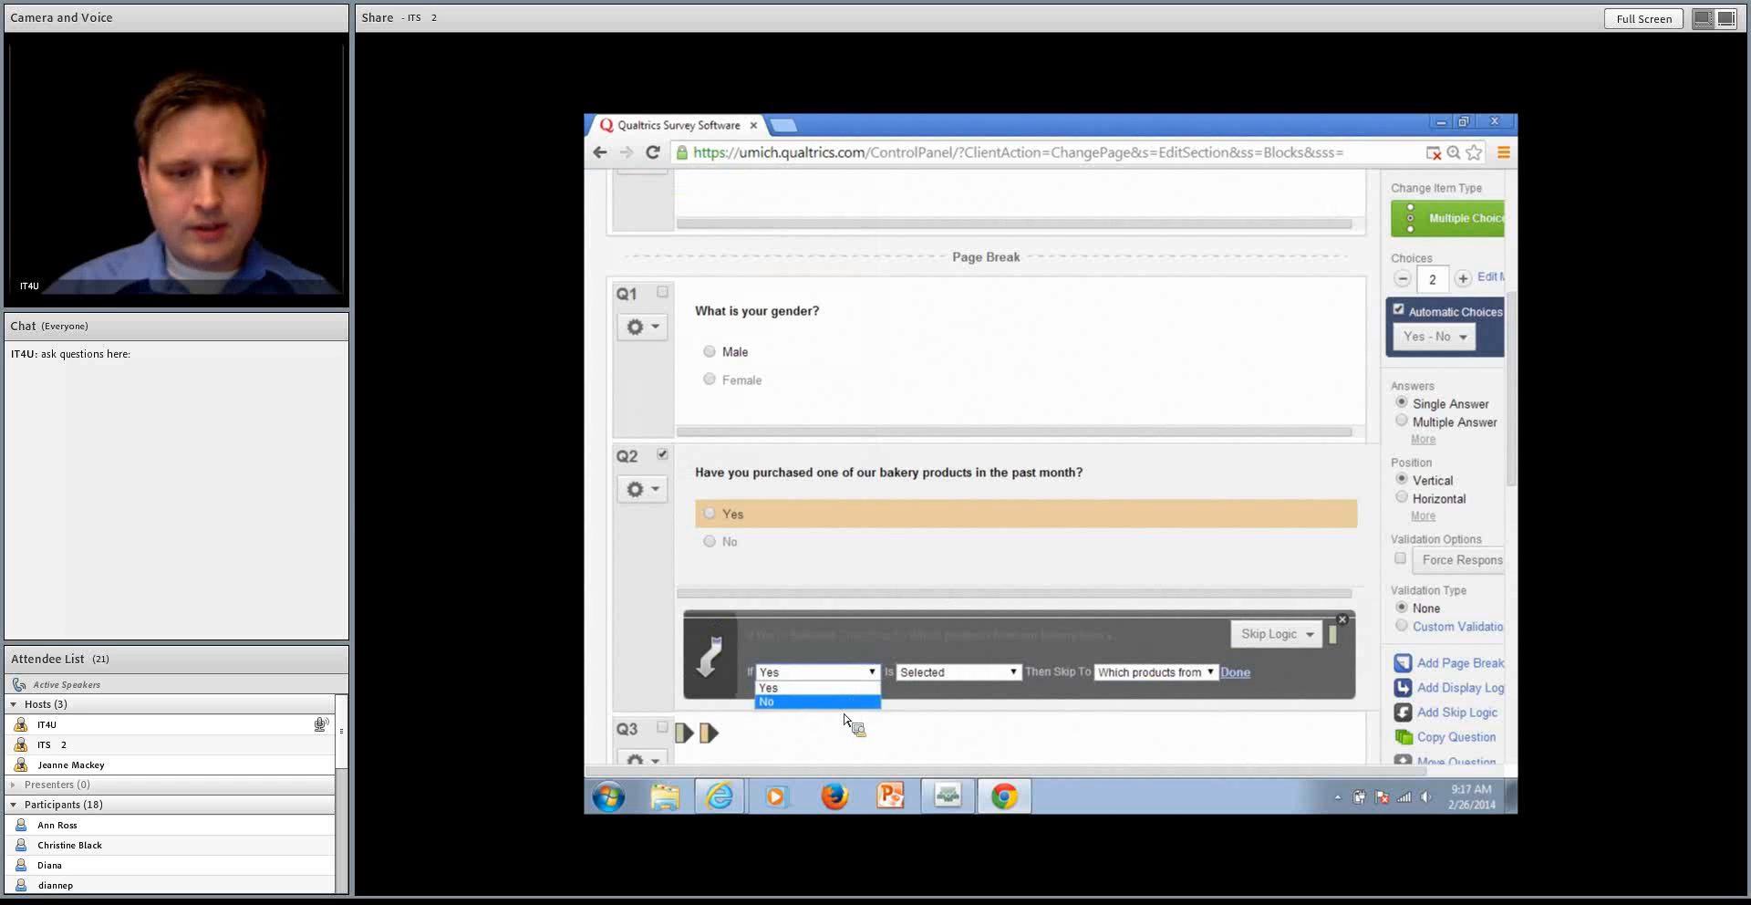
pyautogui.click(842, 704)
pyautogui.click(1131, 675)
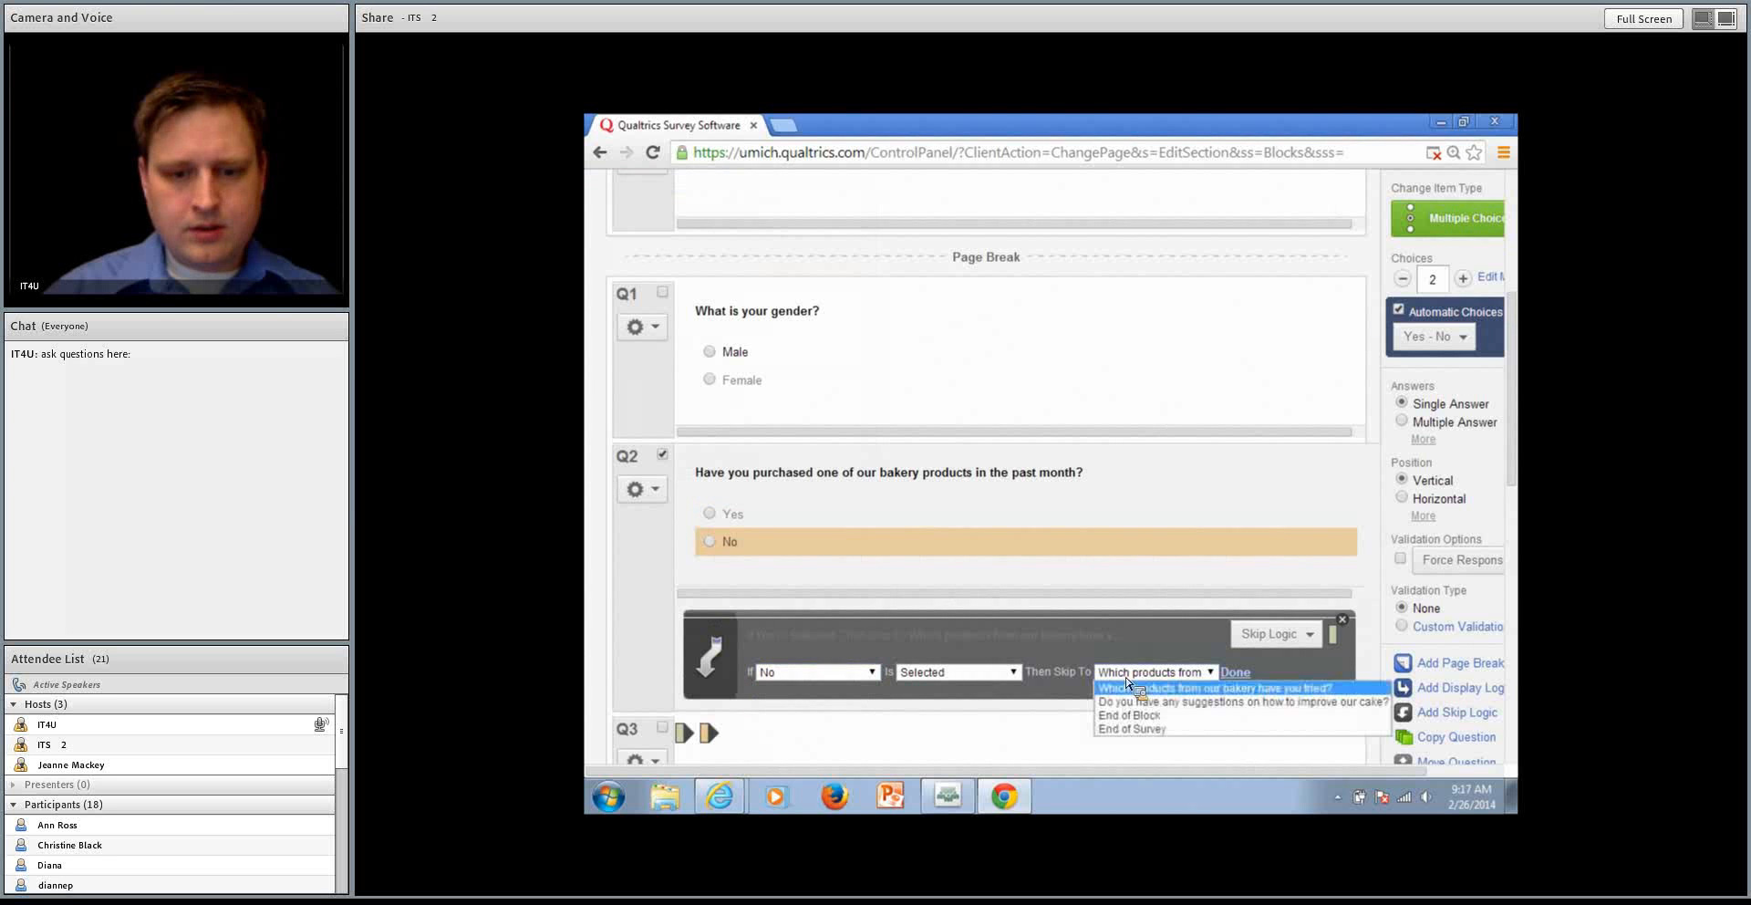
pyautogui.click(1154, 730)
pyautogui.click(1235, 672)
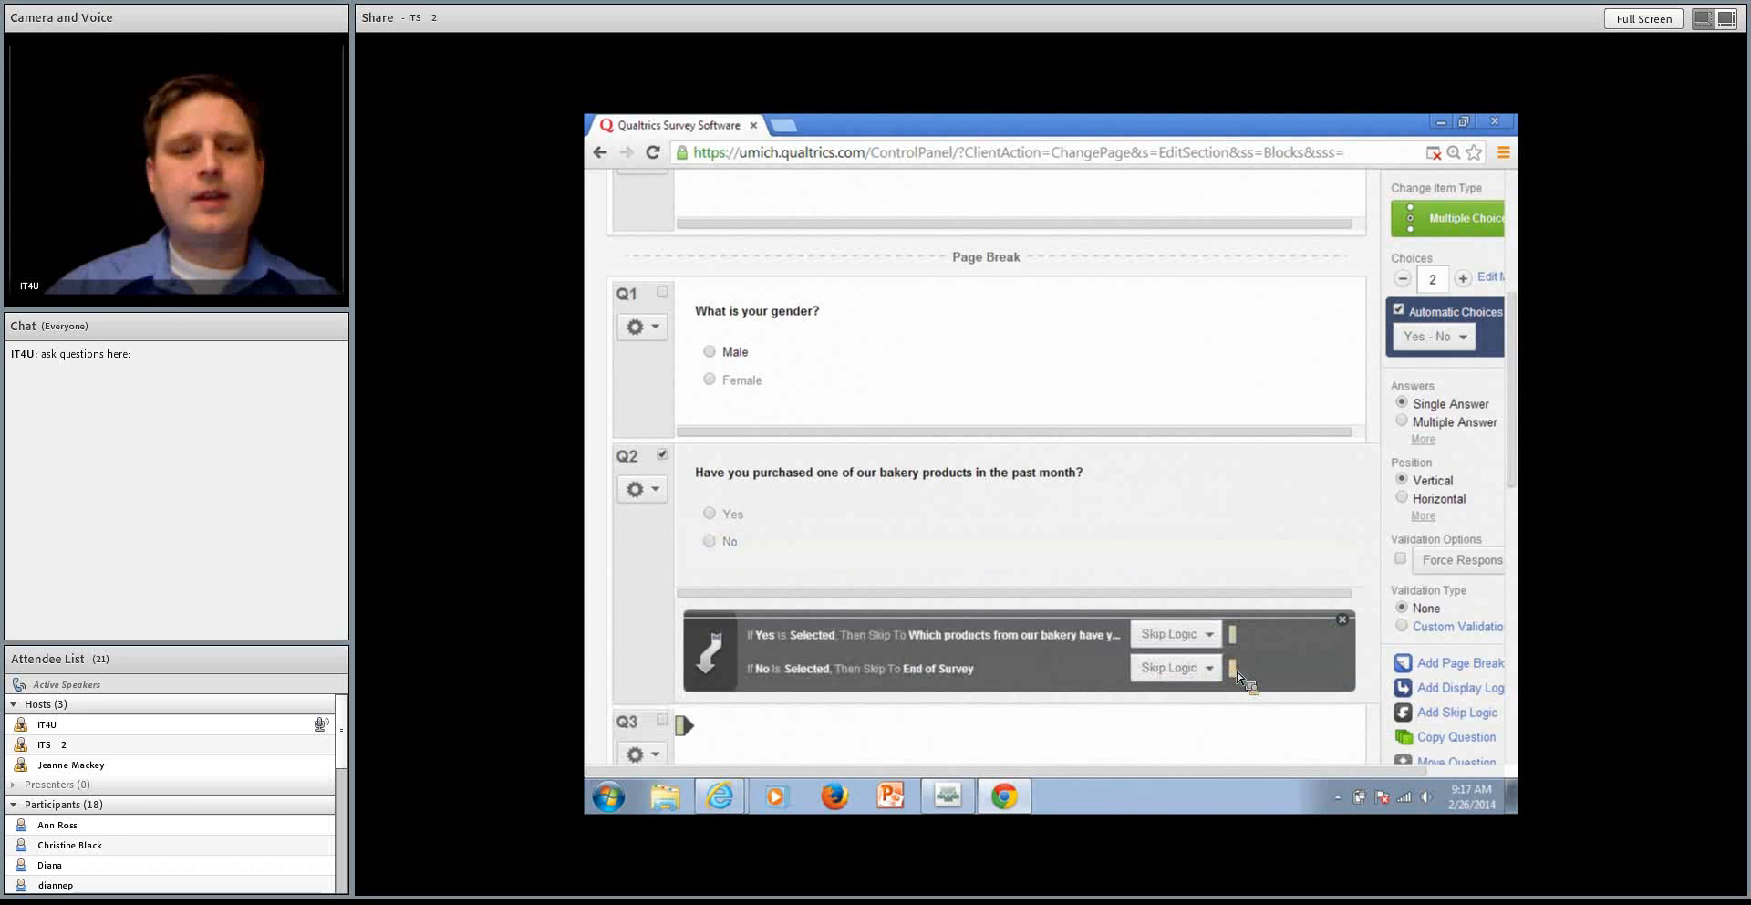
# Preview the survey, answering Male to the gender question and No to the purchase question, and submit those answers
pyautogui.scroll(5, 1219, 565)
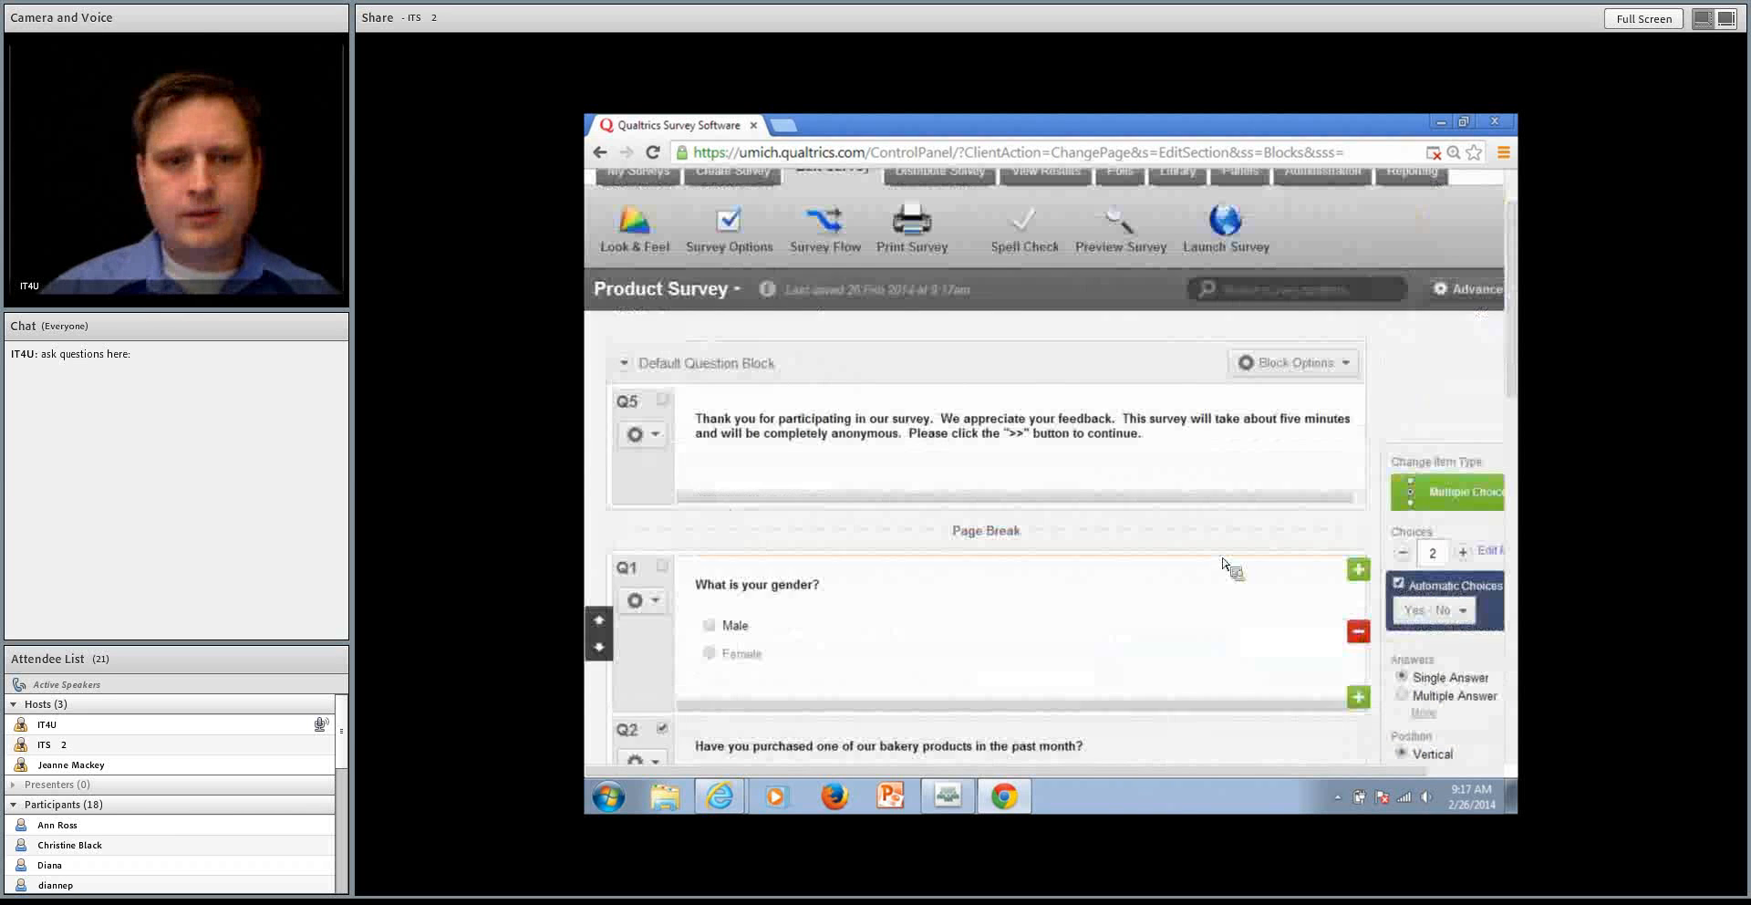
pyautogui.click(1128, 238)
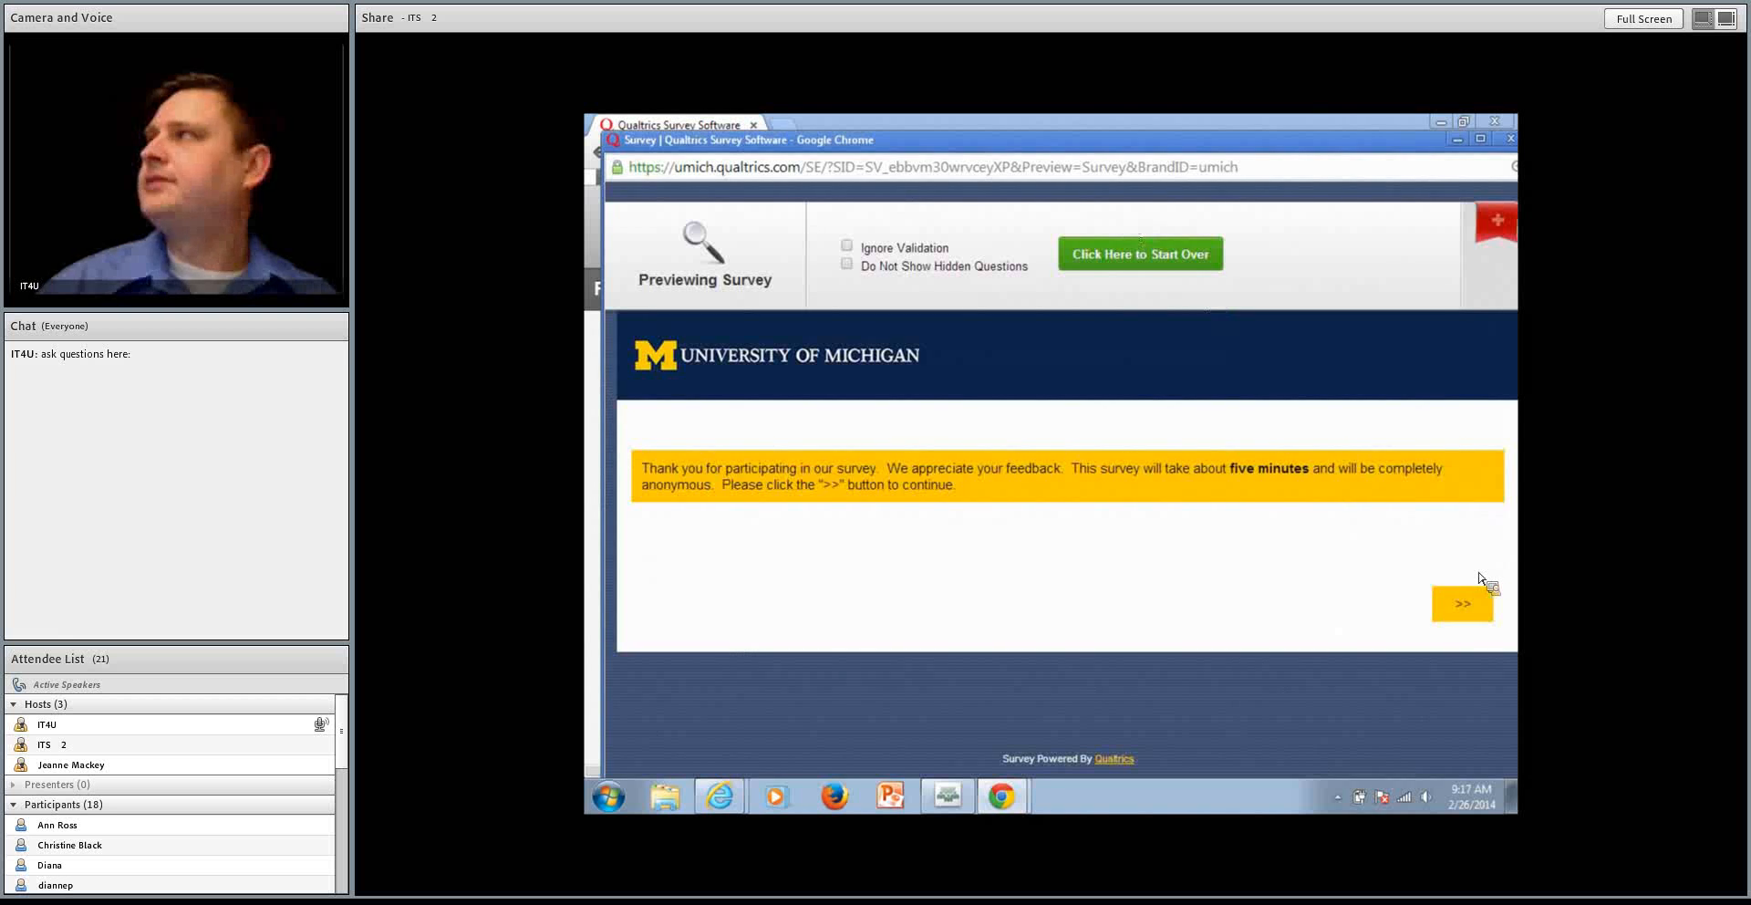
pyautogui.click(1471, 602)
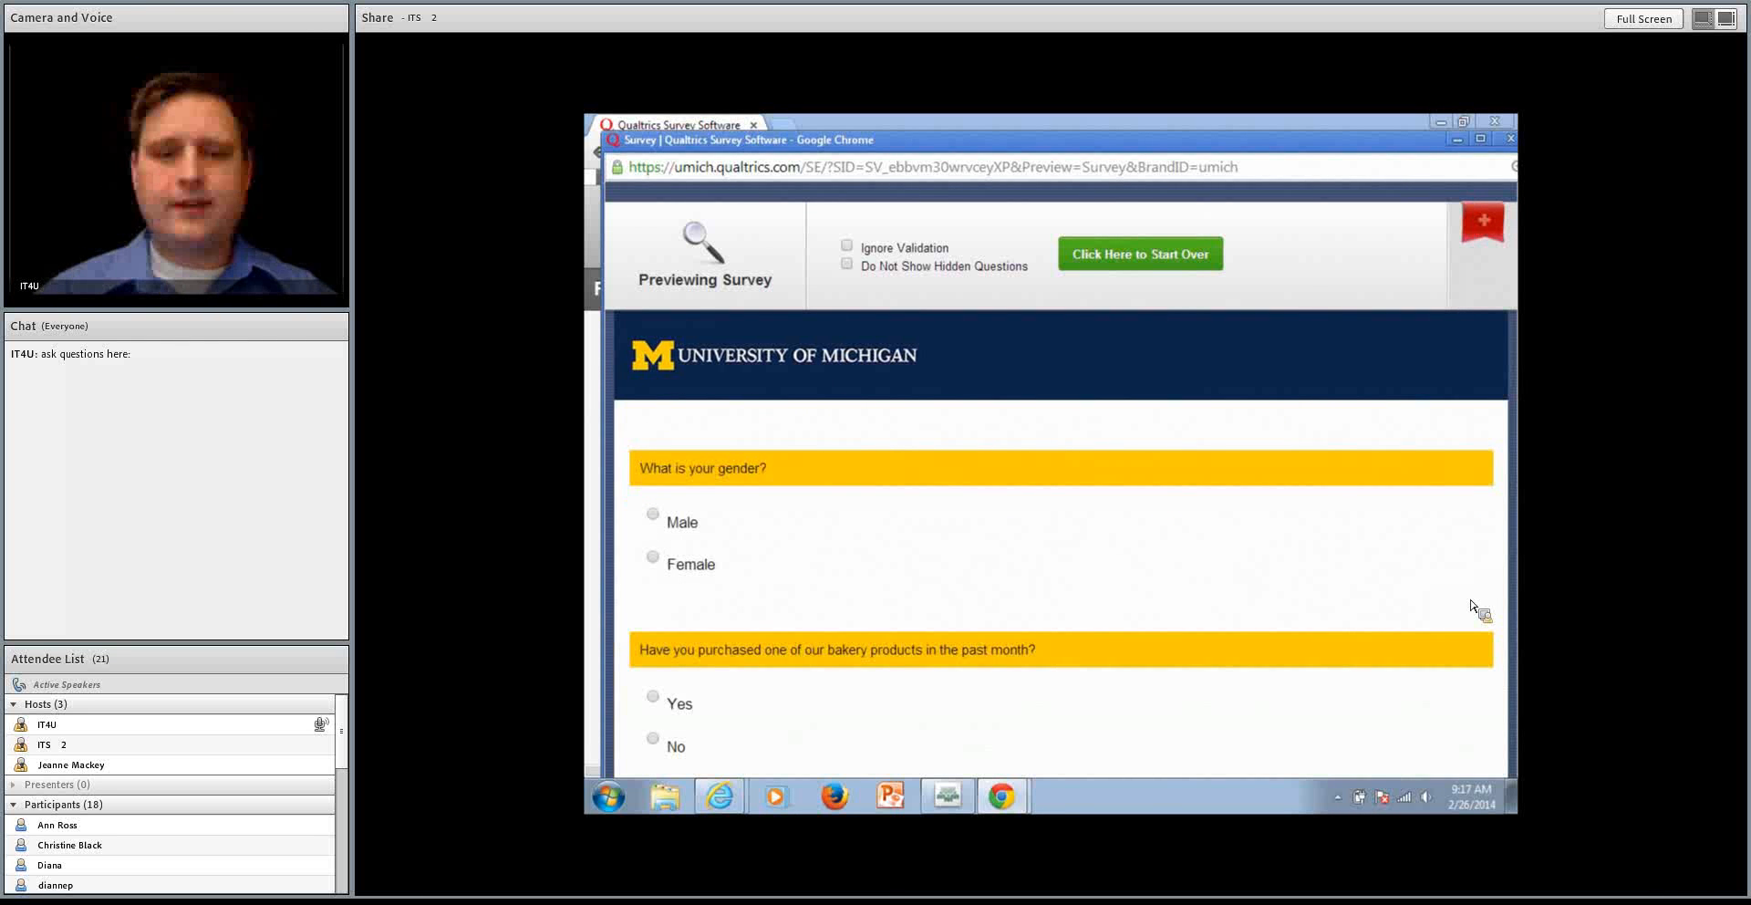
pyautogui.click(653, 514)
pyautogui.scroll(-2, 910, 575)
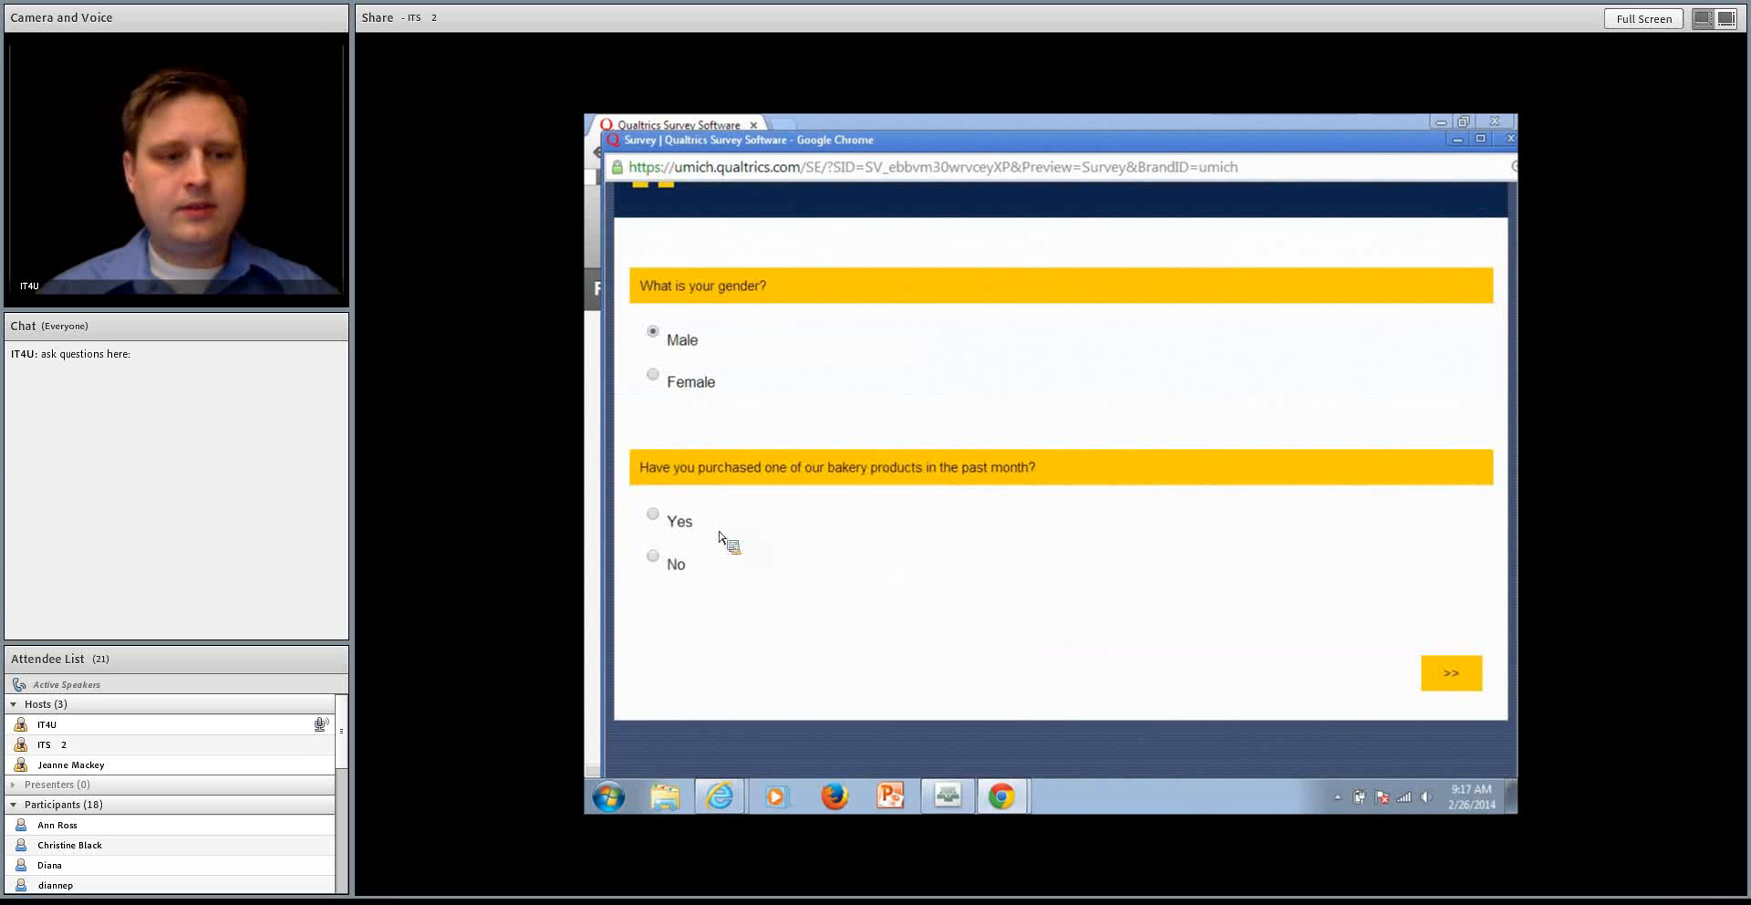
pyautogui.click(653, 556)
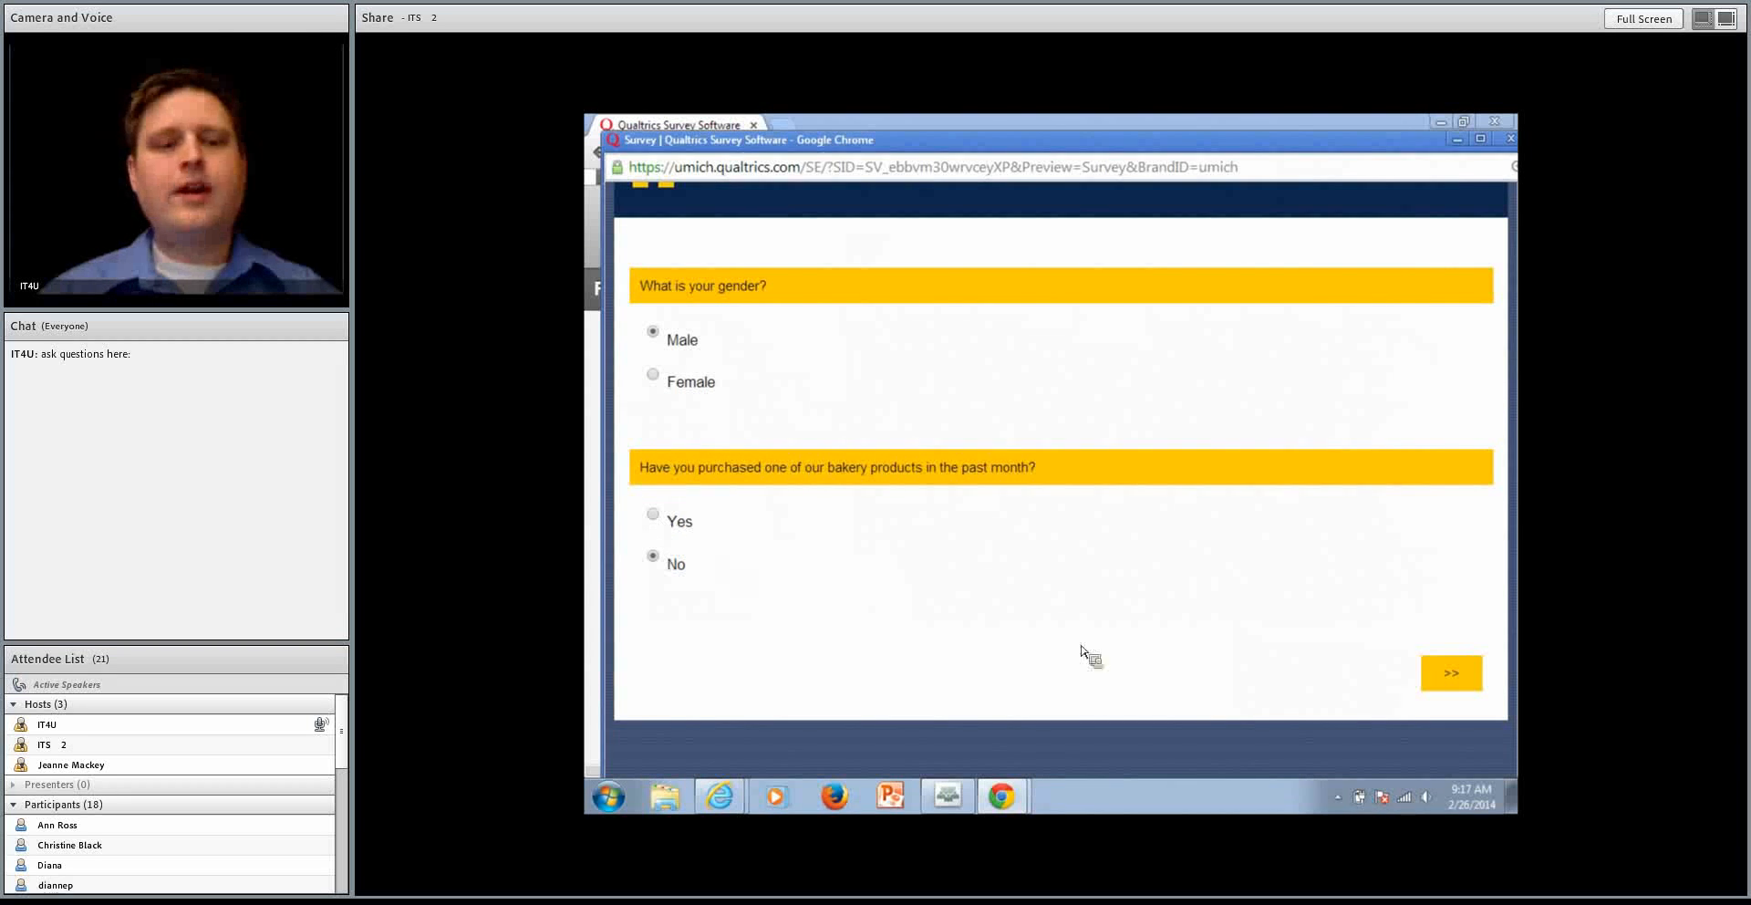
pyautogui.click(1452, 683)
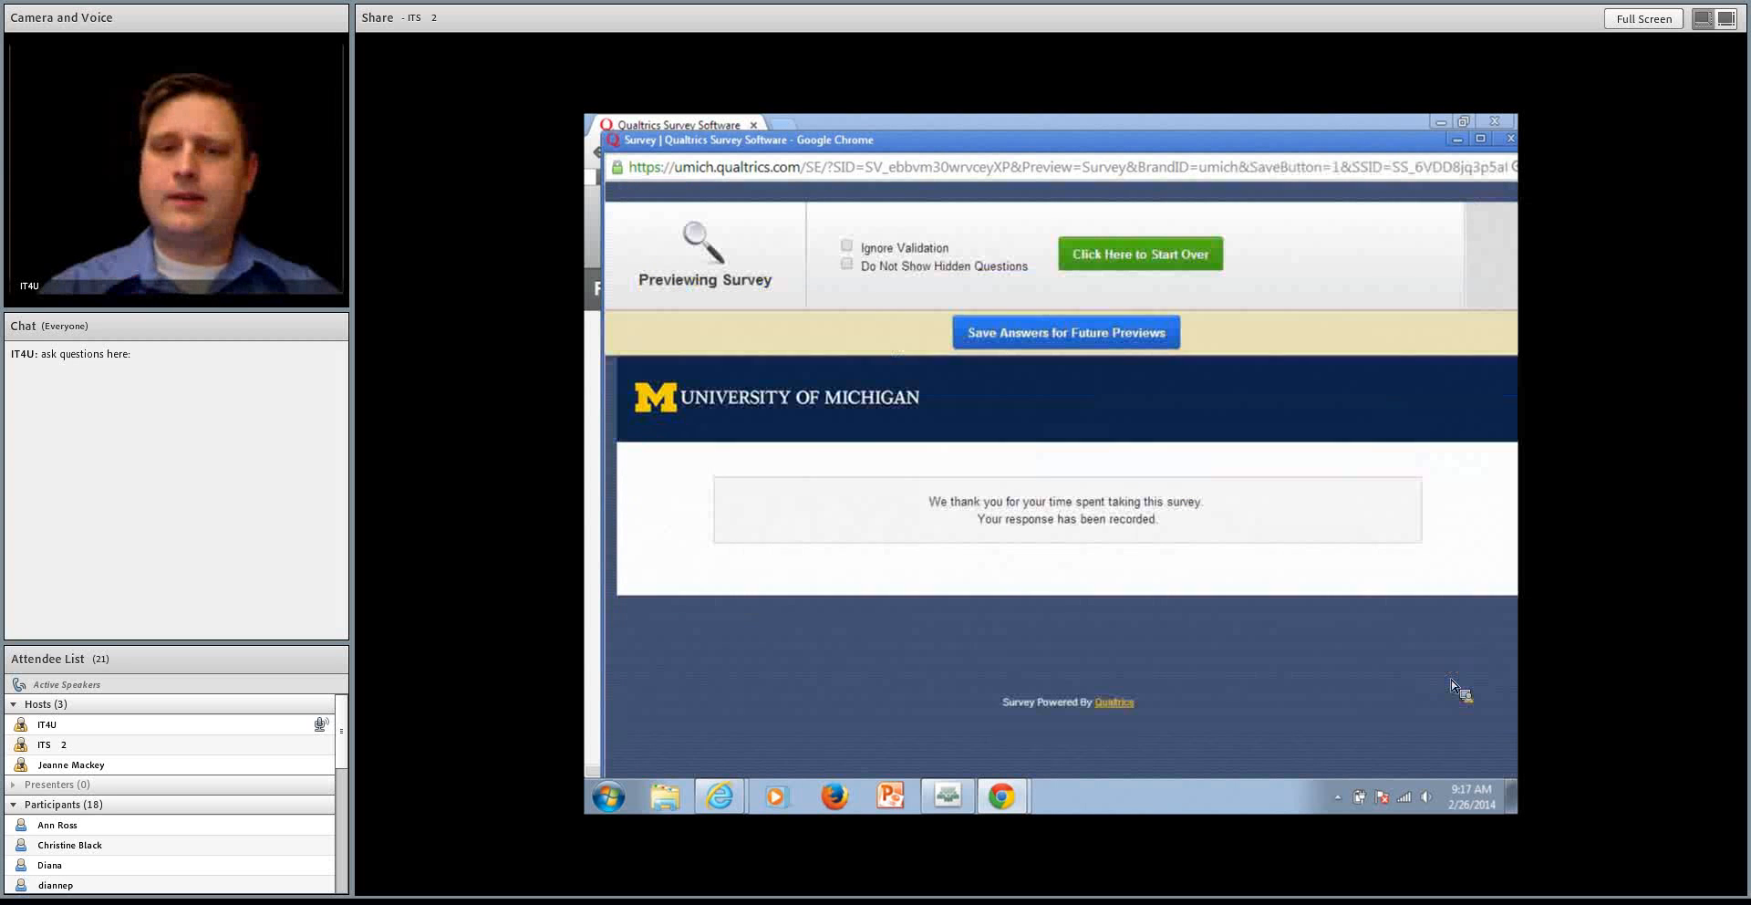
# Restart the preview, answer Female and Yes, select Cookies and Rolls as the products tried, and submit
pyautogui.click(1186, 259)
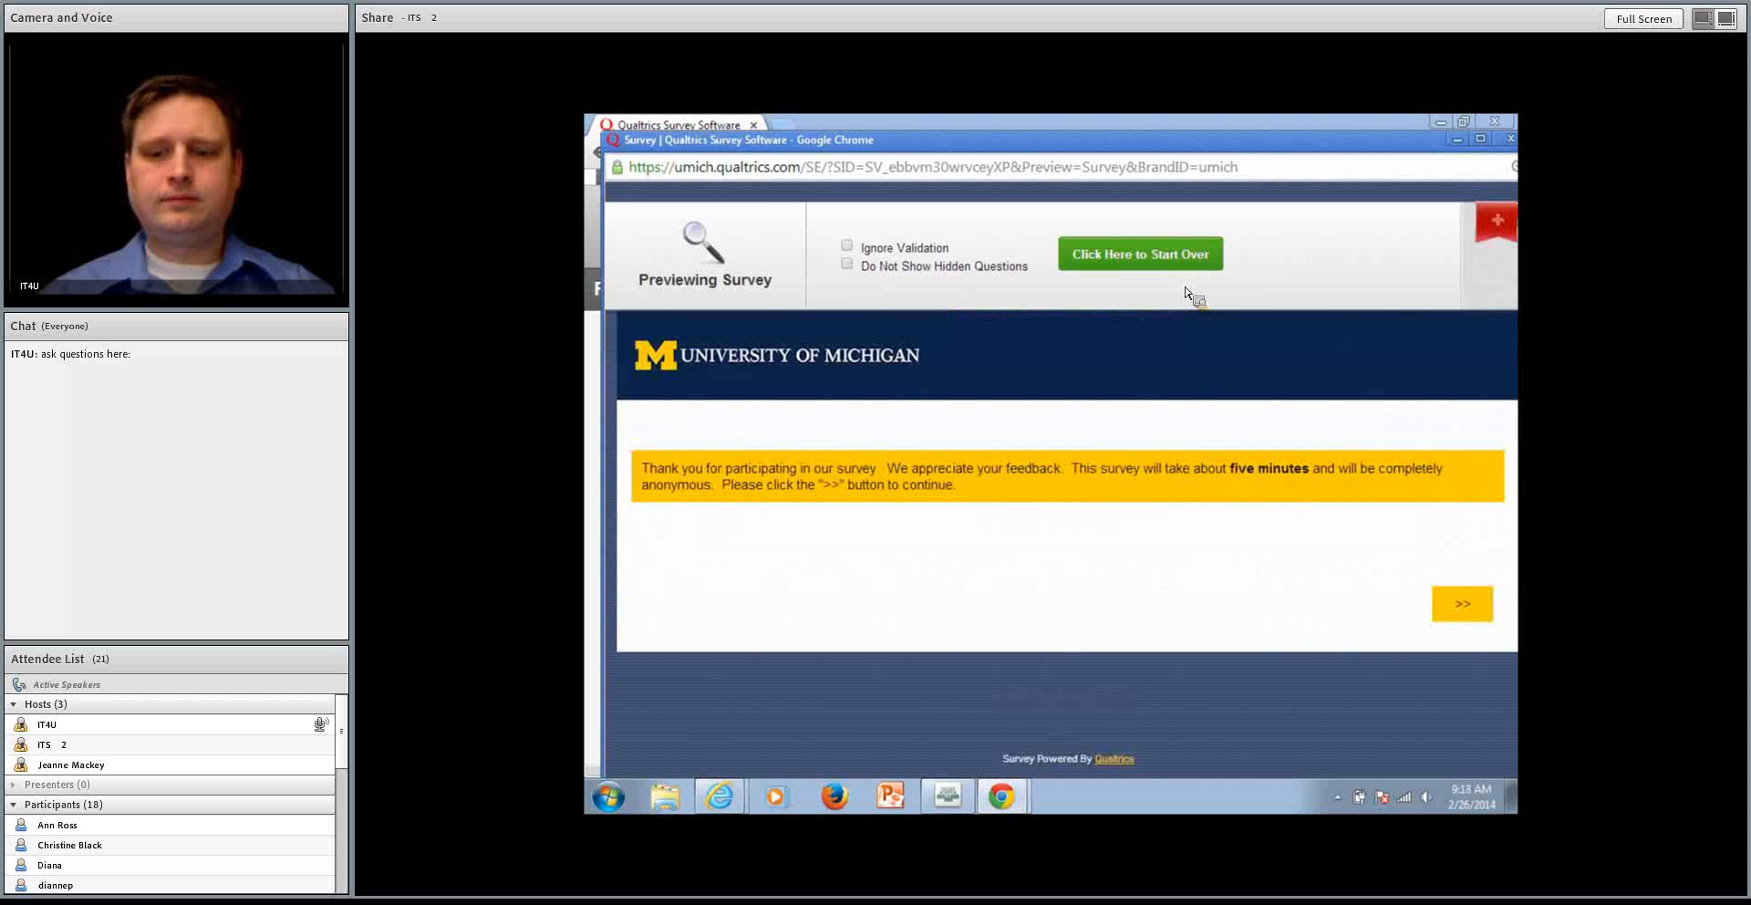
pyautogui.click(1463, 602)
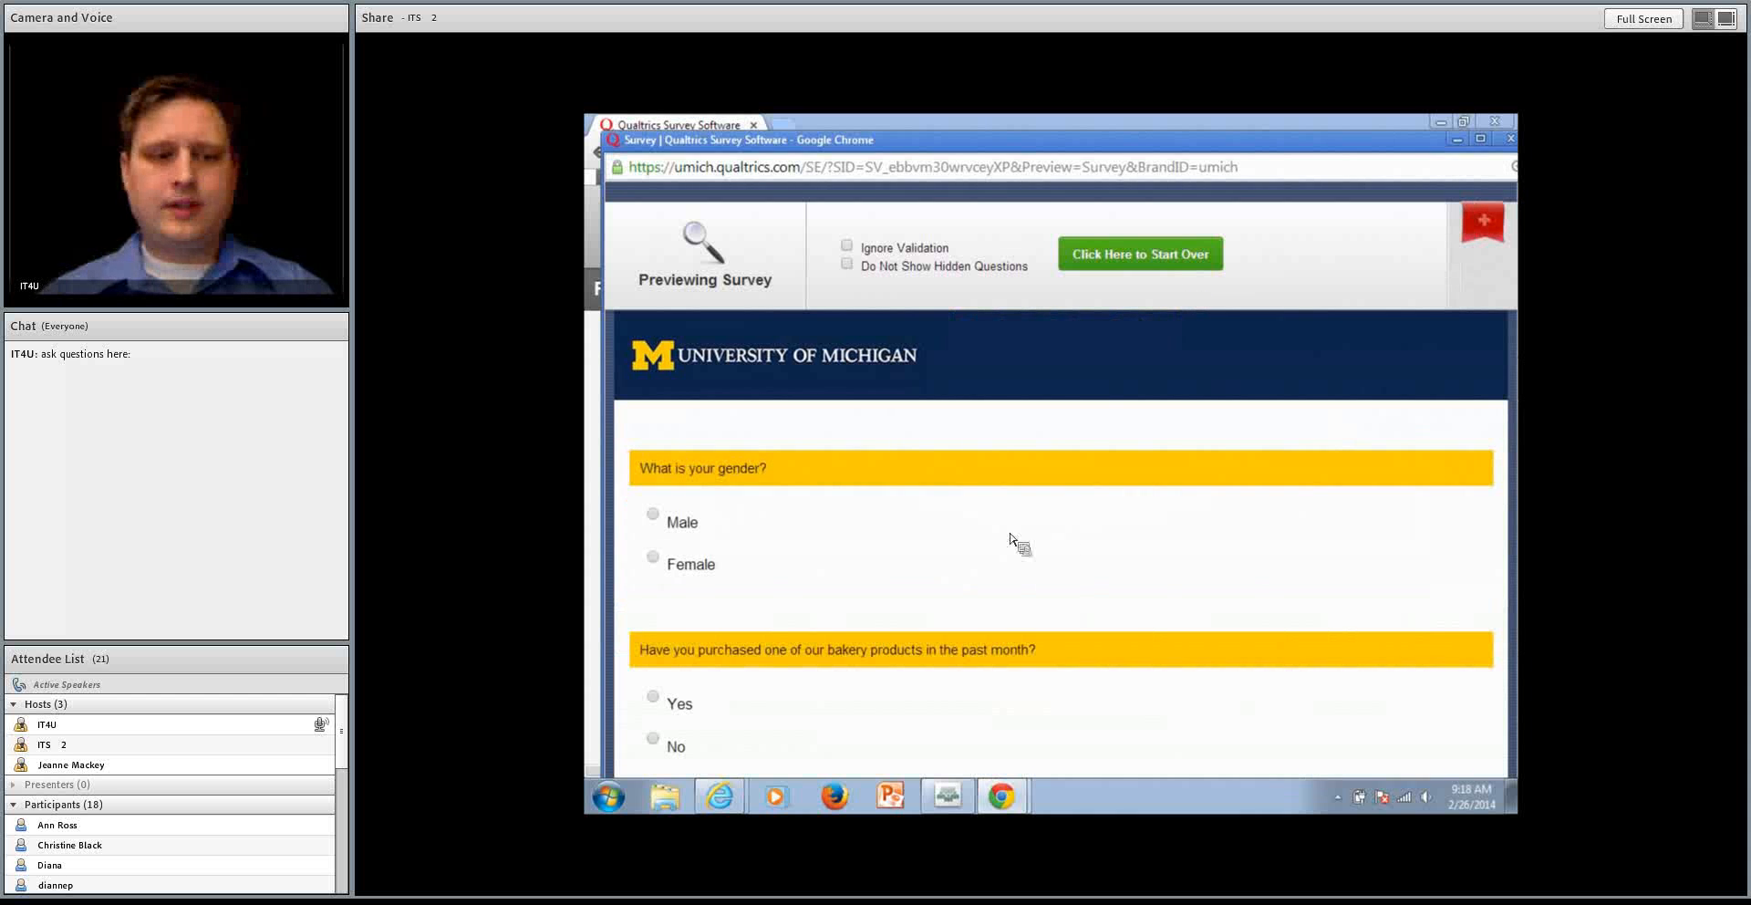
pyautogui.click(654, 556)
pyautogui.scroll(-2, 723, 571)
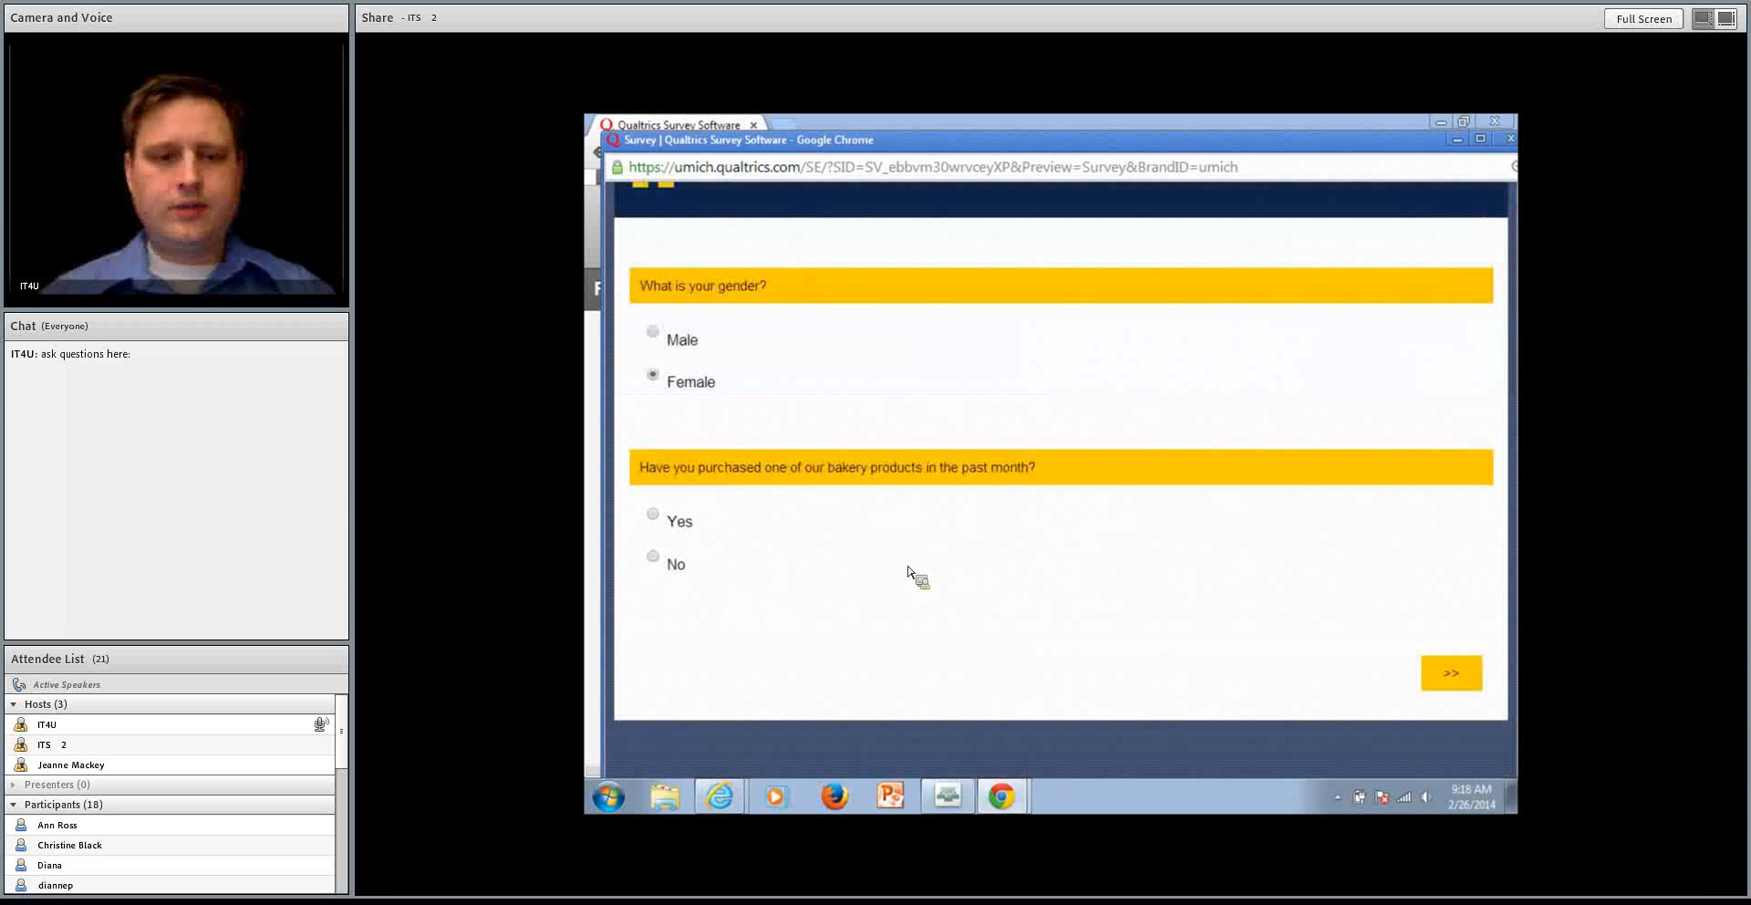
pyautogui.click(654, 516)
pyautogui.click(1475, 683)
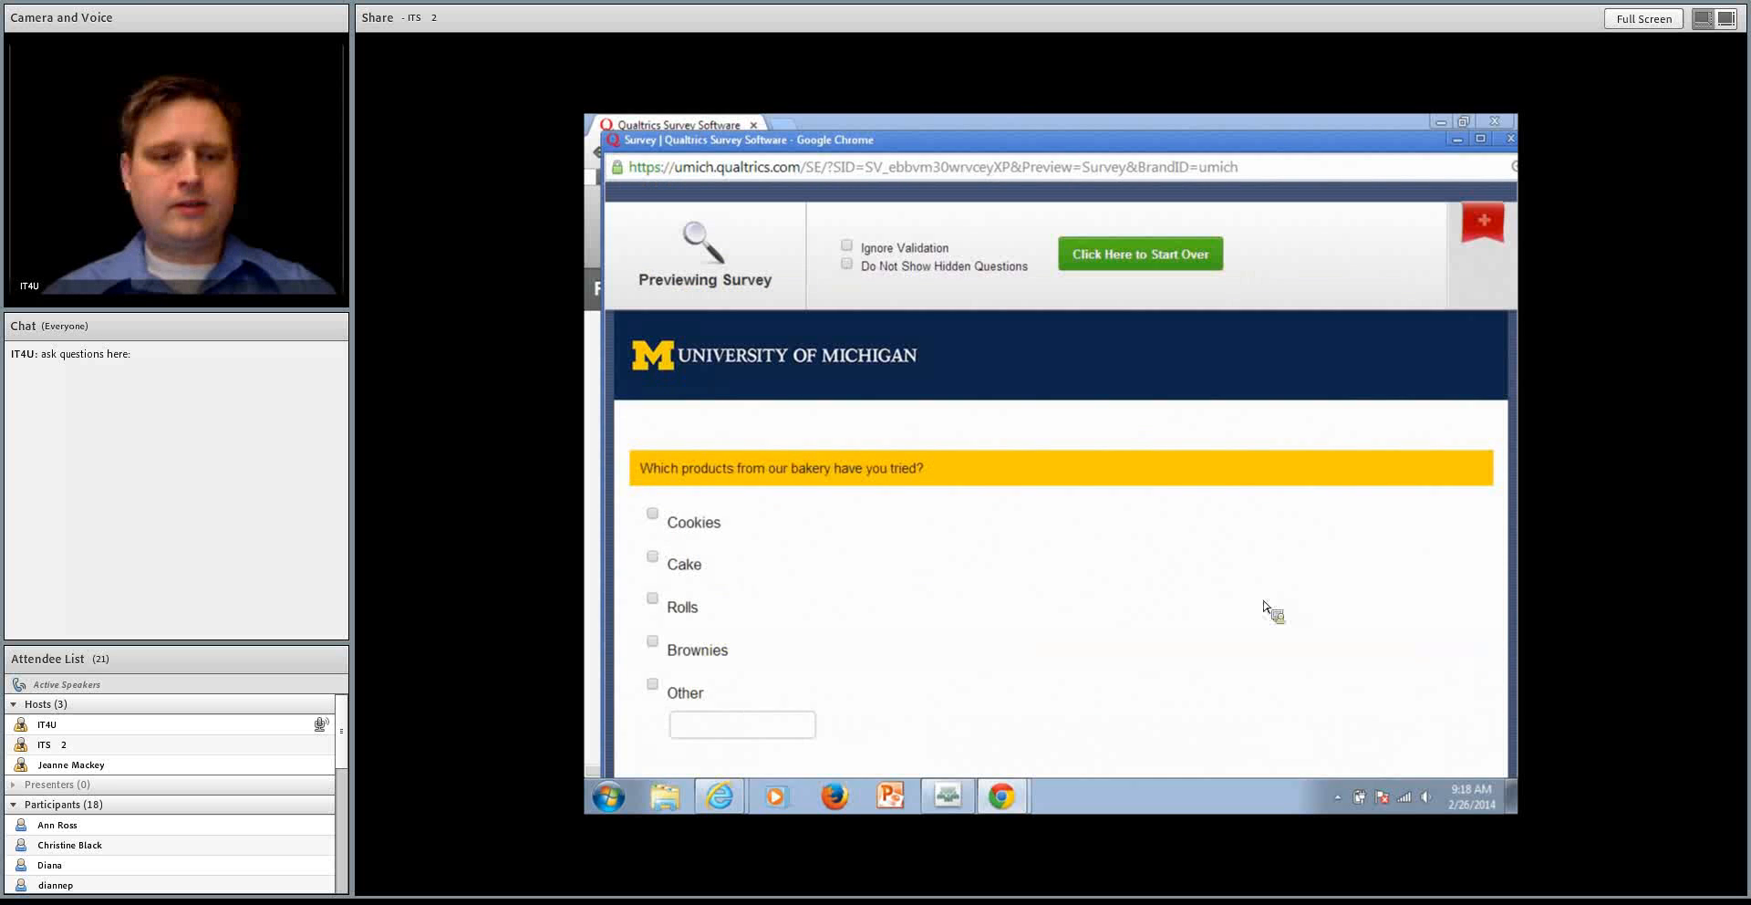
pyautogui.scroll(-2, 1267, 607)
pyautogui.click(653, 344)
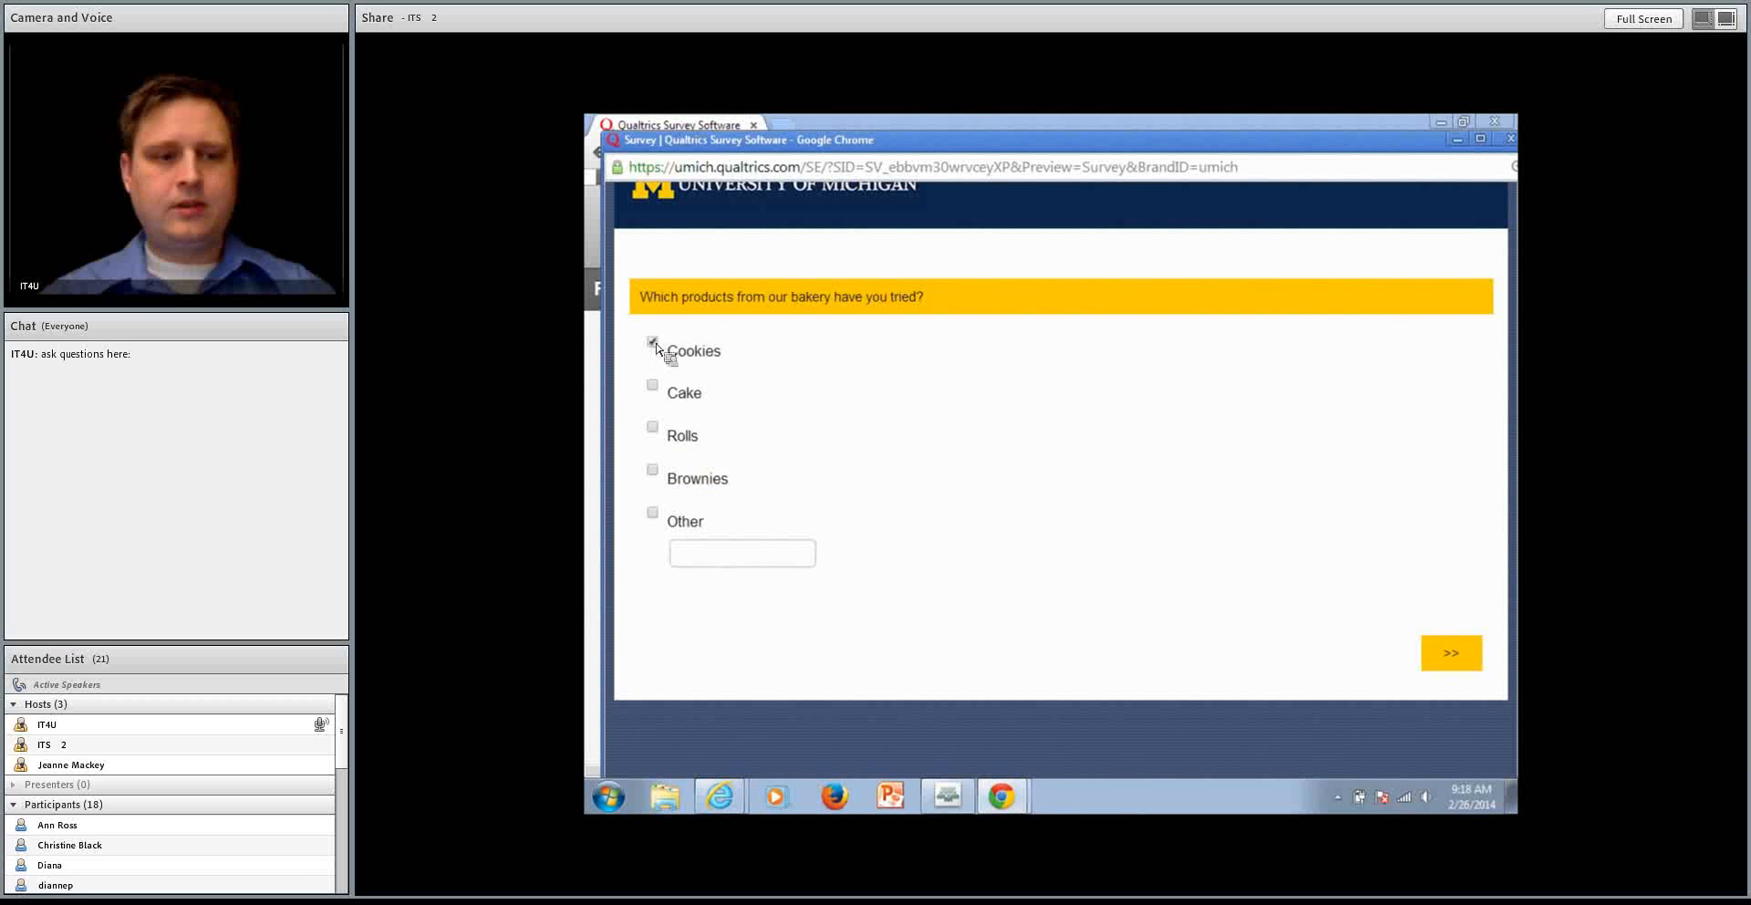
pyautogui.click(653, 427)
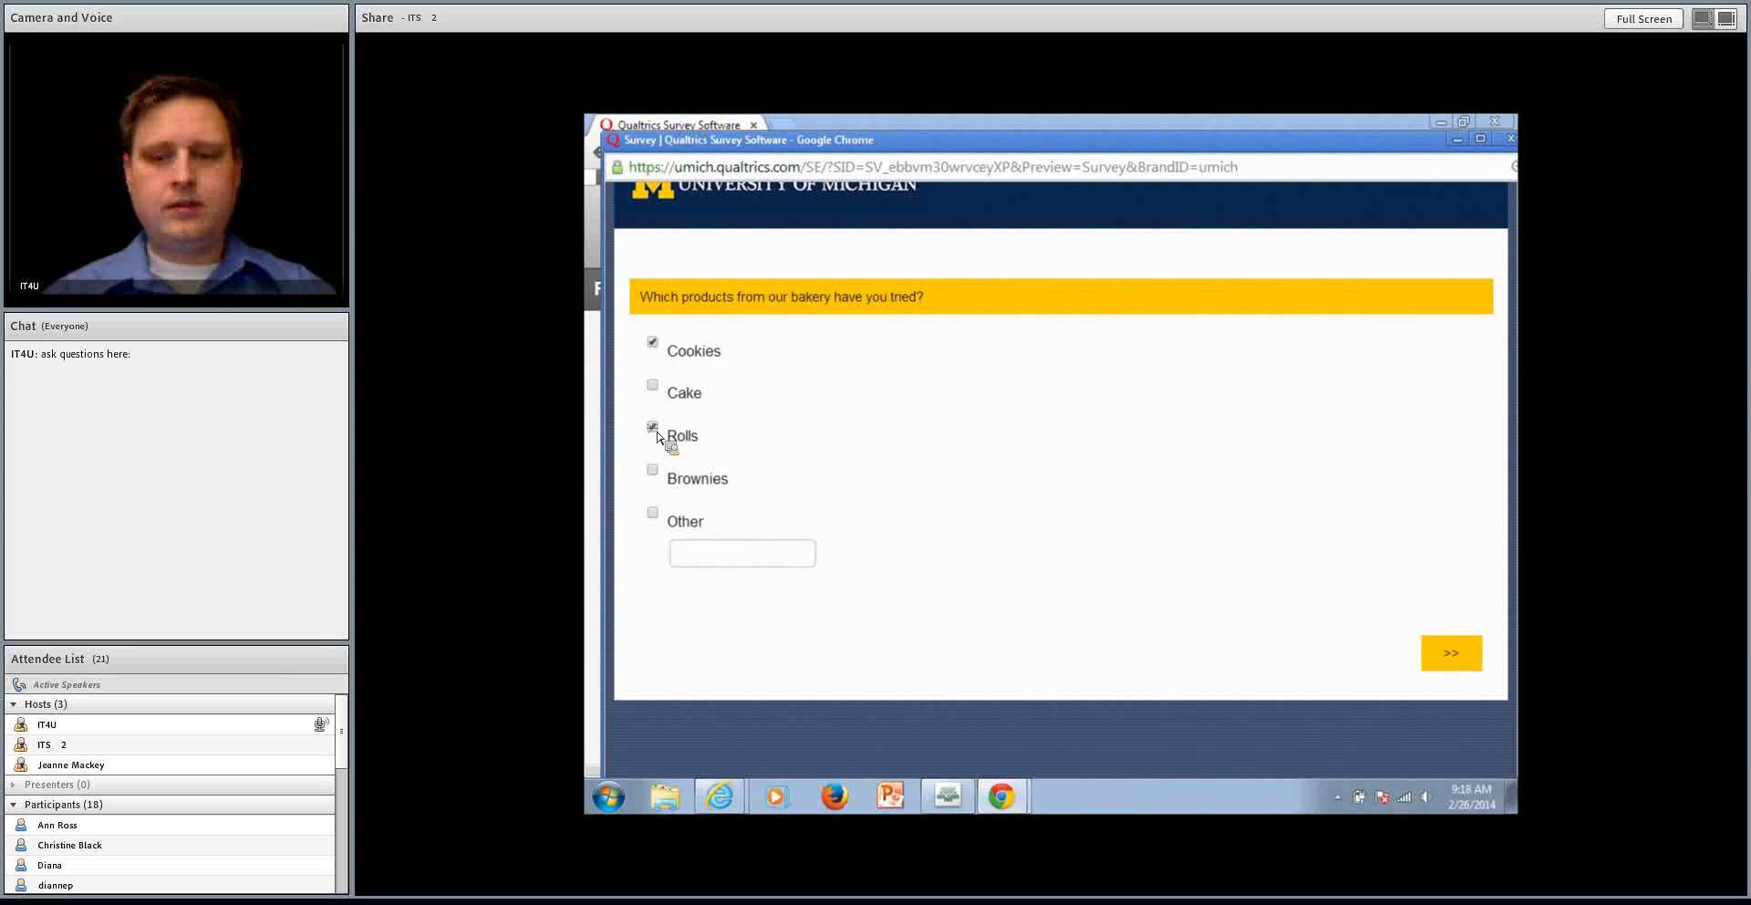
pyautogui.click(1452, 653)
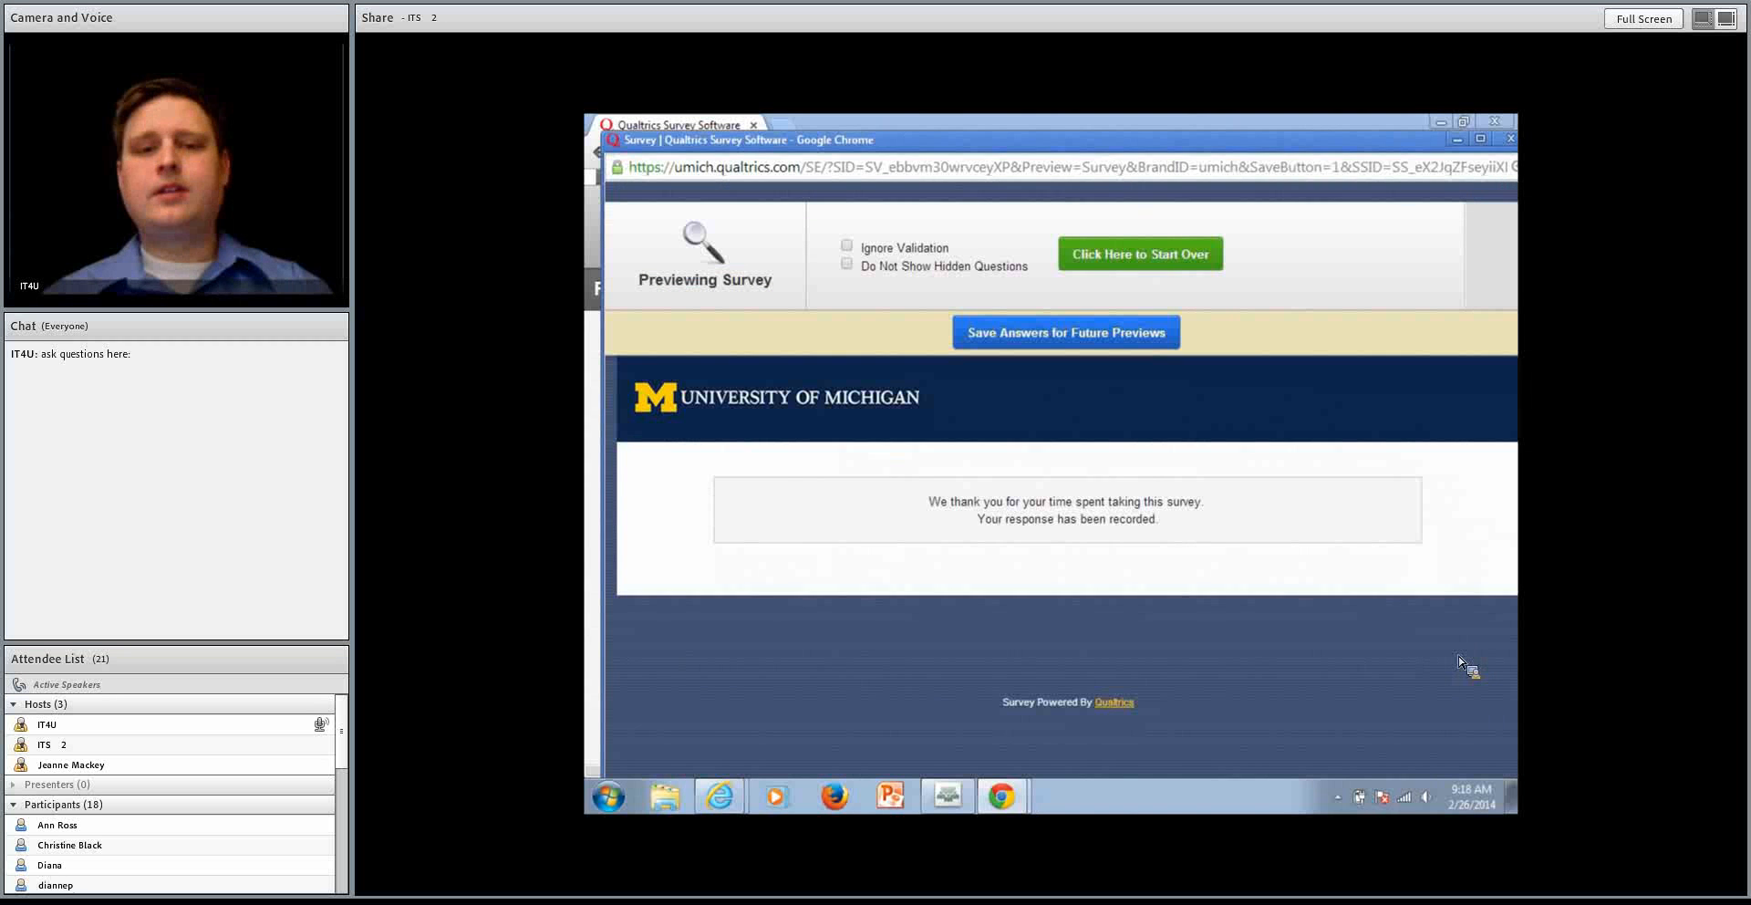
# Restart the preview, answer Female and Yes, select Cookies and Cake as the products tried, and continue
pyautogui.click(1156, 256)
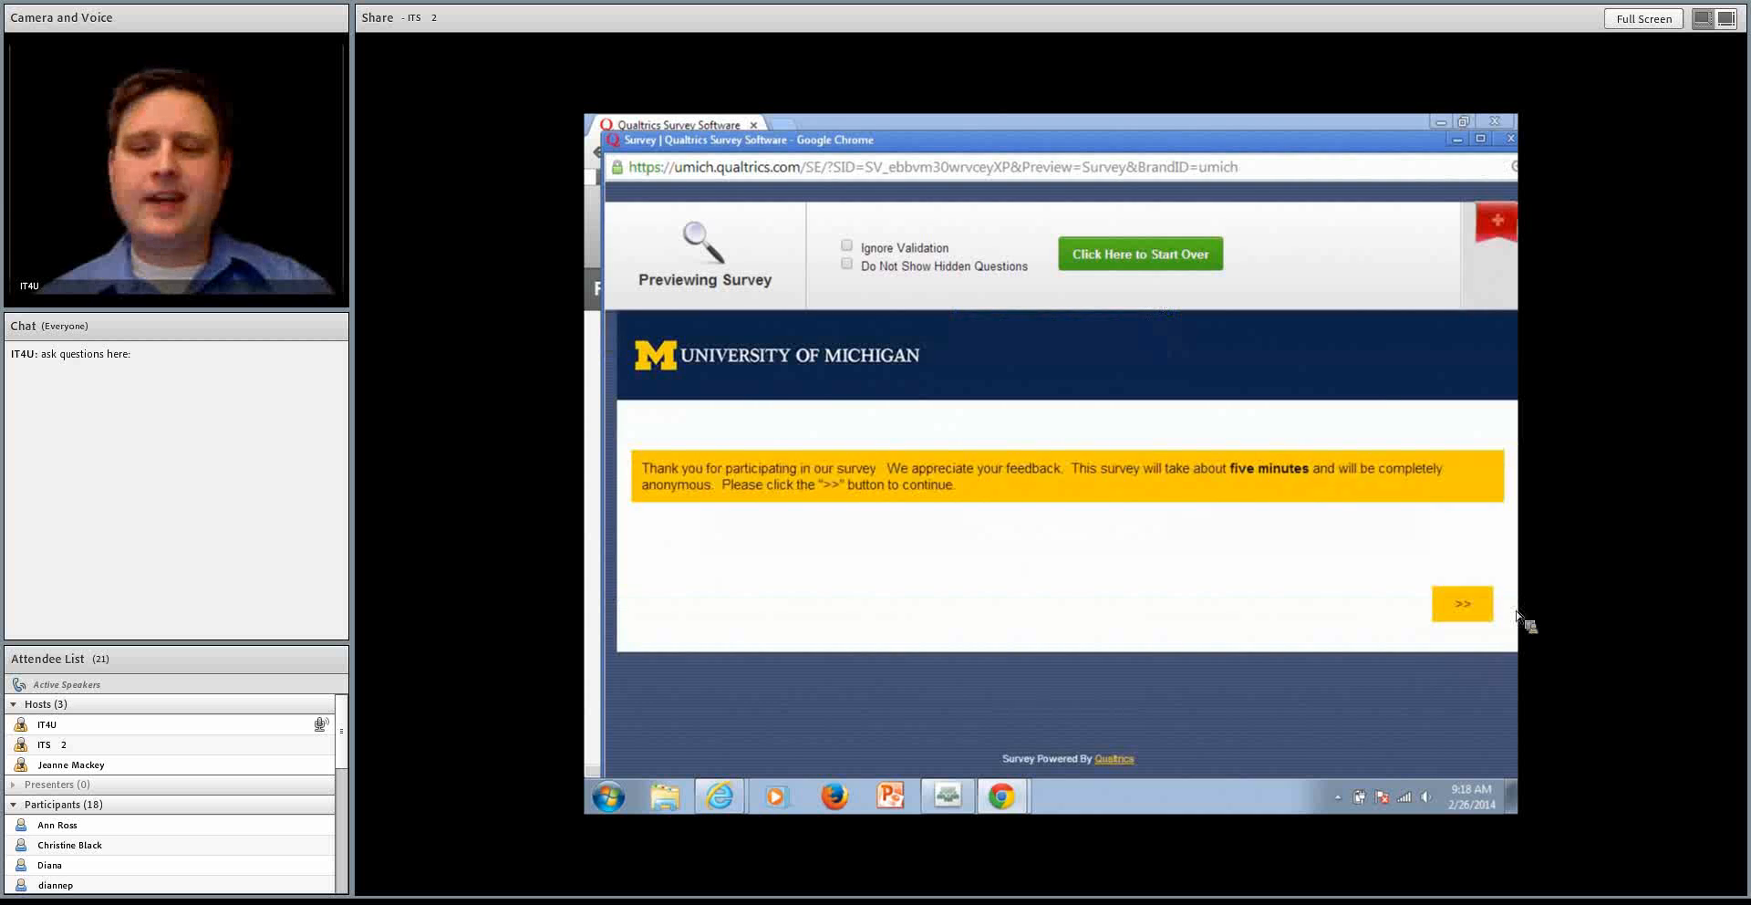
pyautogui.click(1441, 599)
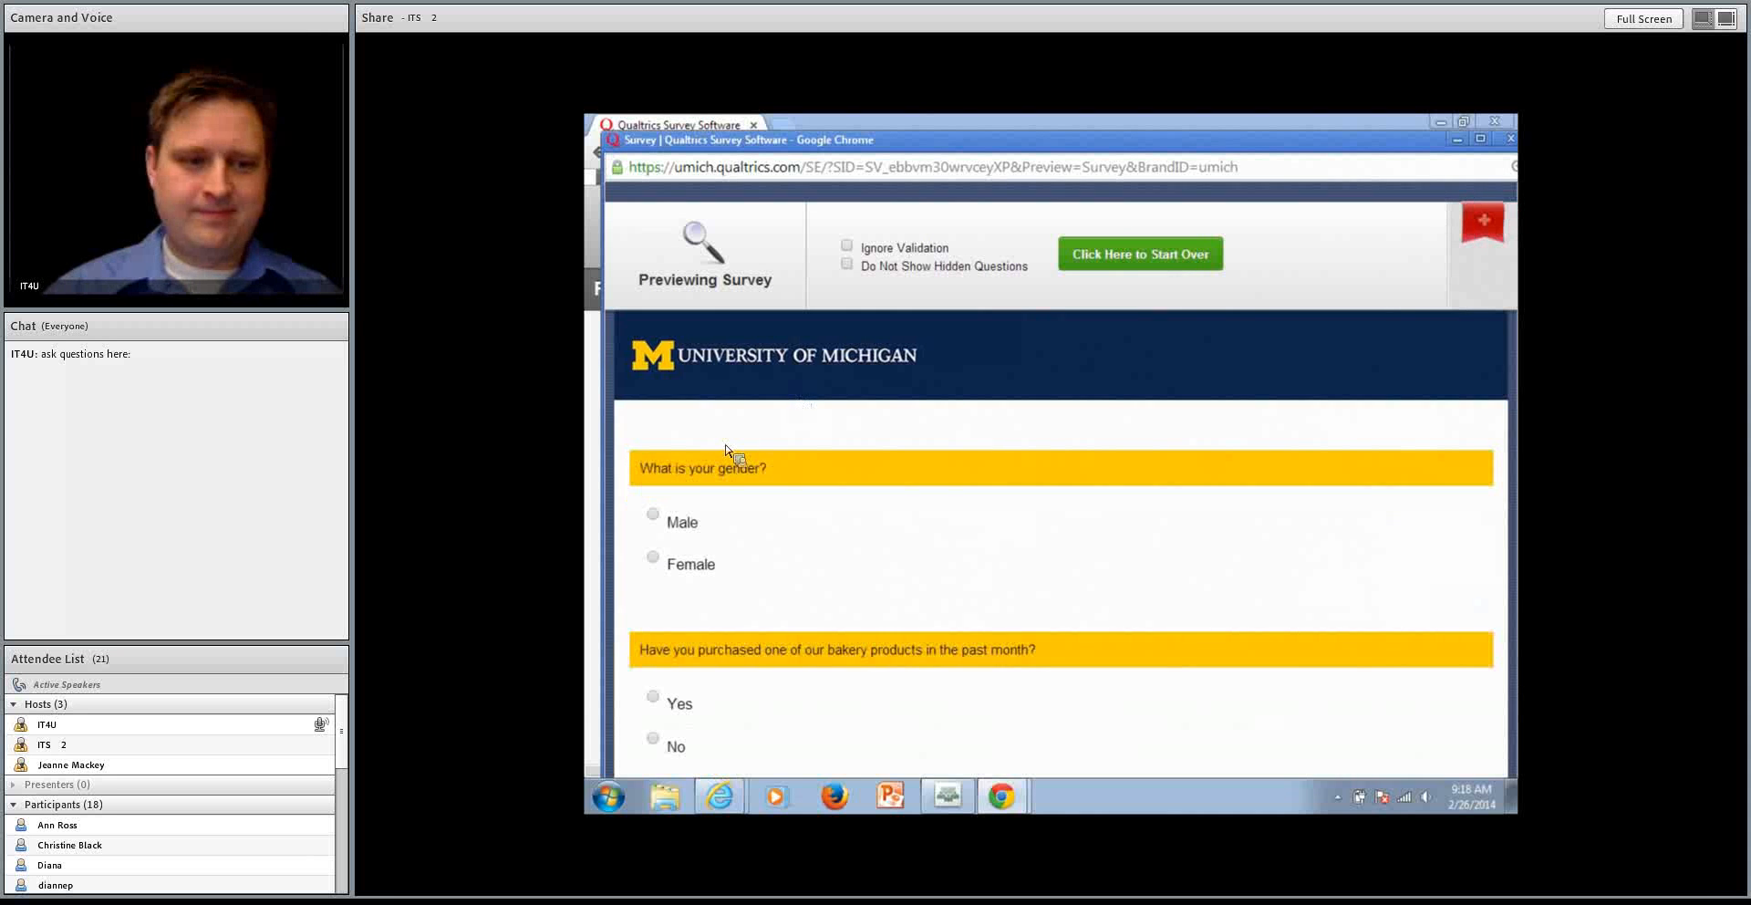
pyautogui.click(682, 564)
pyautogui.scroll(-2, 693, 567)
pyautogui.click(664, 523)
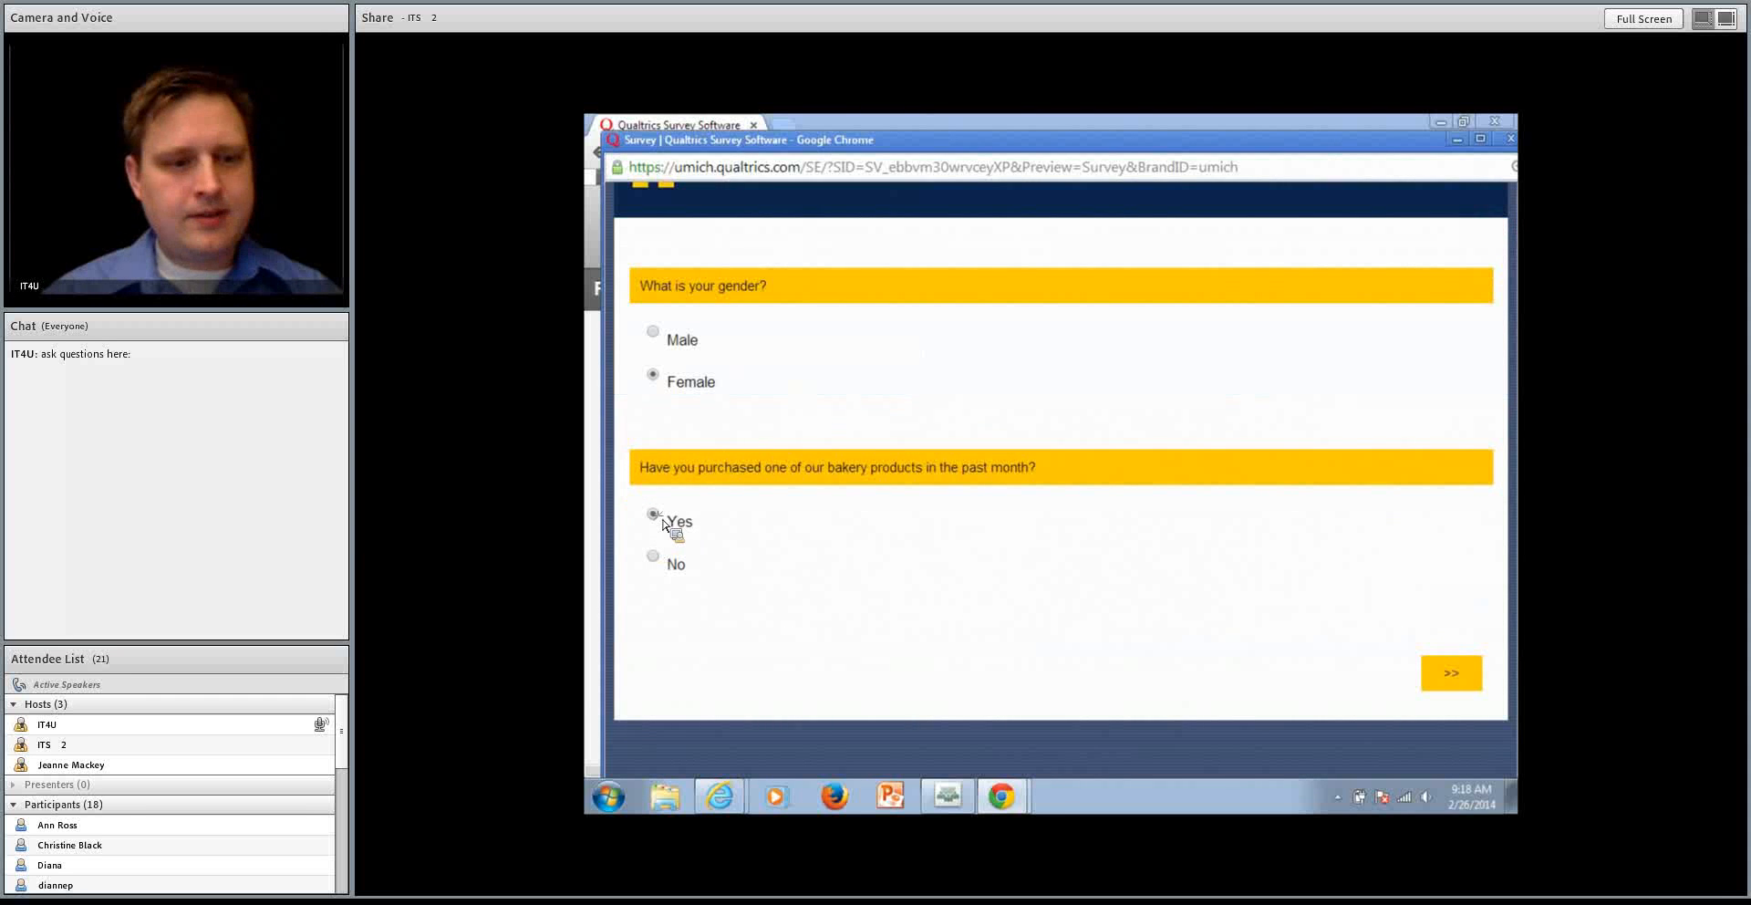
pyautogui.click(1451, 674)
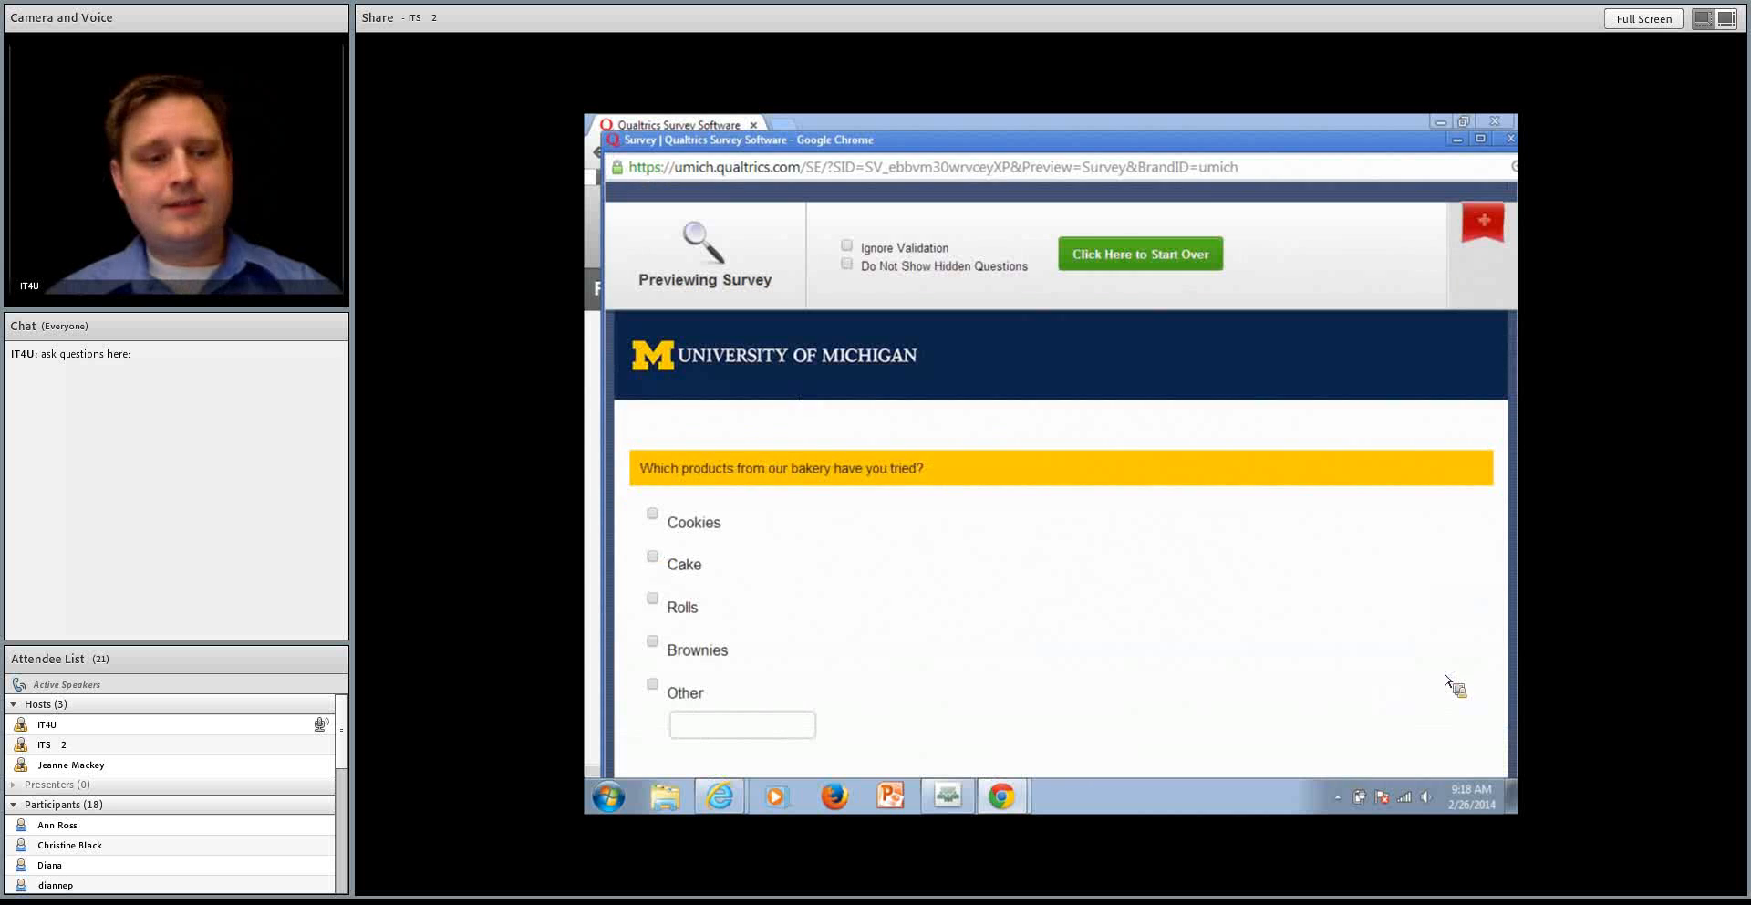
pyautogui.click(652, 516)
pyautogui.click(655, 560)
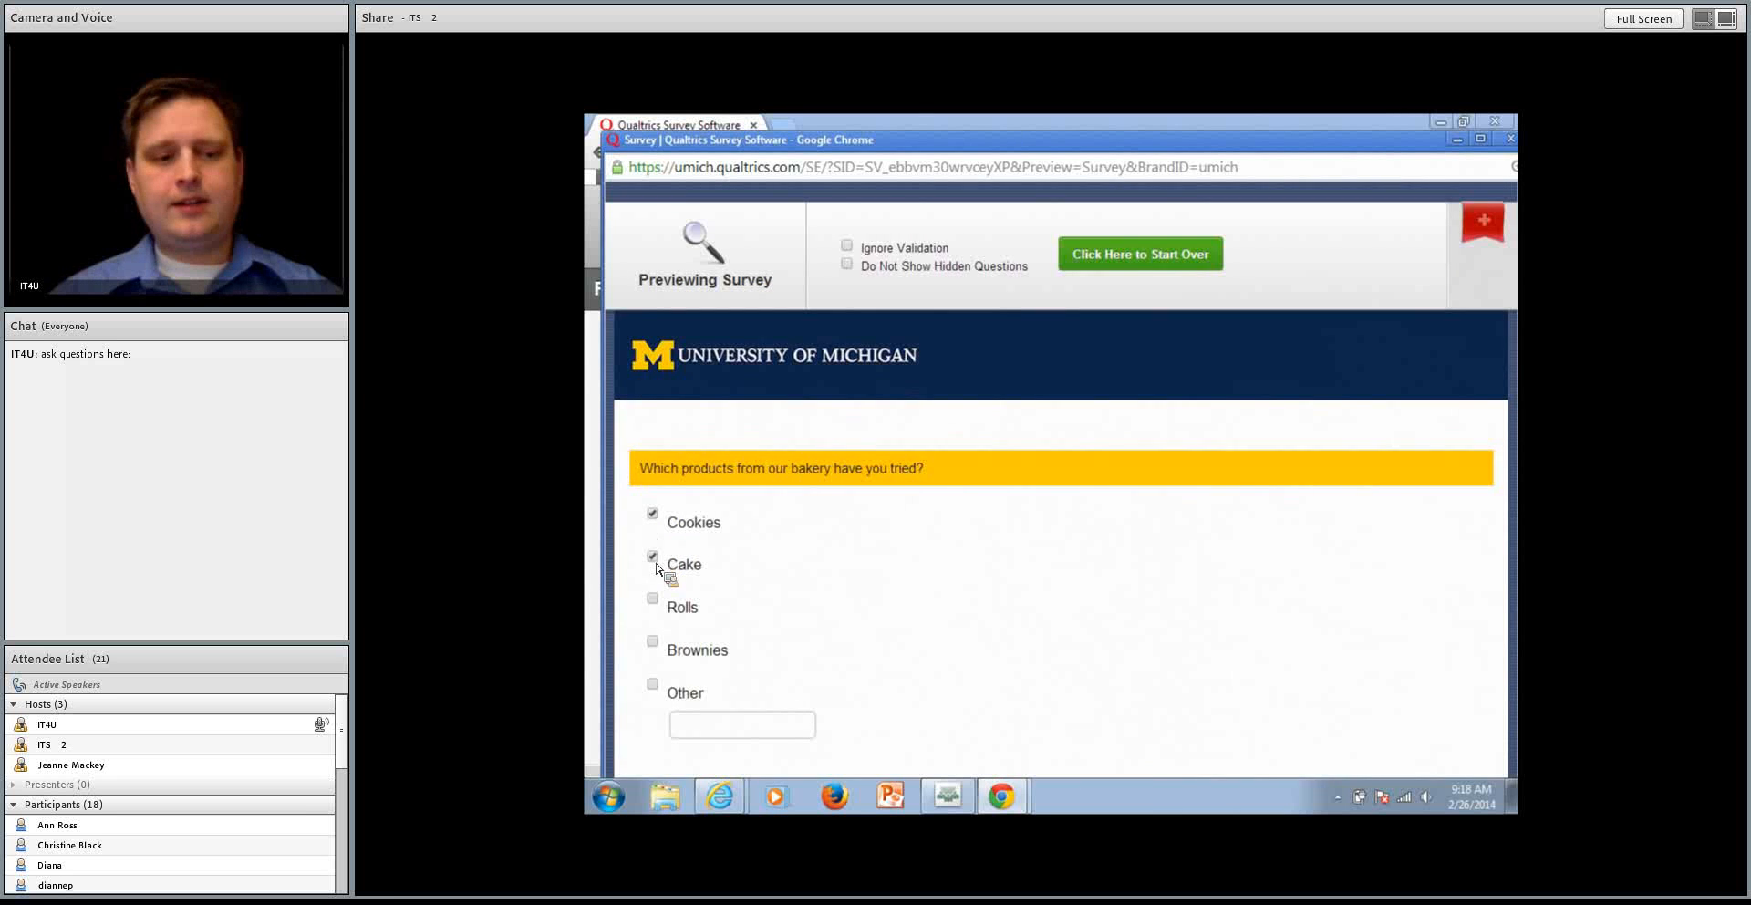
pyautogui.scroll(-2, 661, 570)
pyautogui.click(1448, 655)
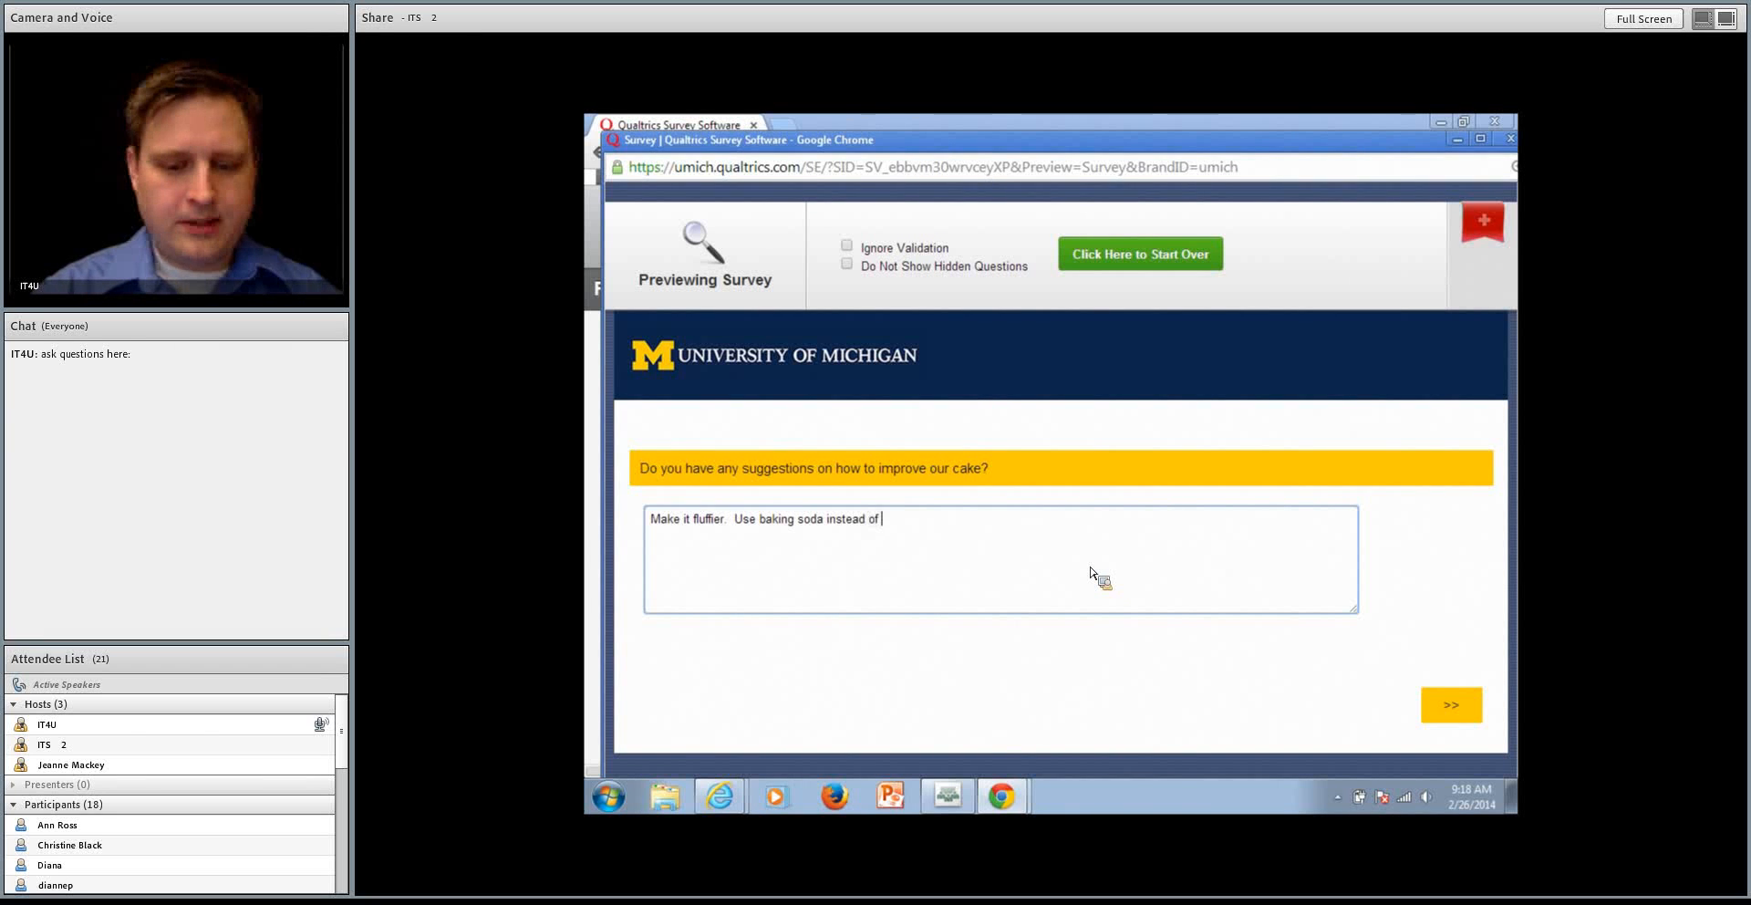
# Answer the cake question with "Make it fluffier. Use baking soda instead of baking powder", submit it and close the preview
pyautogui.write('der/')
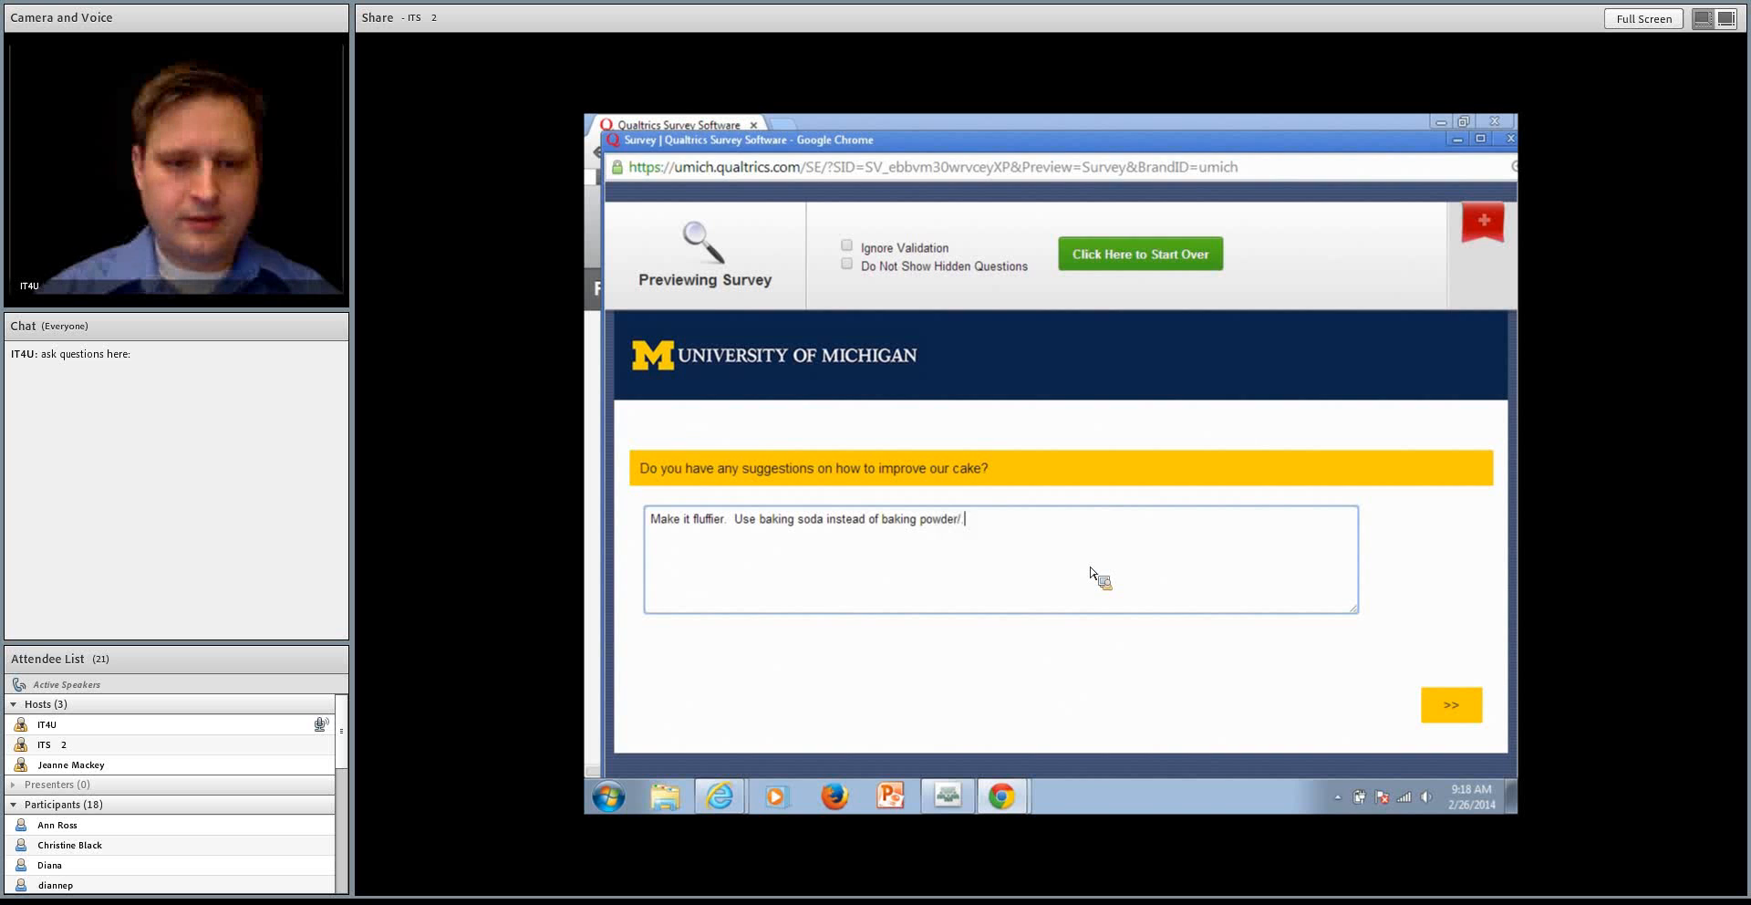
pyautogui.click(1441, 704)
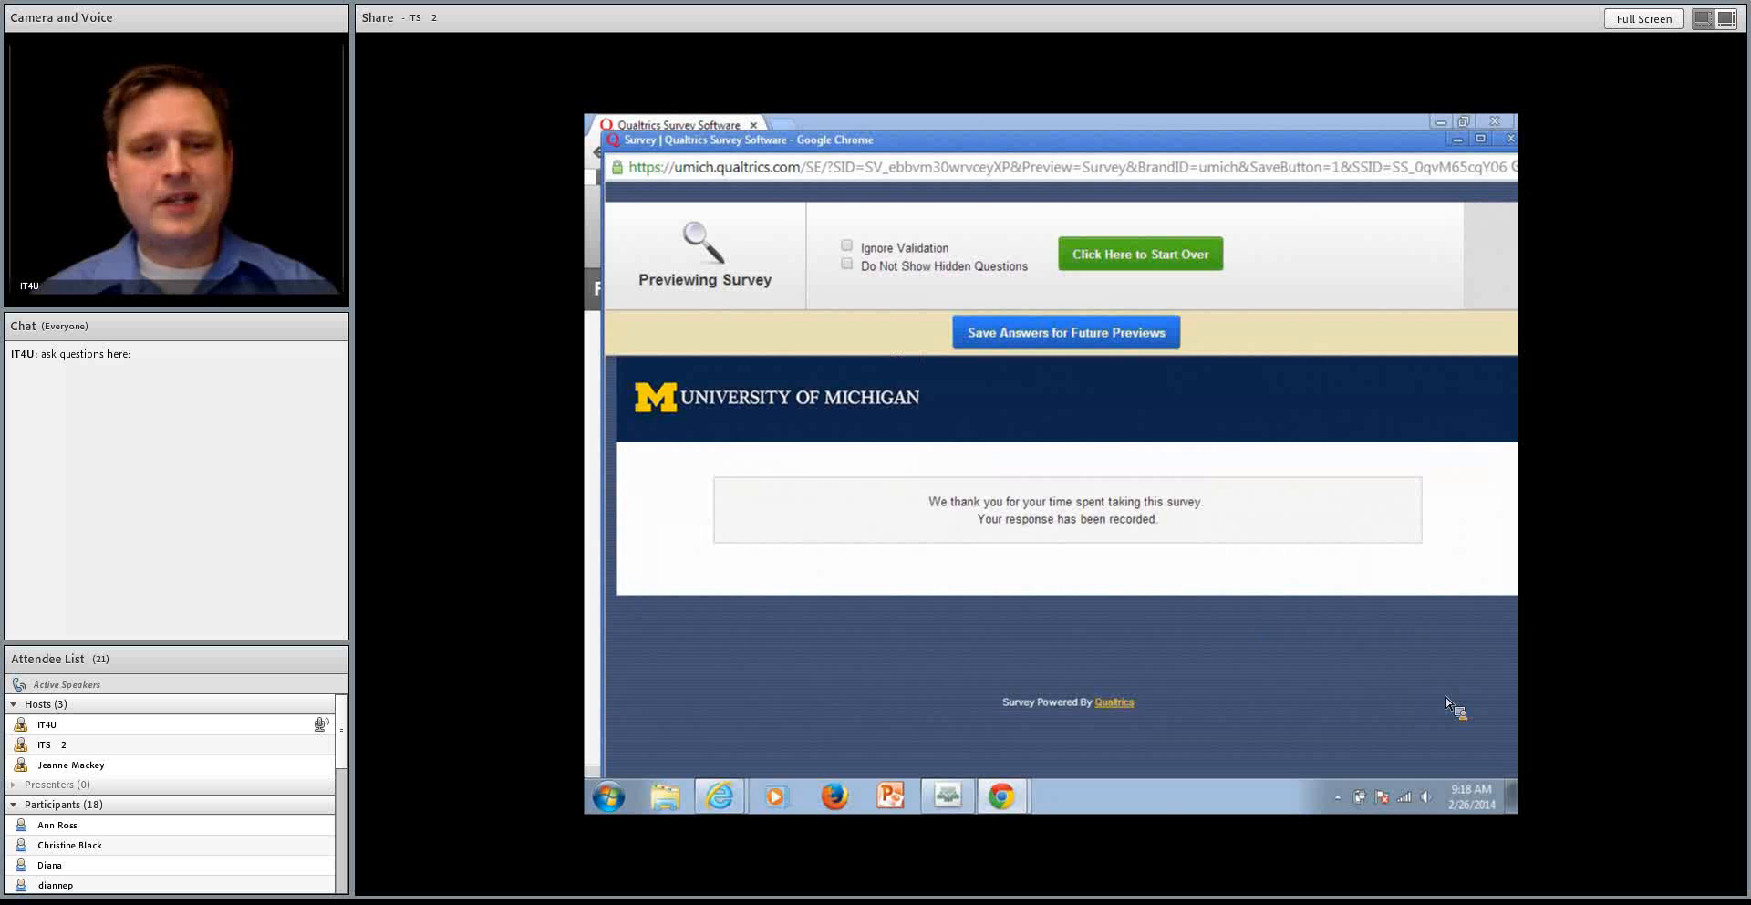
pyautogui.hotkey('ctrl', 'w')
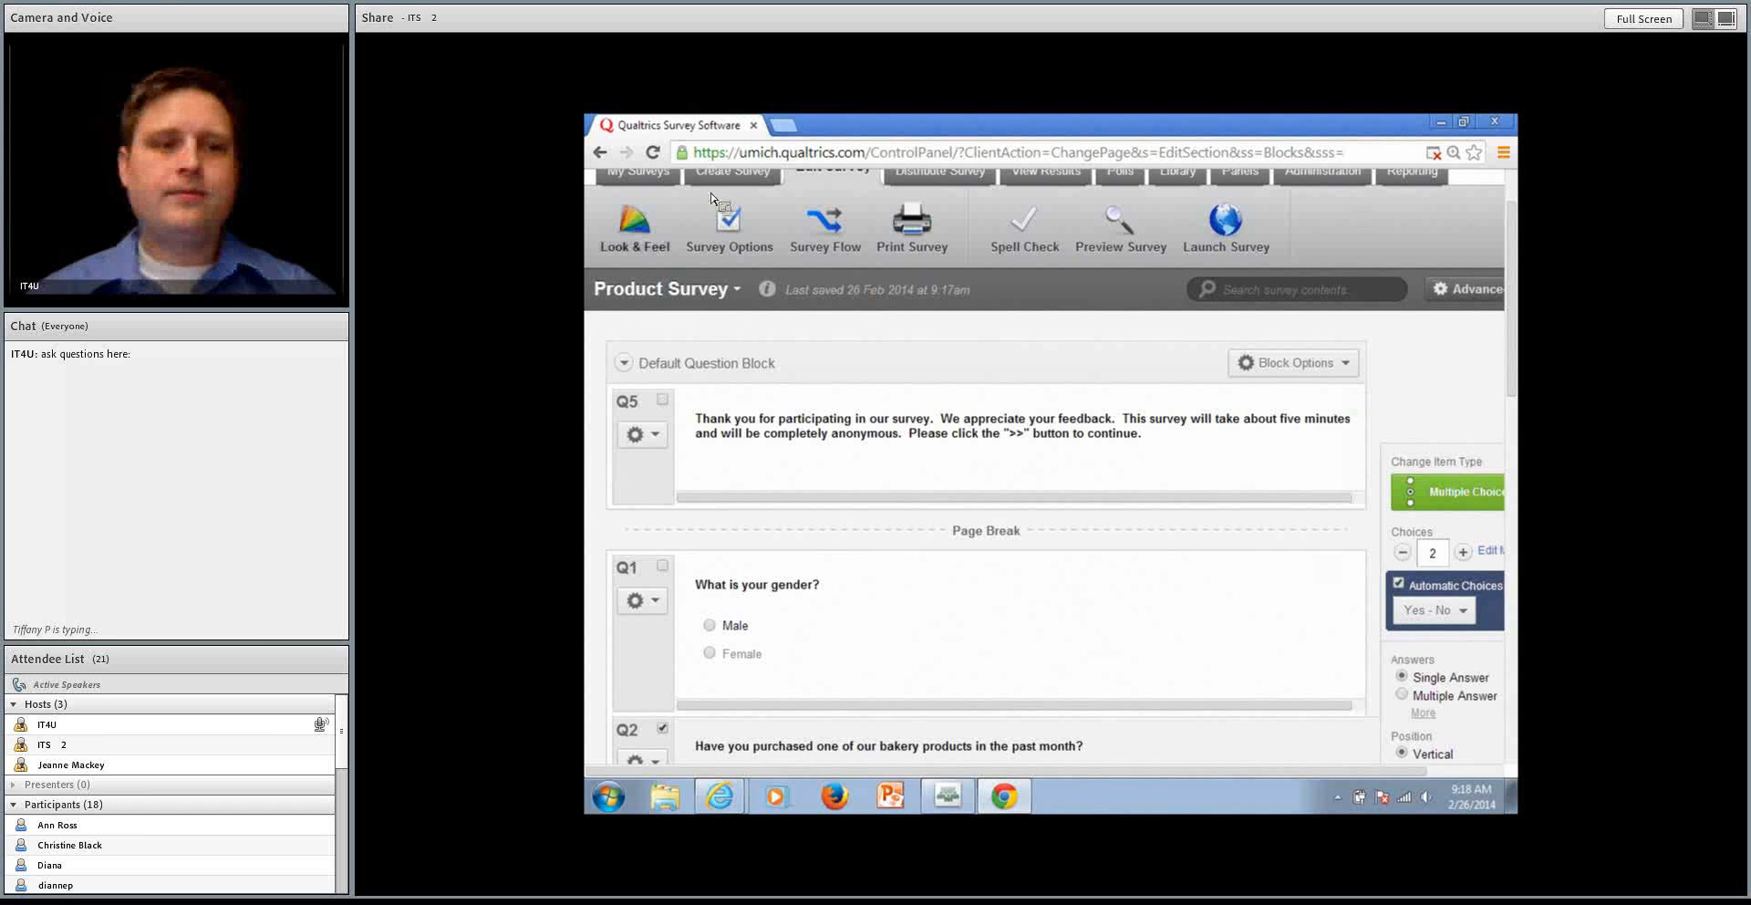
# Open the survey's Look and Feel settings and view the available University of Michigan themes
pyautogui.click(630, 219)
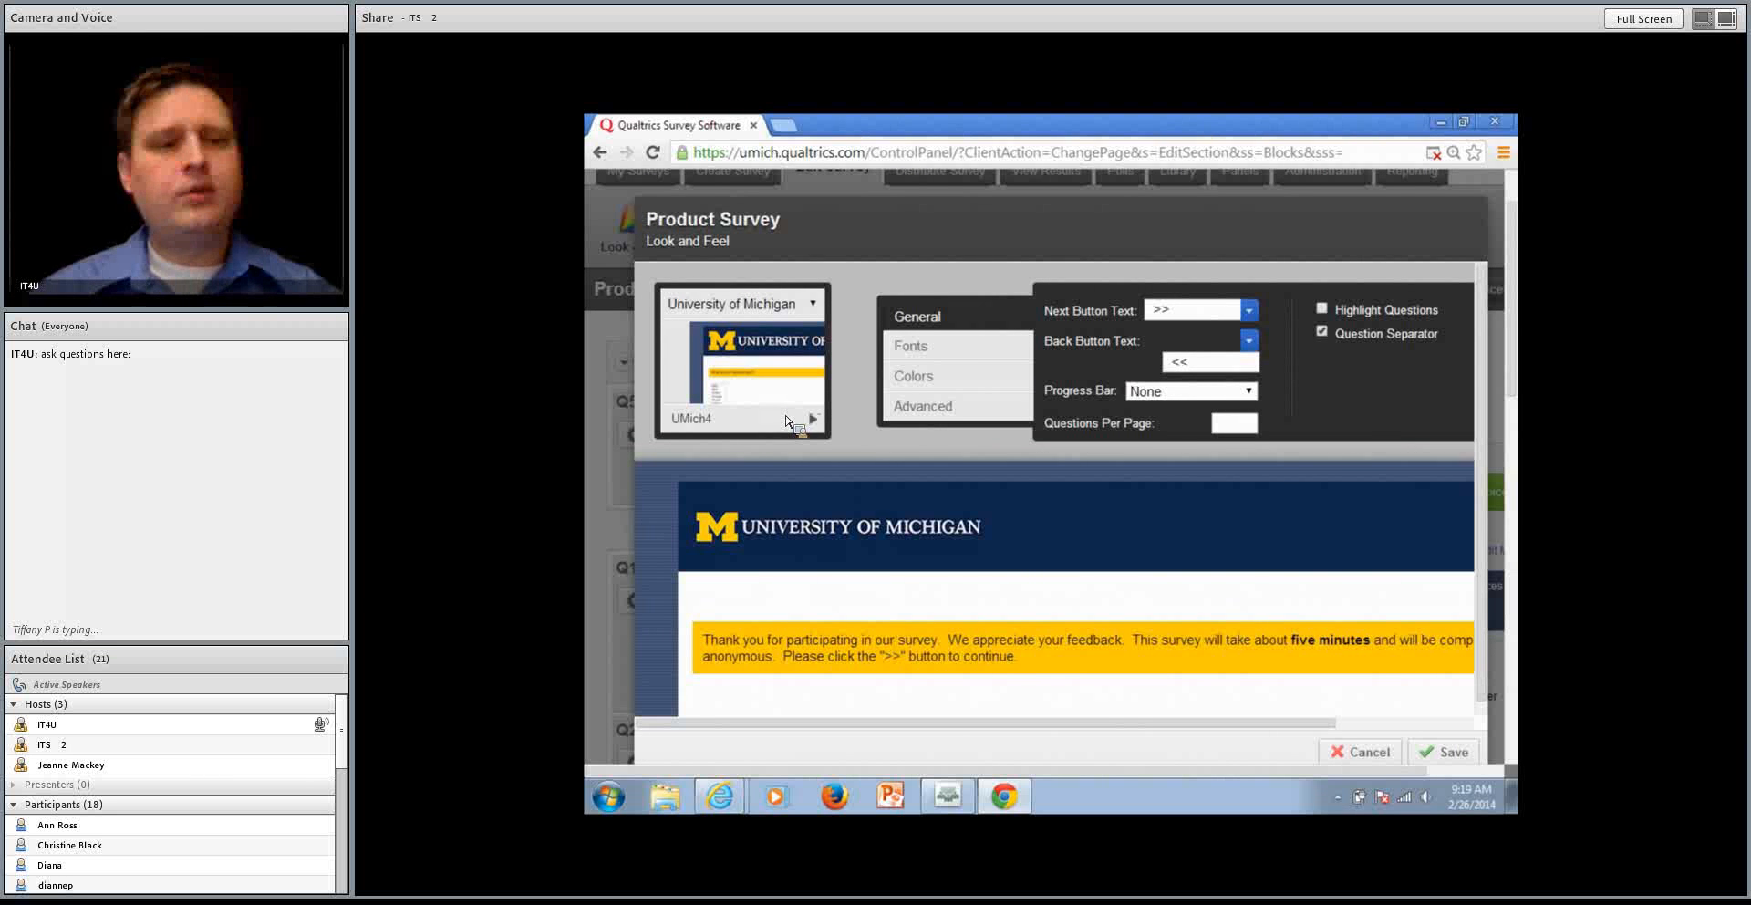
pyautogui.click(1368, 754)
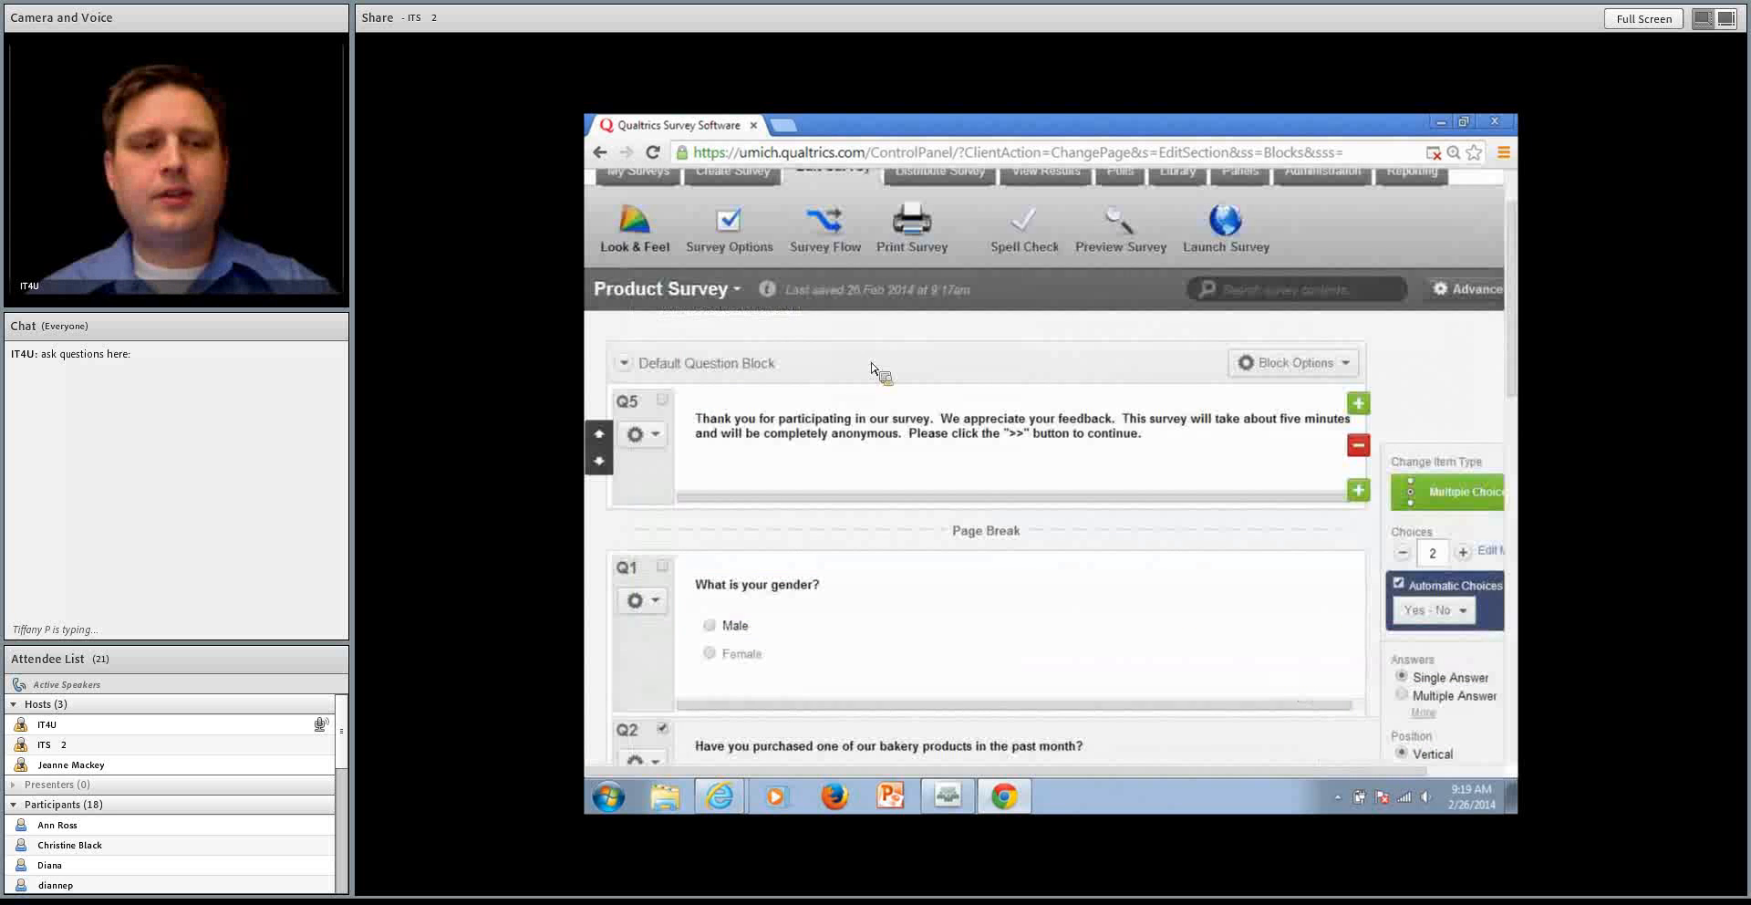
pyautogui.click(644, 230)
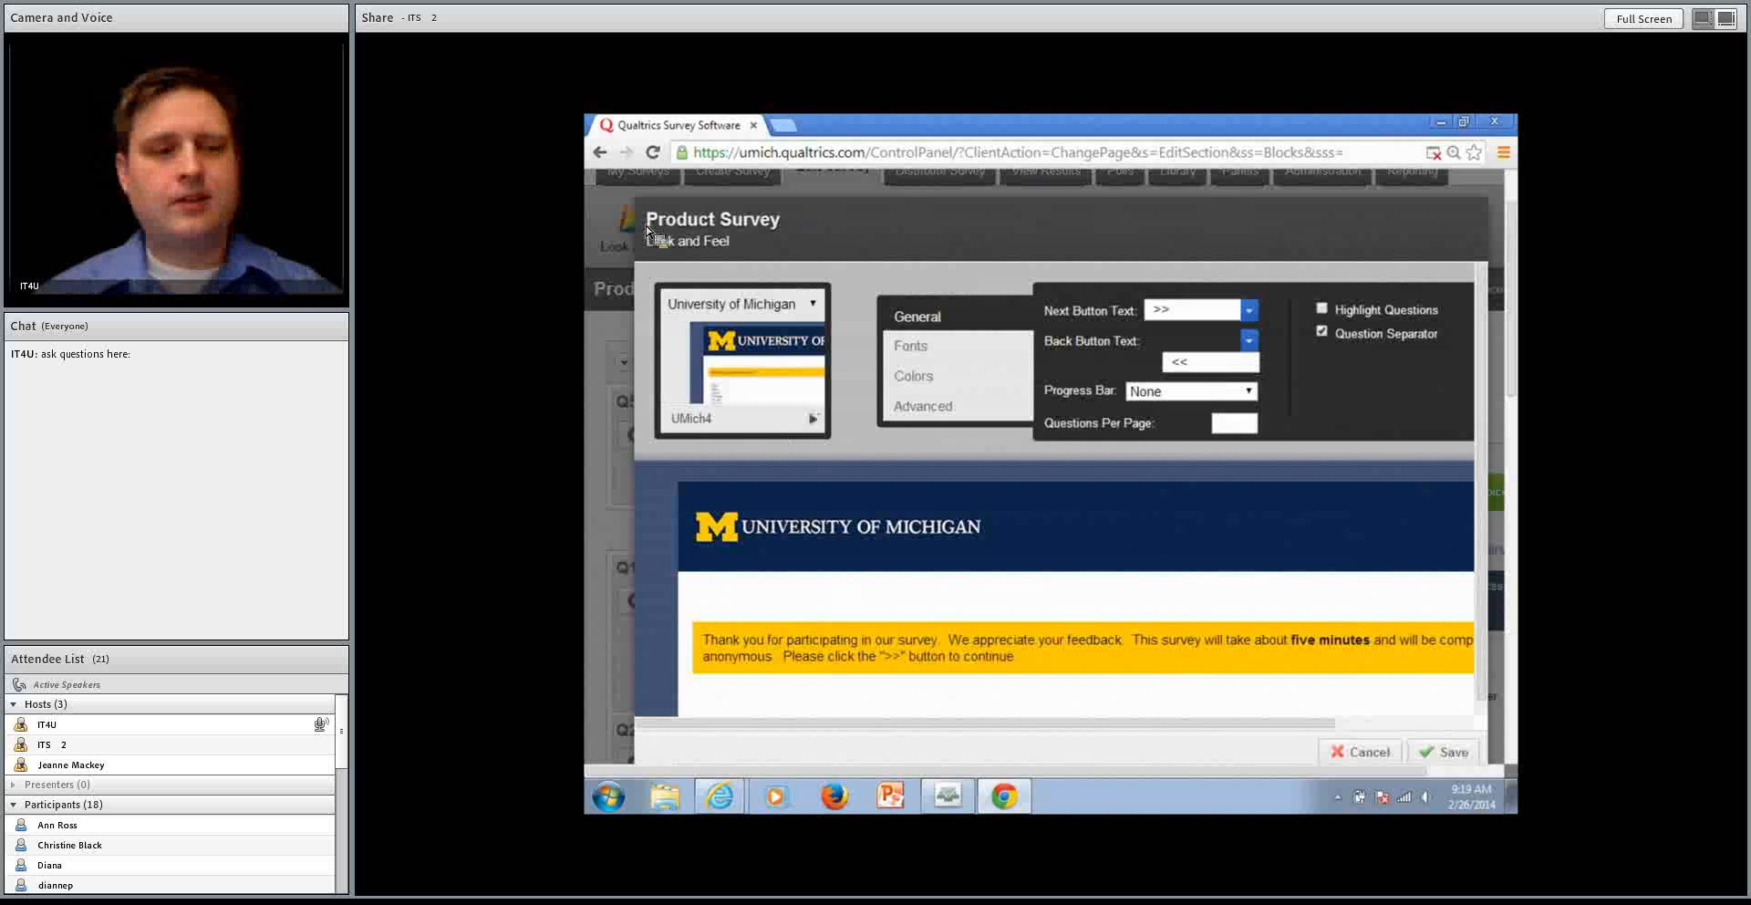
pyautogui.click(812, 419)
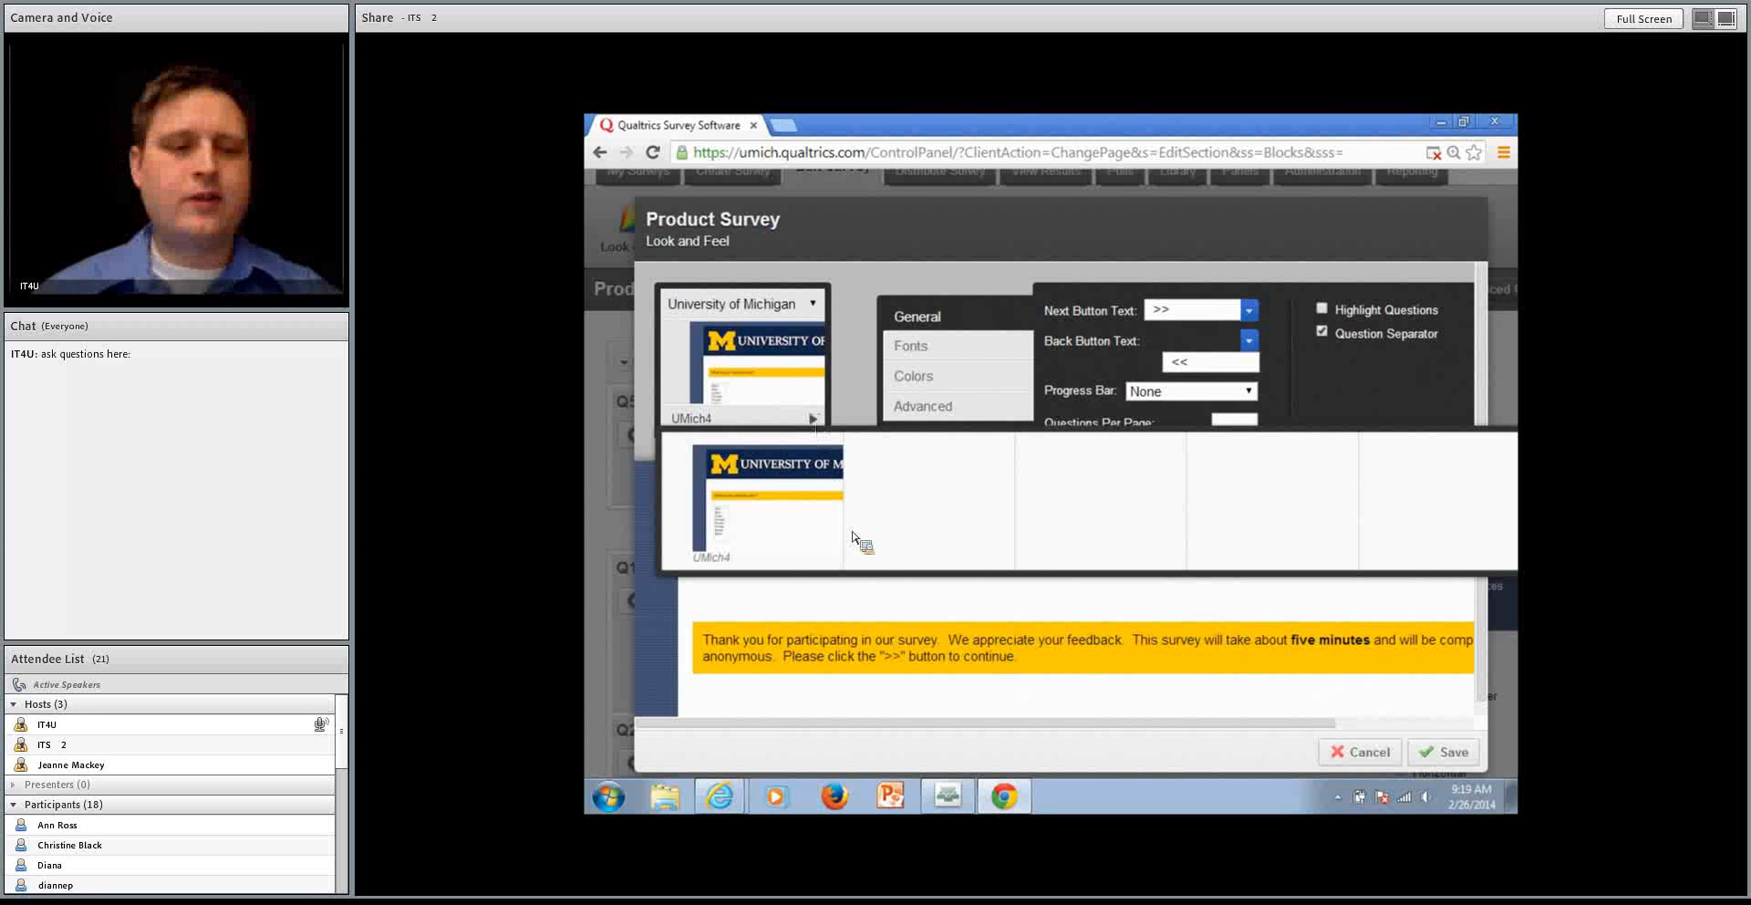
pyautogui.click(893, 601)
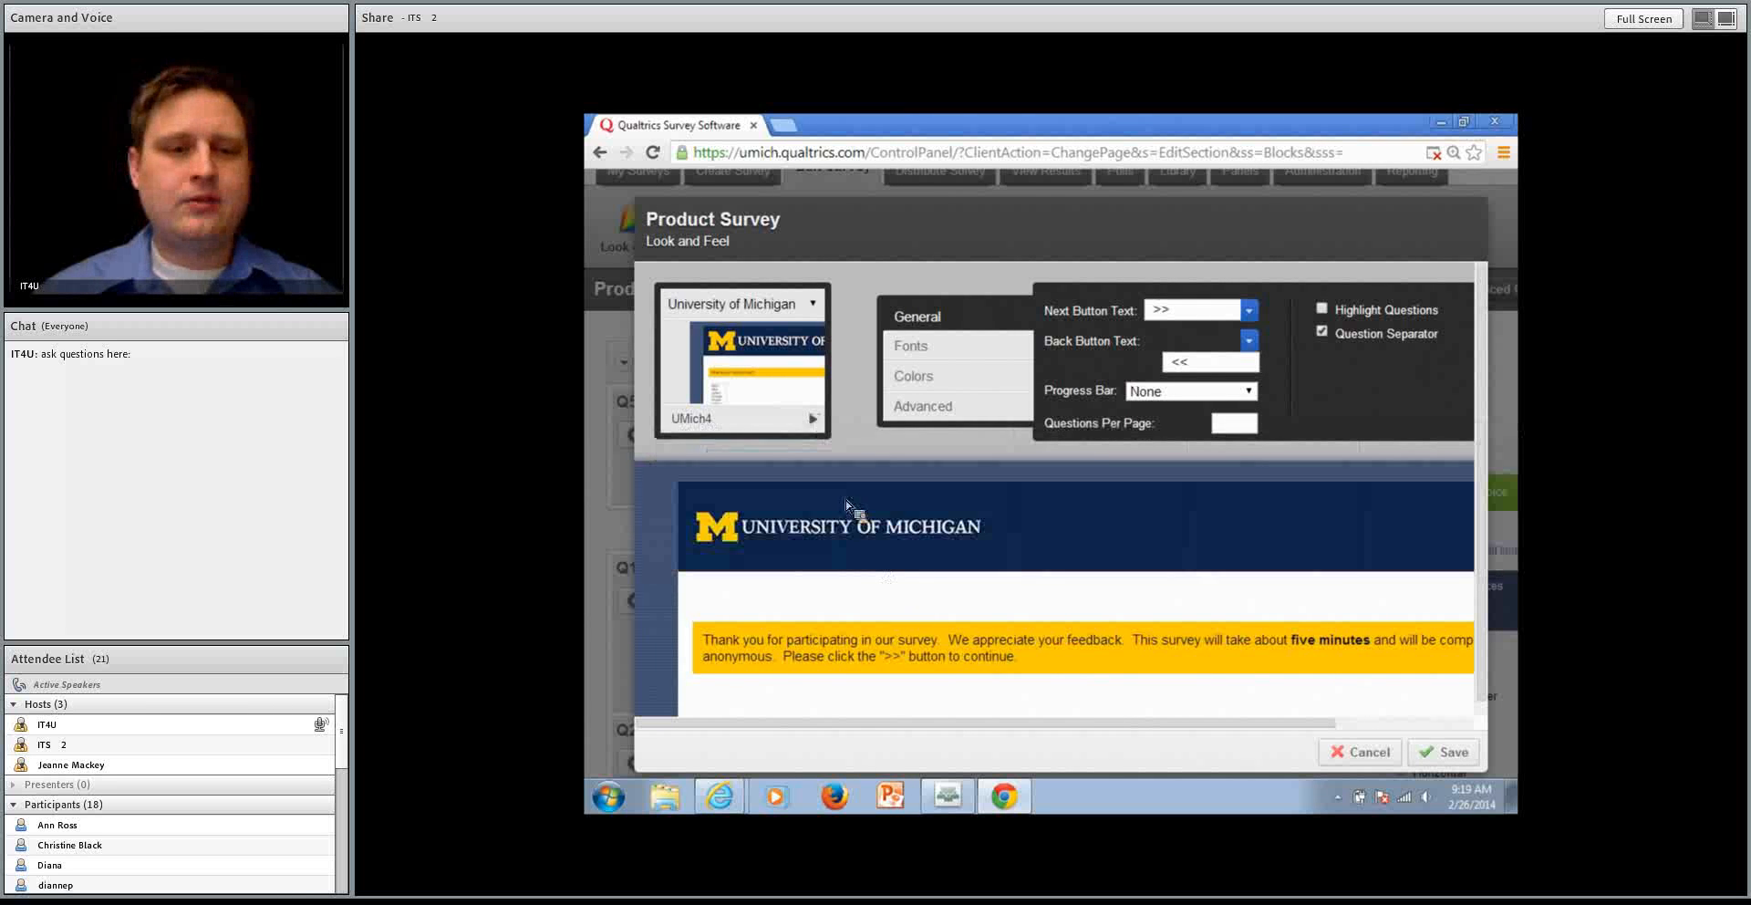
# Switch the theme library to Qualtrics and apply the Photo Series Spring Grove theme
pyautogui.click(791, 308)
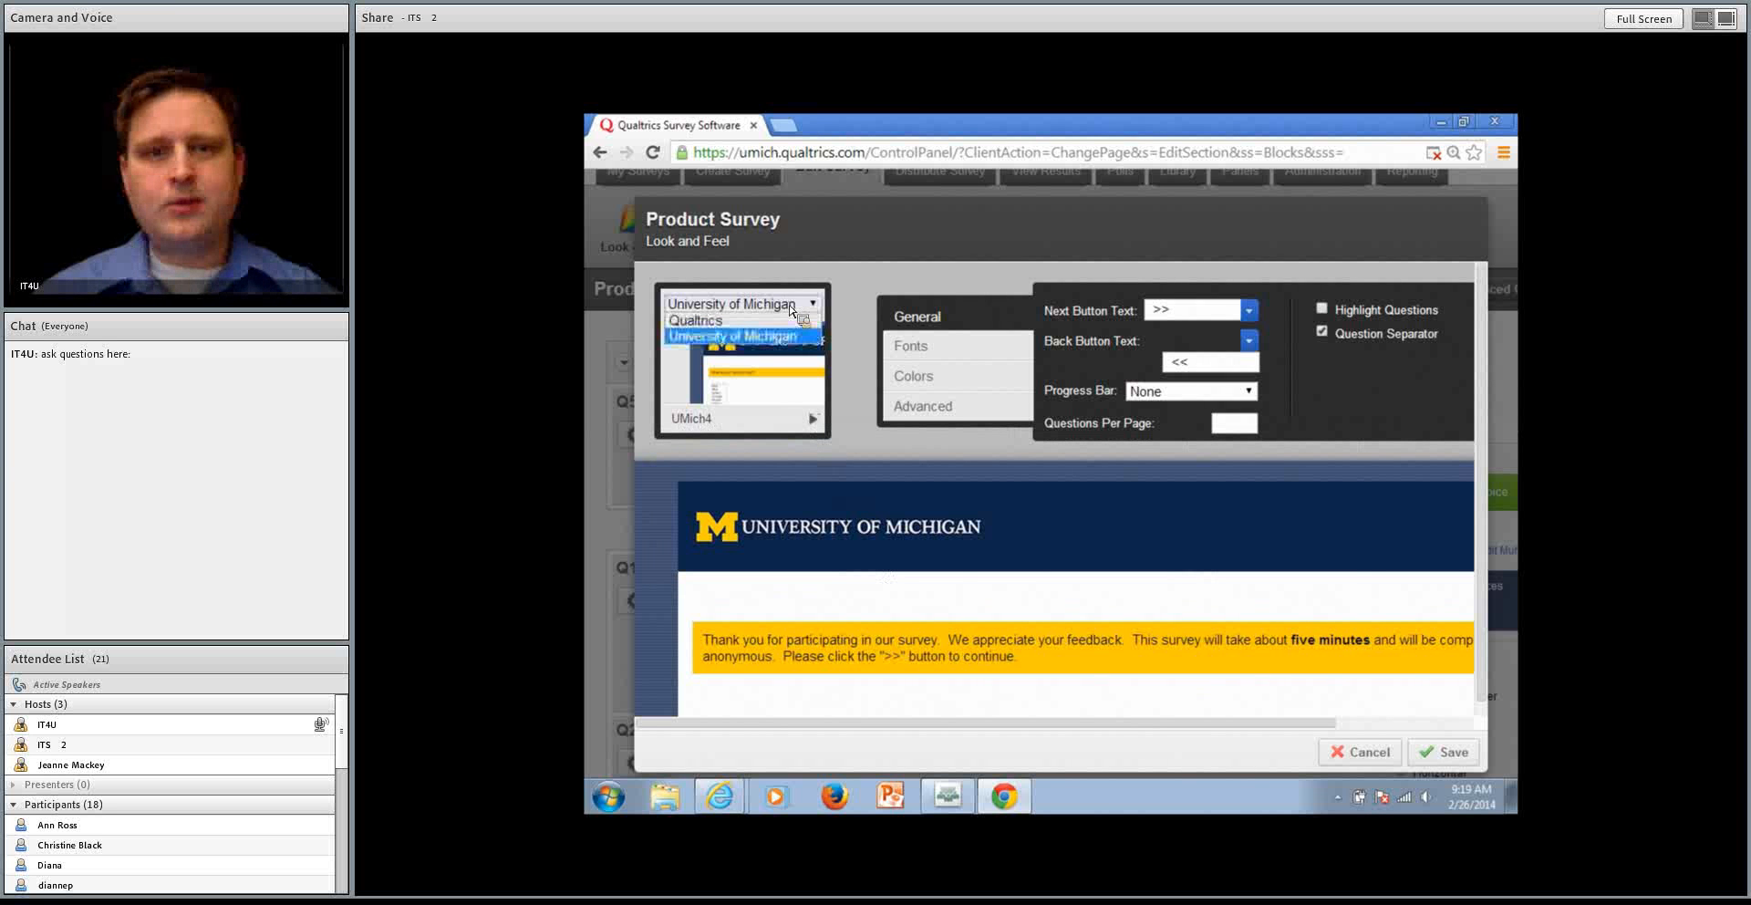
pyautogui.click(781, 321)
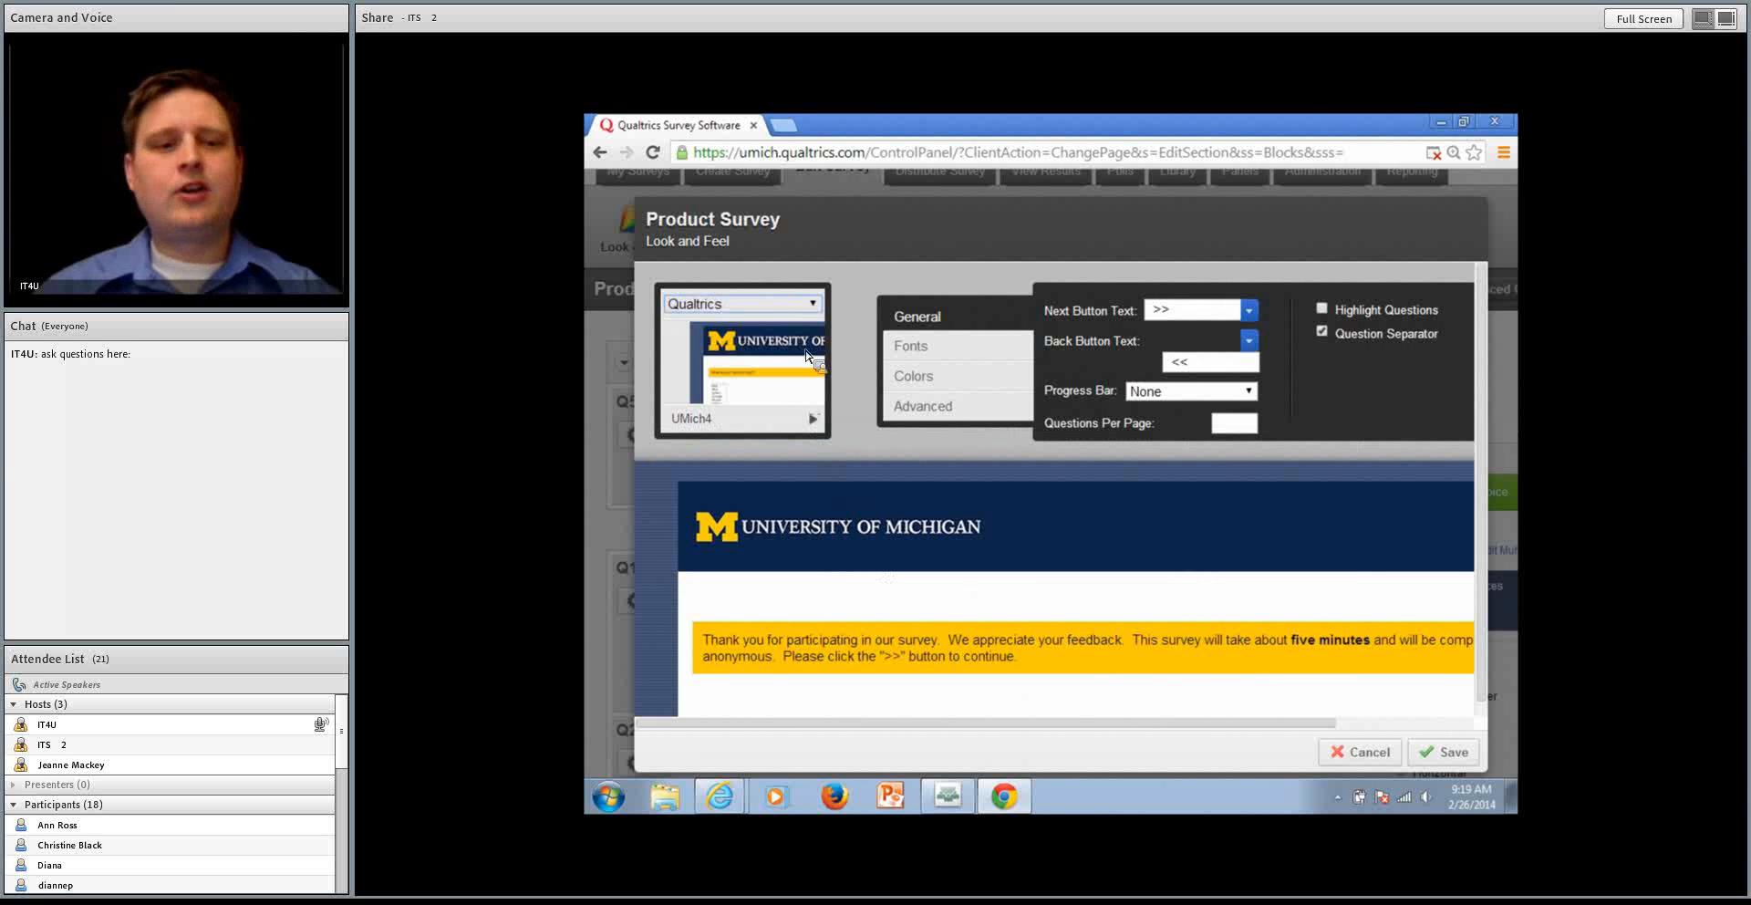
pyautogui.click(809, 422)
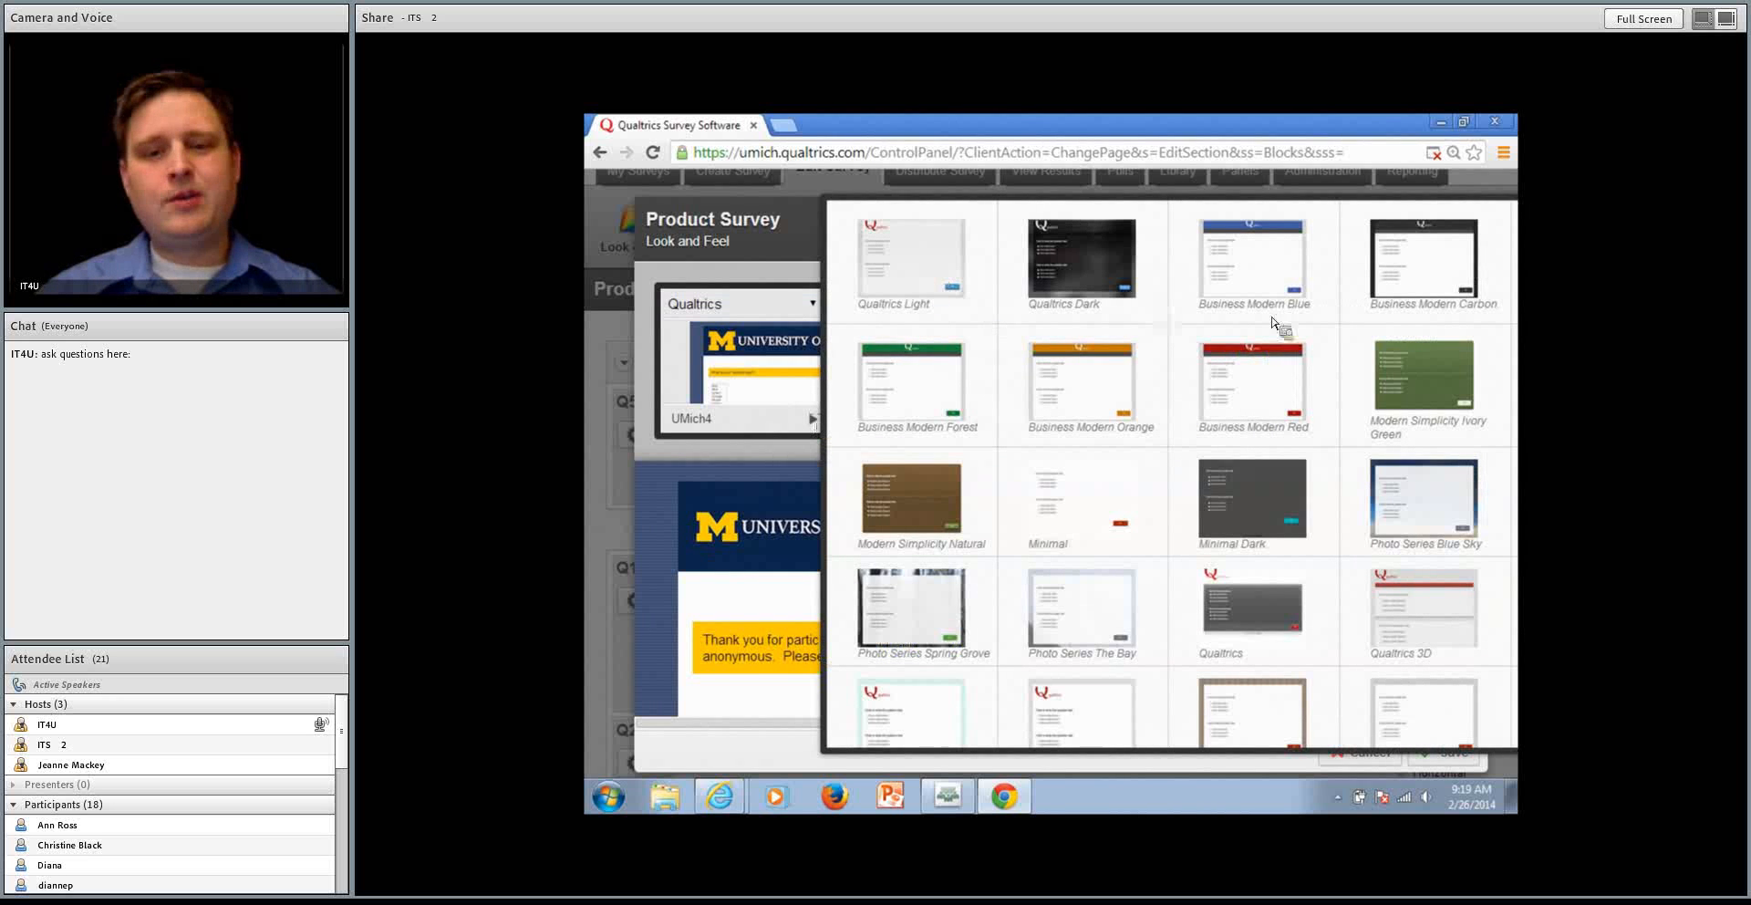
pyautogui.scroll(-3, 1183, 365)
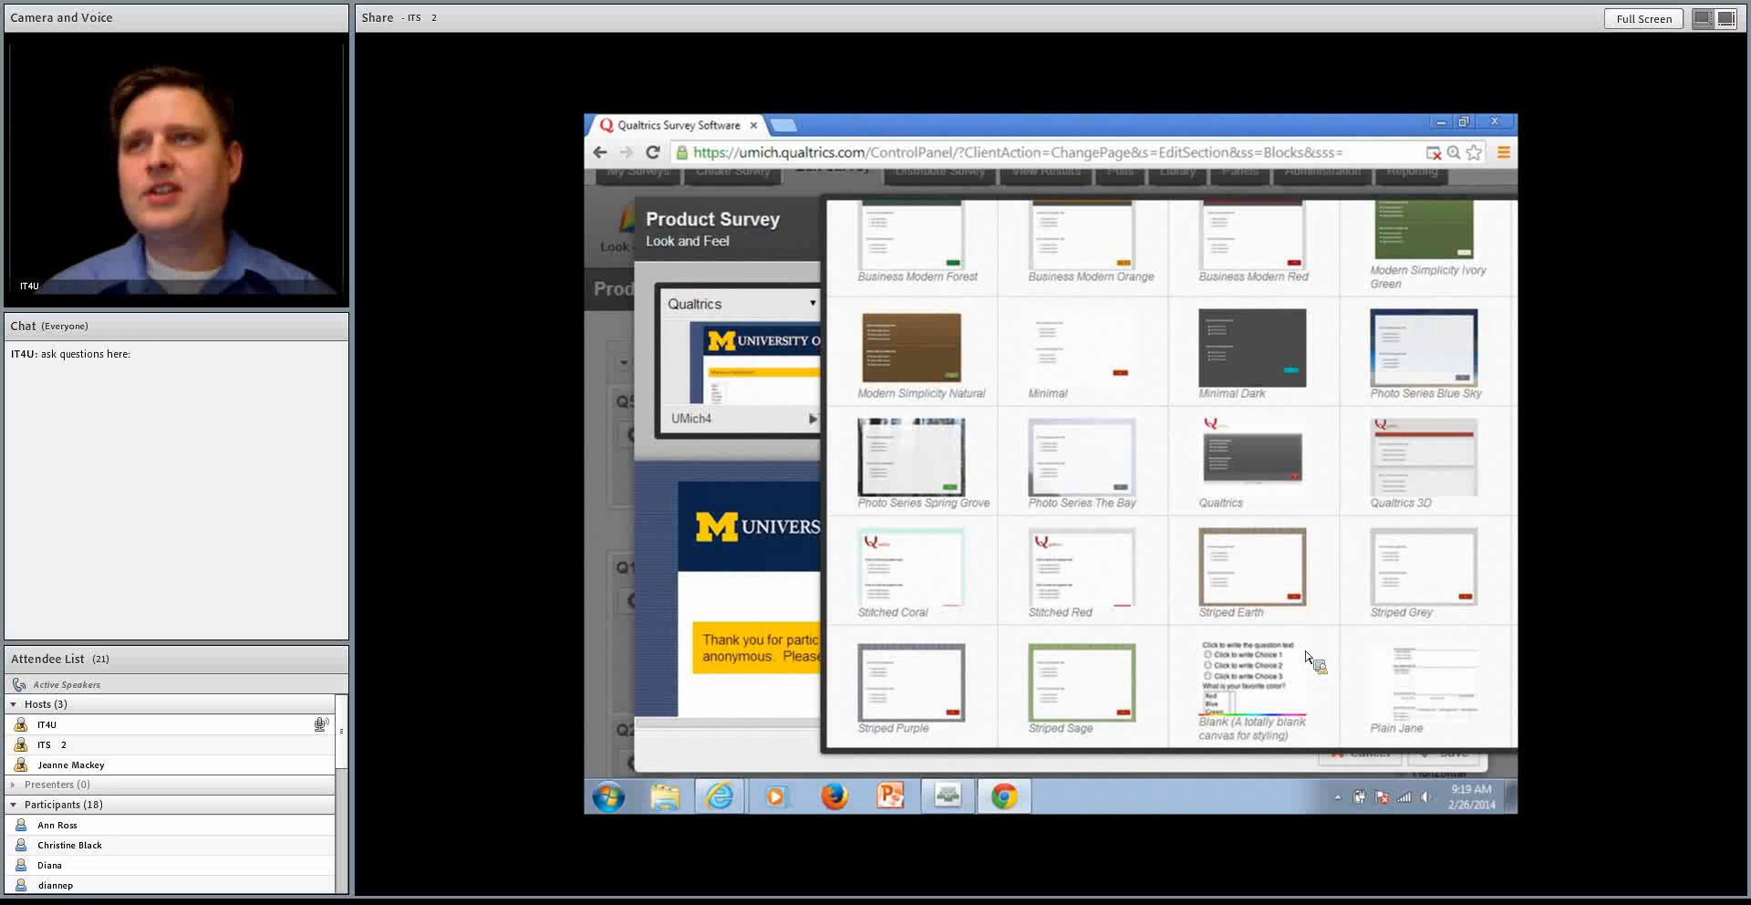
pyautogui.click(924, 422)
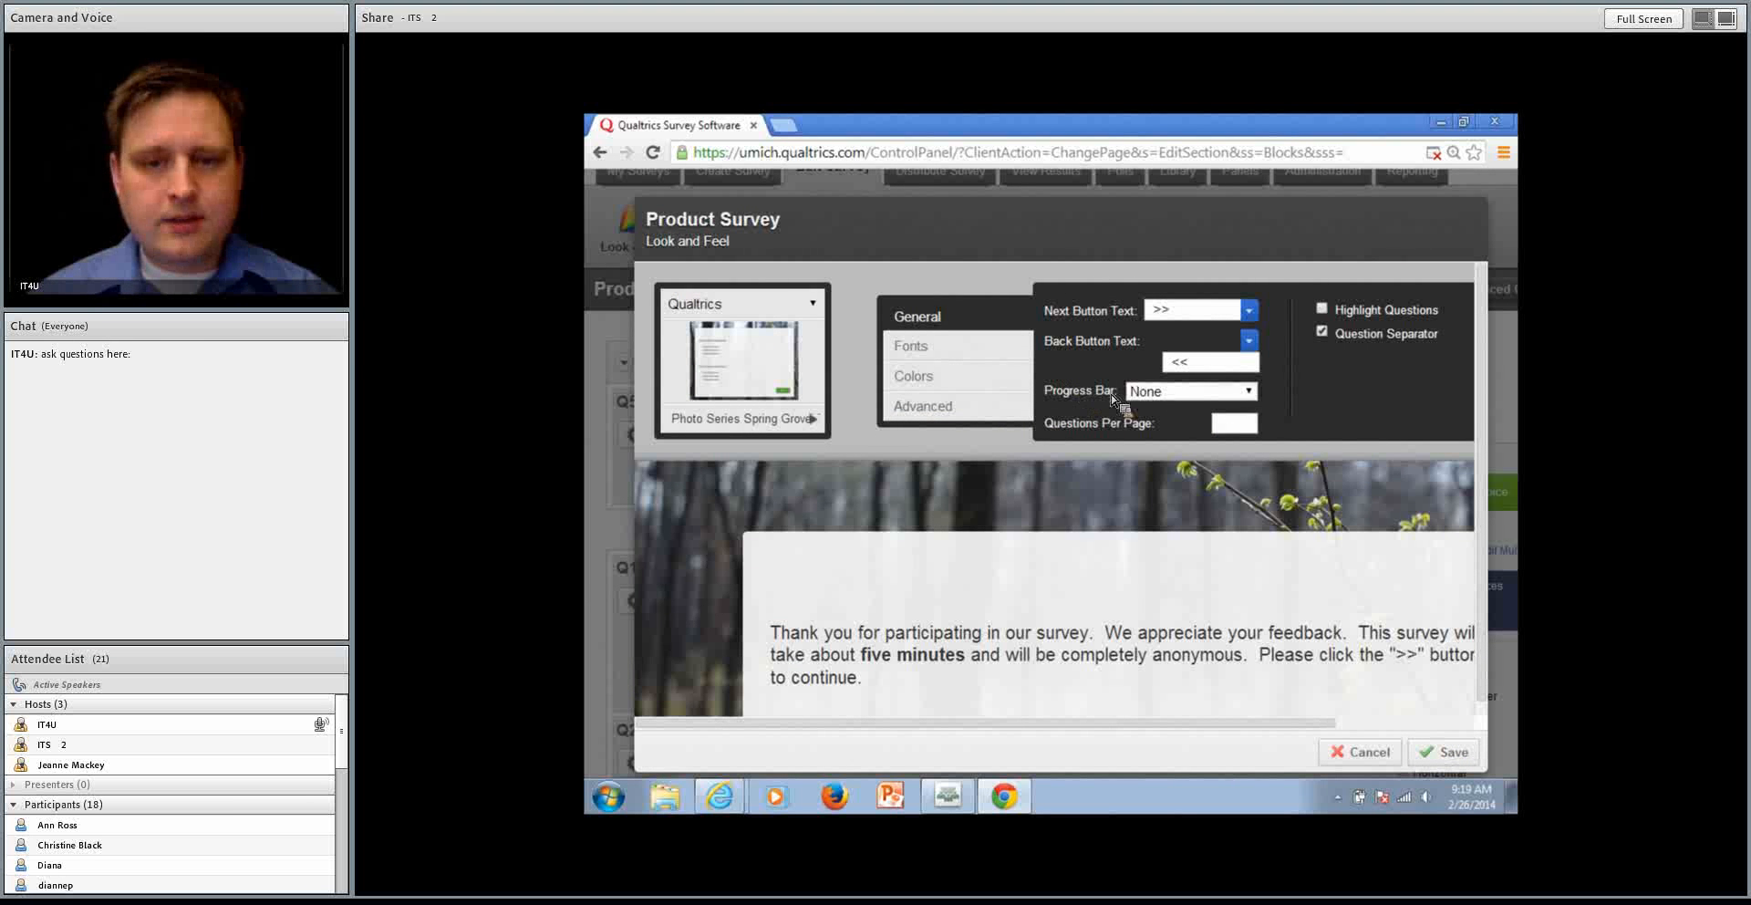
# Review the progress bar choices, the font list and the text color setting in Look and Feel
pyautogui.click(1174, 391)
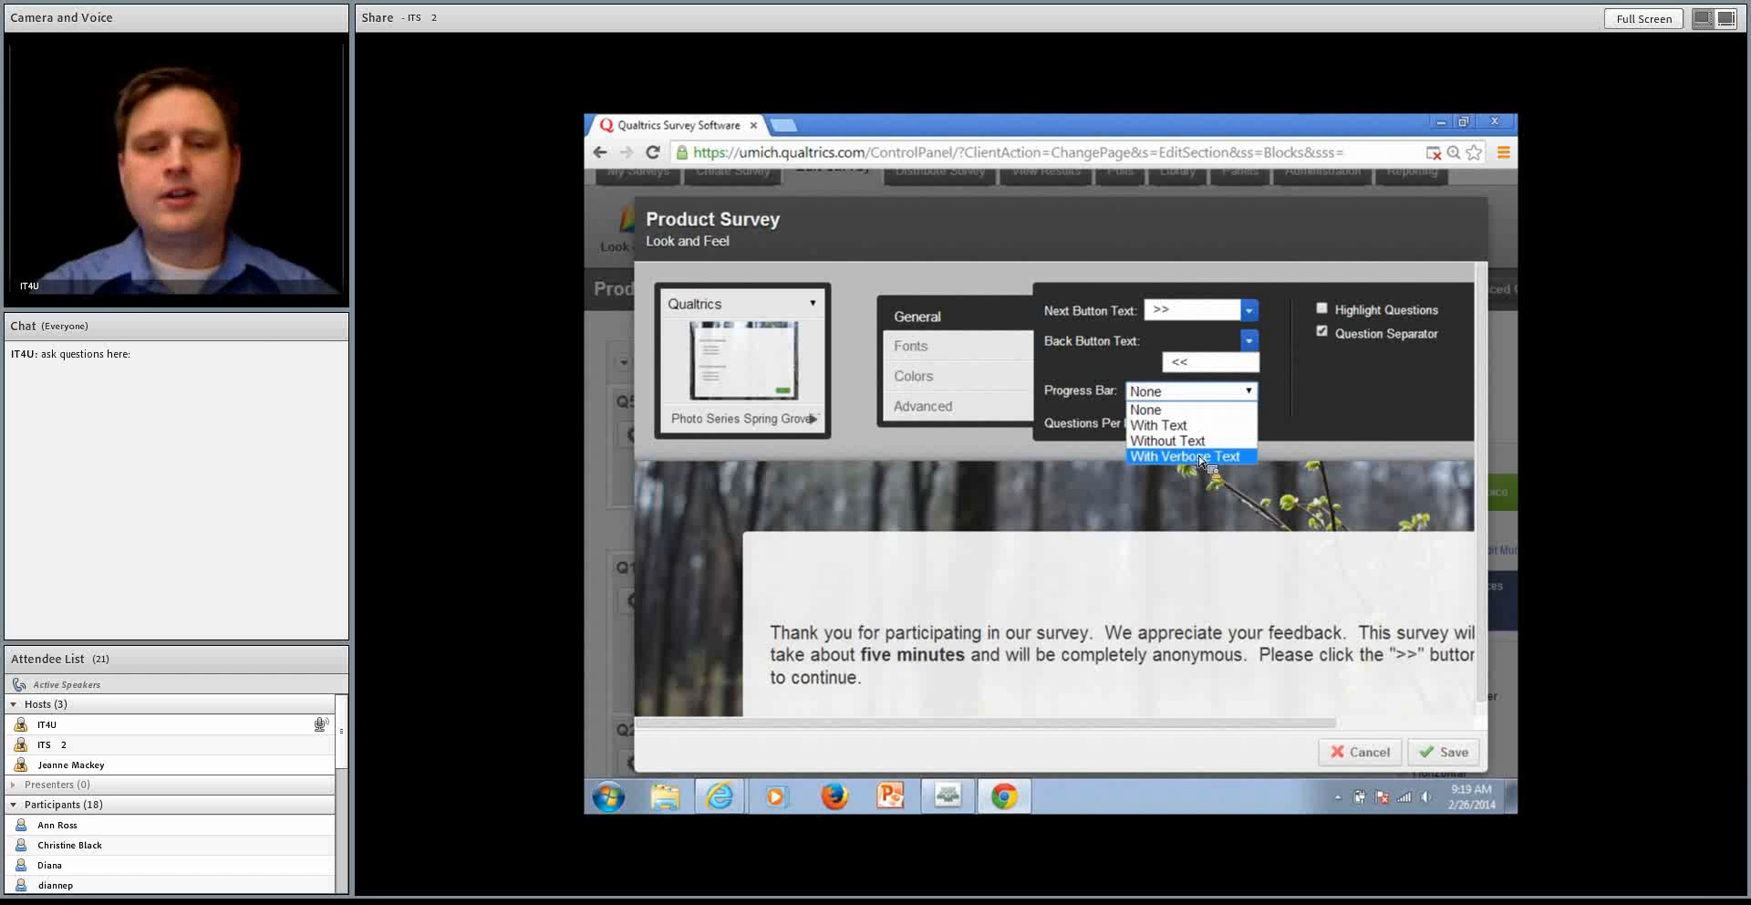
pyautogui.click(1083, 388)
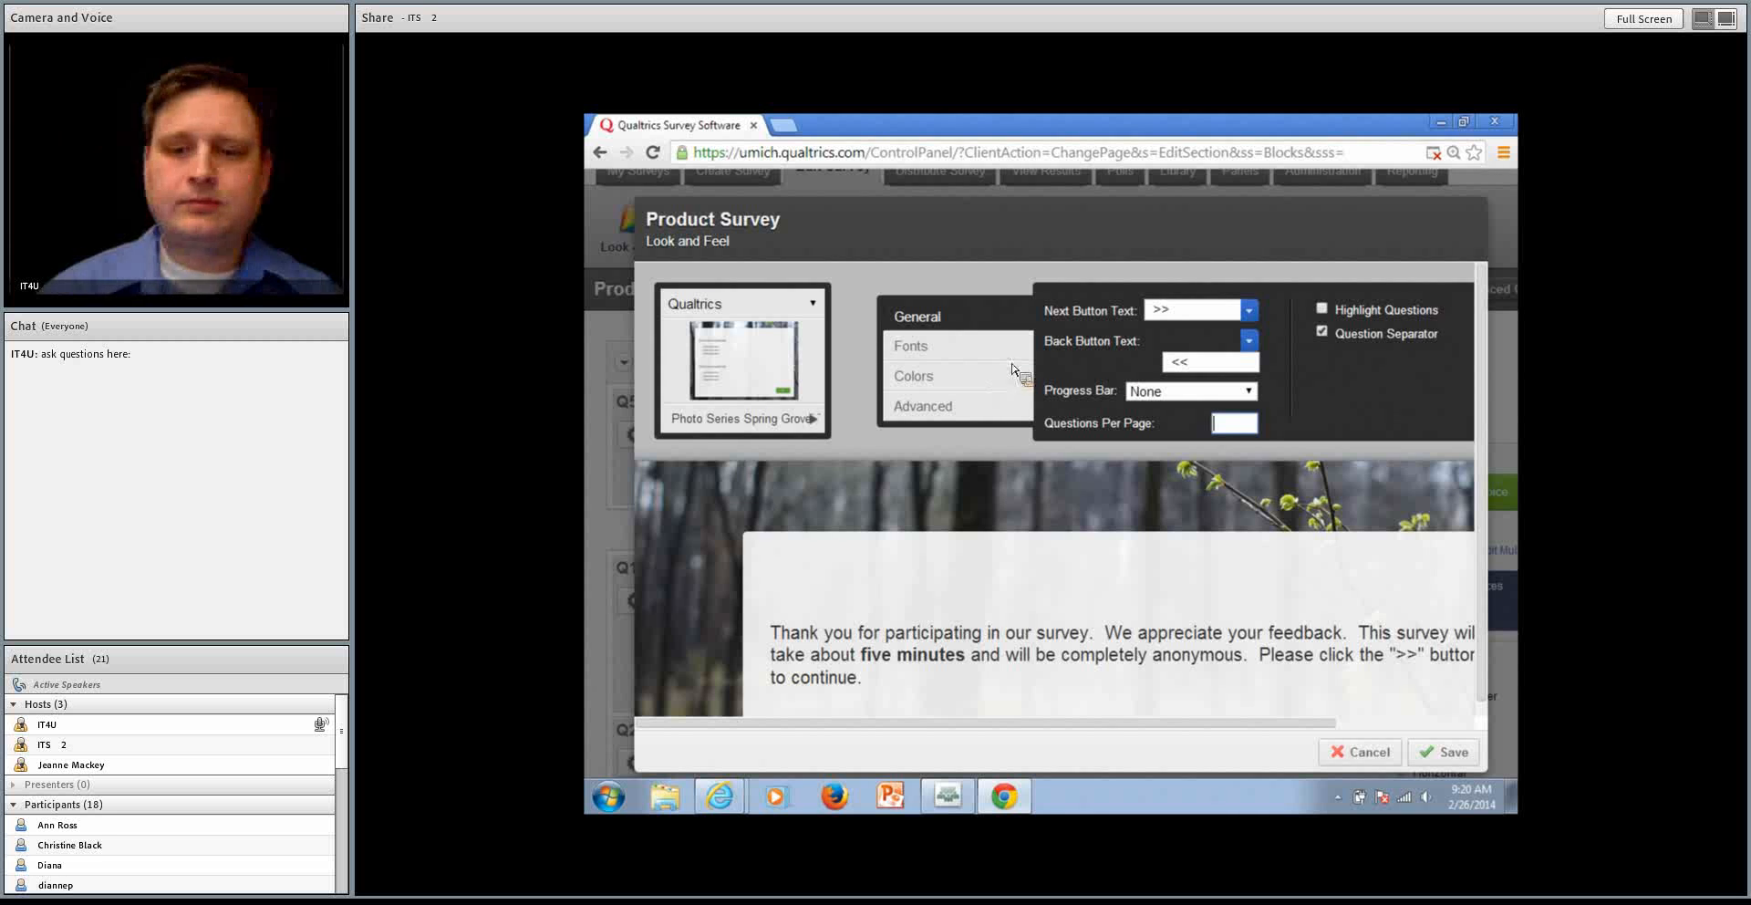
pyautogui.click(965, 348)
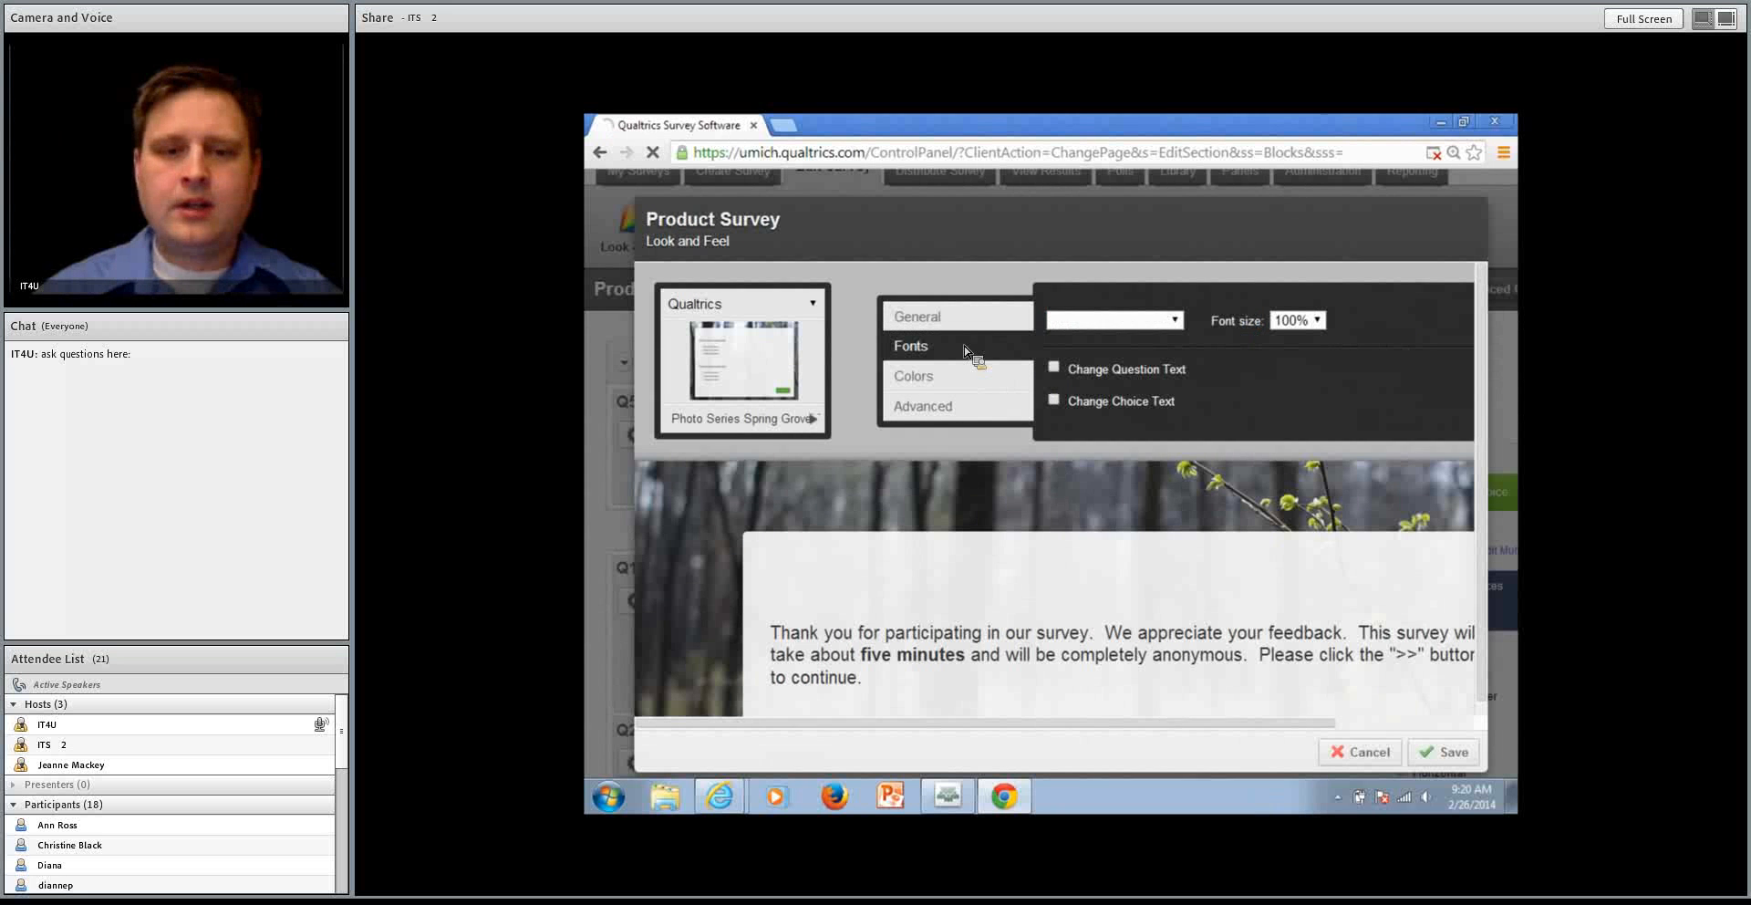
pyautogui.click(1154, 324)
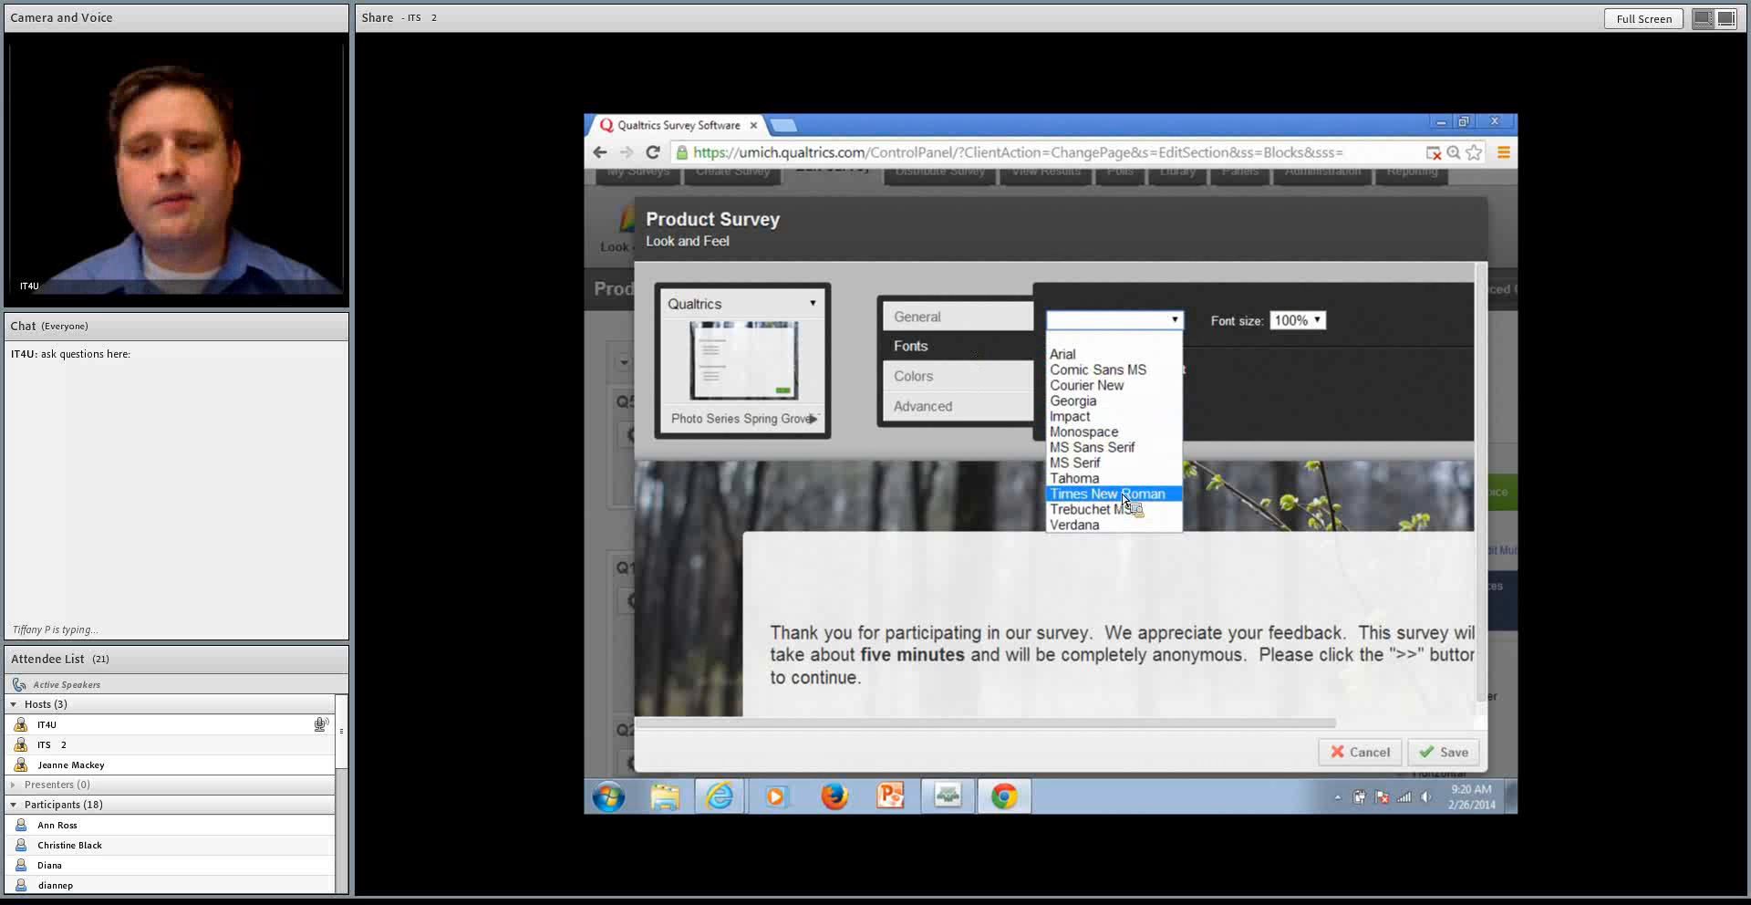
pyautogui.click(953, 379)
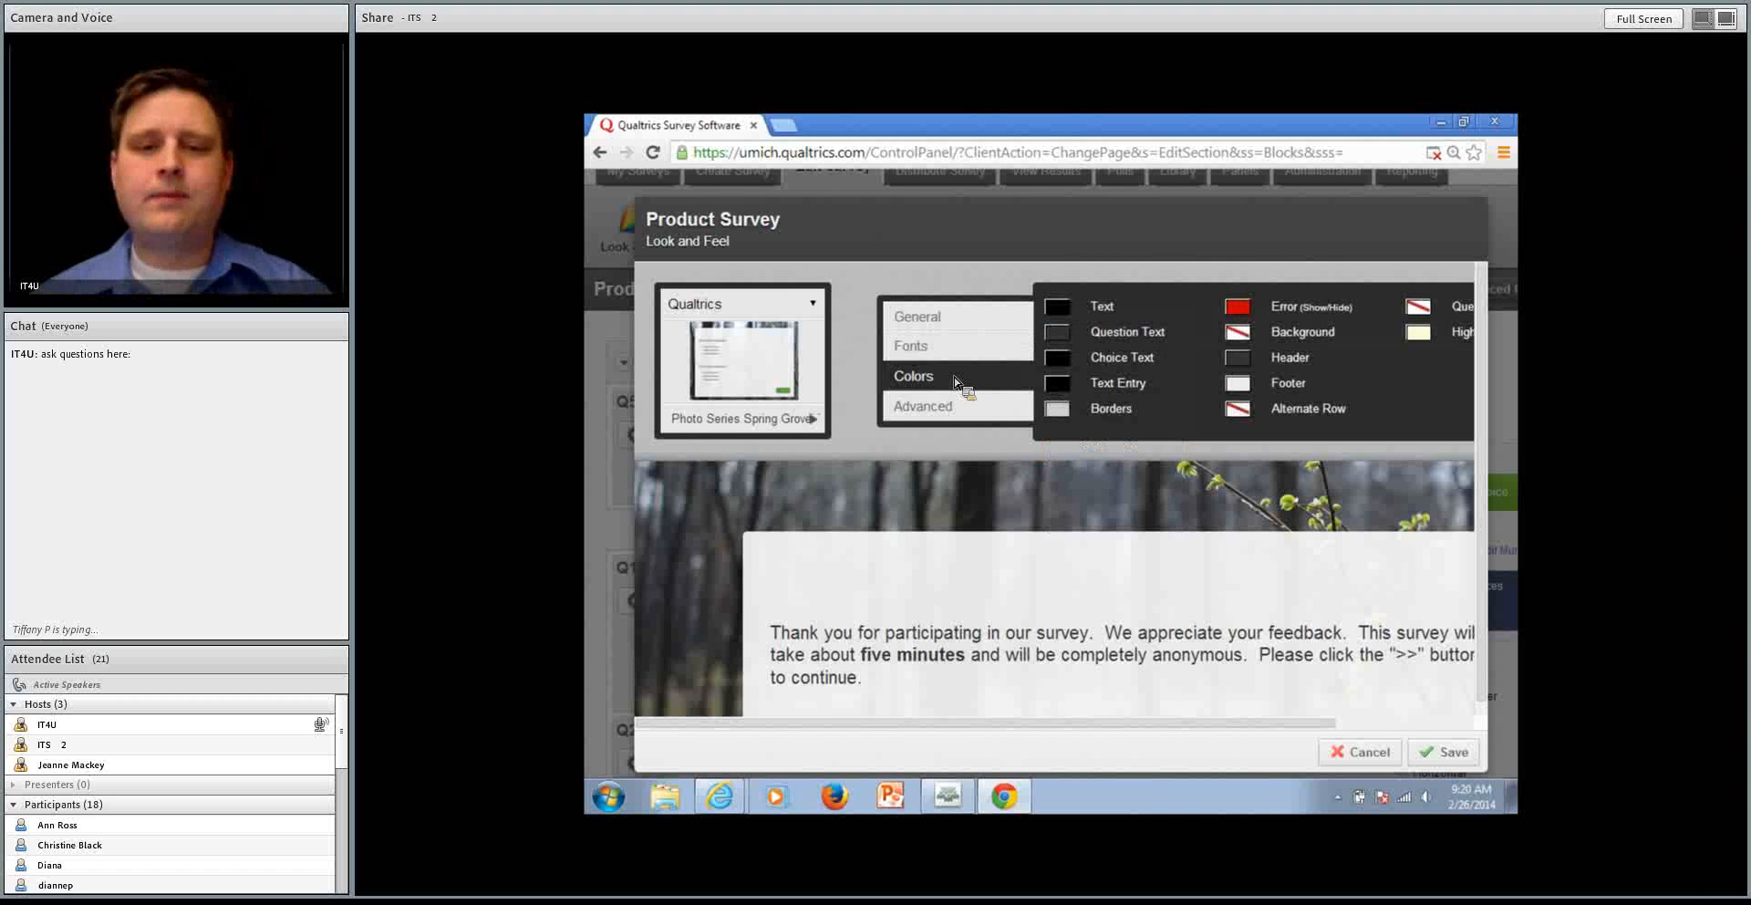
pyautogui.click(1060, 307)
pyautogui.click(1277, 523)
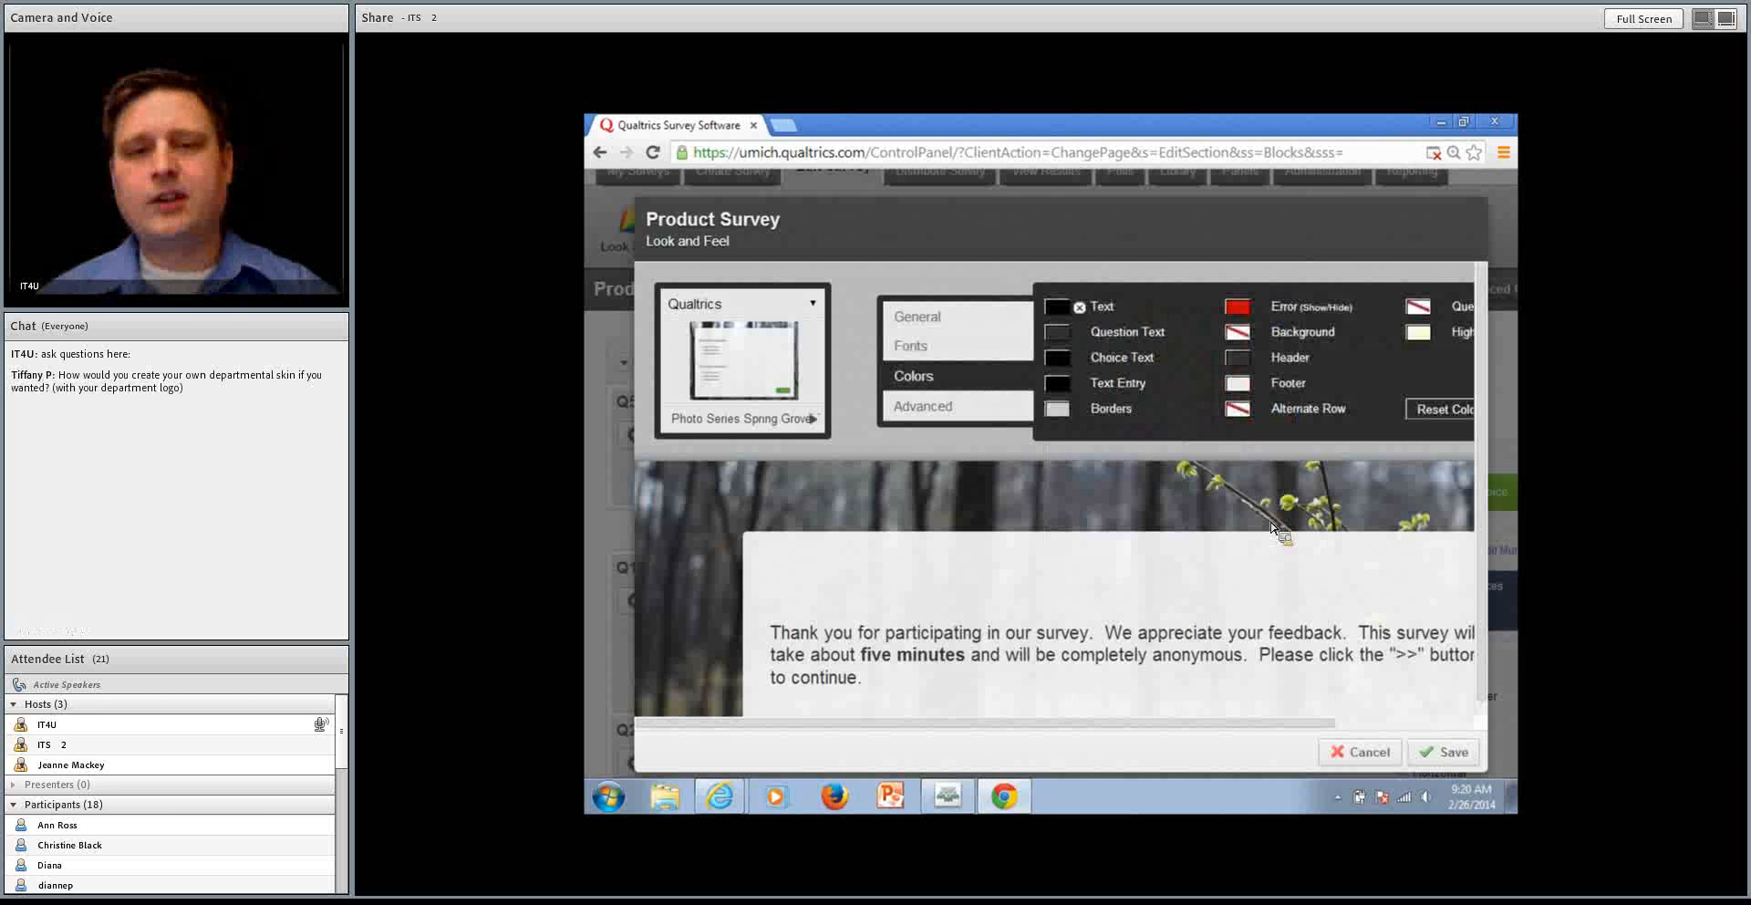
# Examine the advanced Look and Feel settings, including the header editor, External CSS field and custom CSS editor
pyautogui.click(970, 407)
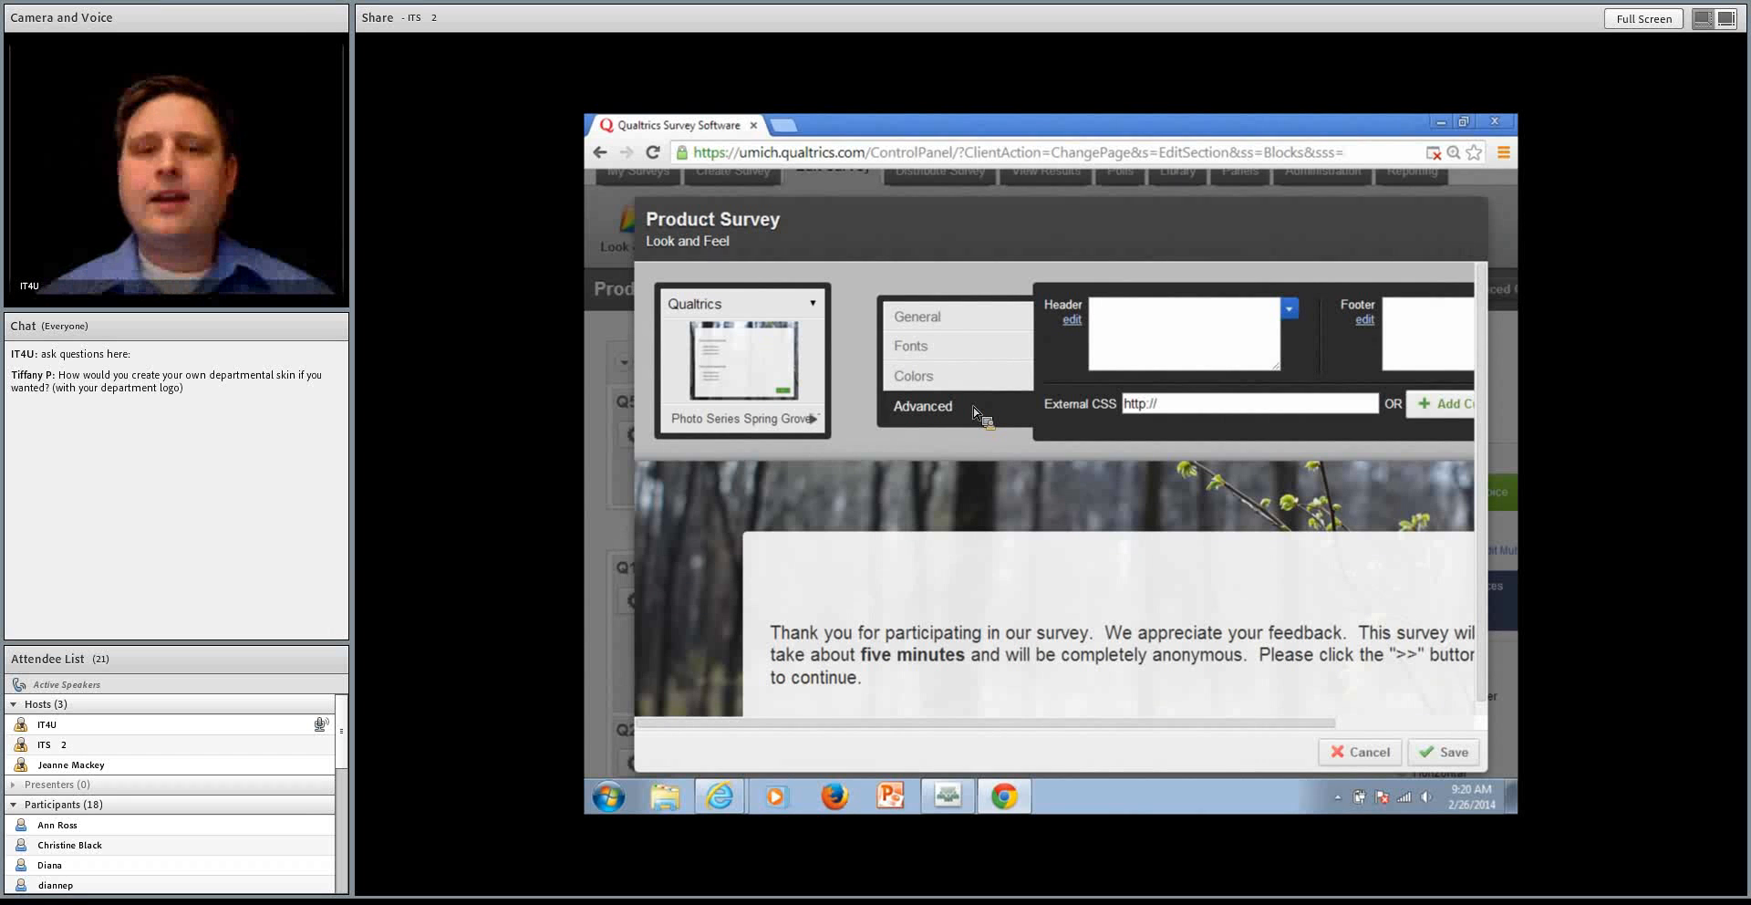
pyautogui.click(1072, 320)
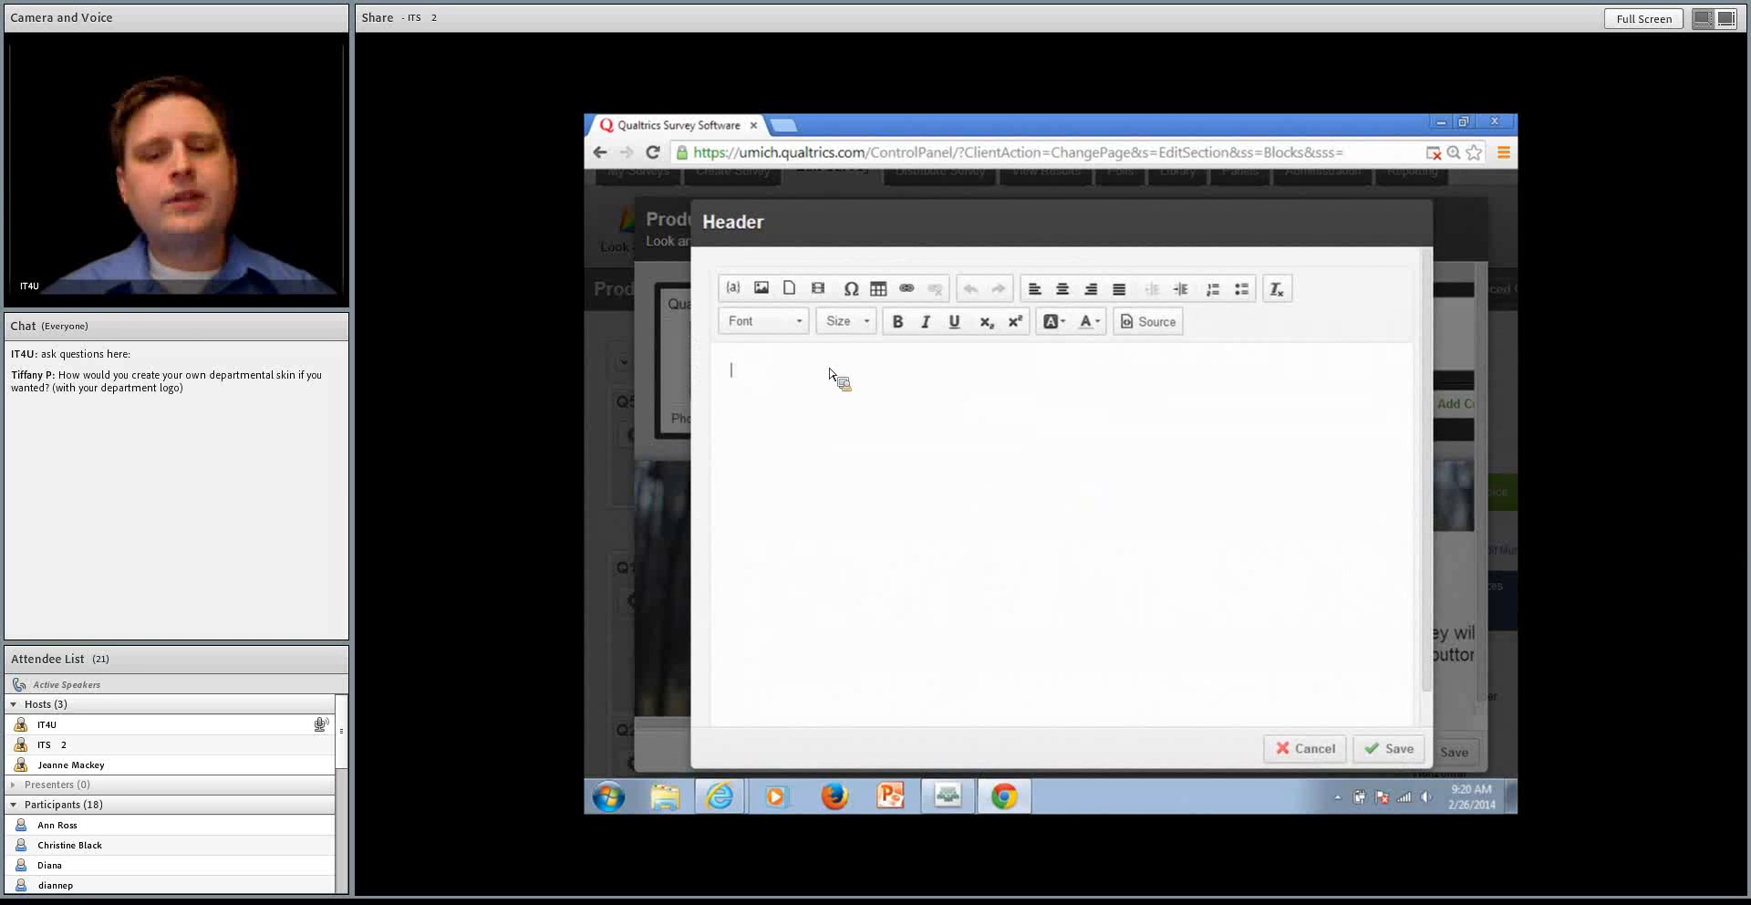
pyautogui.click(1299, 750)
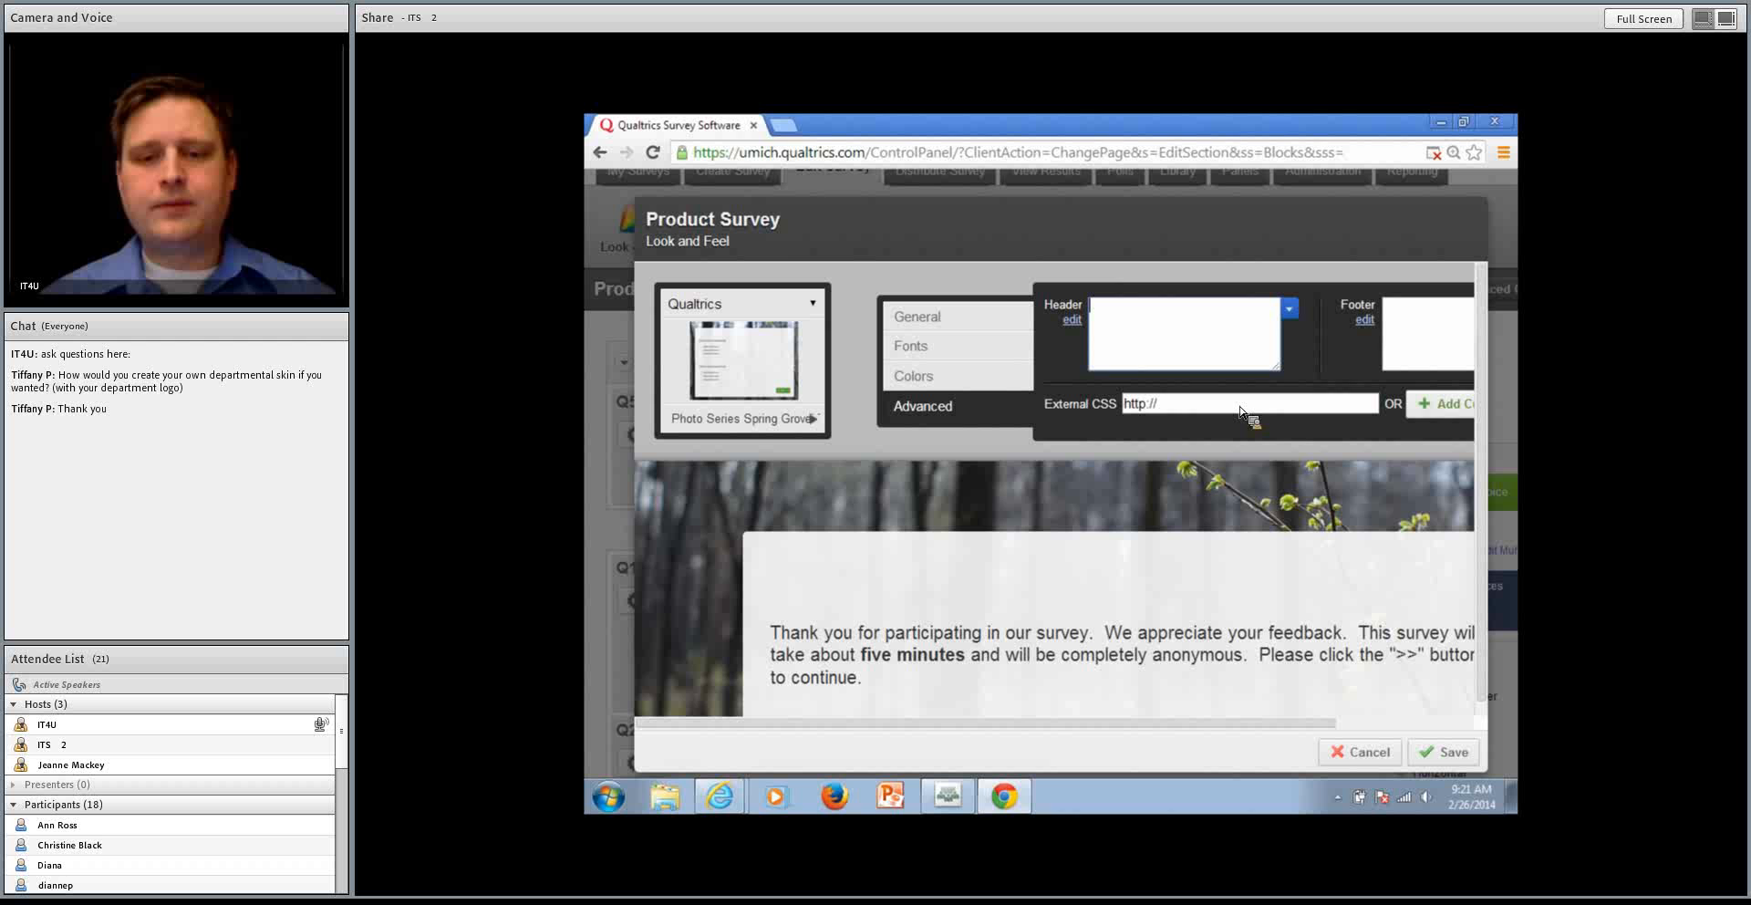
pyautogui.click(1250, 412)
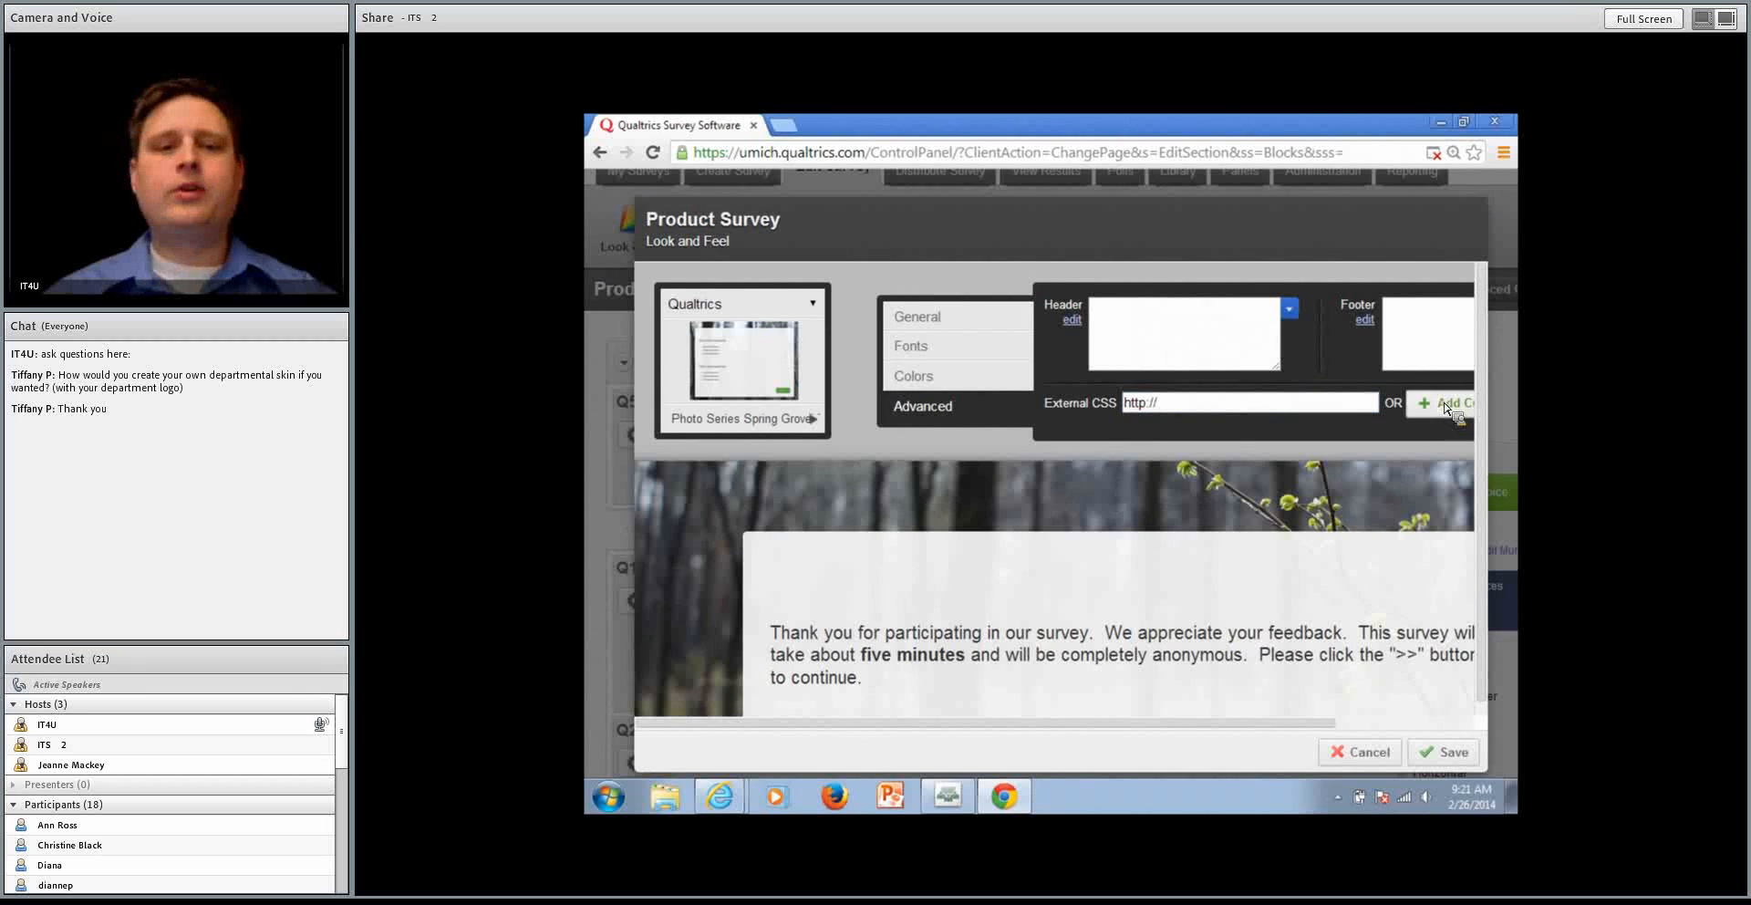
pyautogui.click(1409, 406)
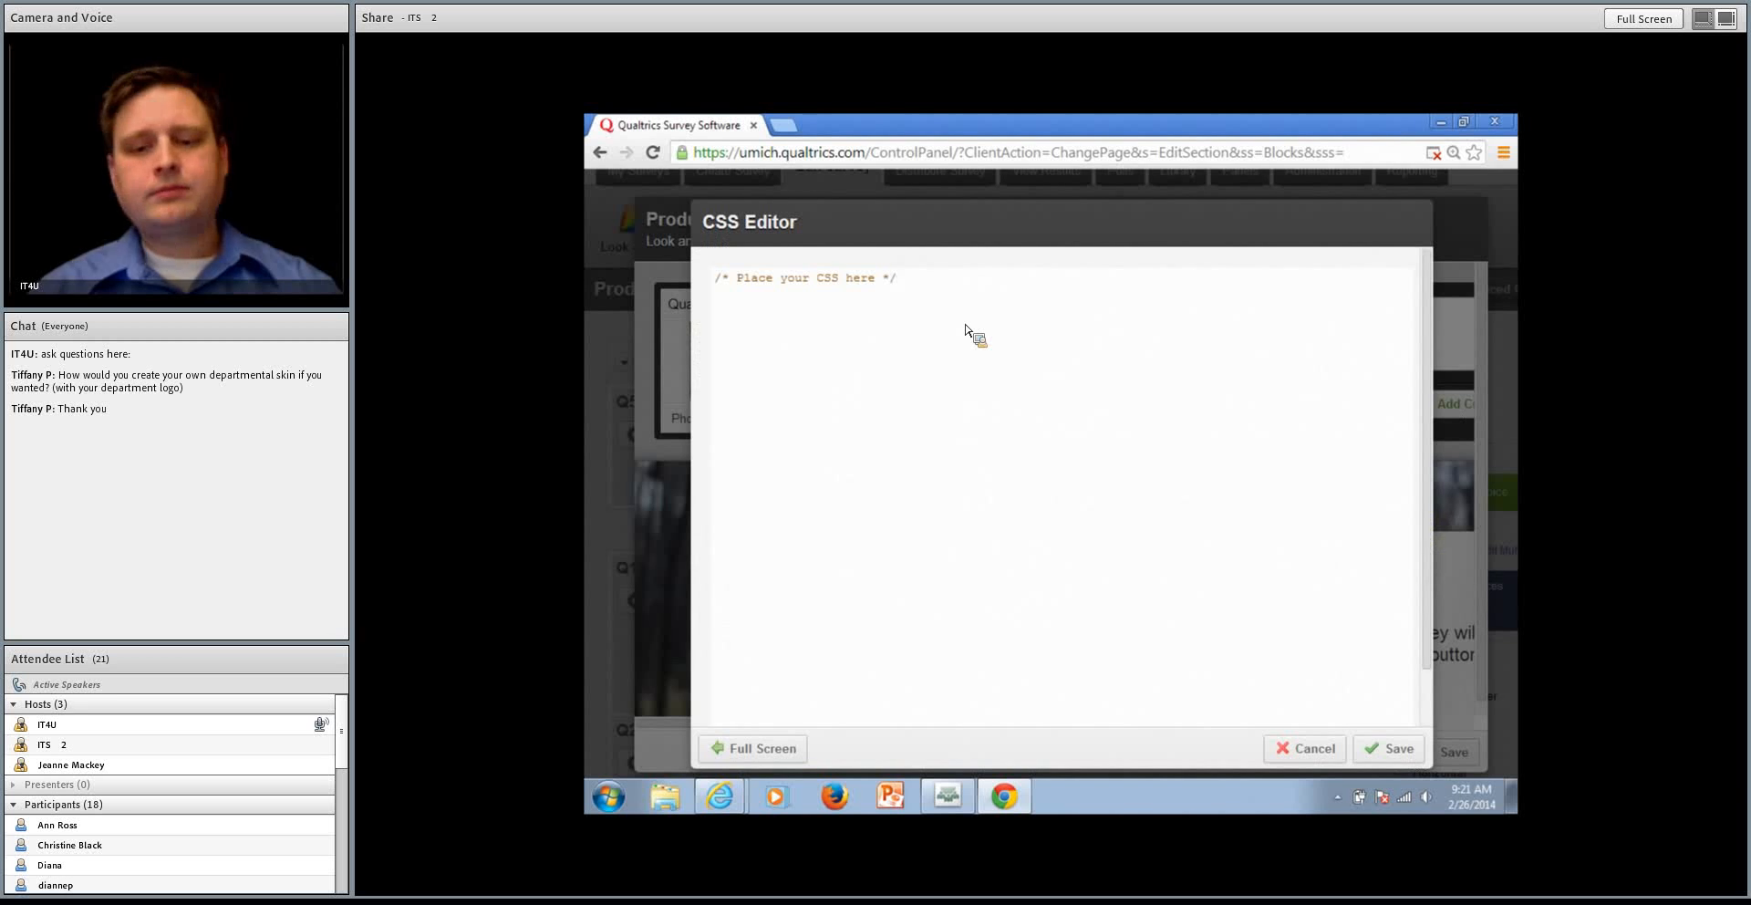
pyautogui.click(1311, 755)
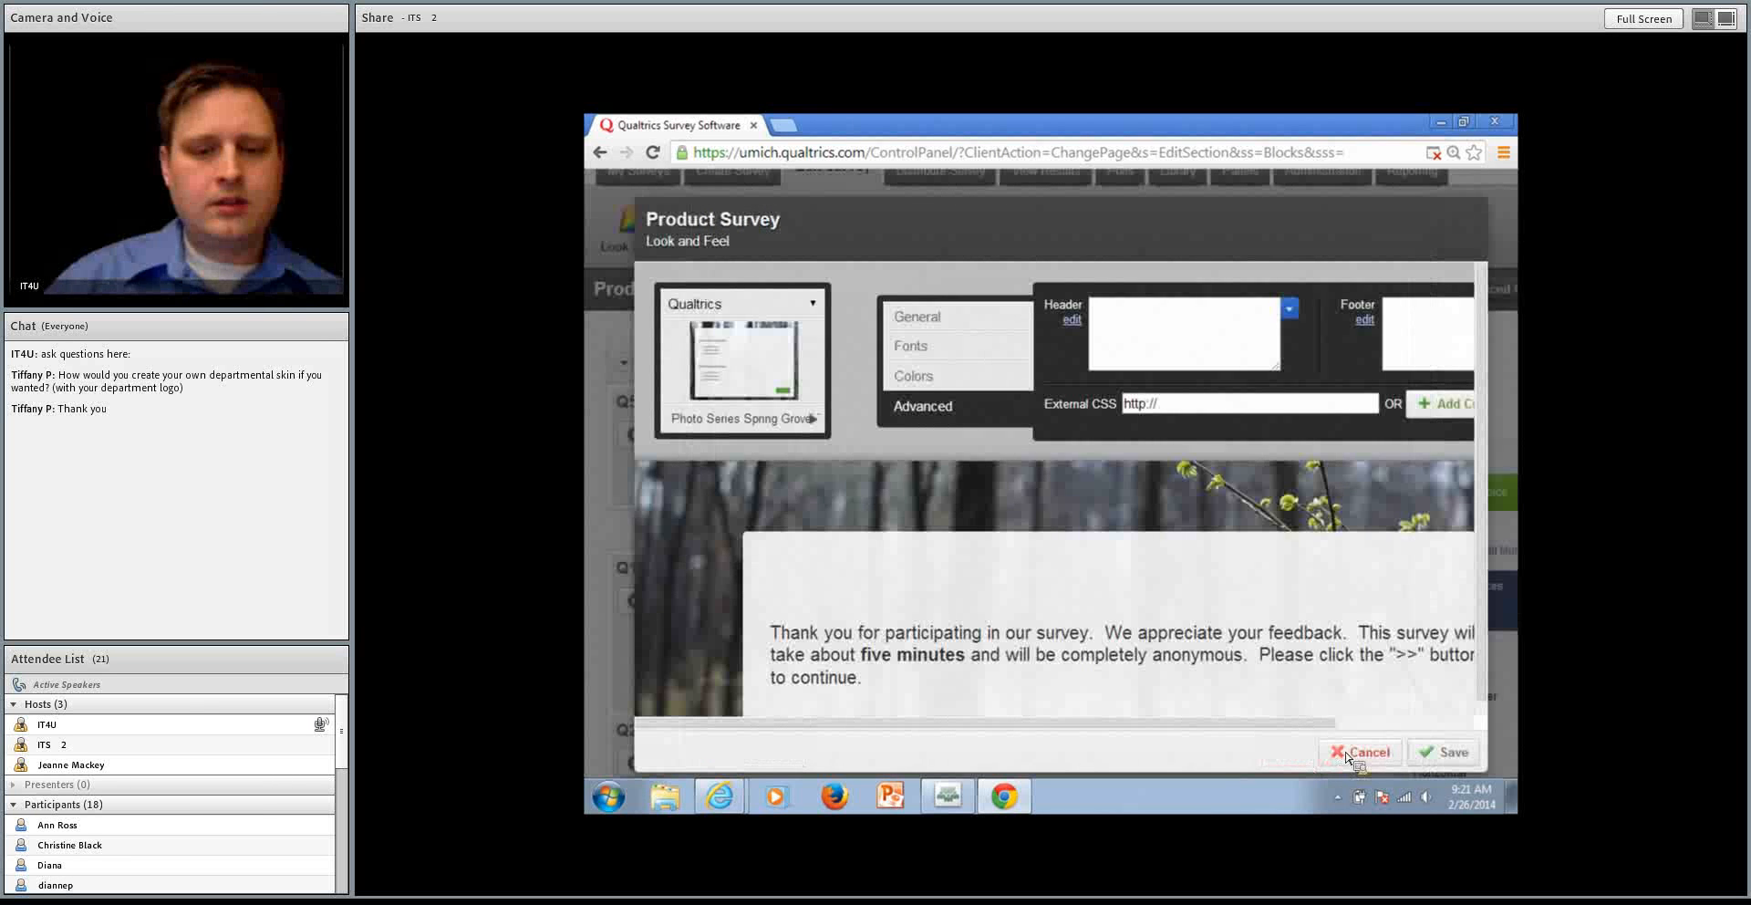
# Save the Look and Feel changes and return to the survey editor
pyautogui.click(1443, 762)
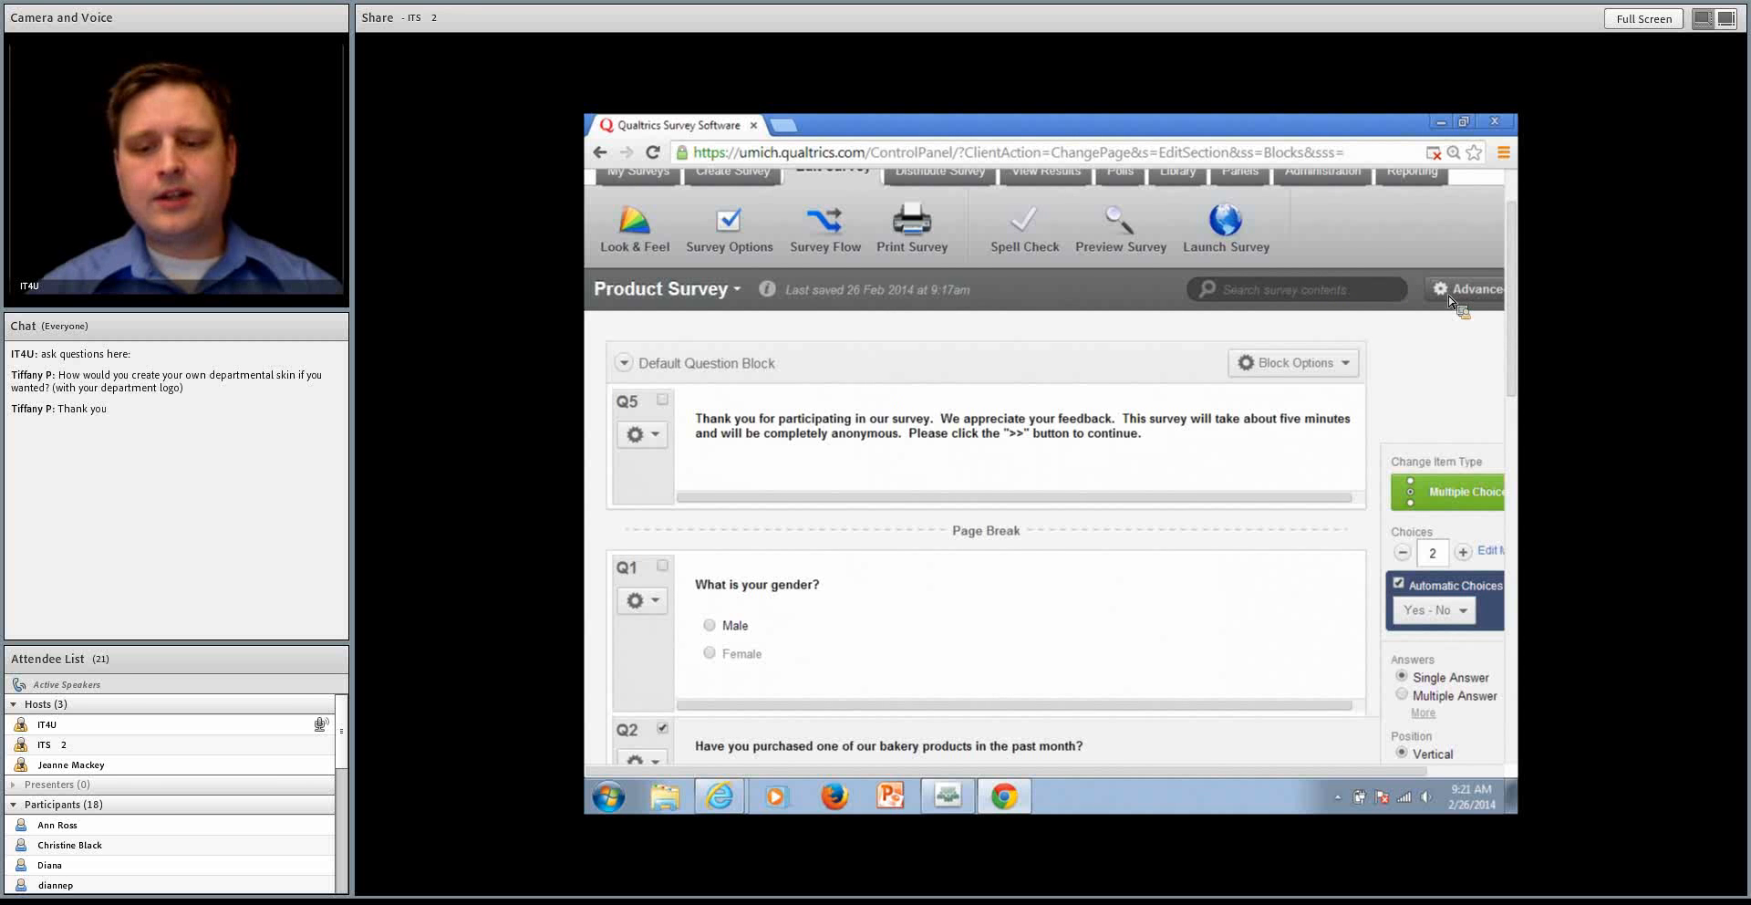
pyautogui.moveTo(1375, 772); pyautogui.dragTo(1455, 777)
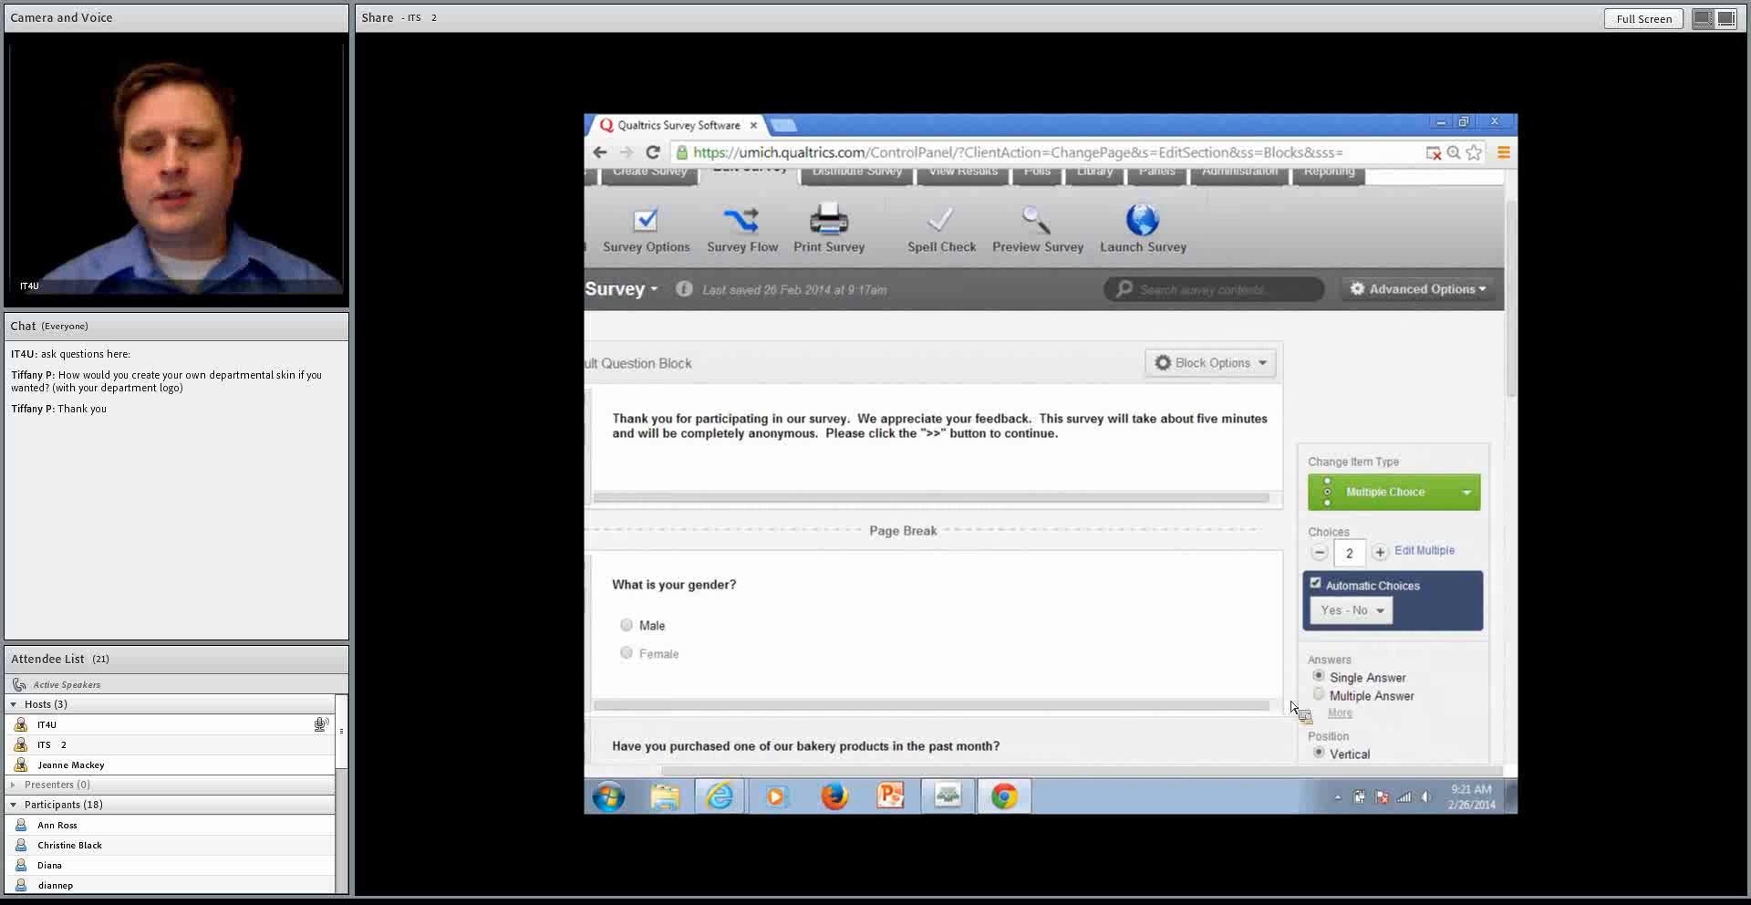
pyautogui.moveTo(1318, 773); pyautogui.dragTo(1194, 774)
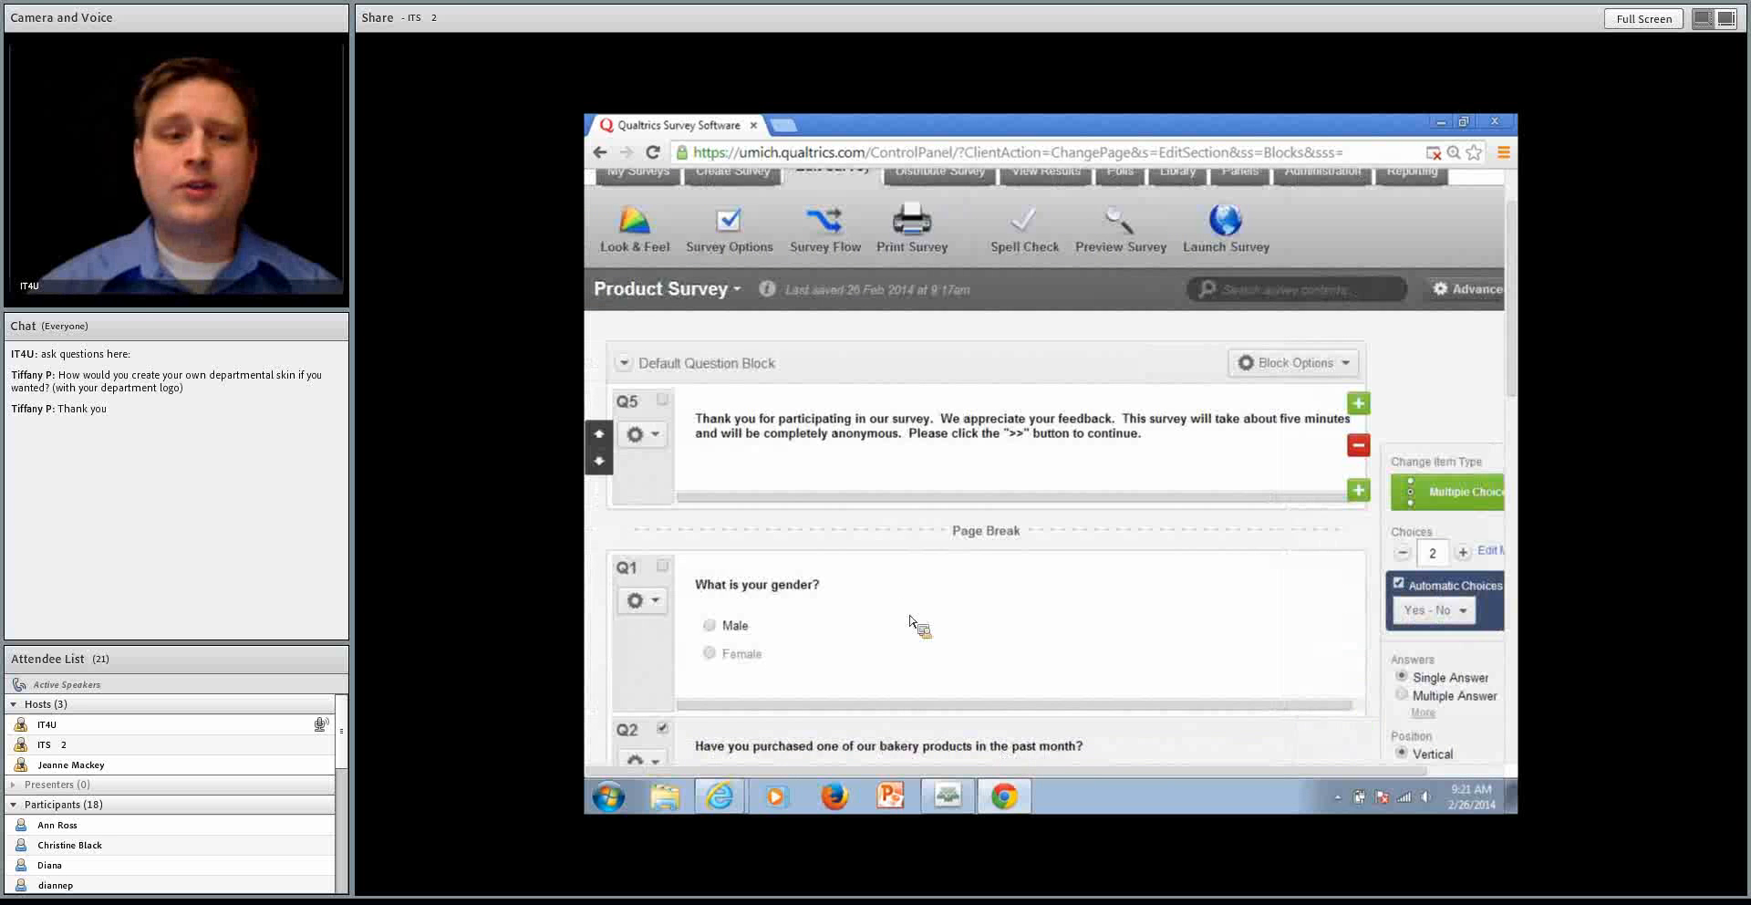
# Open Survey Options and review the survey language choices, survey title and meta description
pyautogui.click(727, 222)
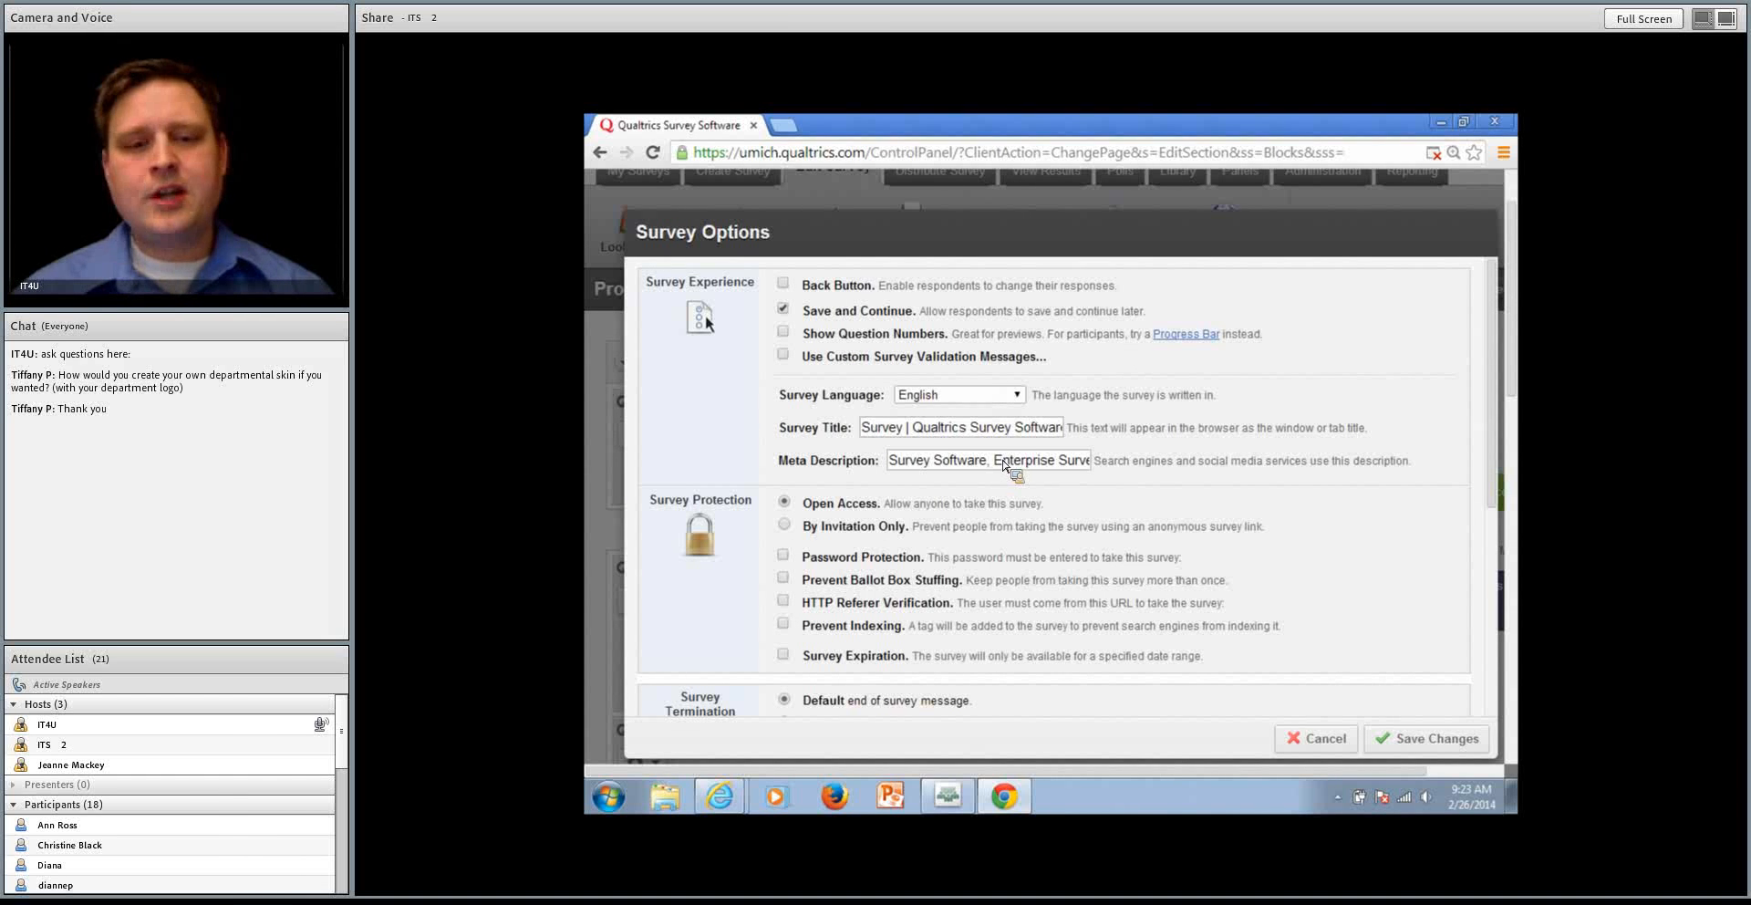
pyautogui.click(1019, 395)
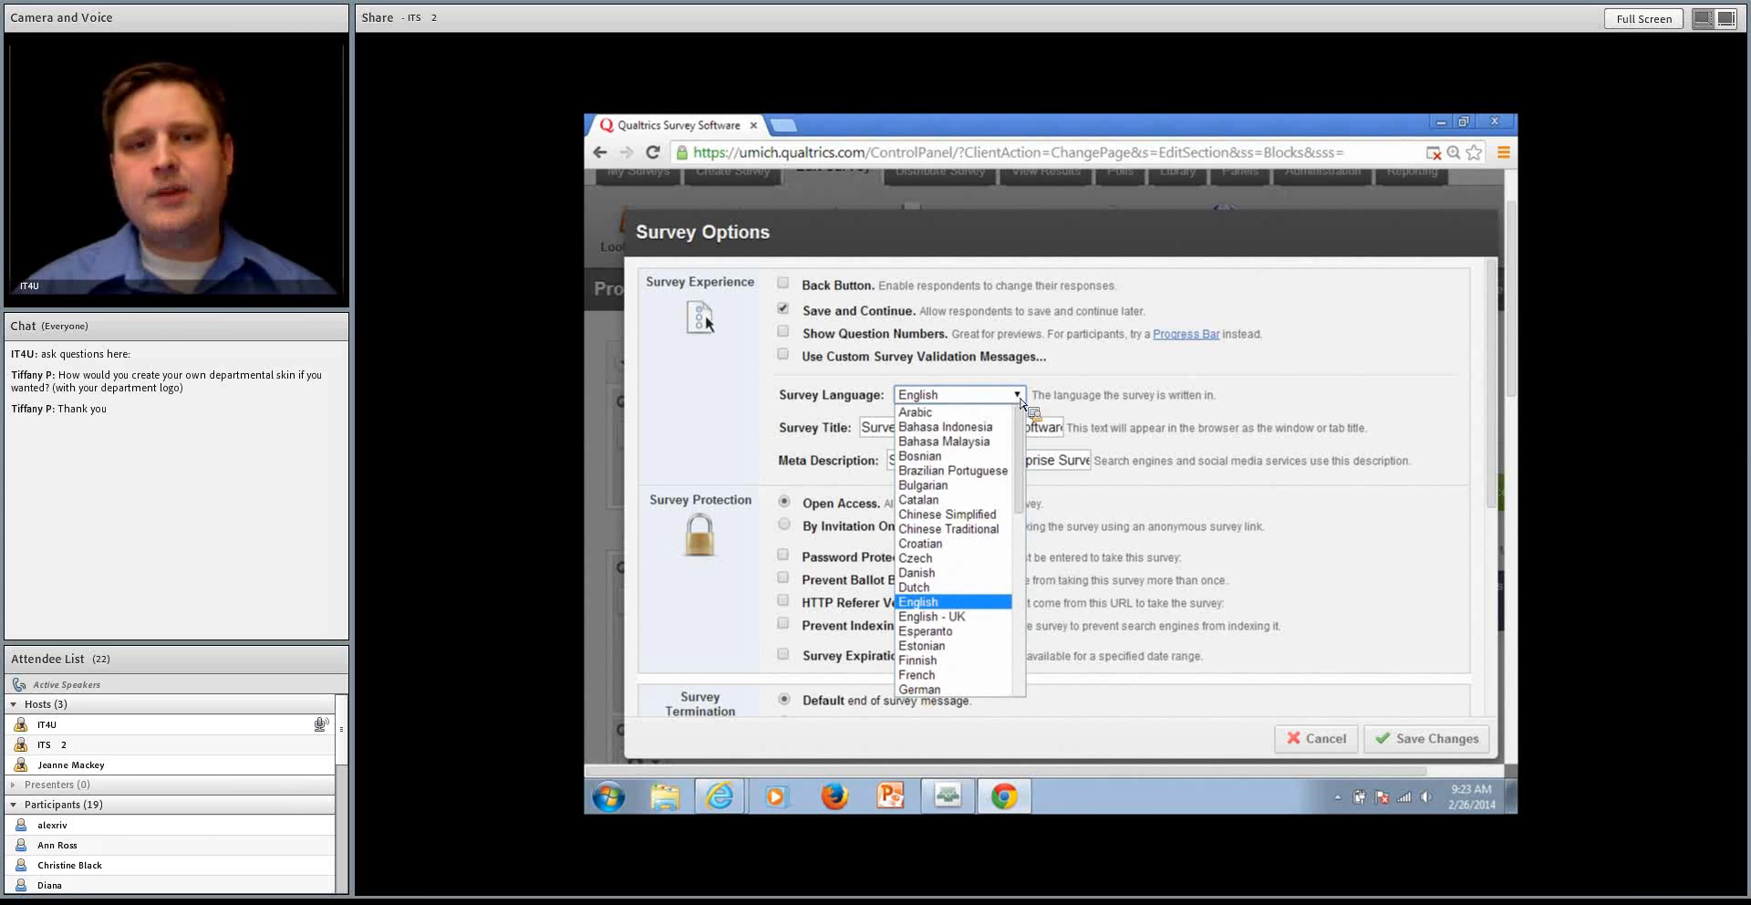
pyautogui.click(1126, 510)
pyautogui.tripleClick(1015, 429)
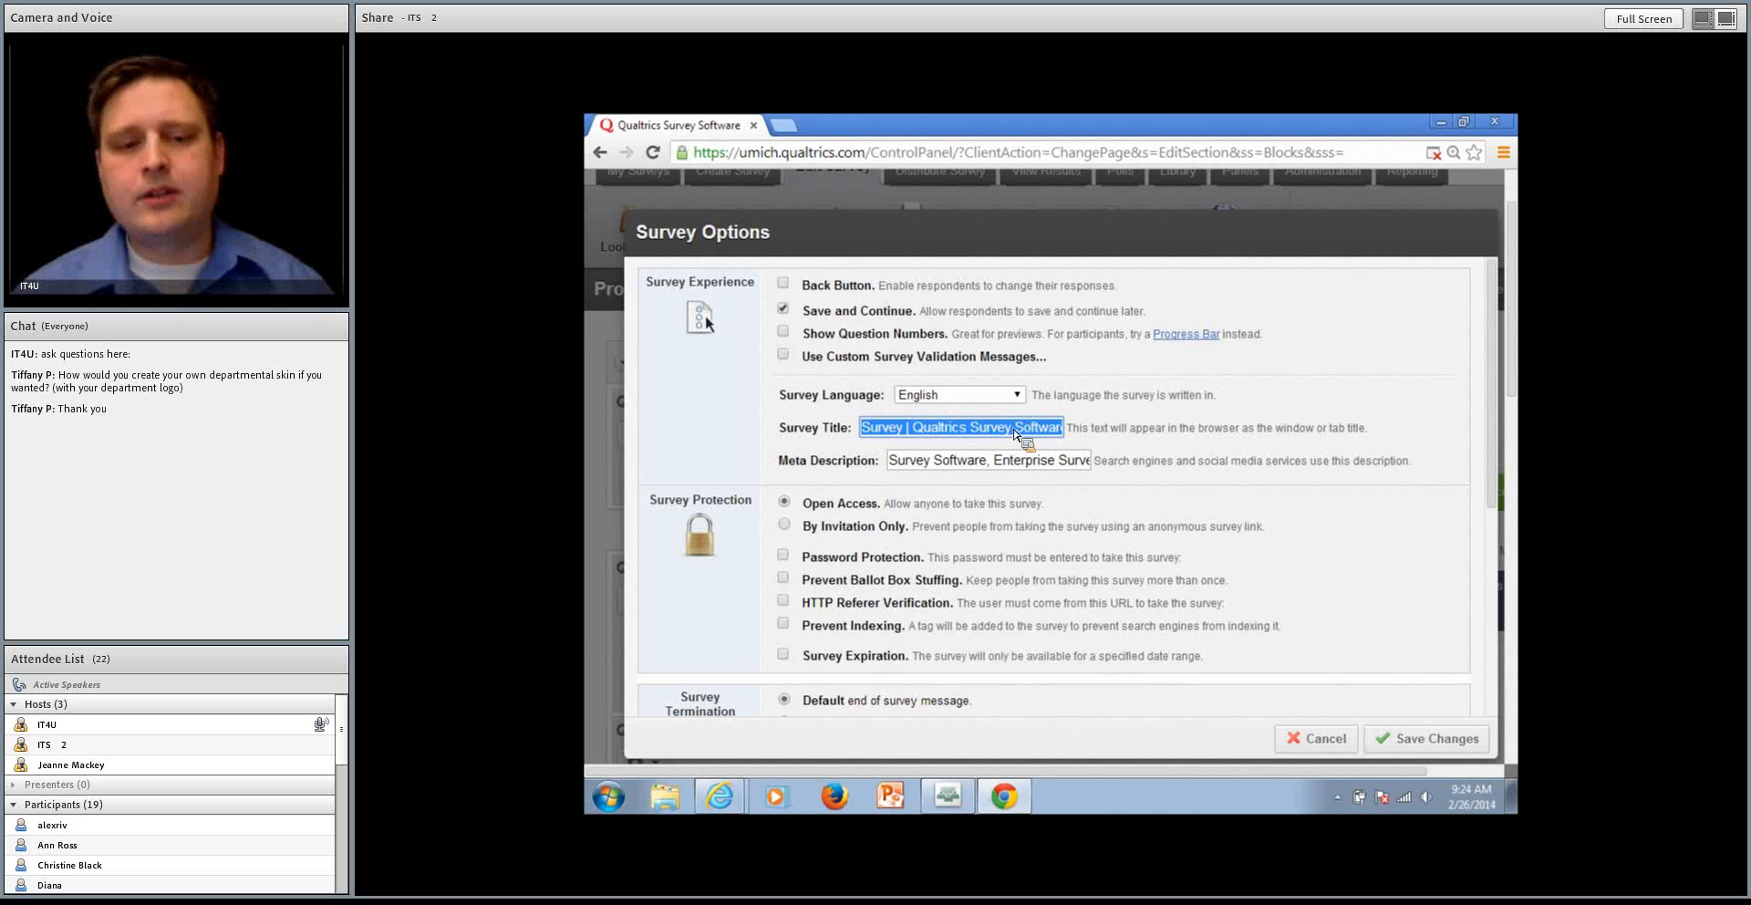
pyautogui.tripleClick(1019, 461)
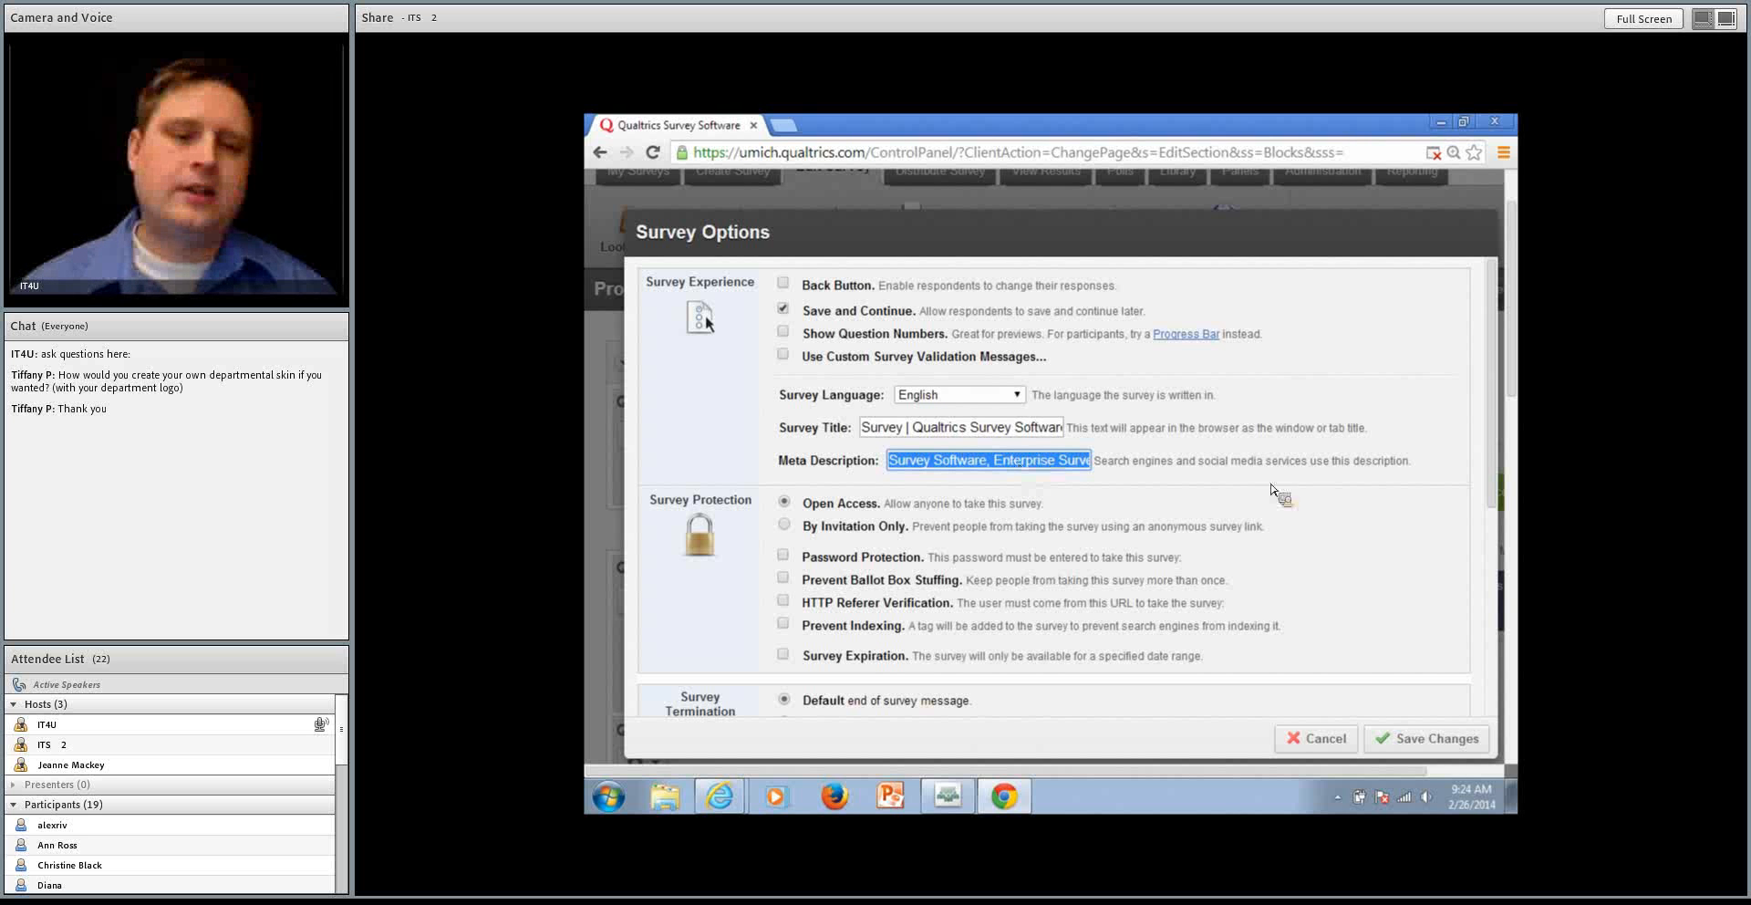
pyautogui.scroll(-1, 1295, 497)
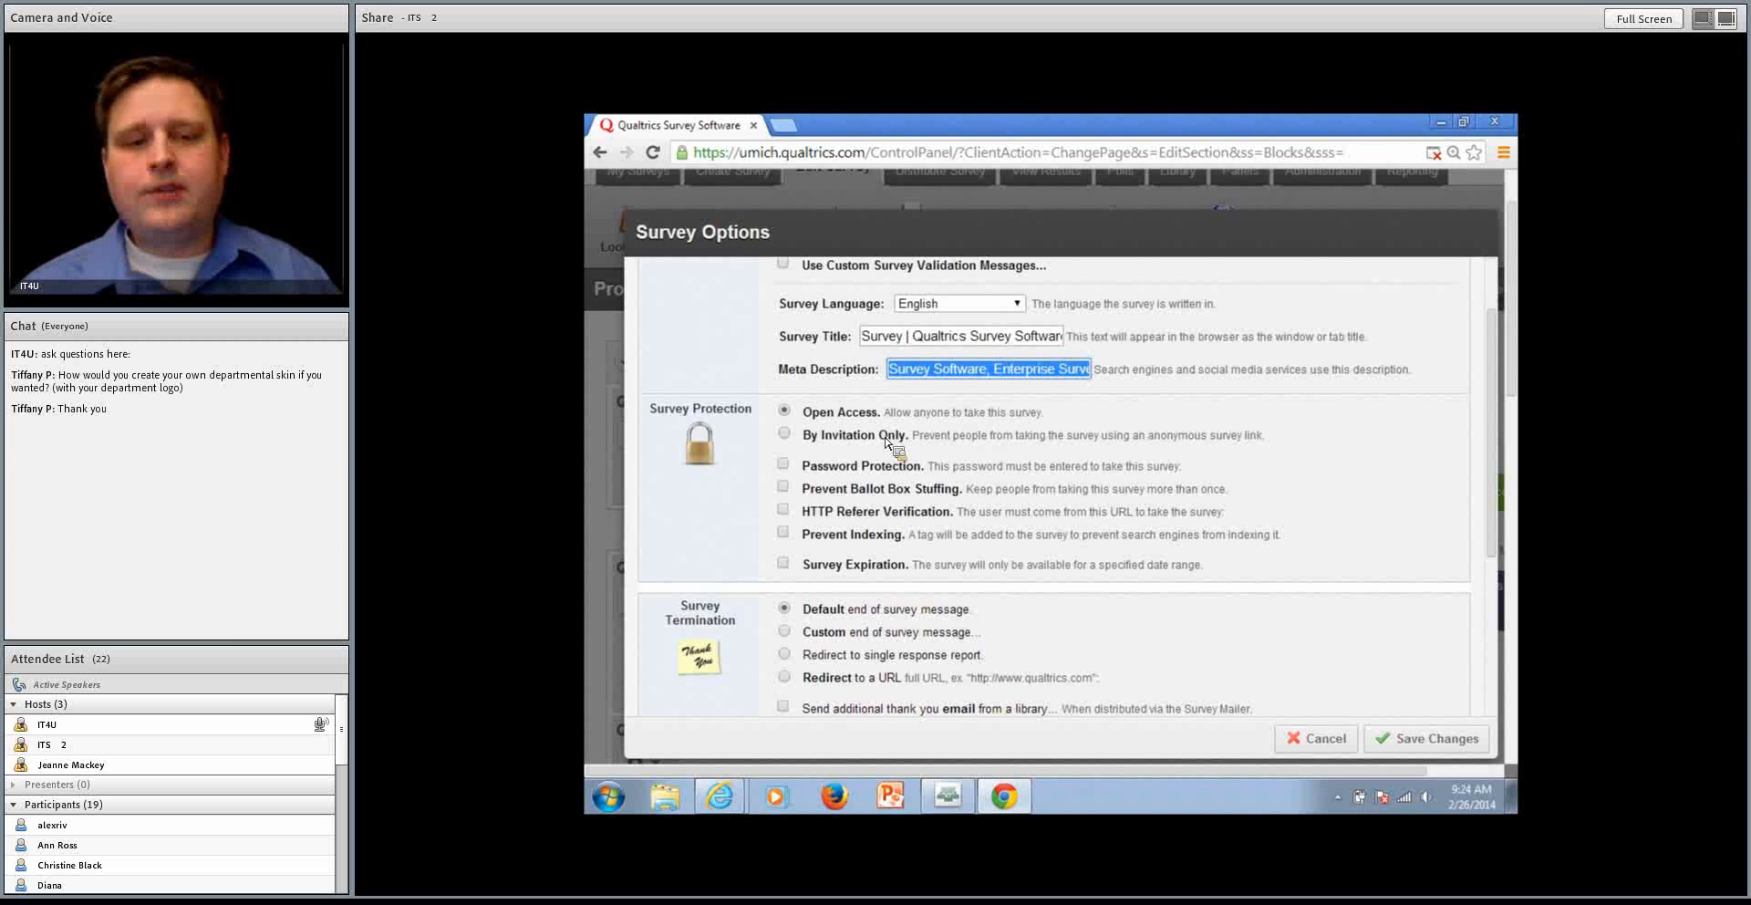
# Restrict the survey to By Invitation Only, and try the Password Protection and Prevent Ballot Box Stuffing options
pyautogui.click(887, 437)
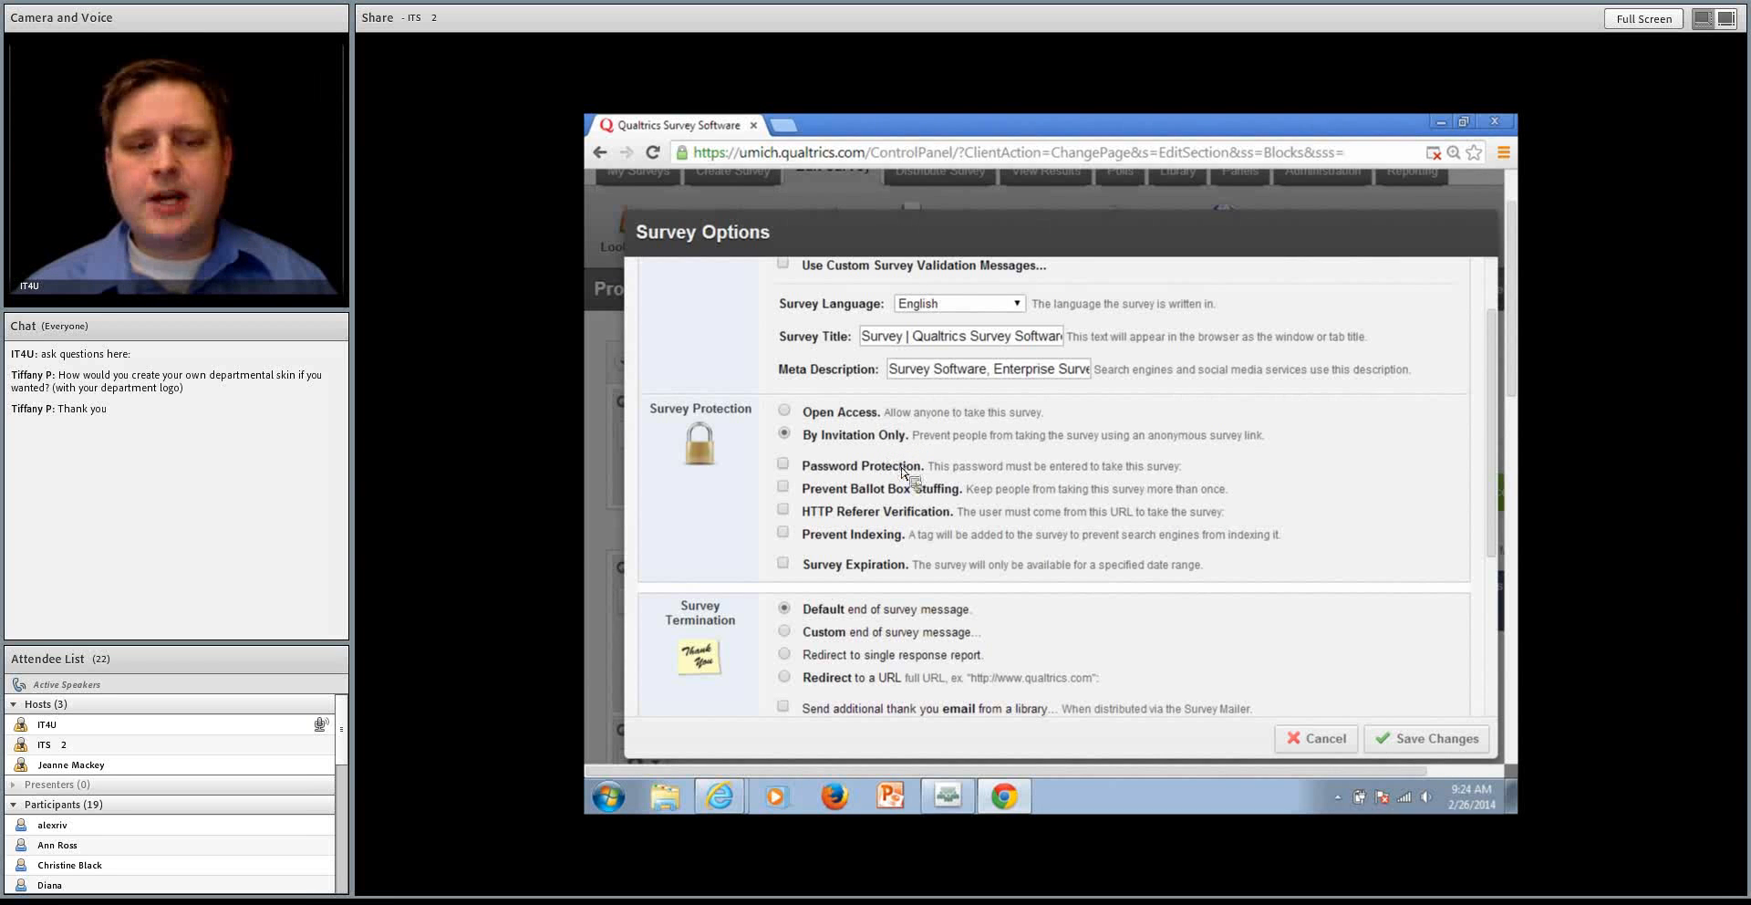
pyautogui.click(902, 466)
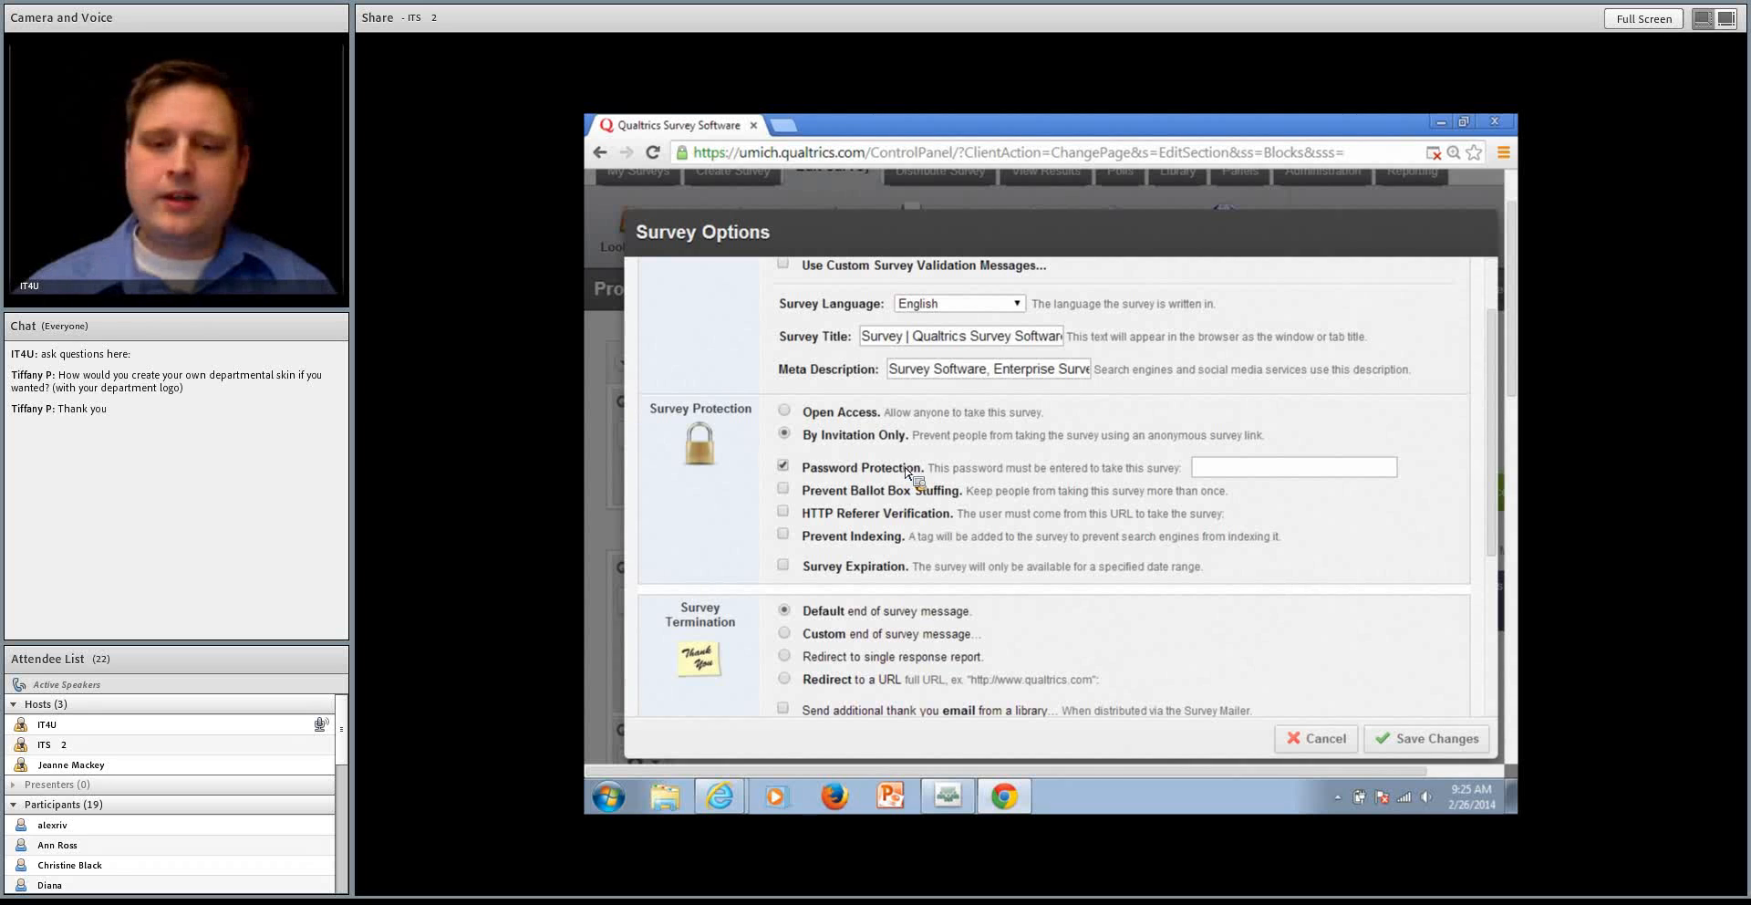
pyautogui.click(1322, 469)
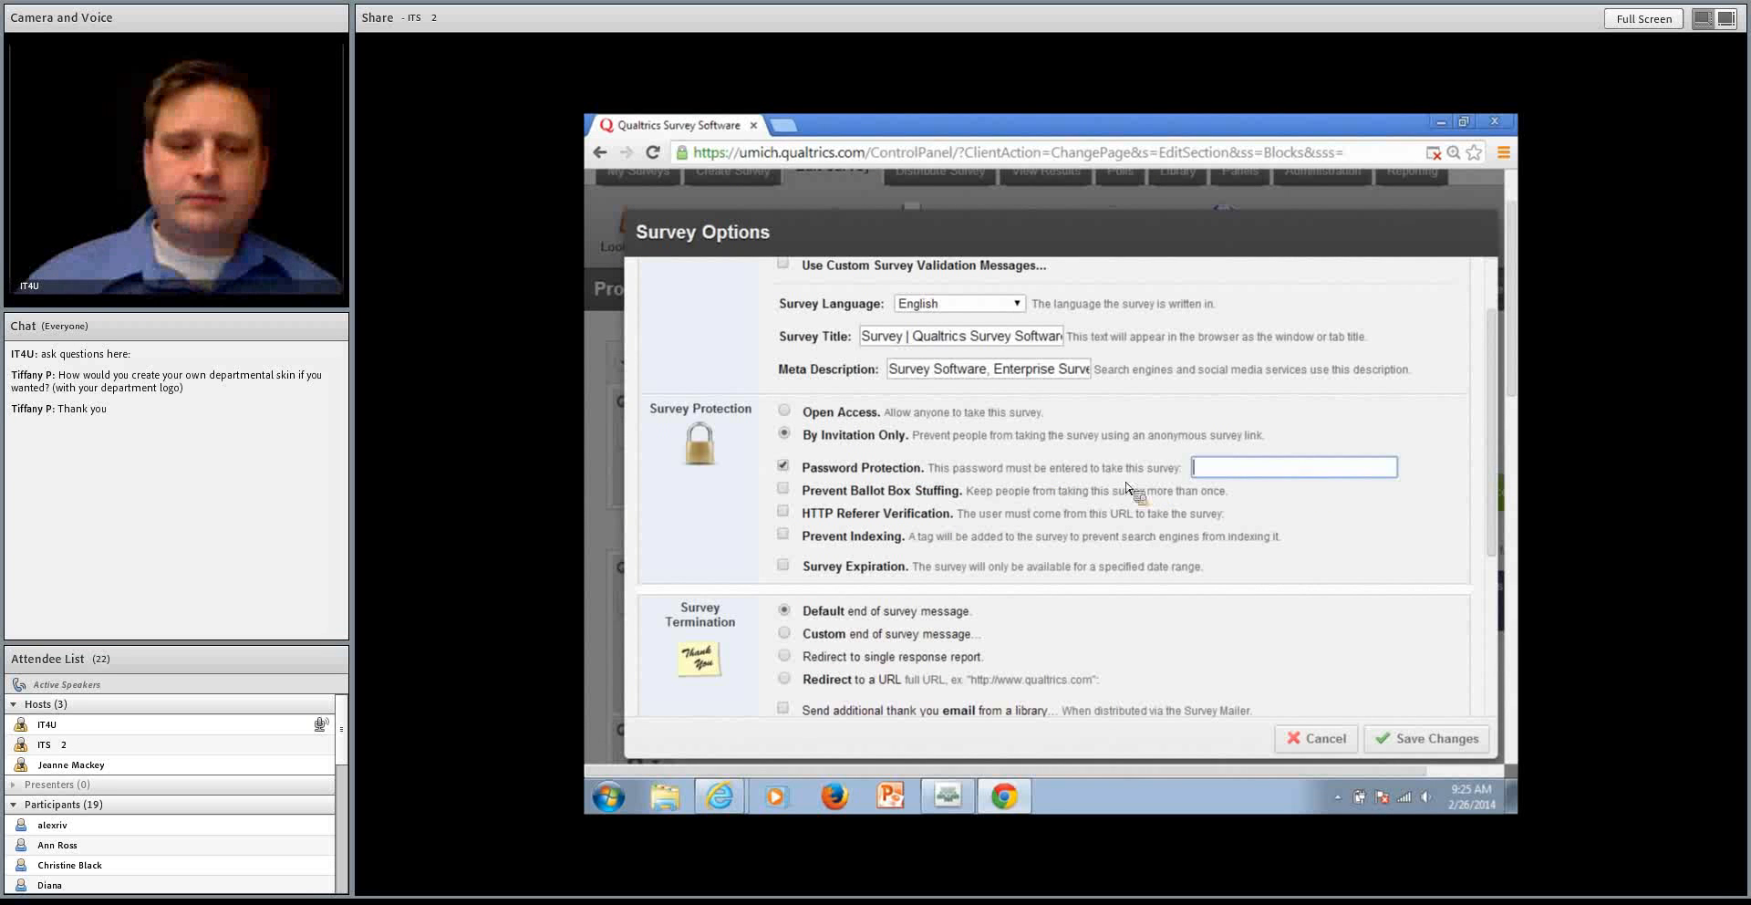
pyautogui.click(921, 489)
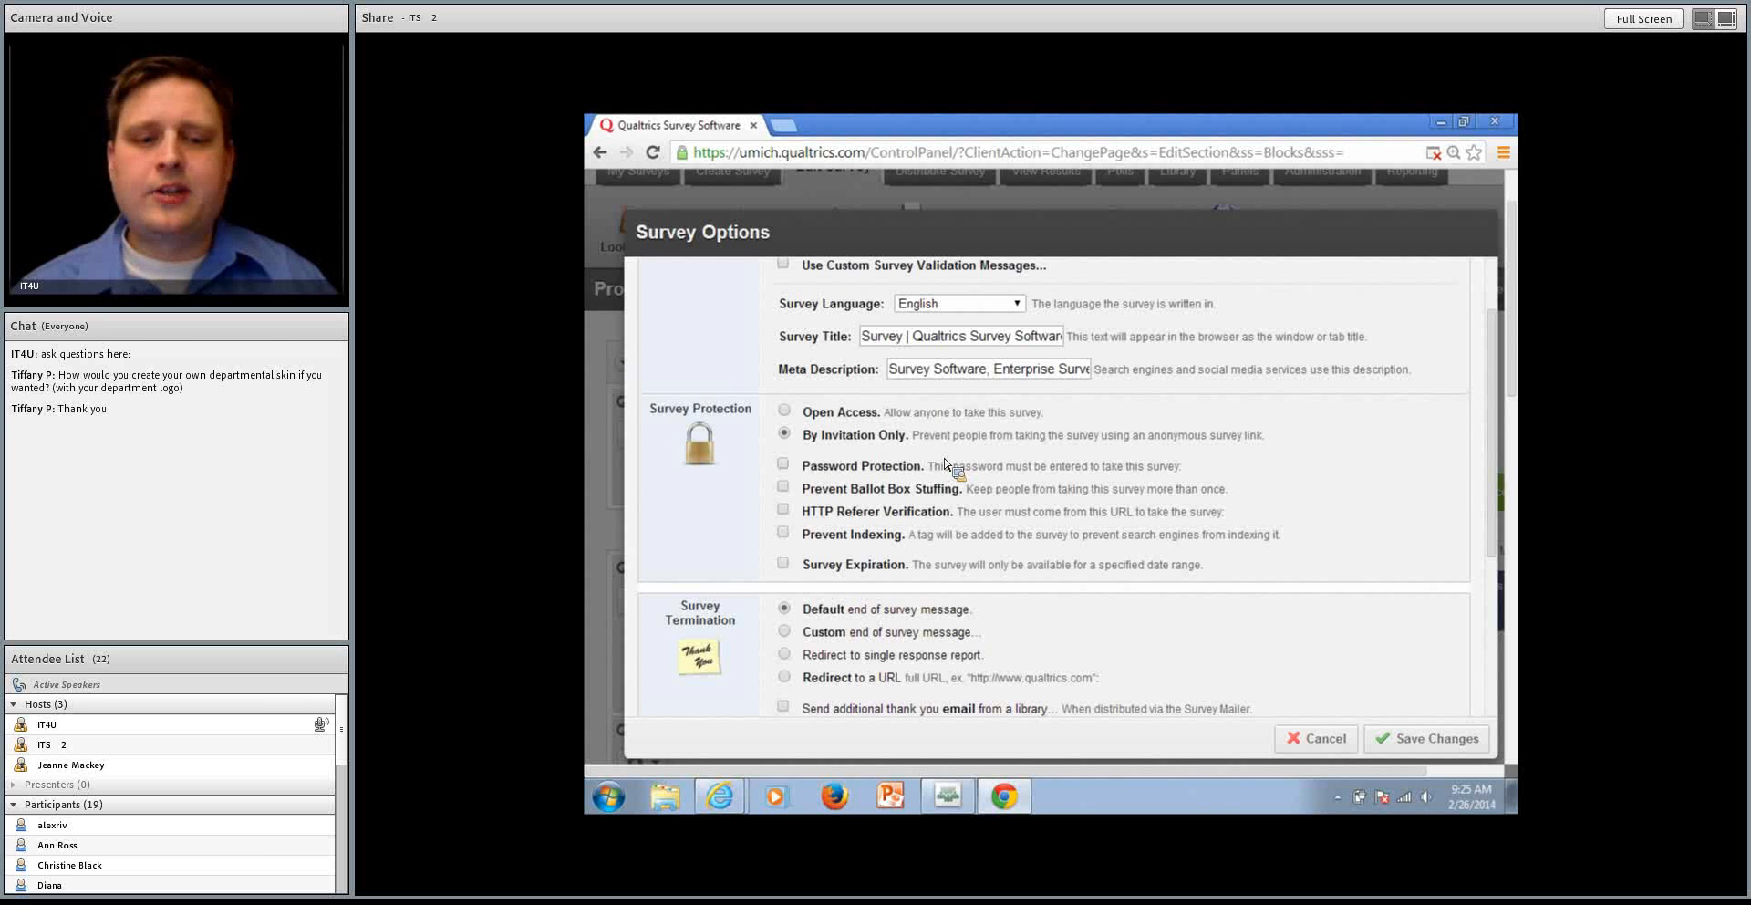
# Enable HTTP Referer Verification in the survey protection settings and open its URL for entry
pyautogui.click(937, 516)
pyautogui.click(1339, 514)
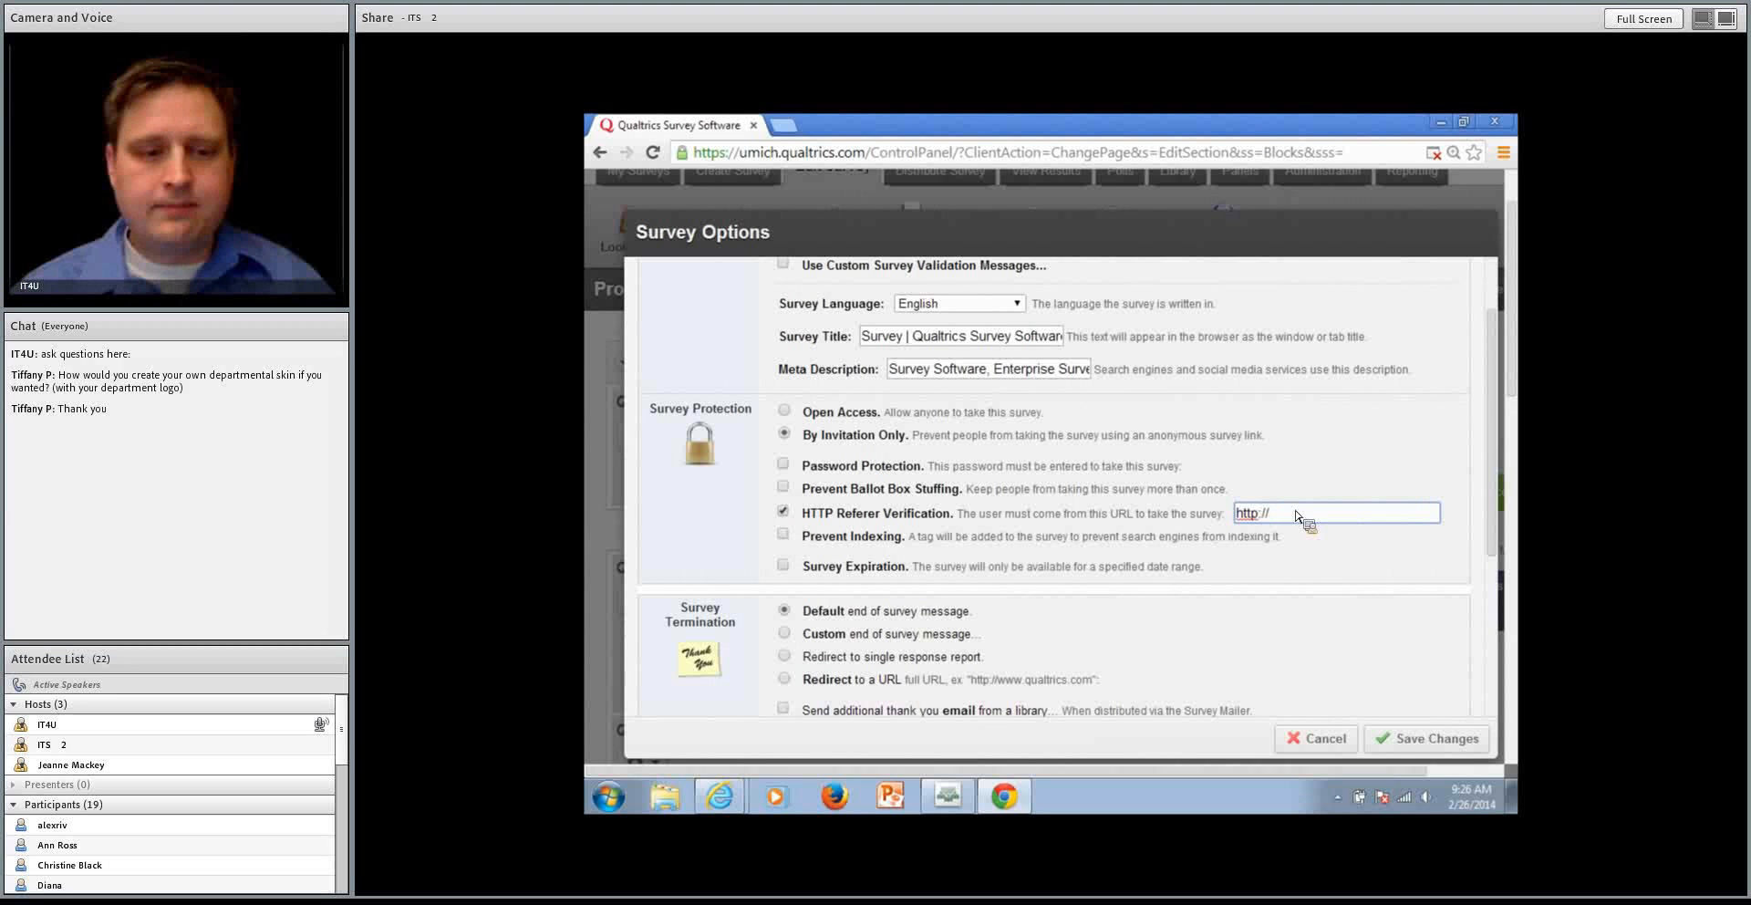
# Disable HTTP Referer Verification, try the Prevent Indexing option, and enable Survey Expiration in the survey protection settings
pyautogui.click(782, 511)
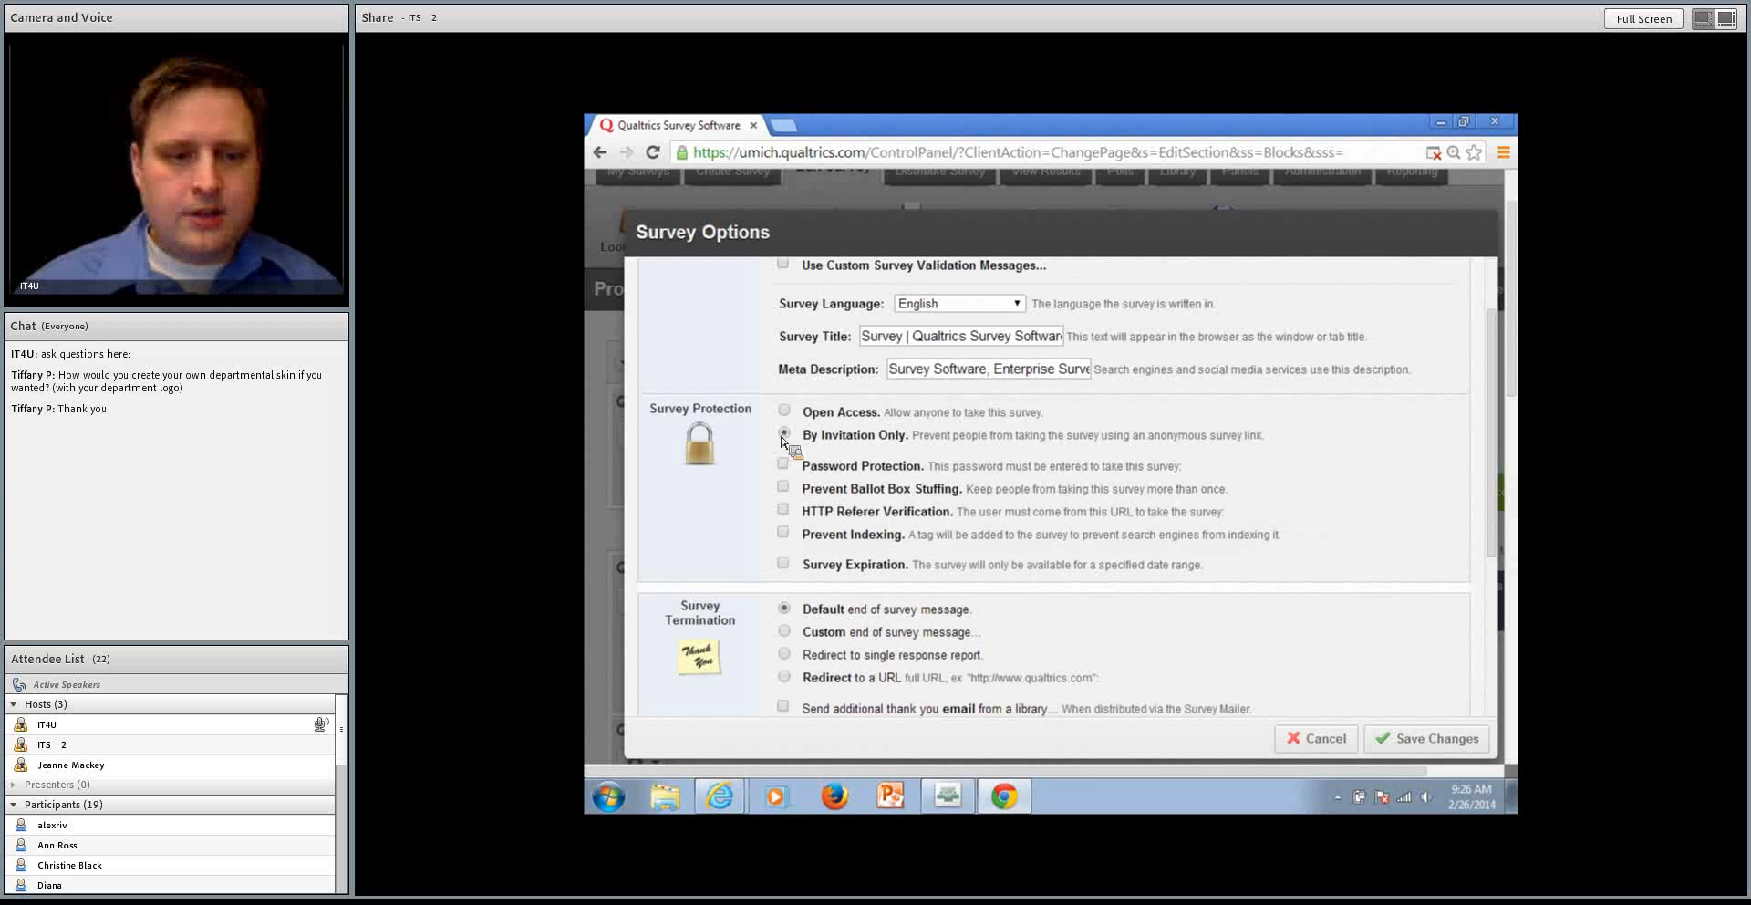
pyautogui.click(783, 533)
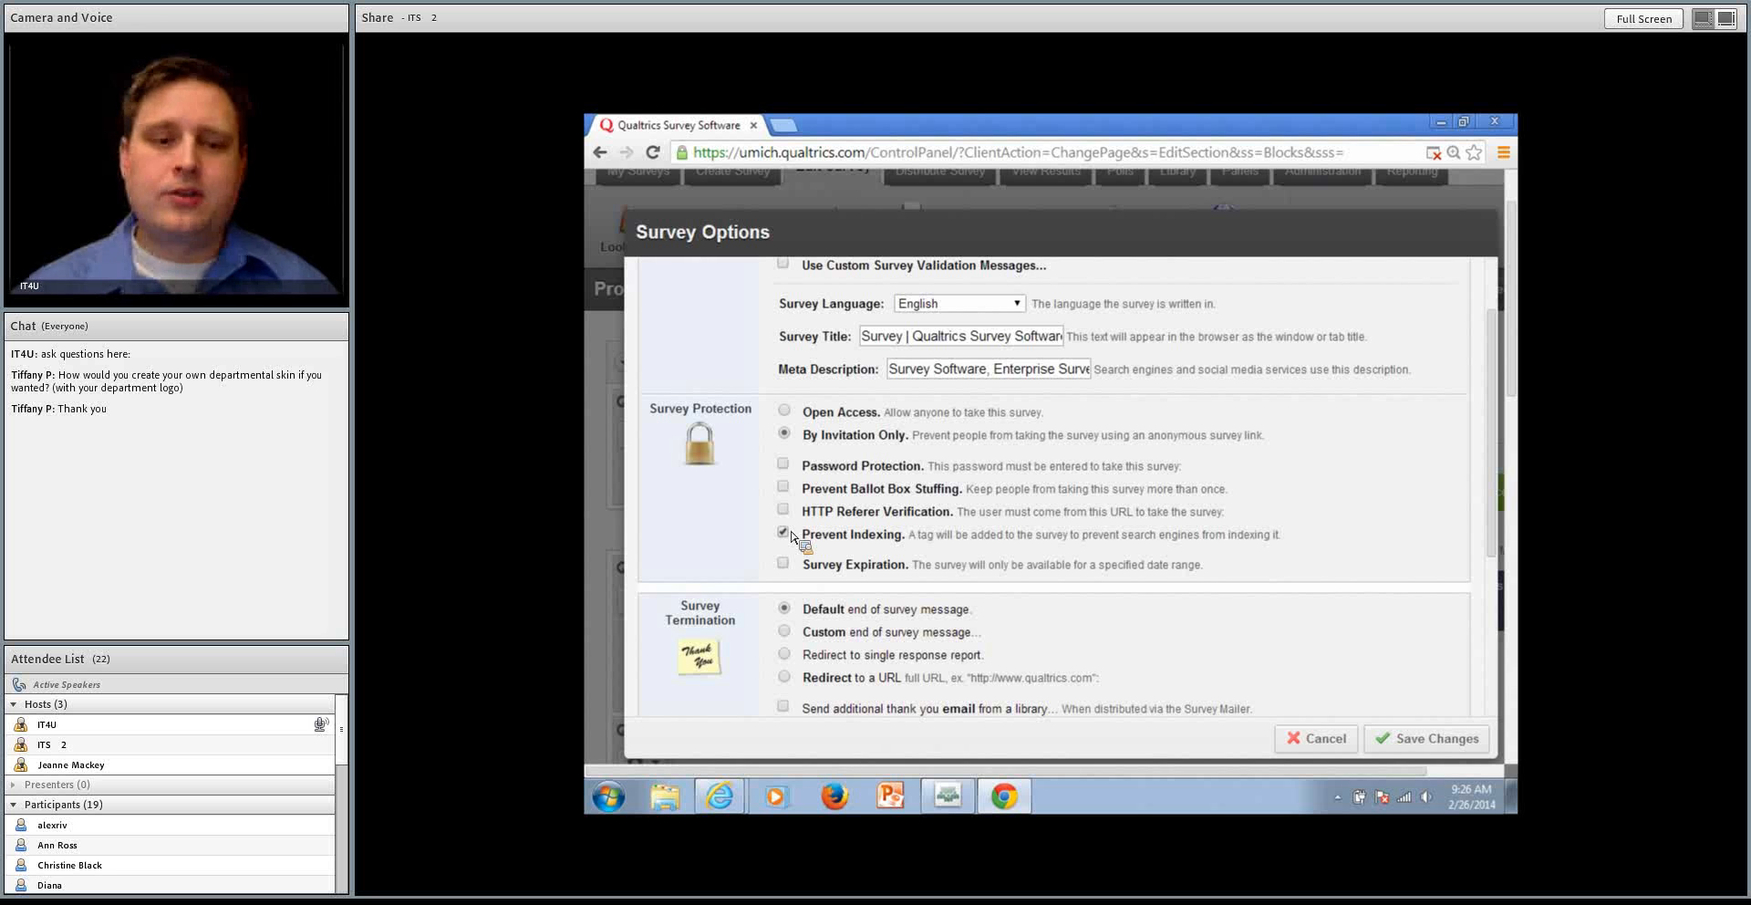
pyautogui.click(790, 534)
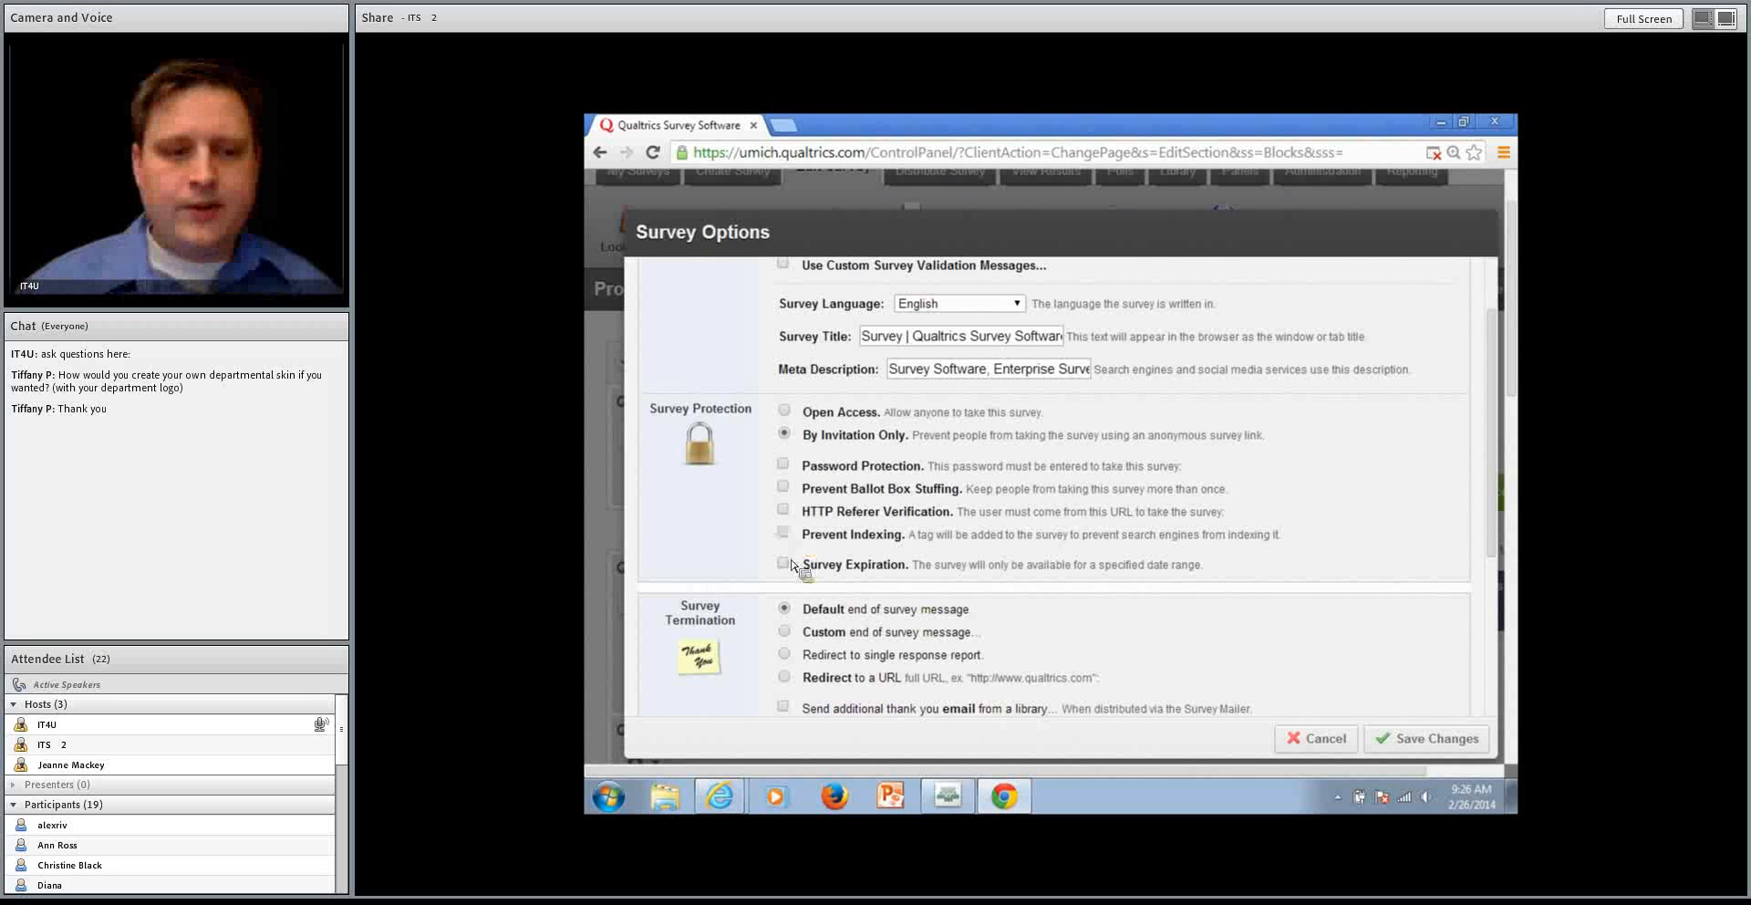
pyautogui.click(790, 566)
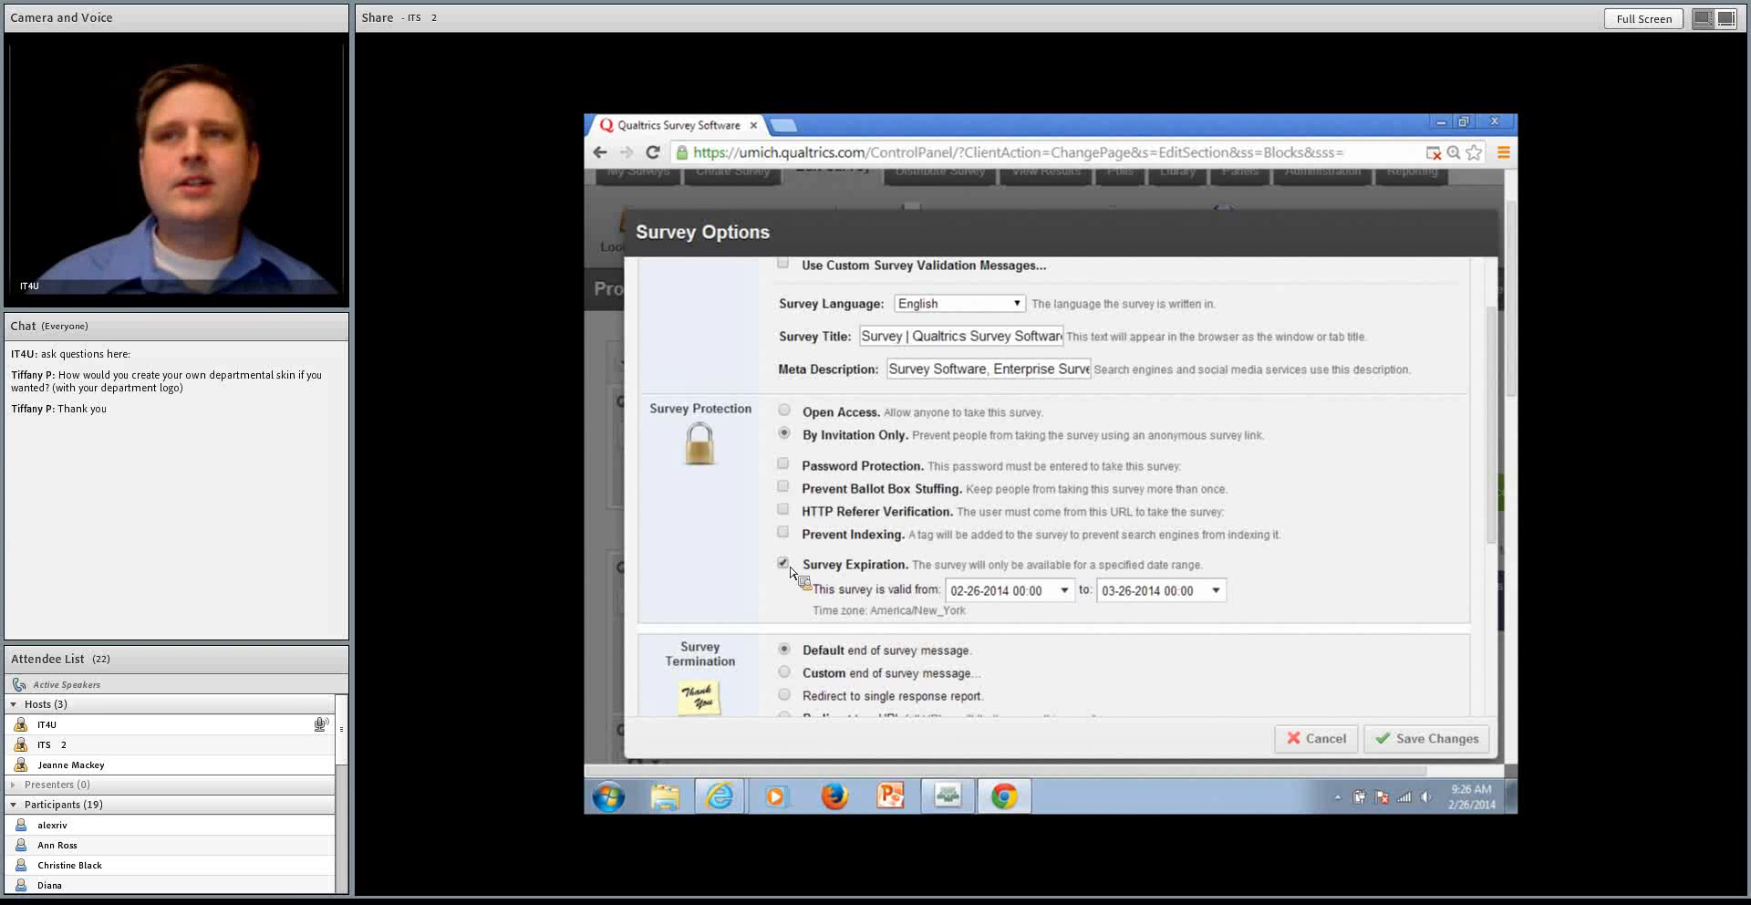
# Set survey termination to Redirect to a URL, and try the additional thank you email and Anonymize Response options
pyautogui.scroll(-3, 972, 580)
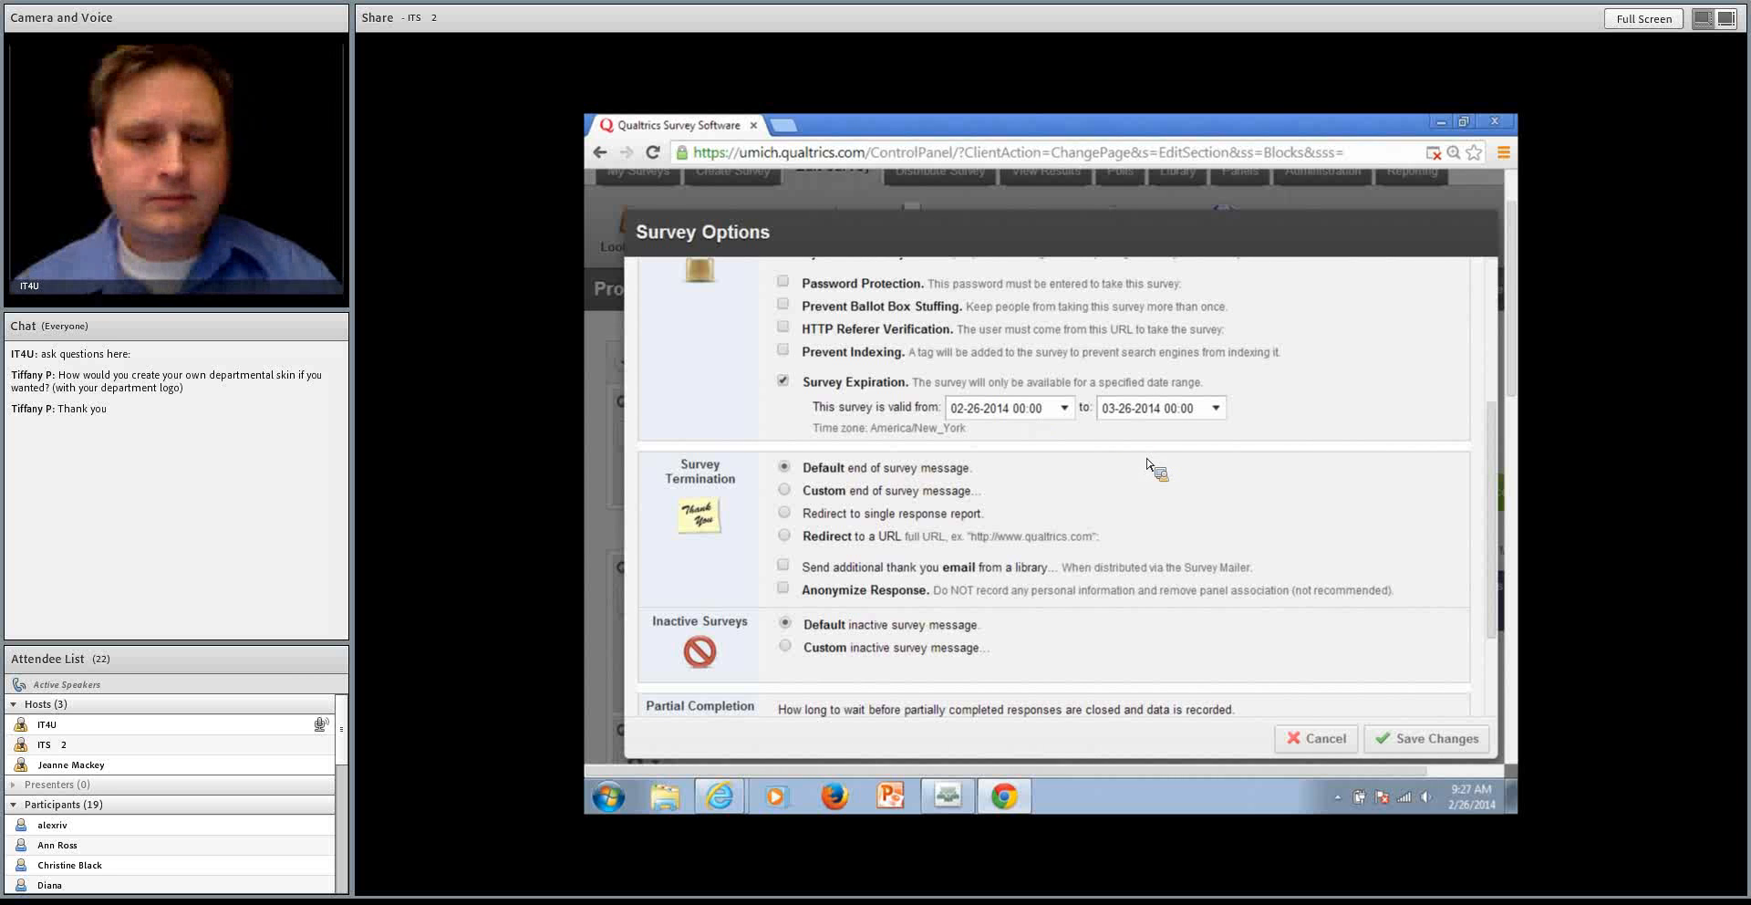
pyautogui.scroll(-1, 1146, 464)
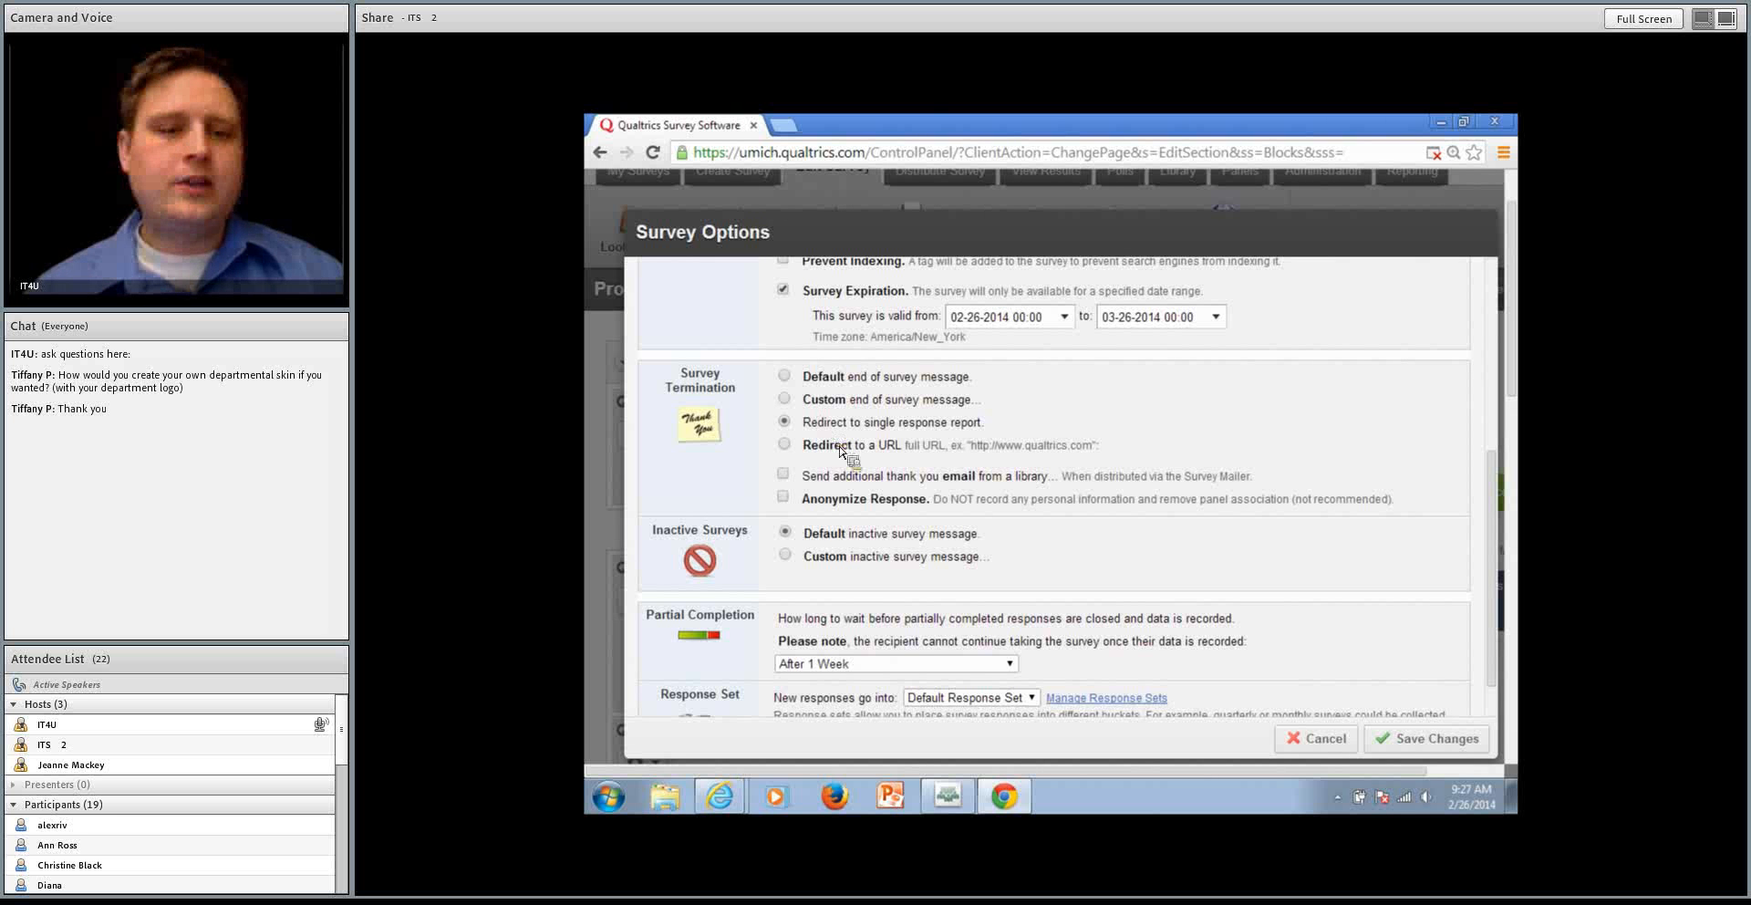
pyautogui.click(839, 445)
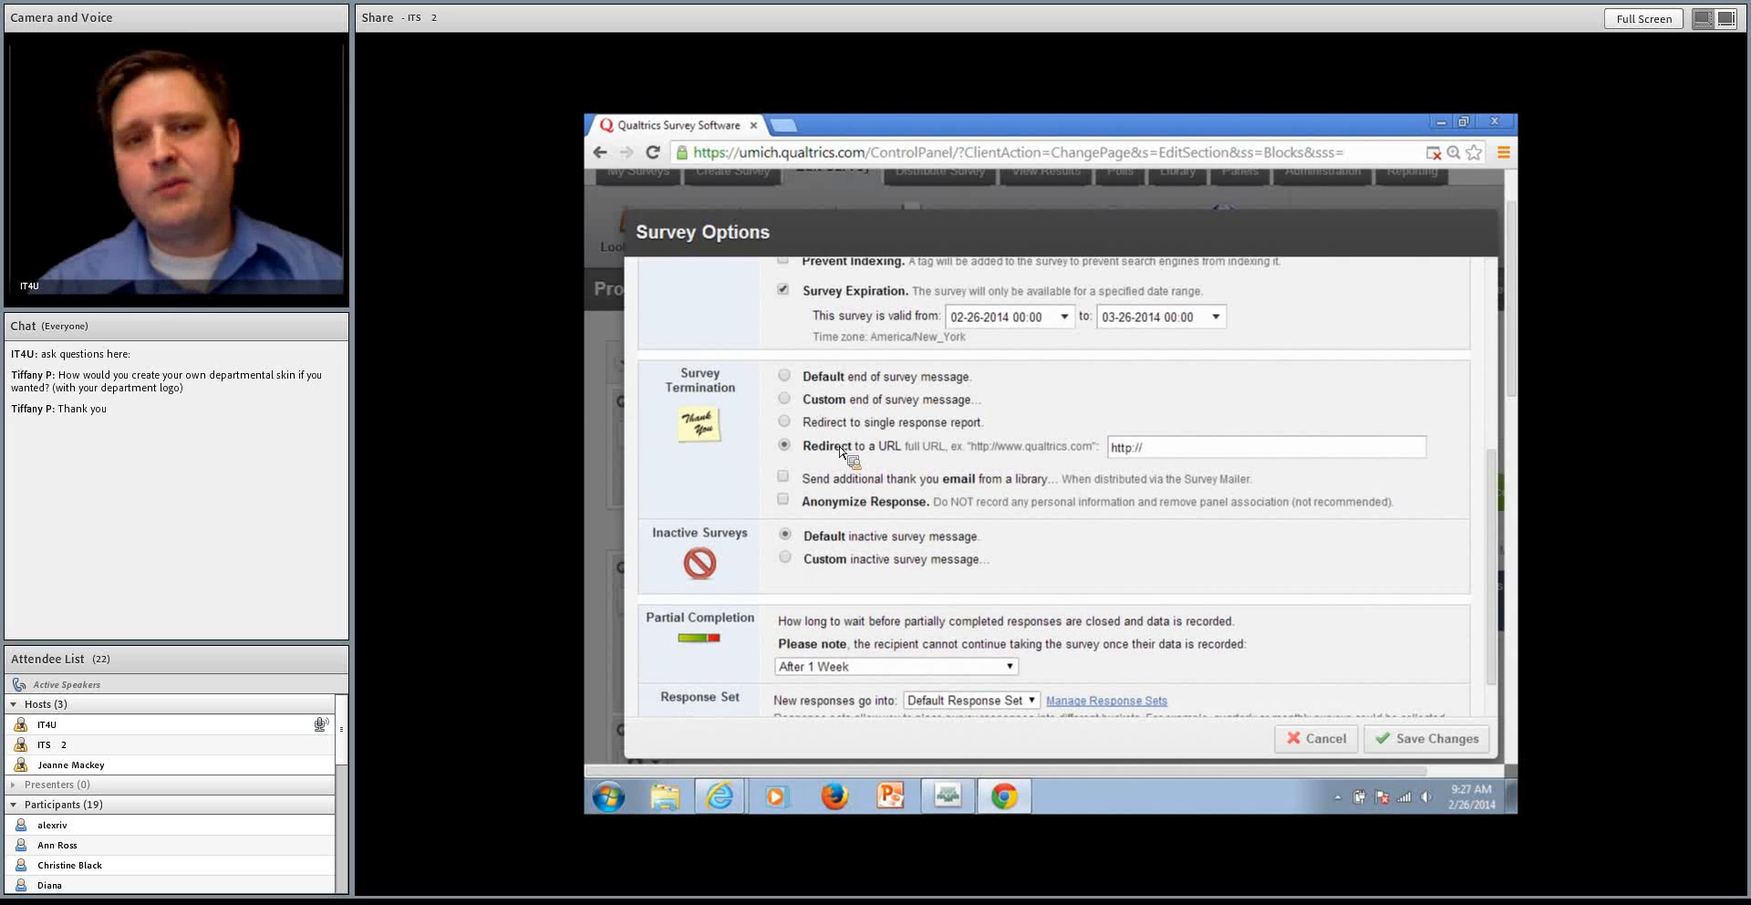
pyautogui.click(1013, 481)
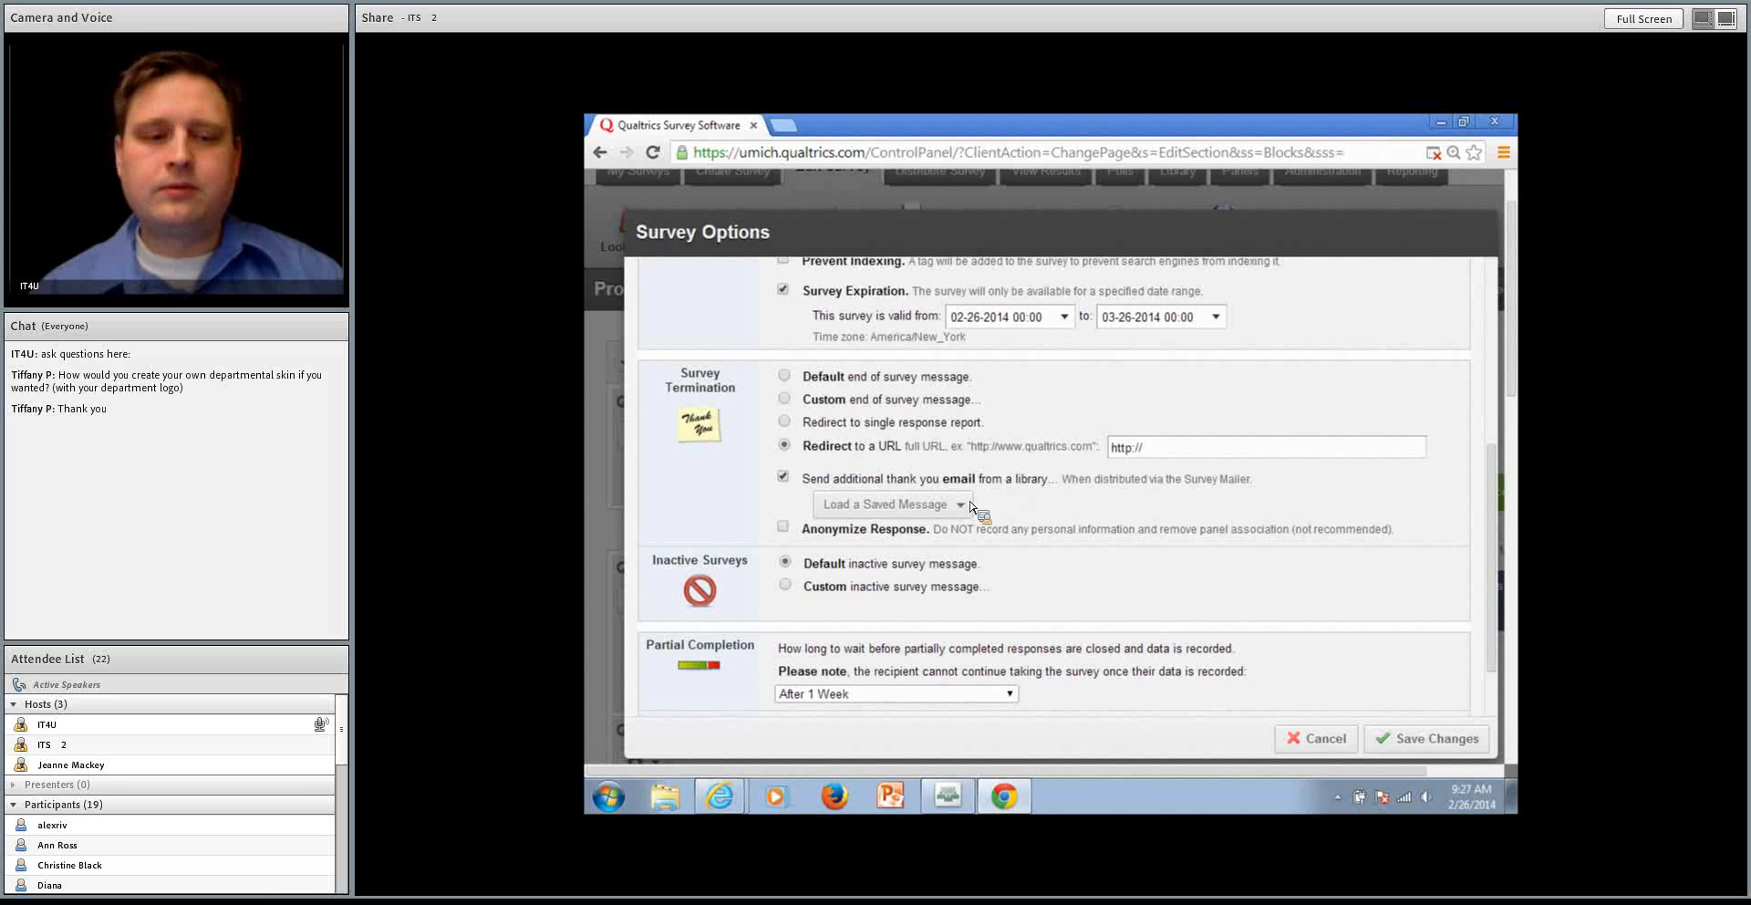
pyautogui.click(816, 480)
pyautogui.click(827, 507)
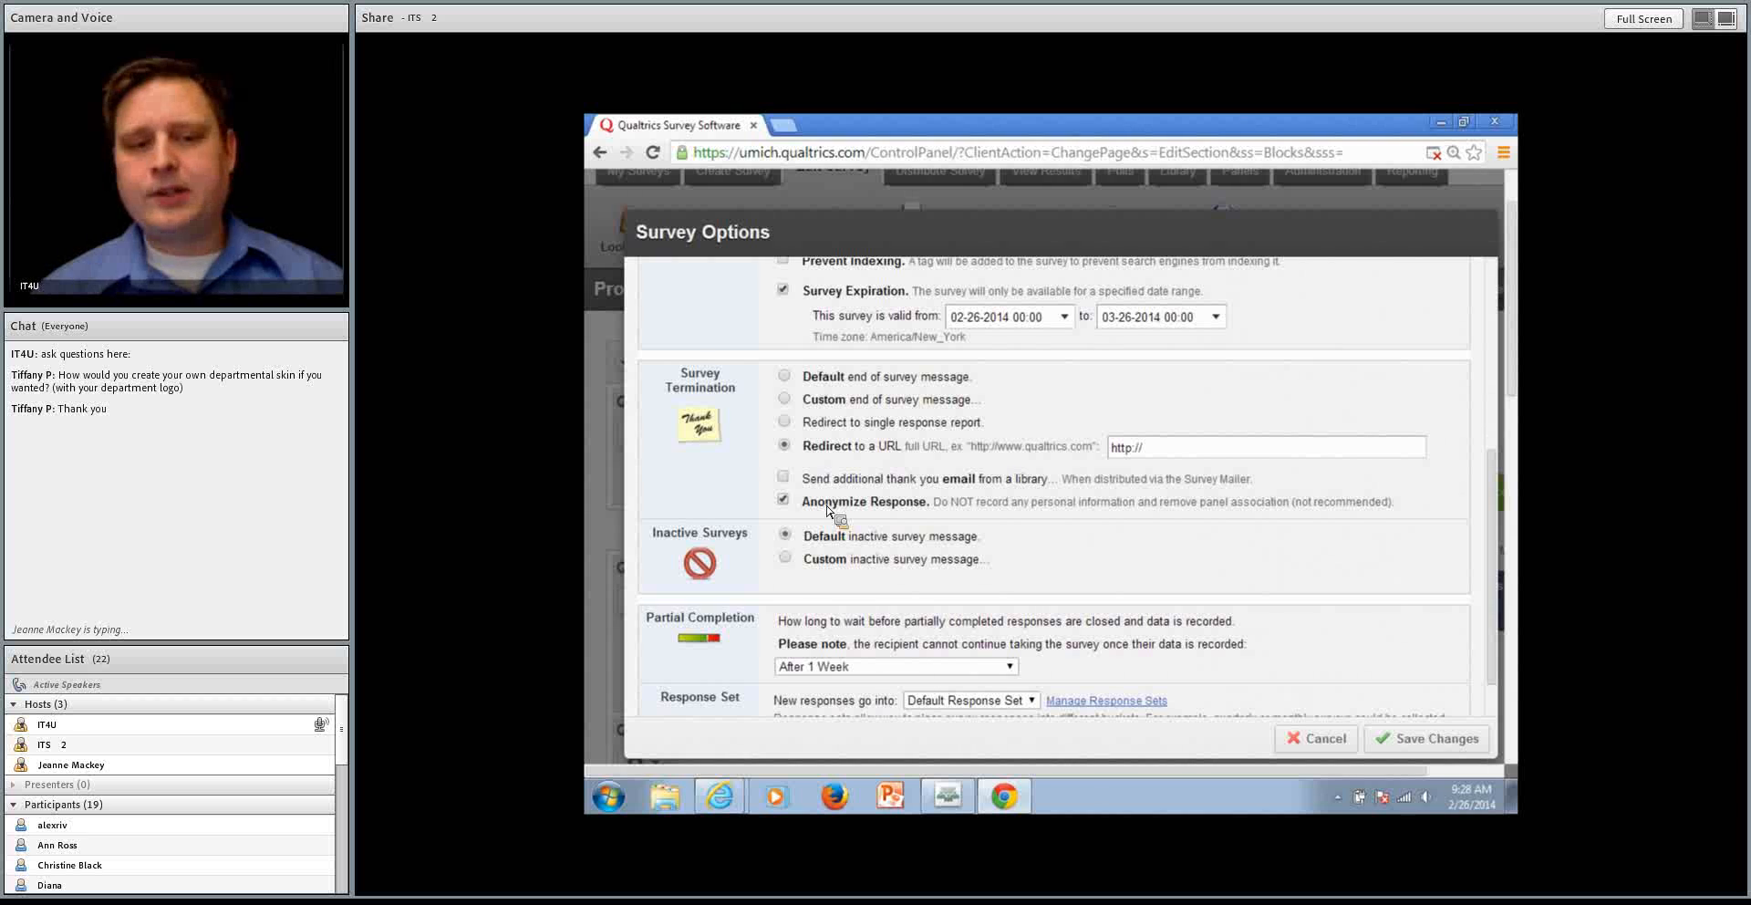
pyautogui.click(827, 503)
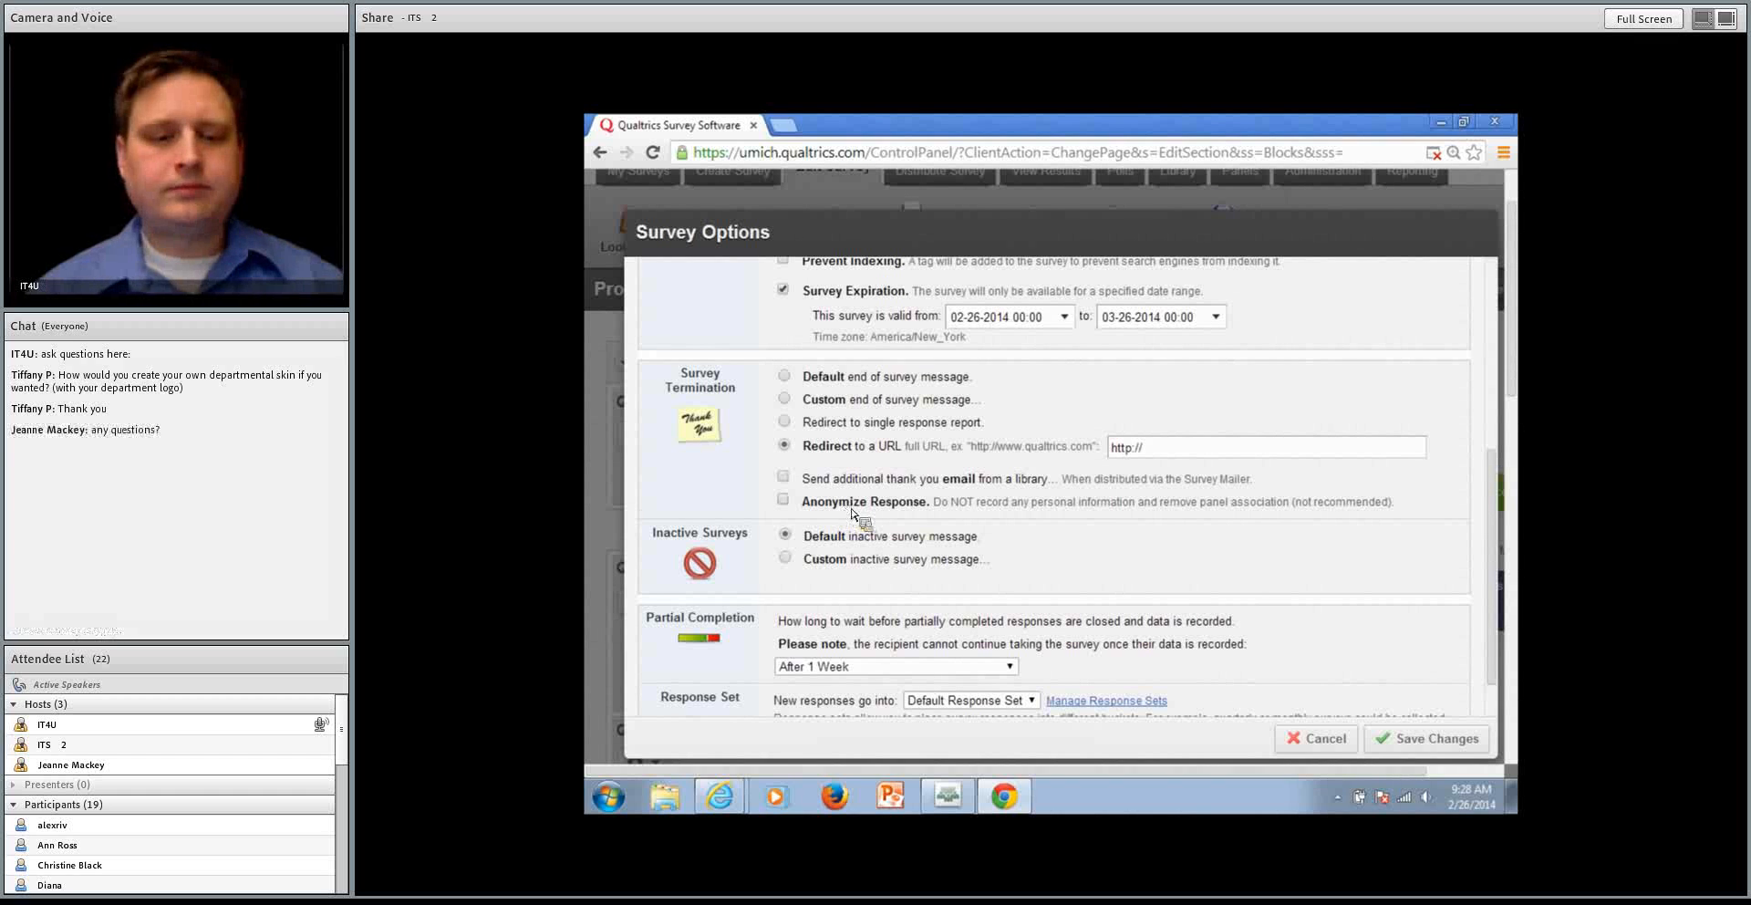
# Choose a custom inactive survey message and browse the message libraries without loading a message
pyautogui.scroll(-1, 968, 529)
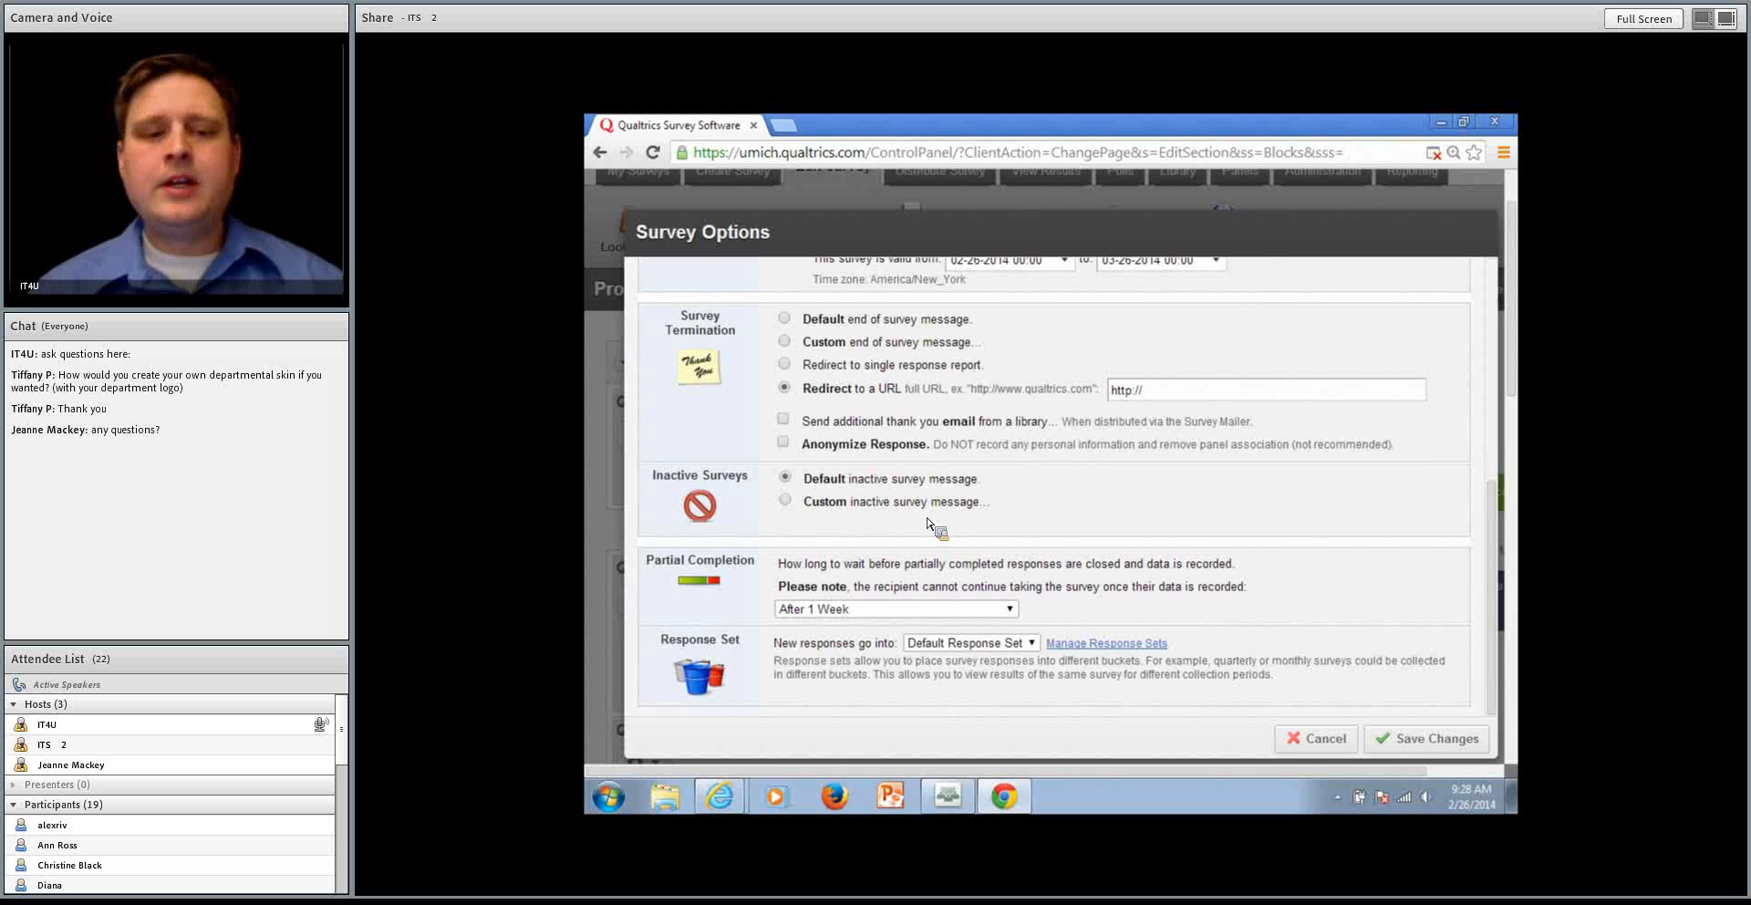
pyautogui.click(817, 502)
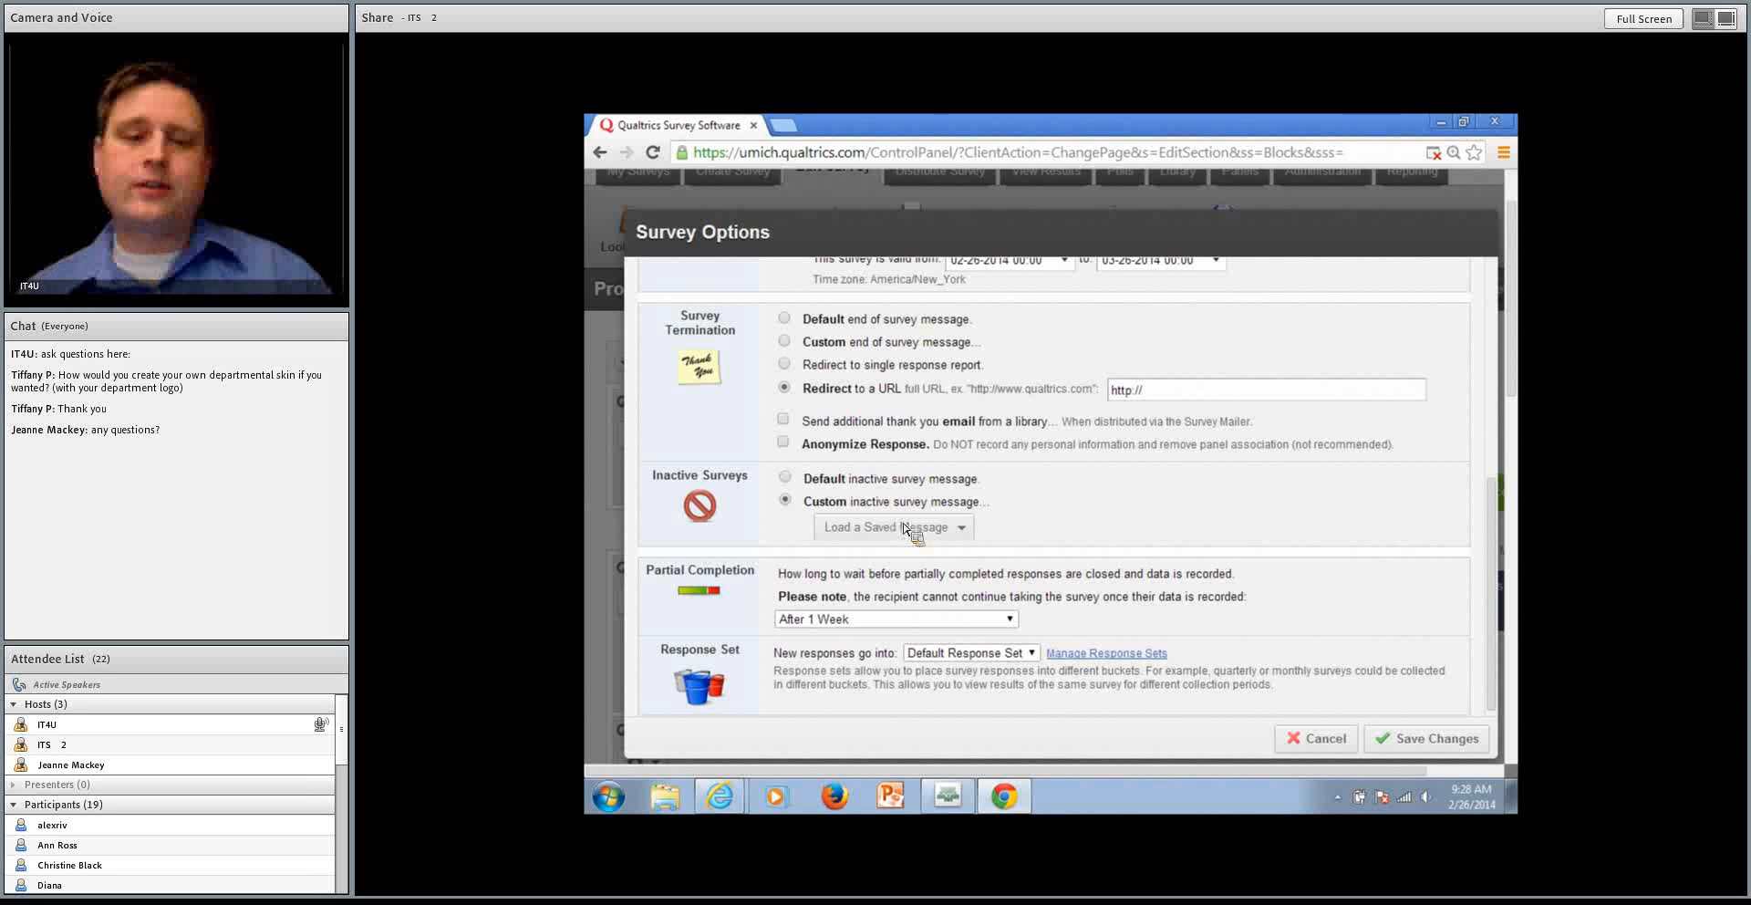
pyautogui.click(906, 529)
pyautogui.moveTo(940, 555)
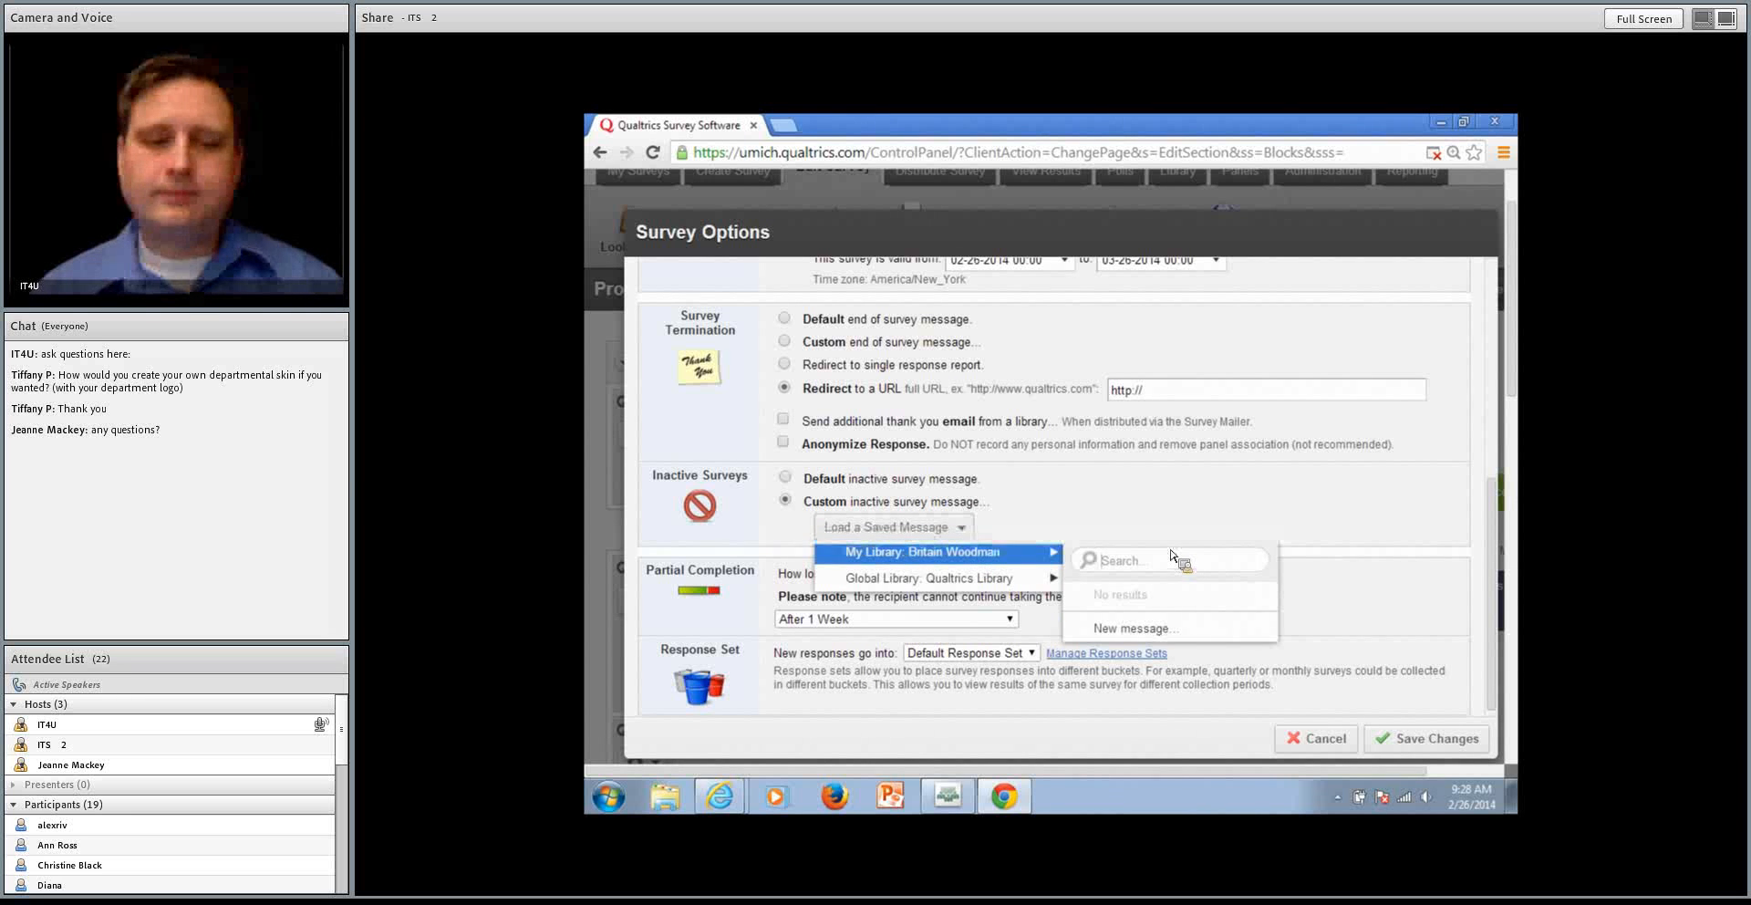
pyautogui.click(1176, 518)
pyautogui.scroll(-1, 1180, 555)
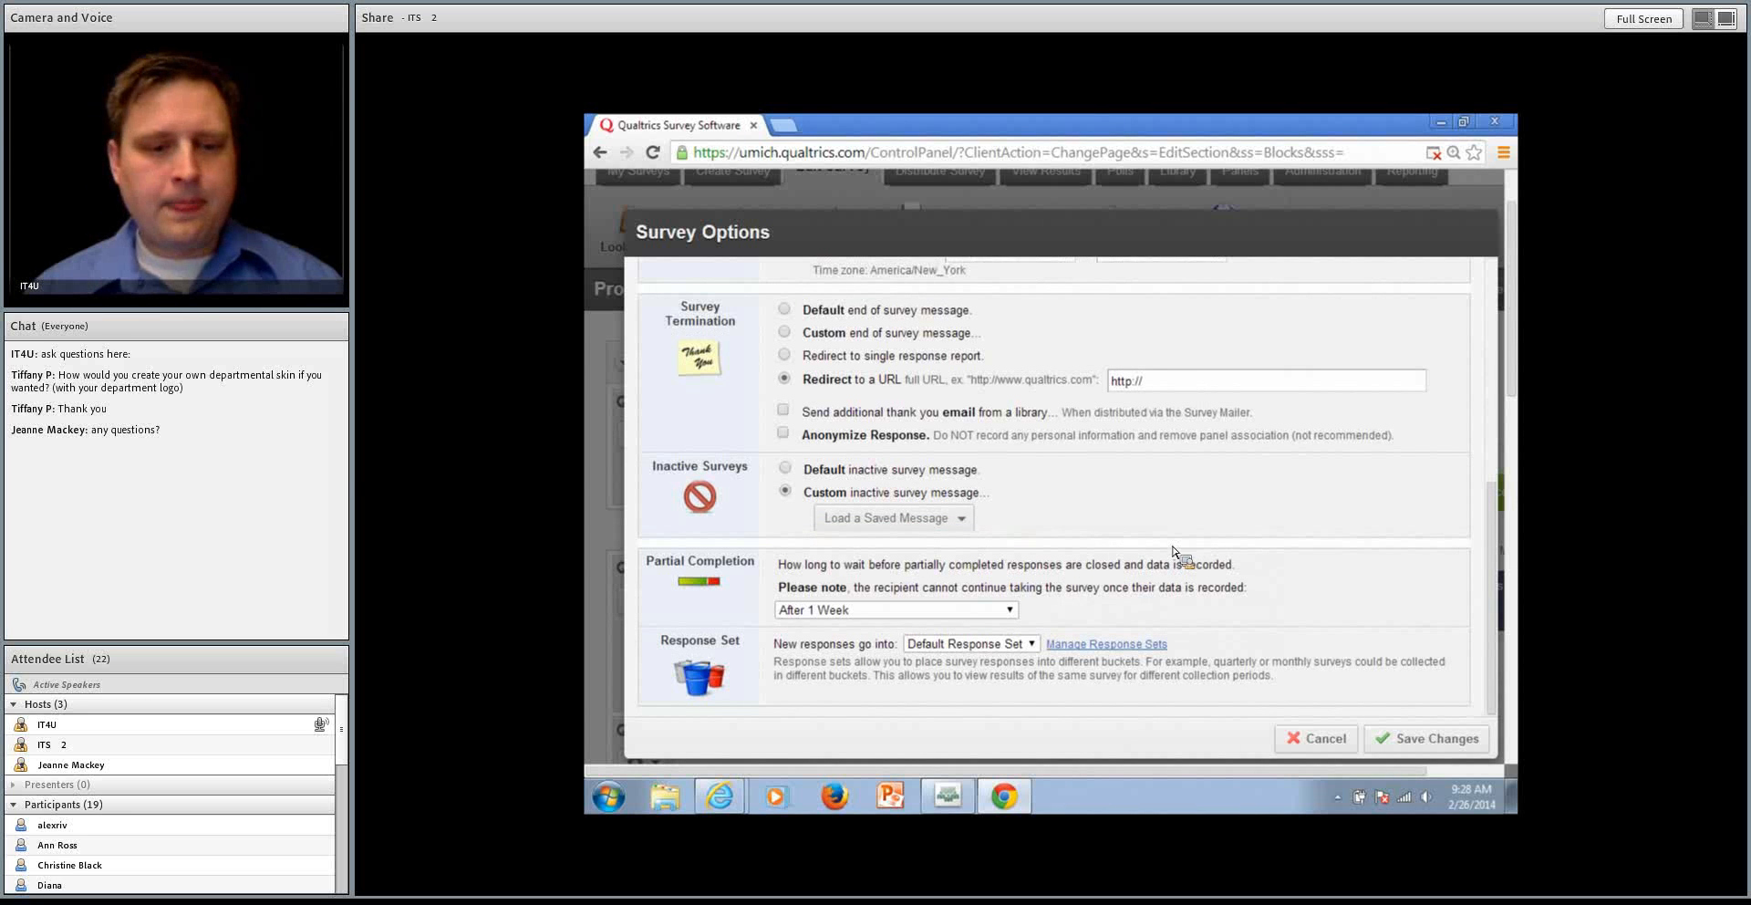
# Review the Partial Completion waiting periods and close Survey Options without saving the changes
pyautogui.click(1006, 613)
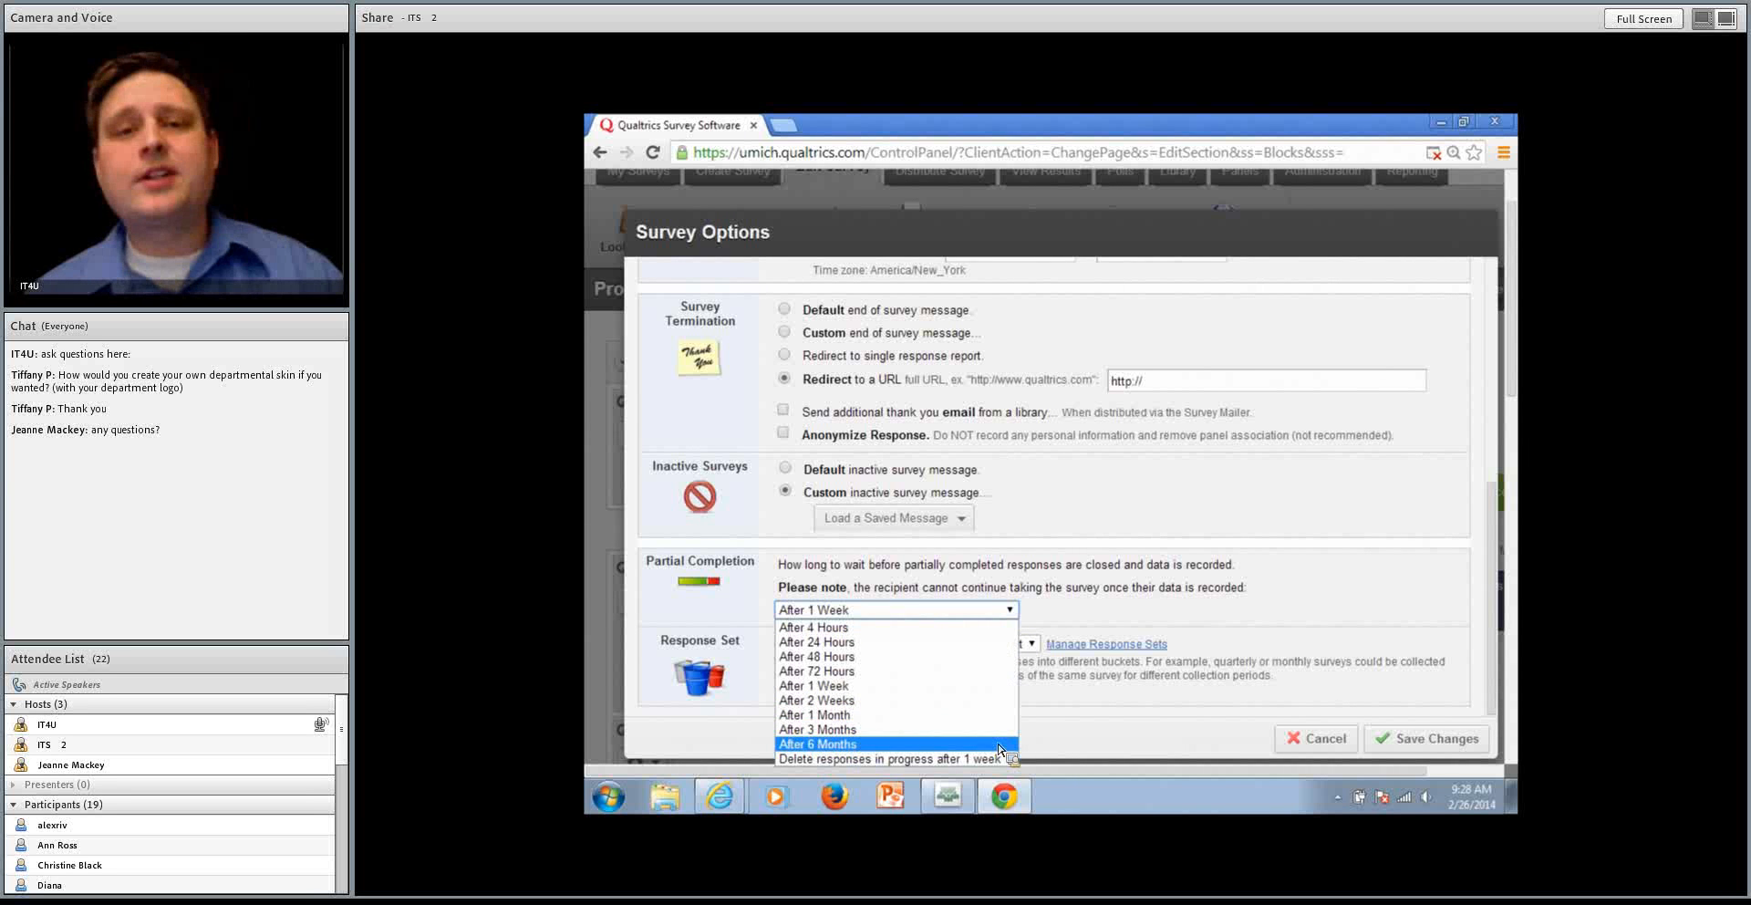
pyautogui.click(1142, 686)
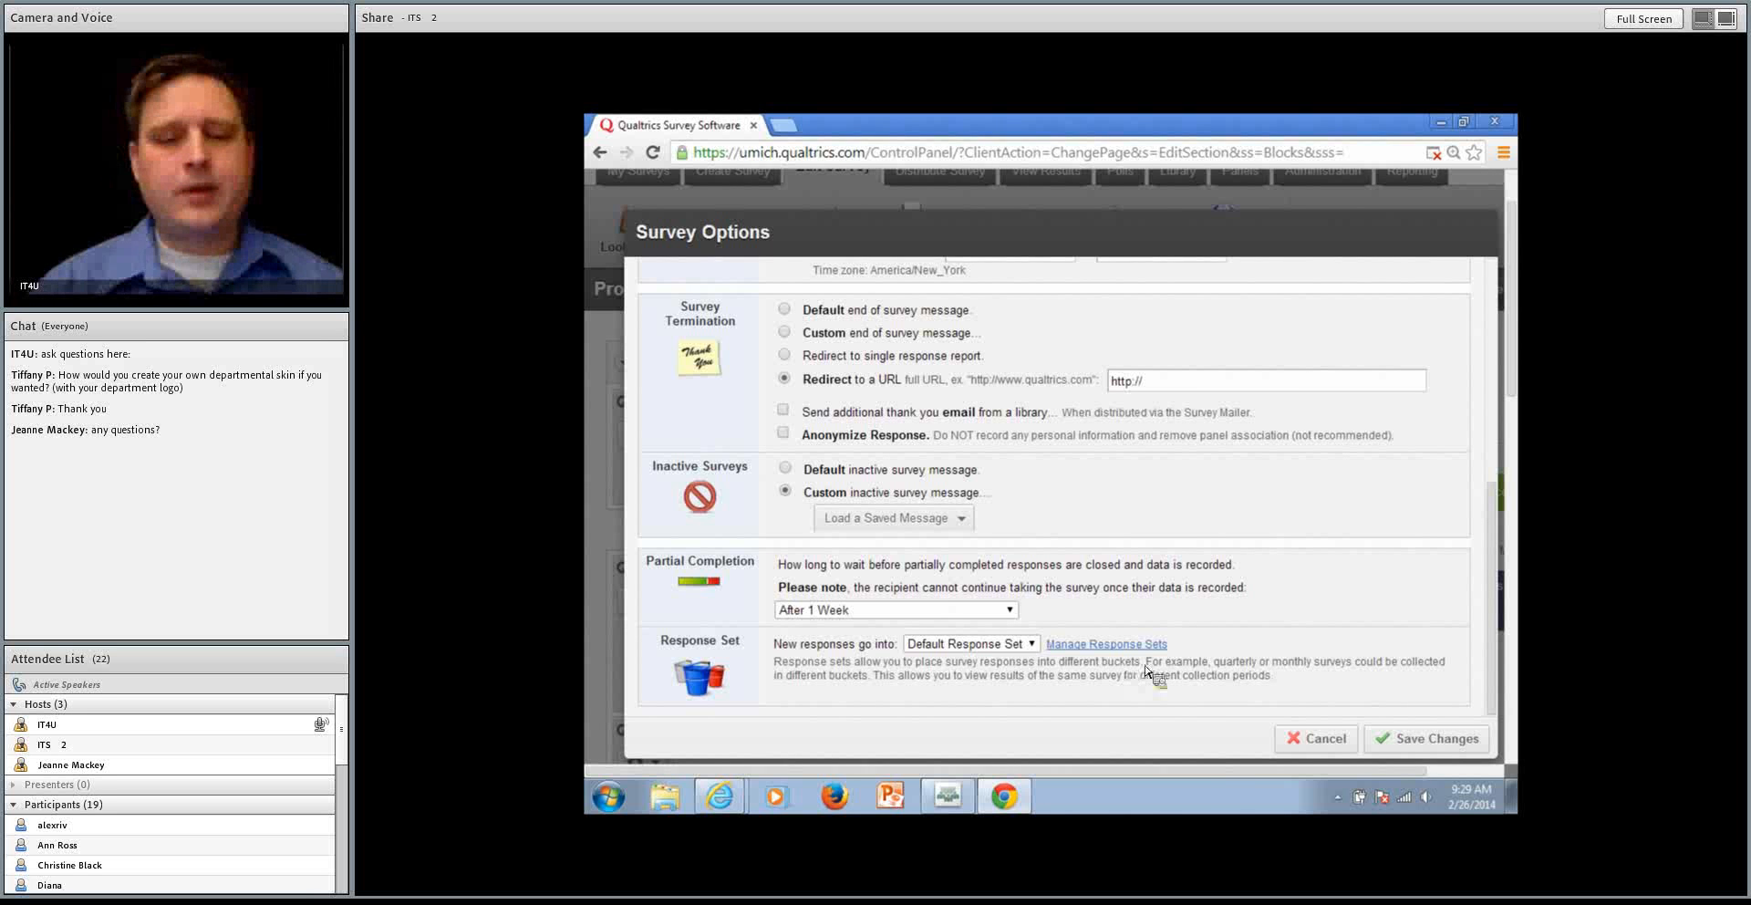
pyautogui.click(1313, 735)
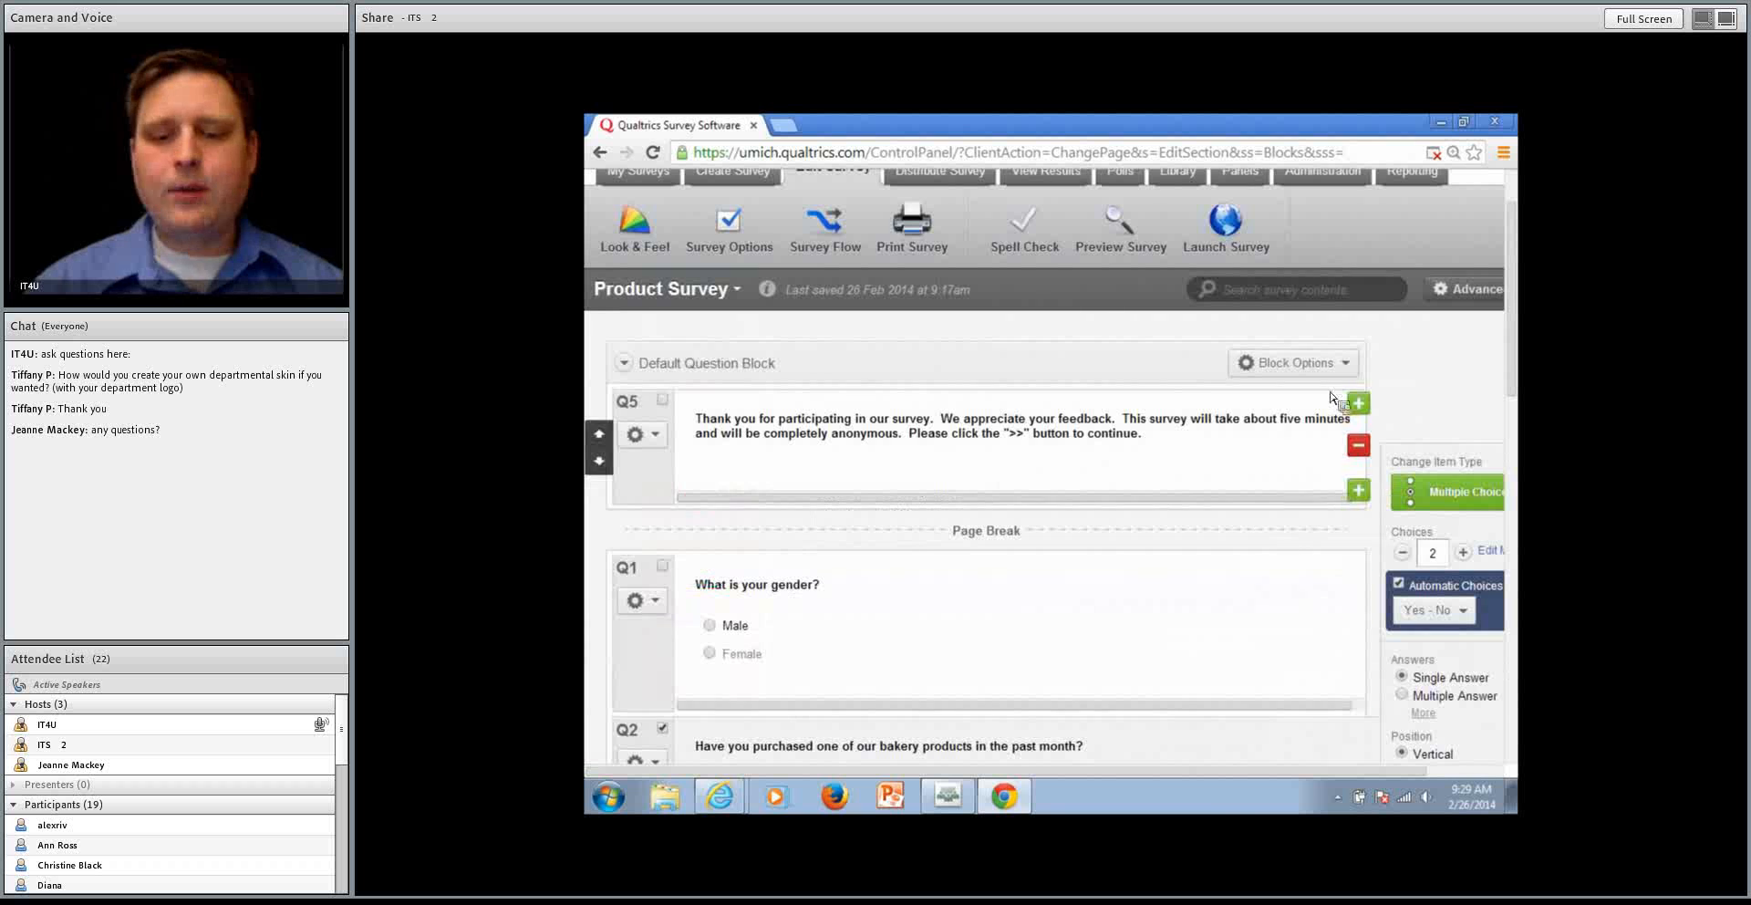
# Turn off Survey Preview Mode and select the gender question to inspect how its answer choices appear
pyautogui.moveTo(1228, 776); pyautogui.dragTo(1421, 438)
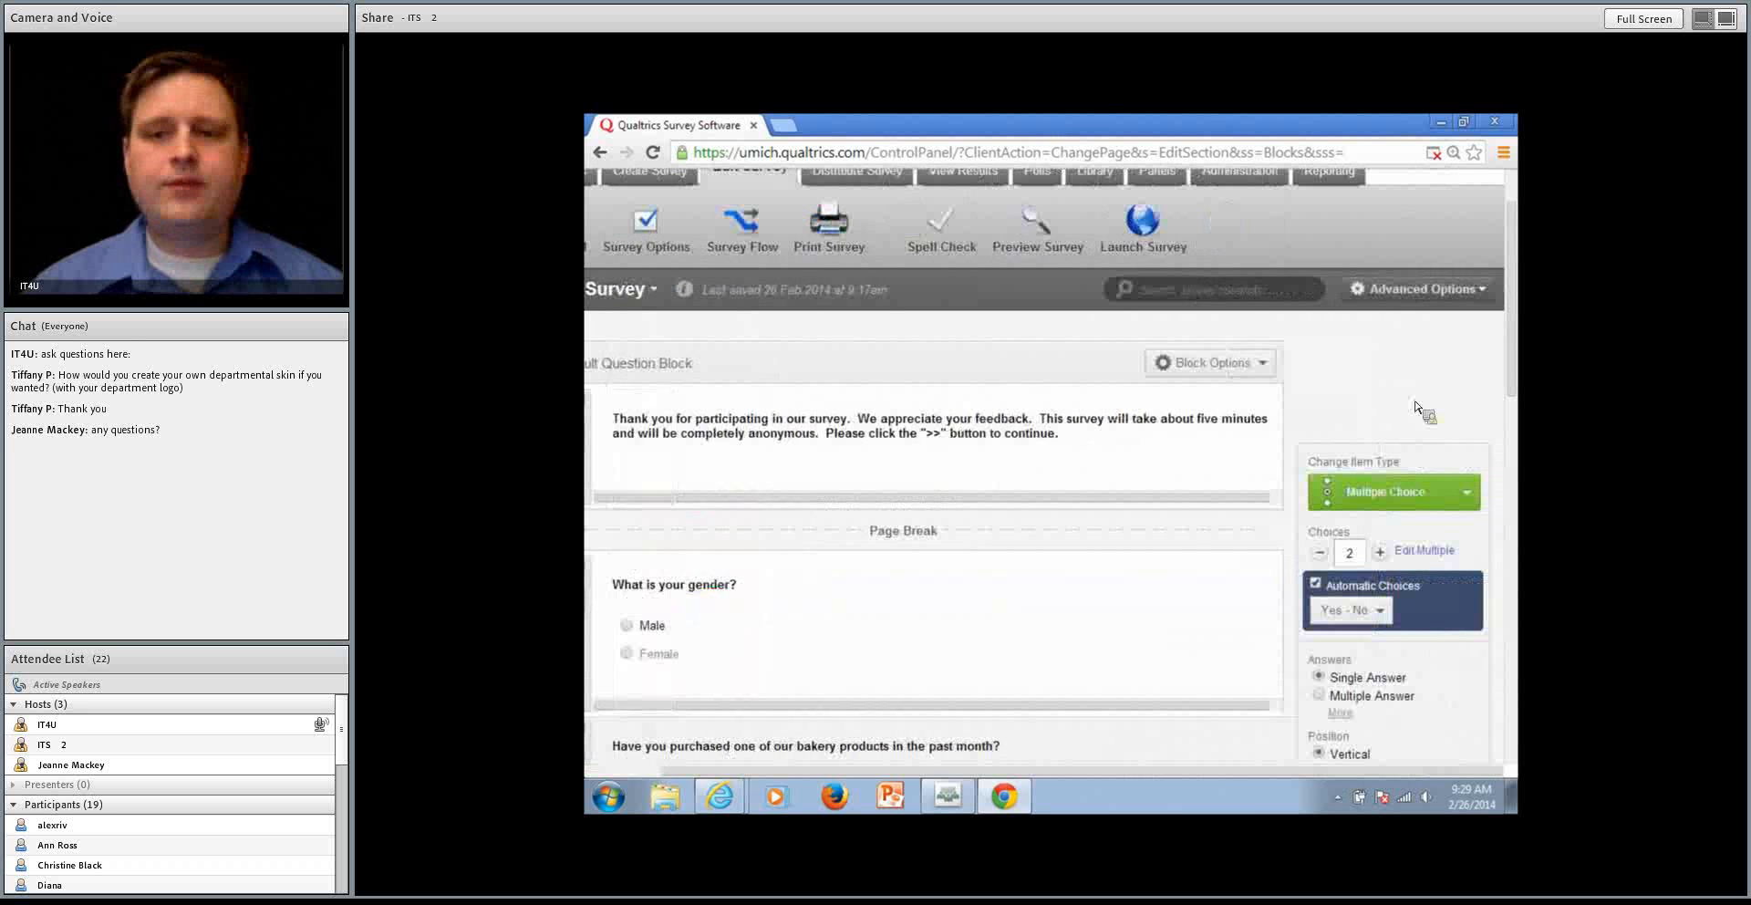
pyautogui.click(1421, 301)
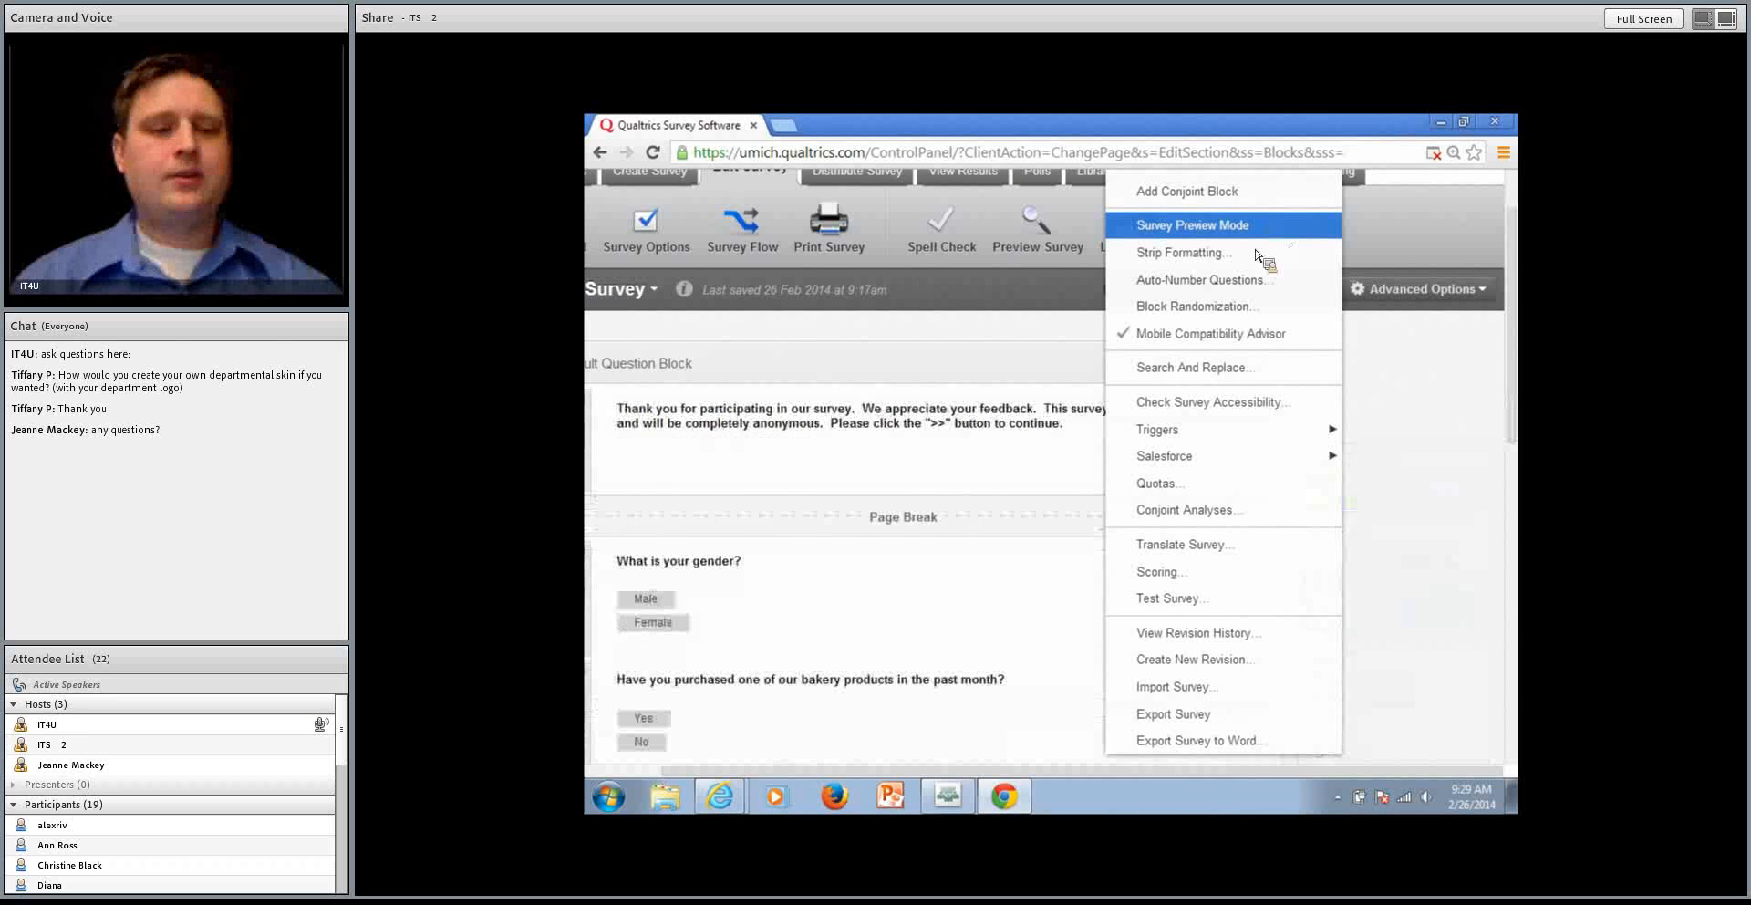
pyautogui.click(1269, 228)
pyautogui.scroll(-1, 1017, 456)
pyautogui.scroll(-1, 1017, 456)
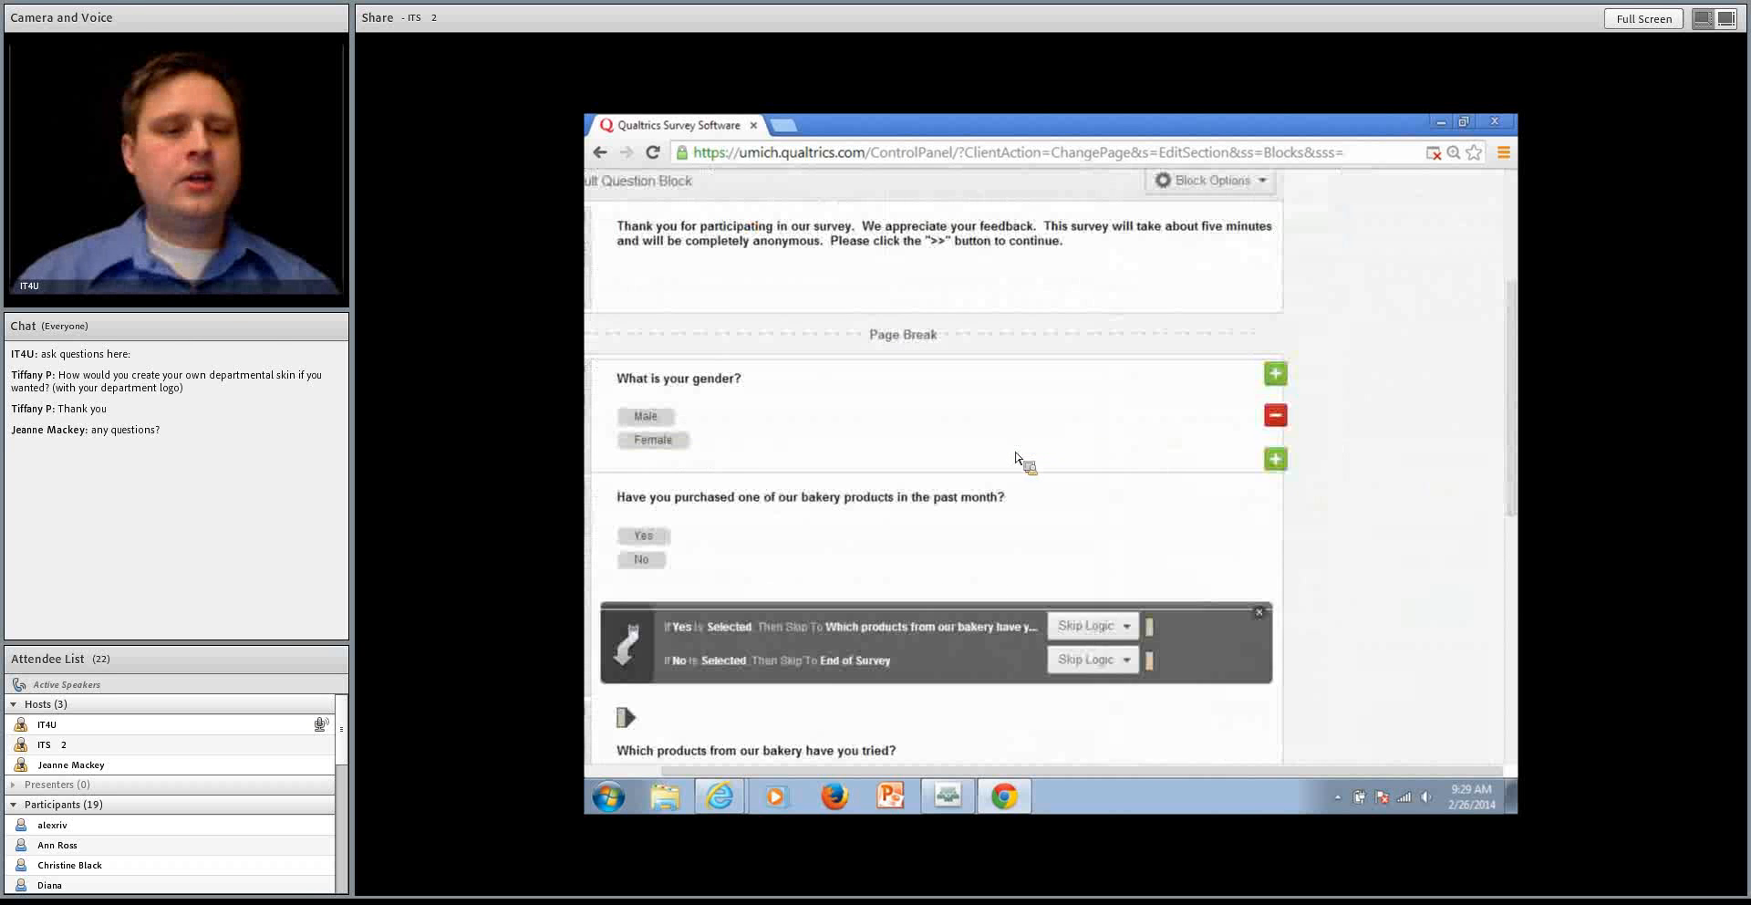
pyautogui.click(638, 417)
pyautogui.click(774, 454)
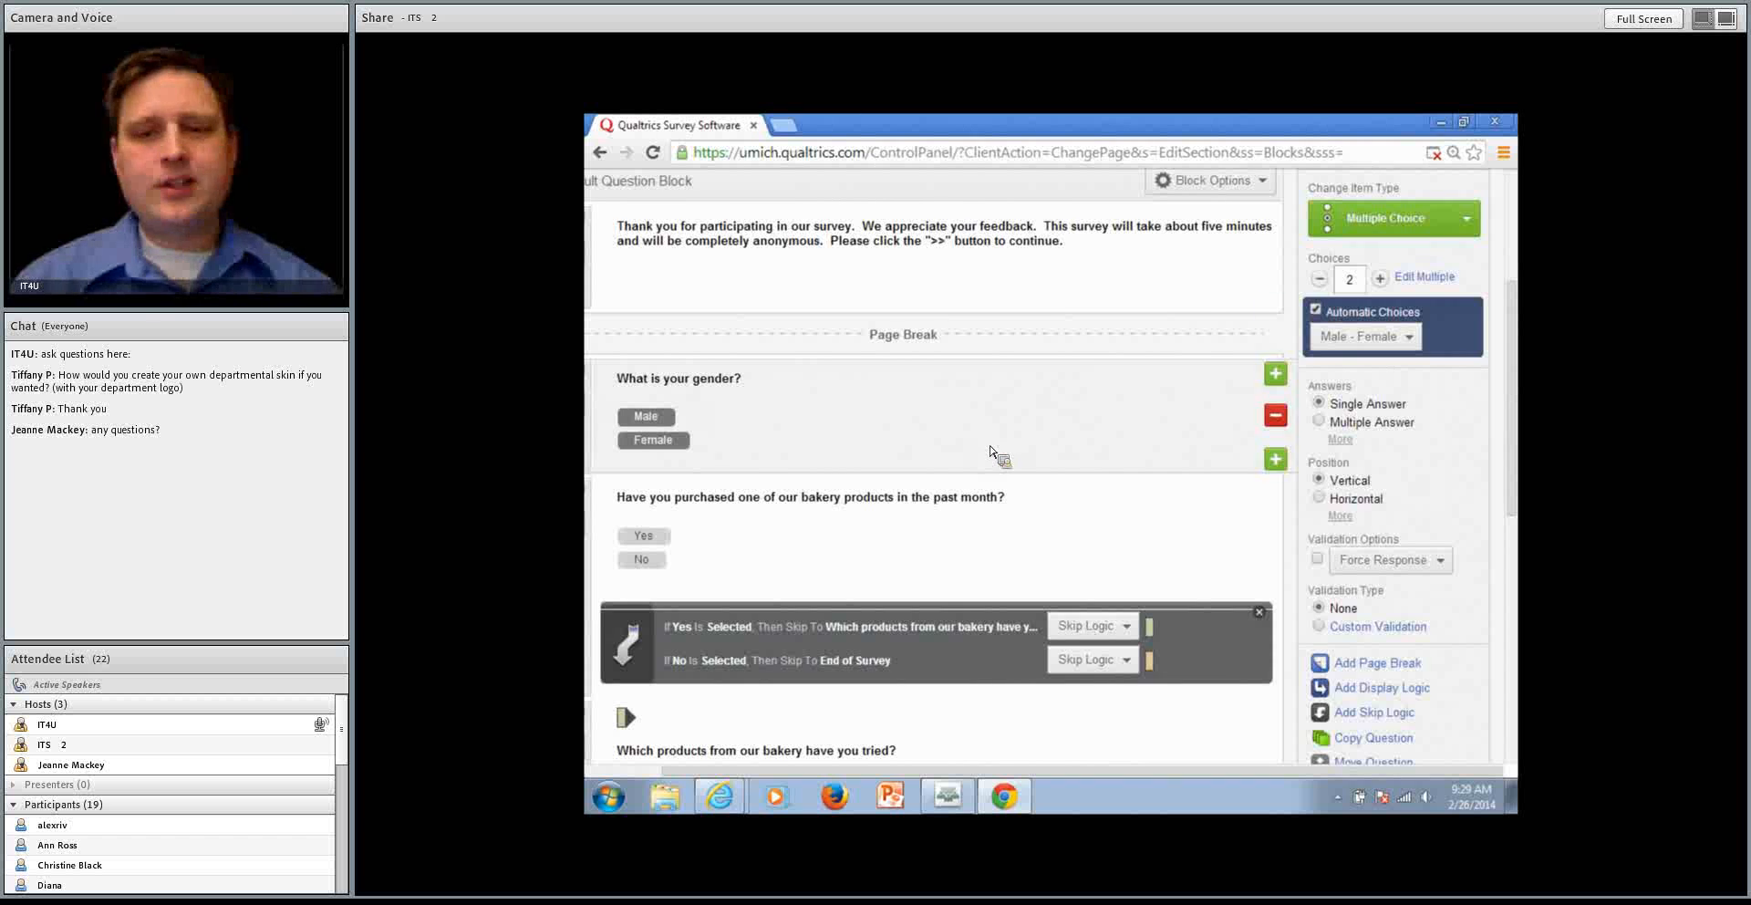
# Turn Survey Preview Mode back on and check how the questions appear in the editor
pyautogui.scroll(2, 1439, 339)
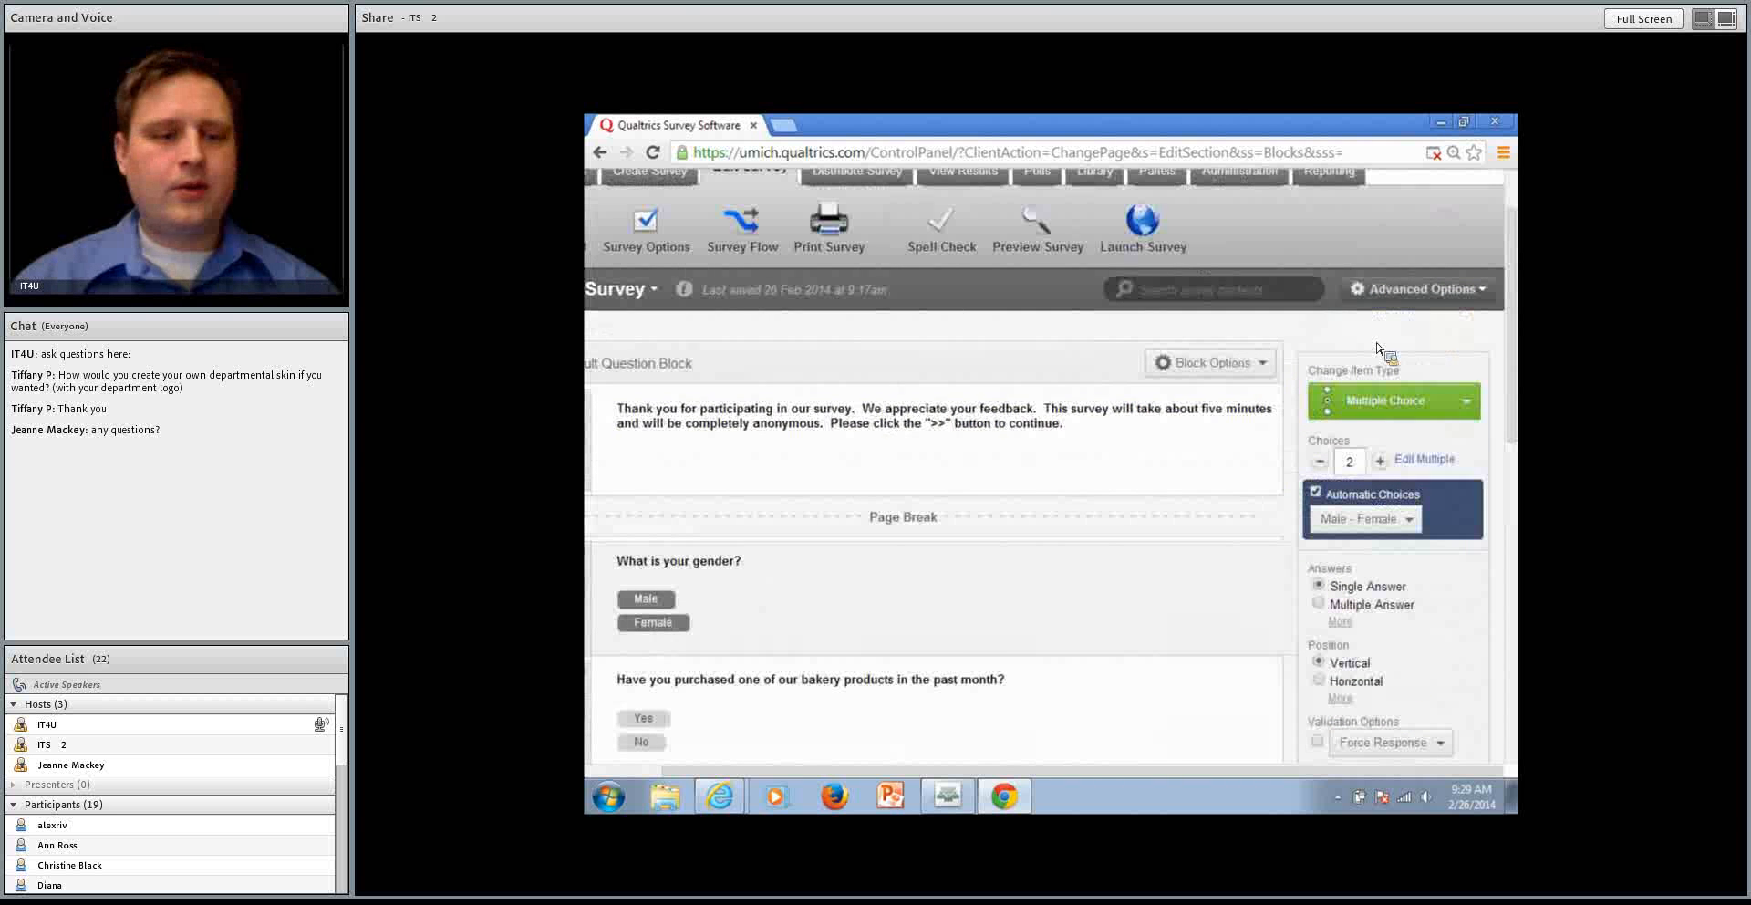
pyautogui.click(1445, 290)
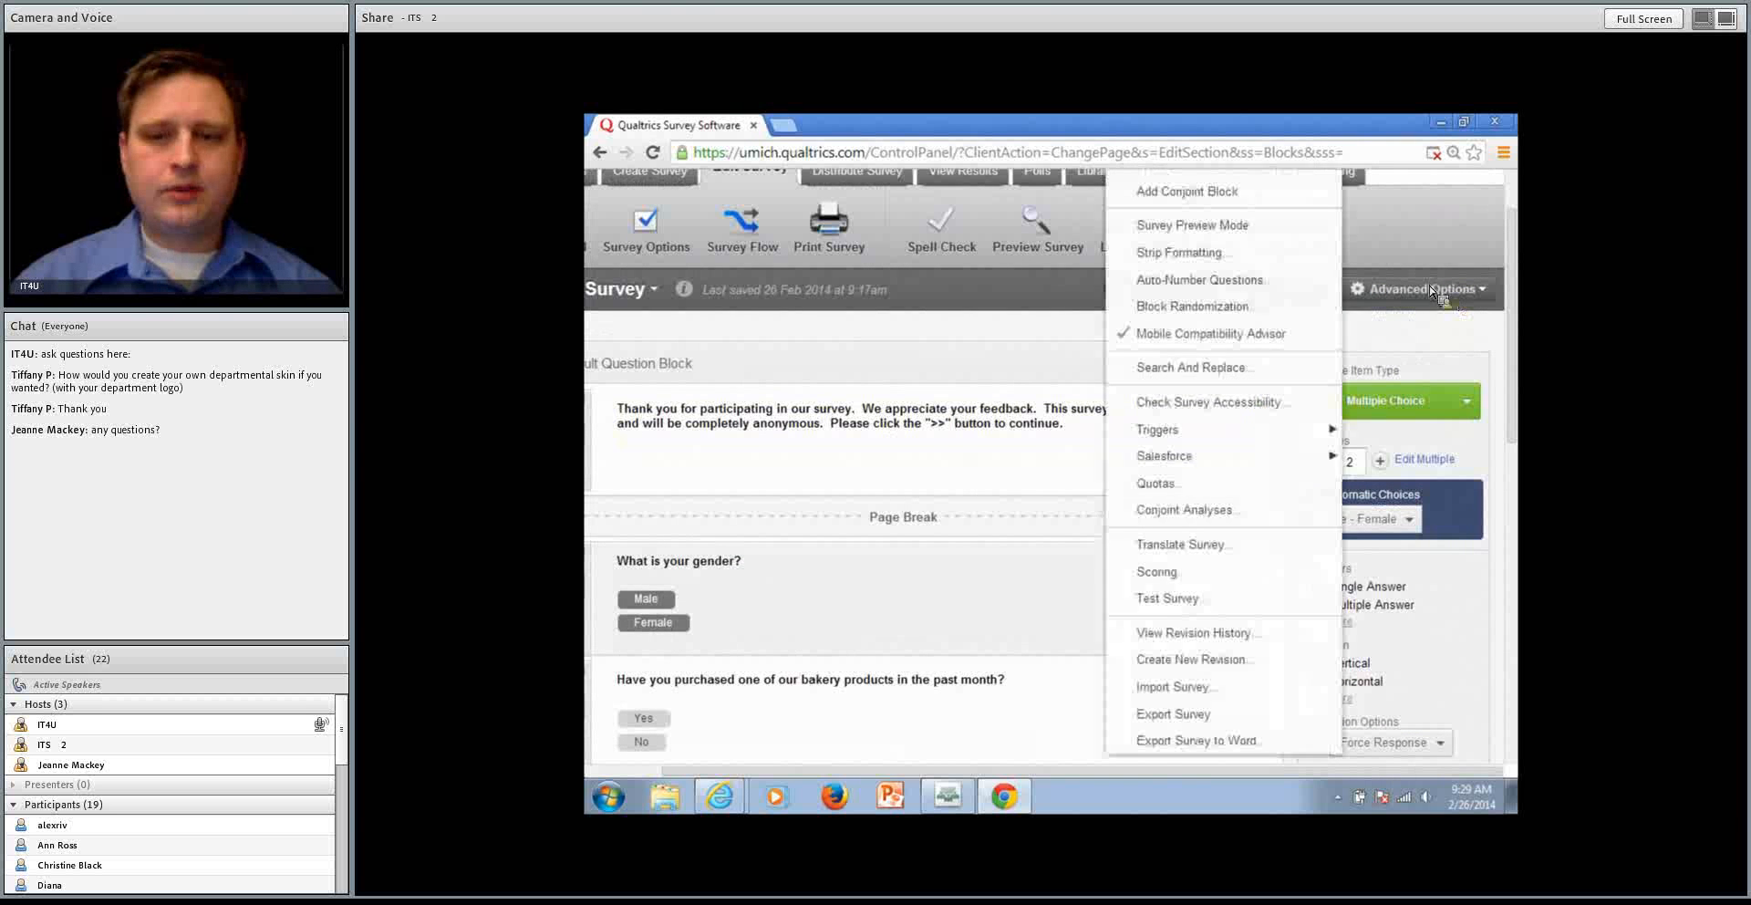
pyautogui.click(1185, 225)
pyautogui.scroll(-2, 786, 551)
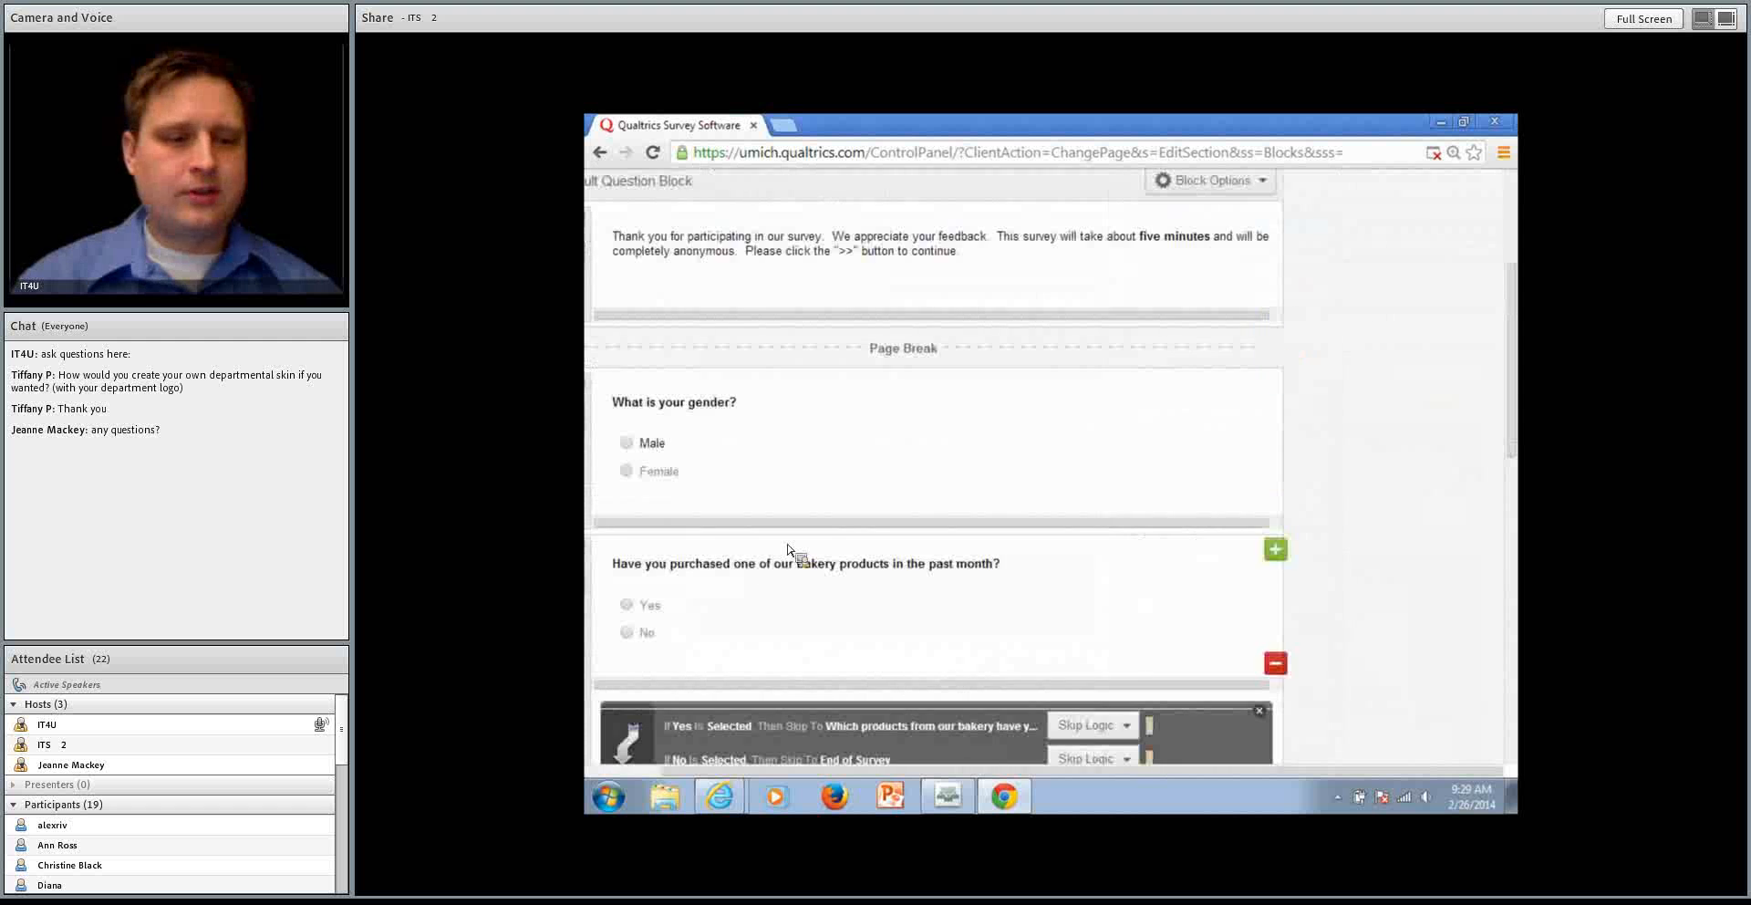
pyautogui.scroll(1, 922, 462)
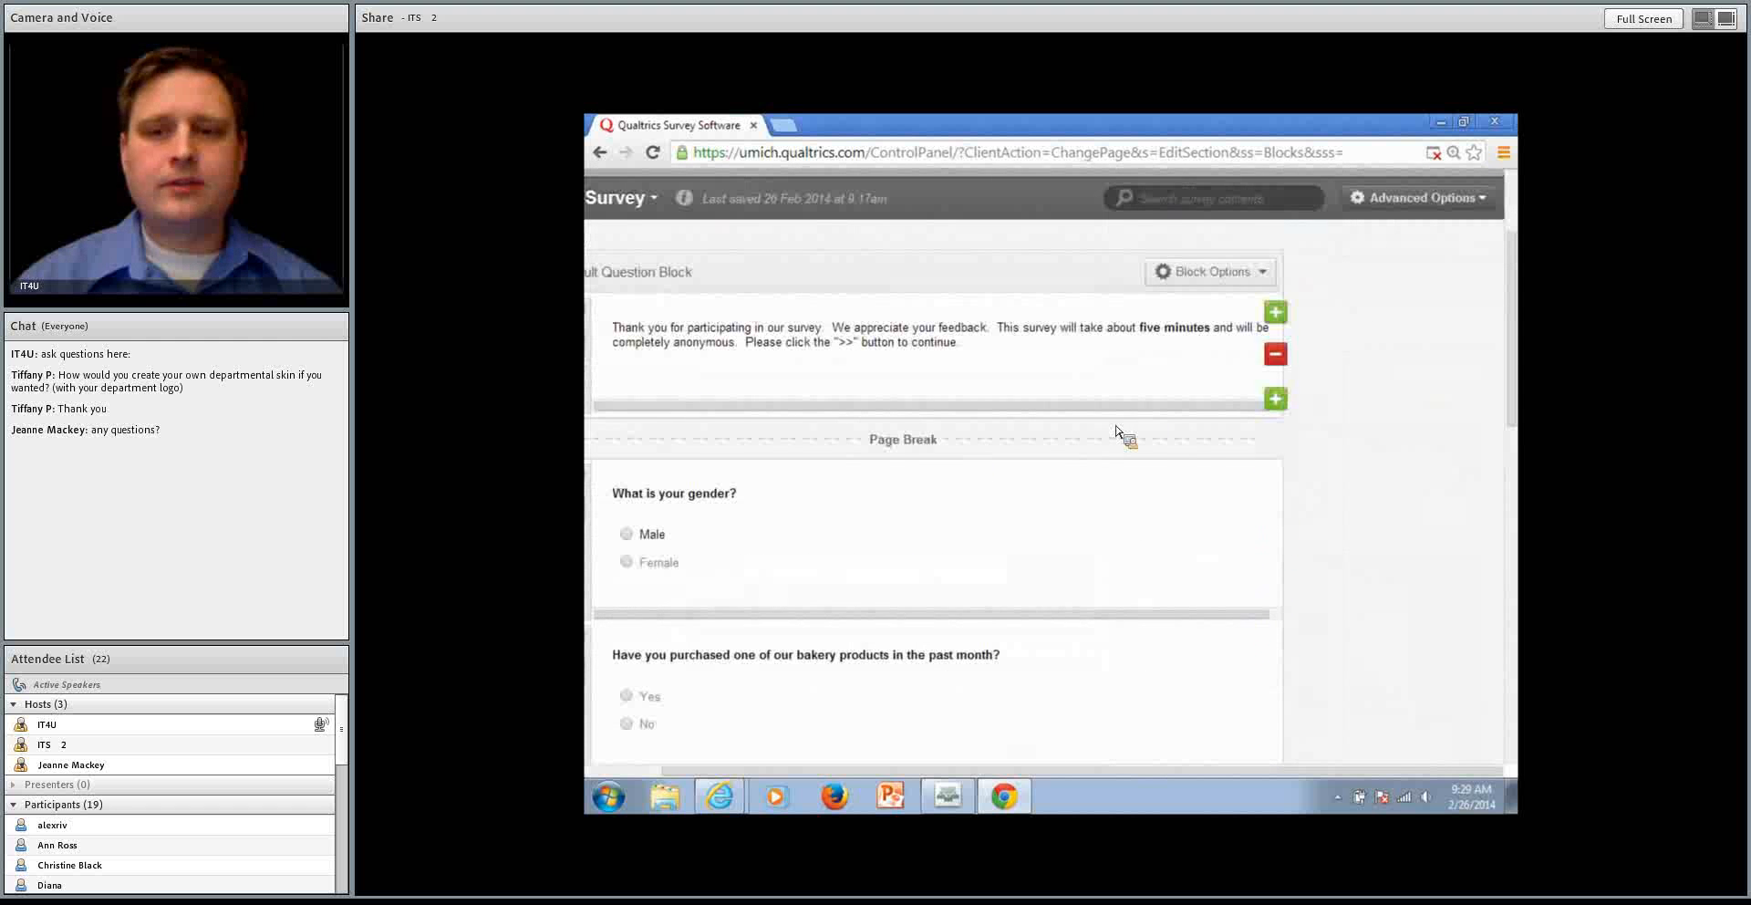
# Examine the order of the question numbers in the Default Question Block
pyautogui.click(1428, 210)
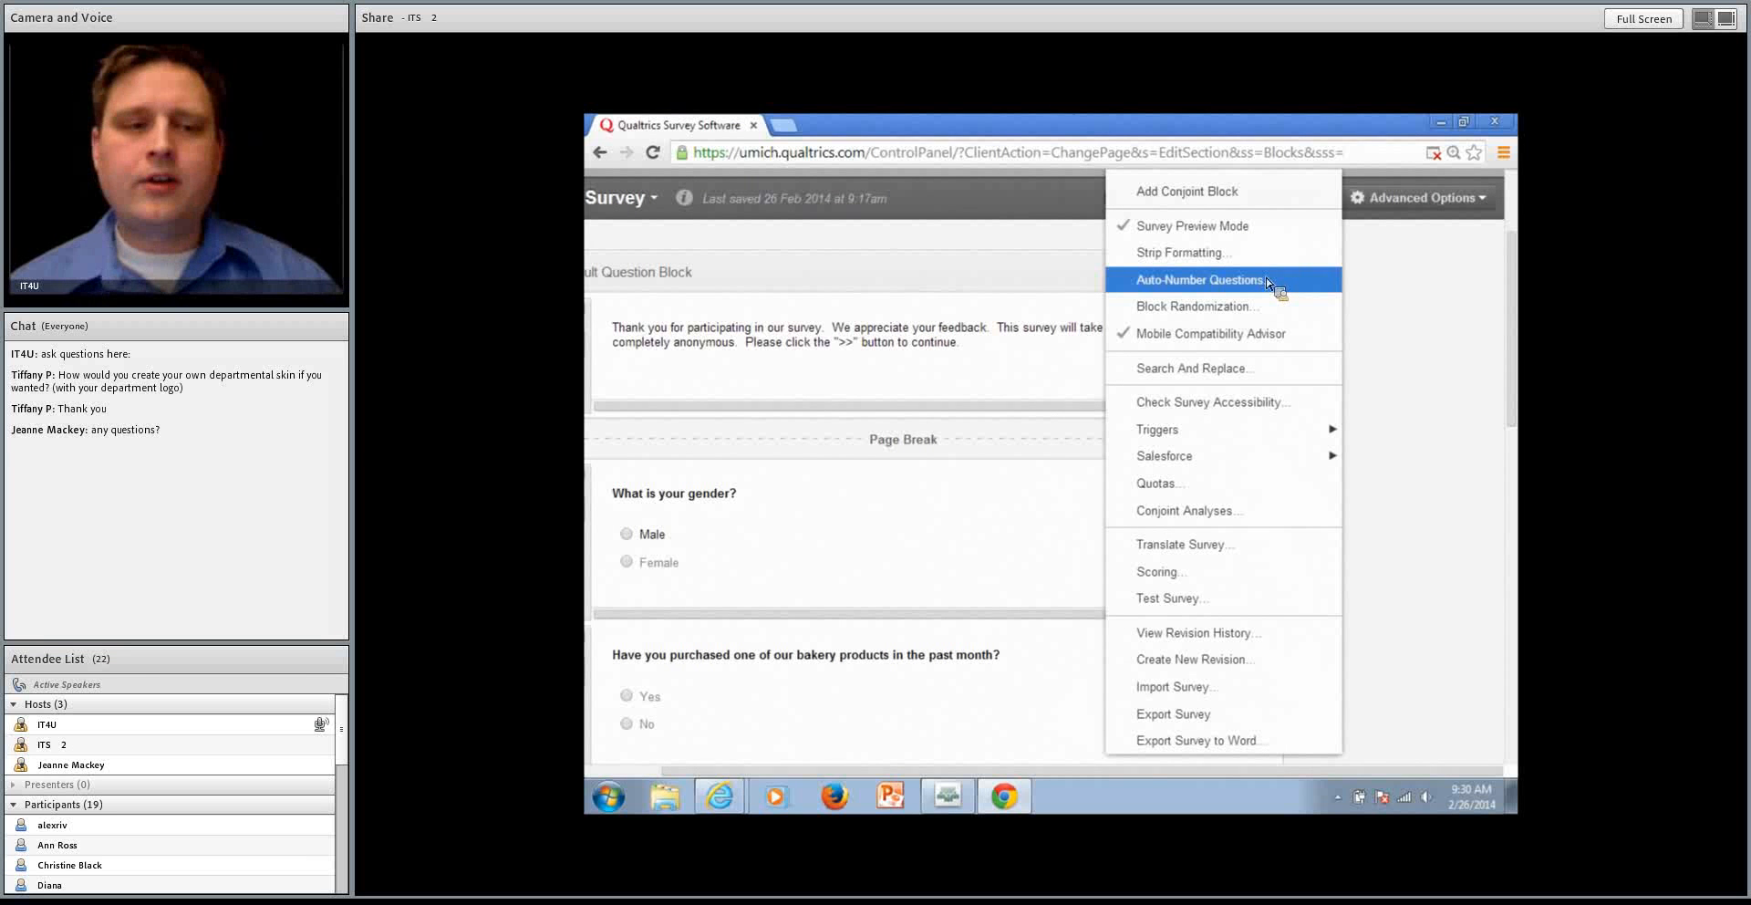
pyautogui.click(1151, 764)
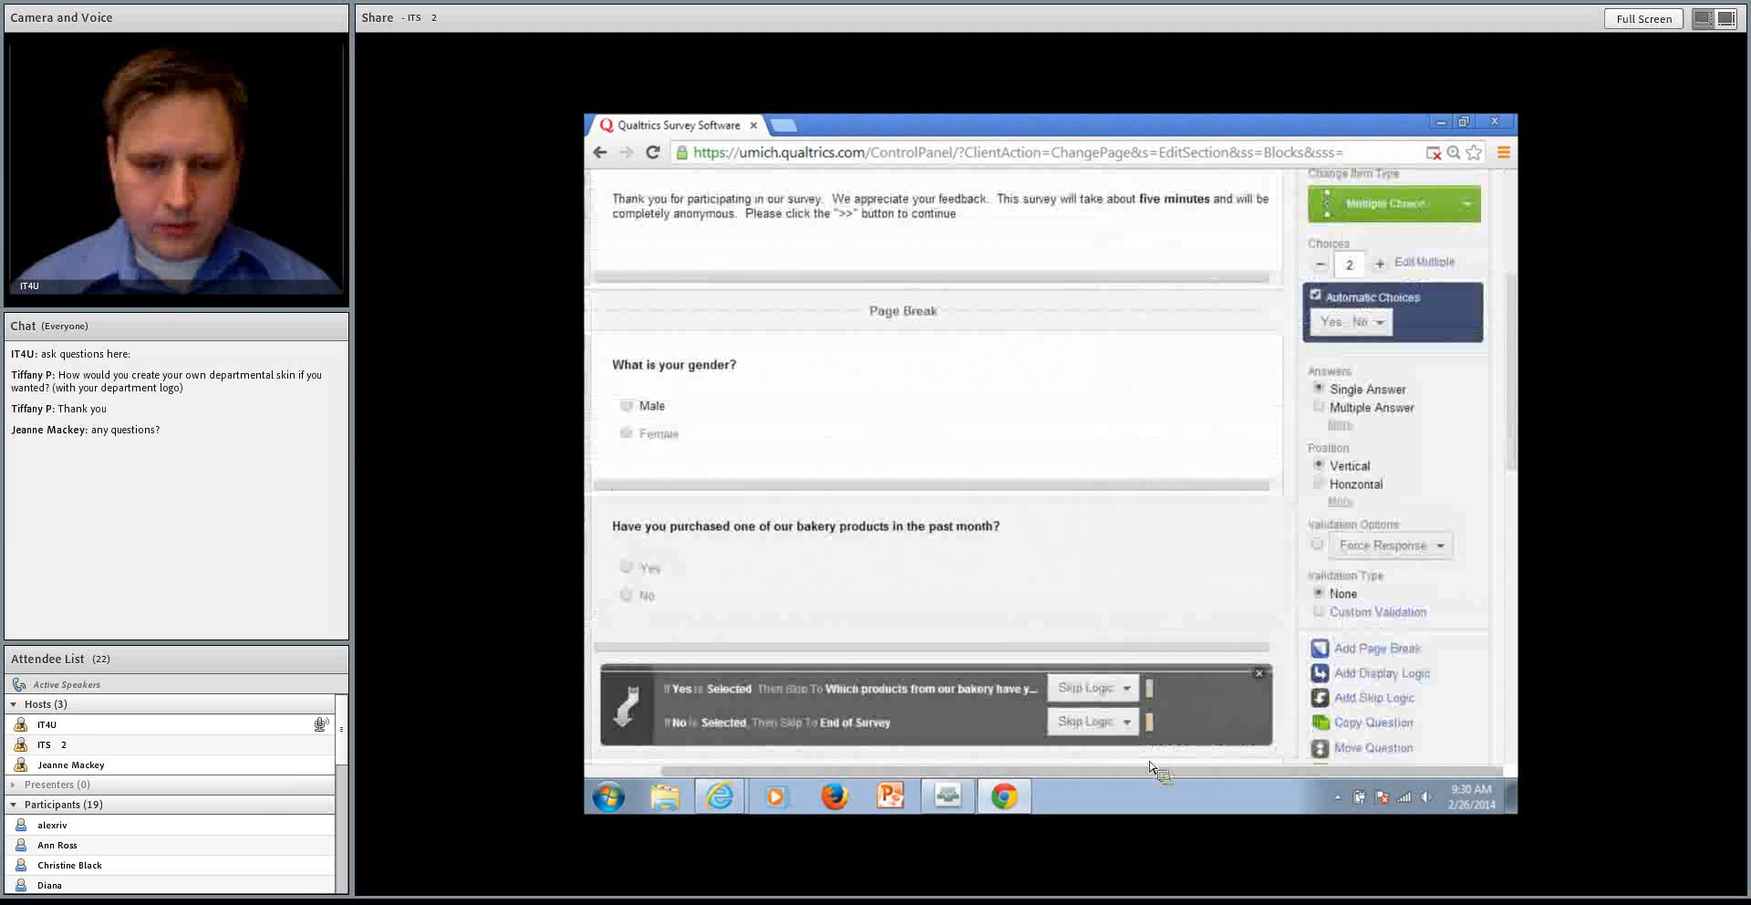
pyautogui.moveTo(1370, 772); pyautogui.dragTo(1302, 780)
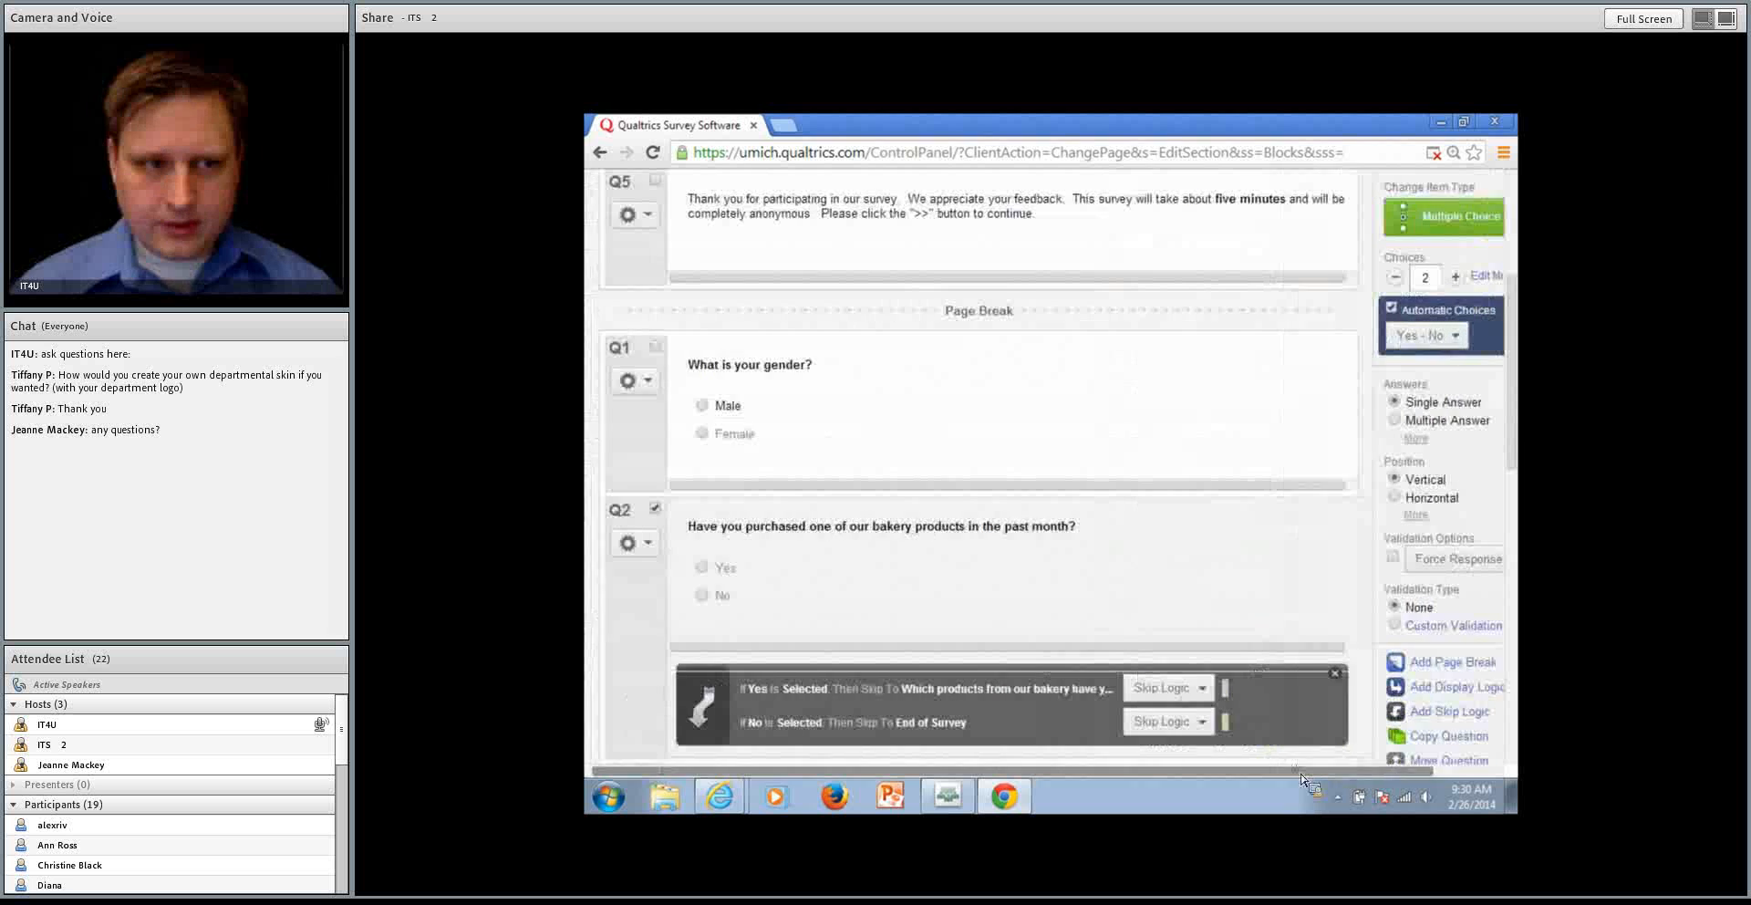
pyautogui.scroll(3, 1064, 465)
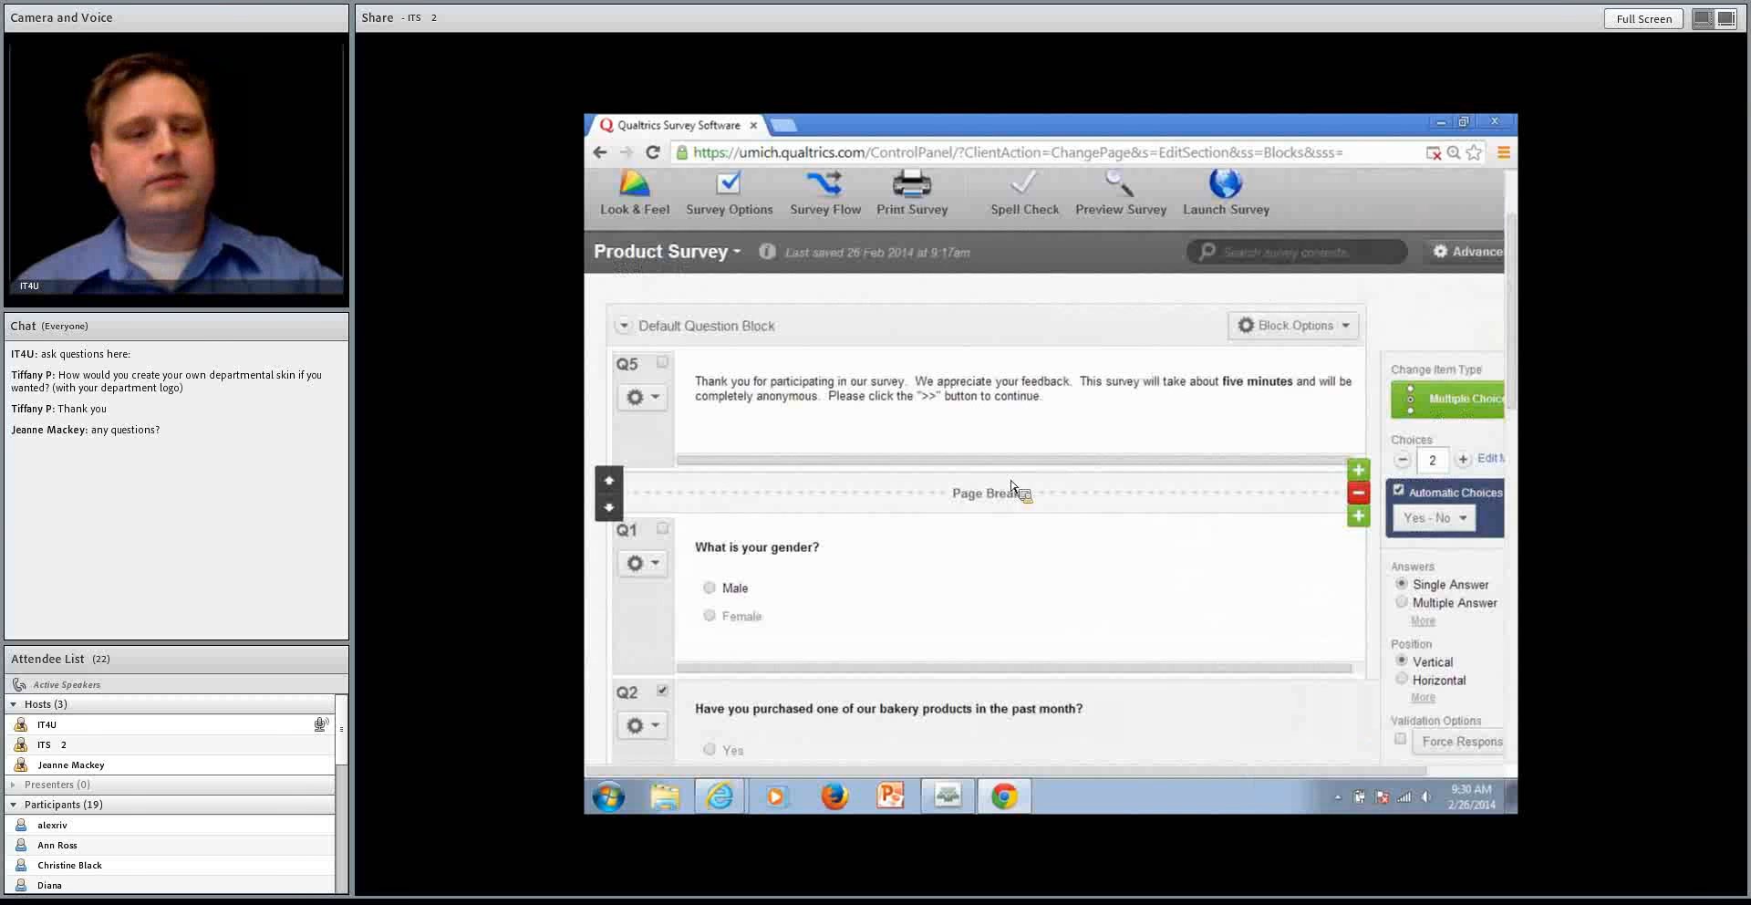
pyautogui.scroll(-2, 1011, 486)
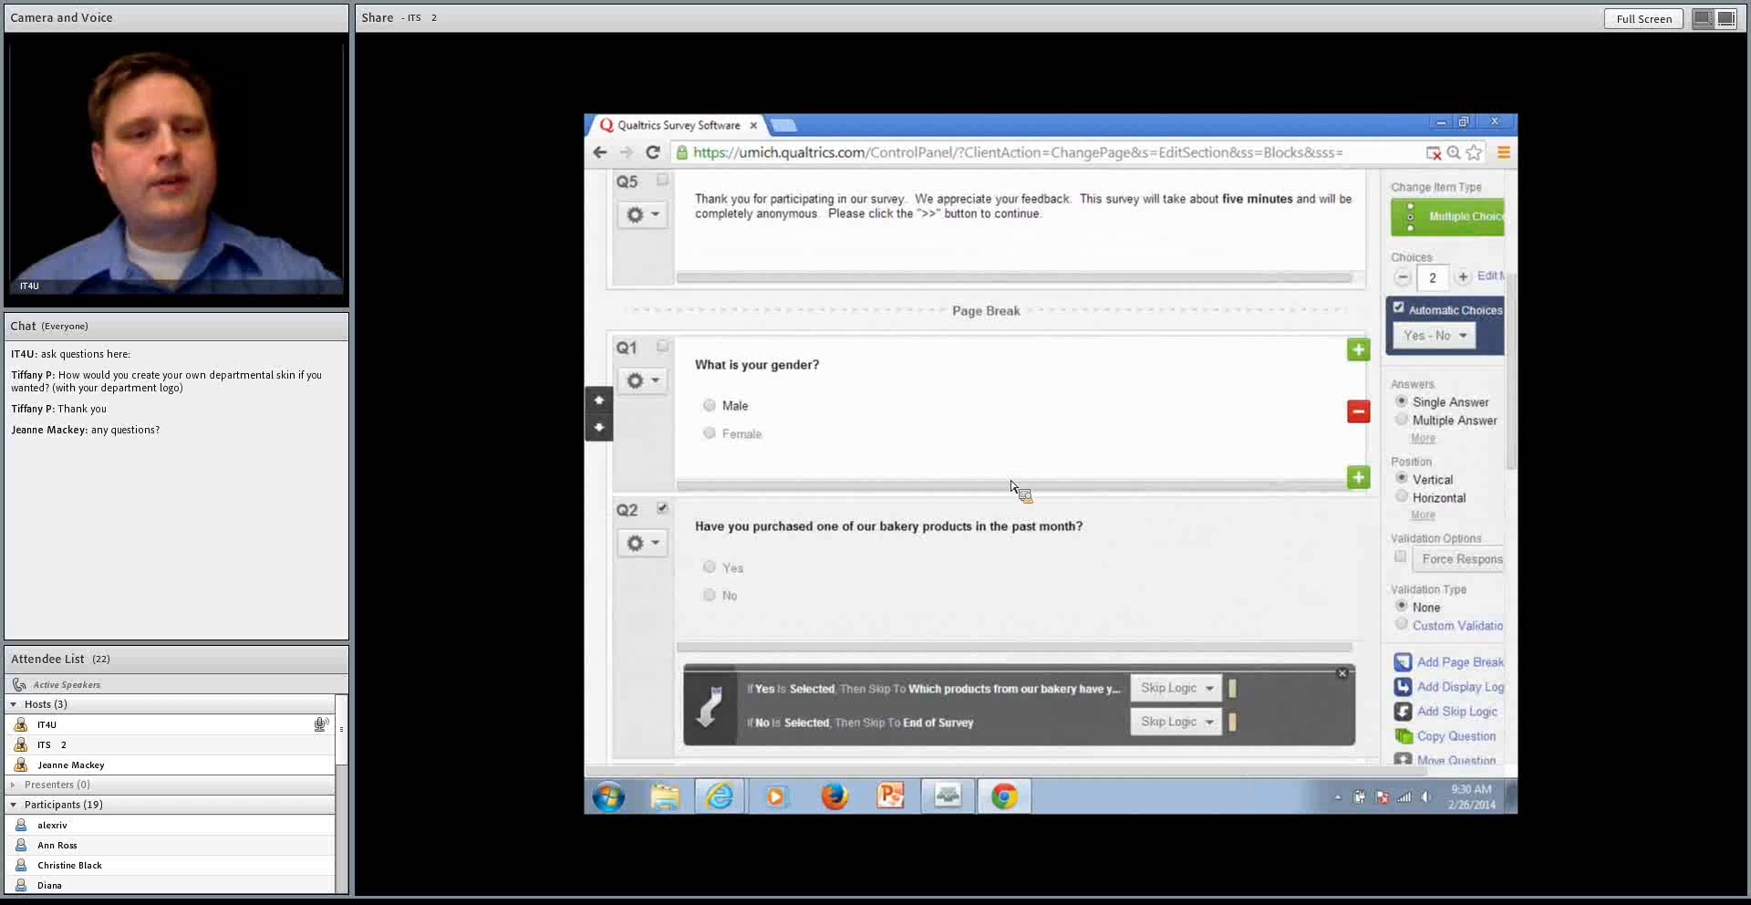
pyautogui.scroll(3, 1011, 486)
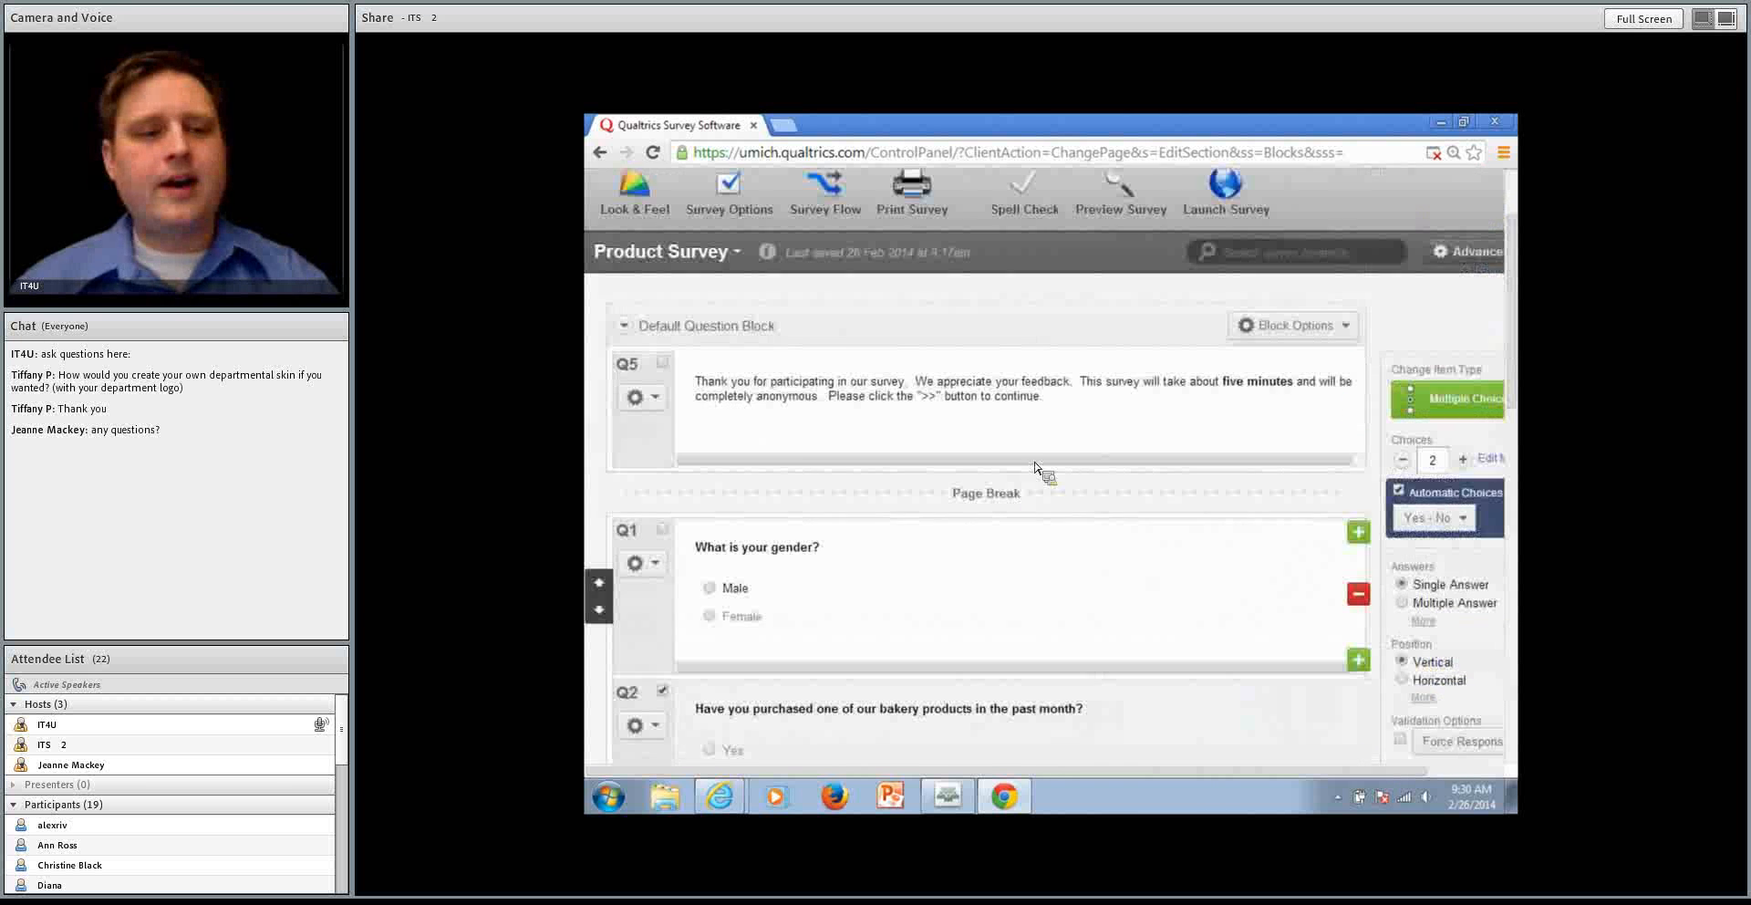
pyautogui.scroll(-1, 1010, 486)
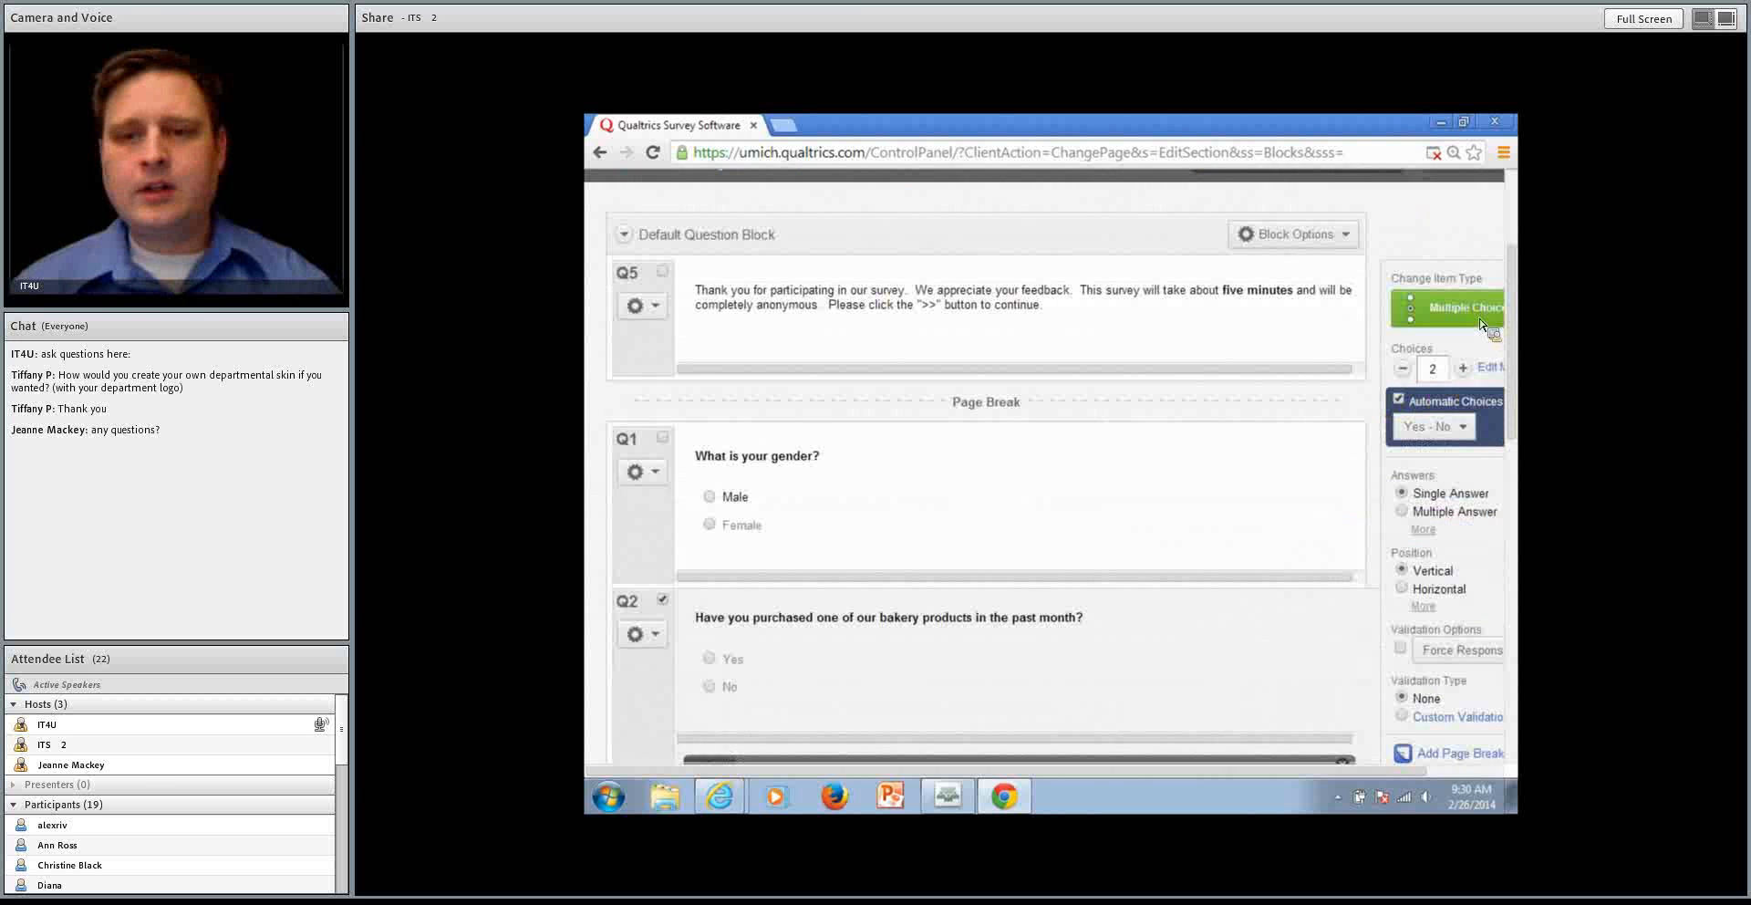
pyautogui.scroll(2, 1450, 315)
# Auto-number all survey questions with sequential numbering and the prefix ULIB, and check the new question labels
pyautogui.click(1459, 342)
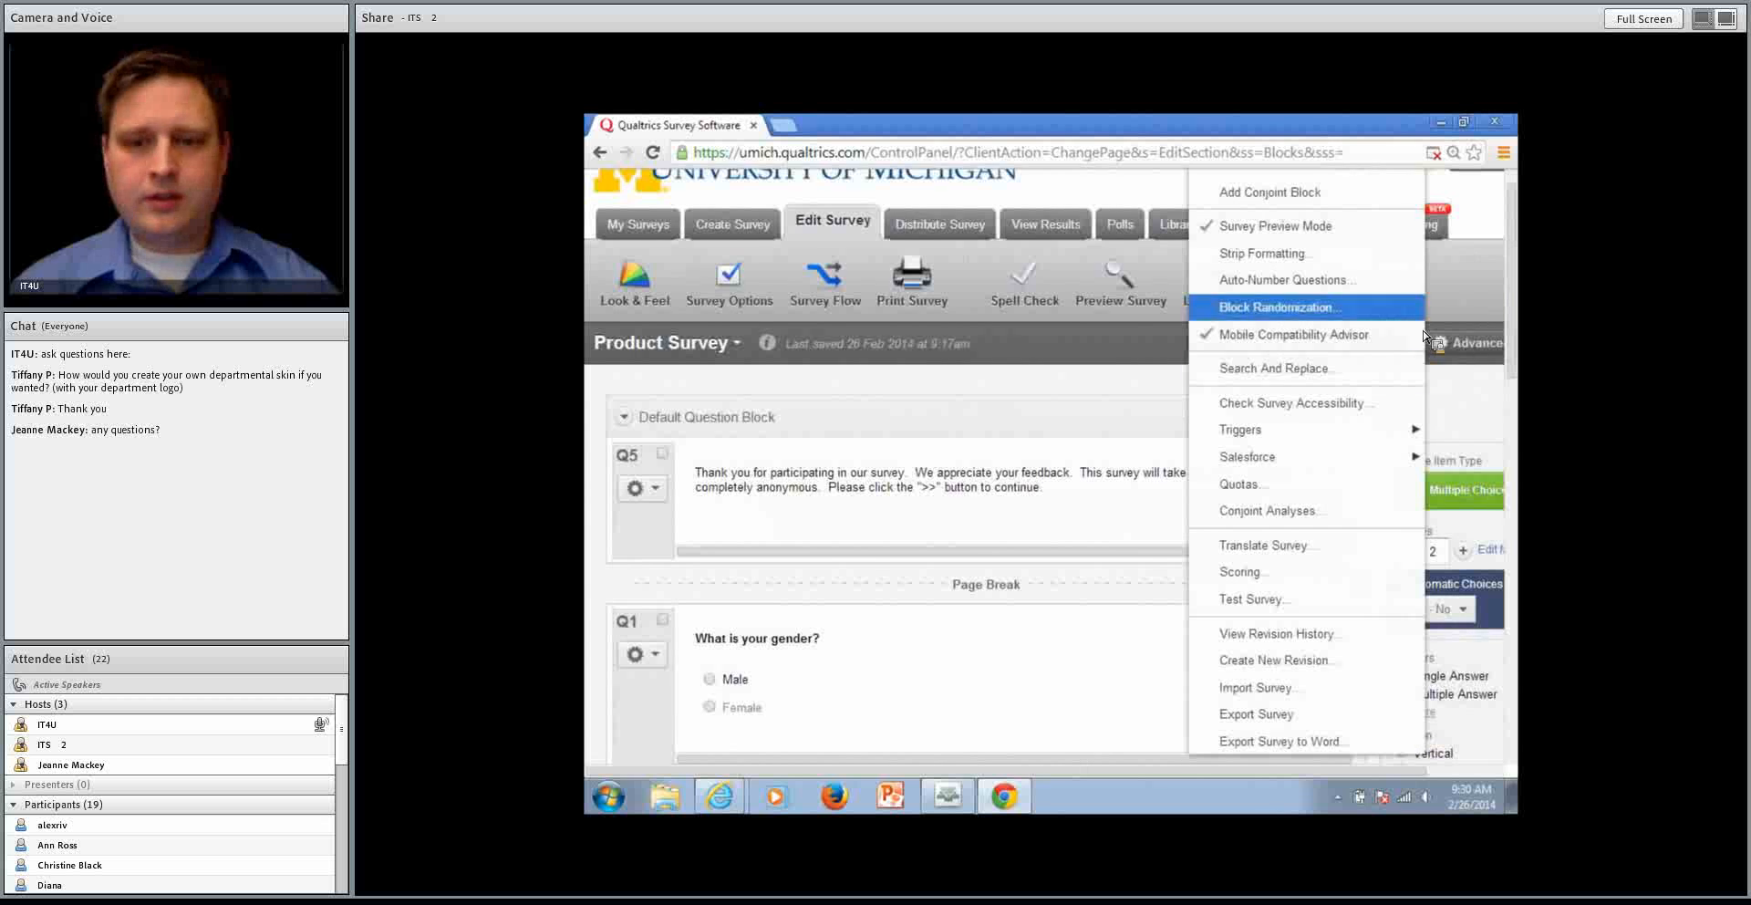
pyautogui.click(1357, 283)
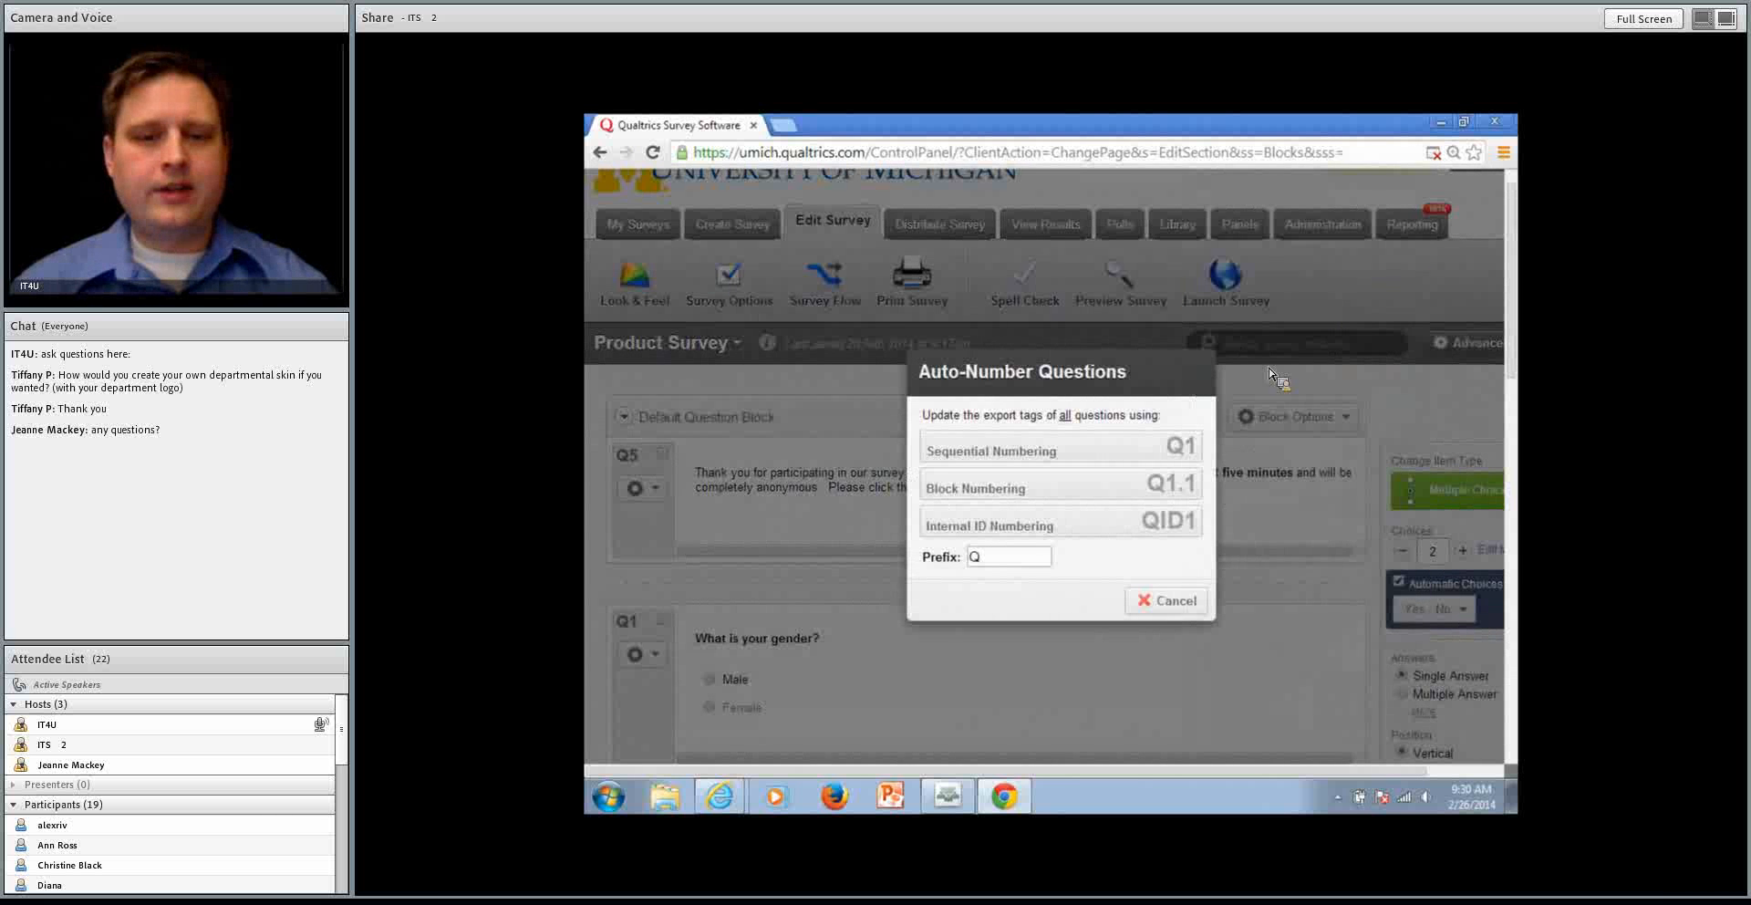
pyautogui.doubleClick(1015, 555)
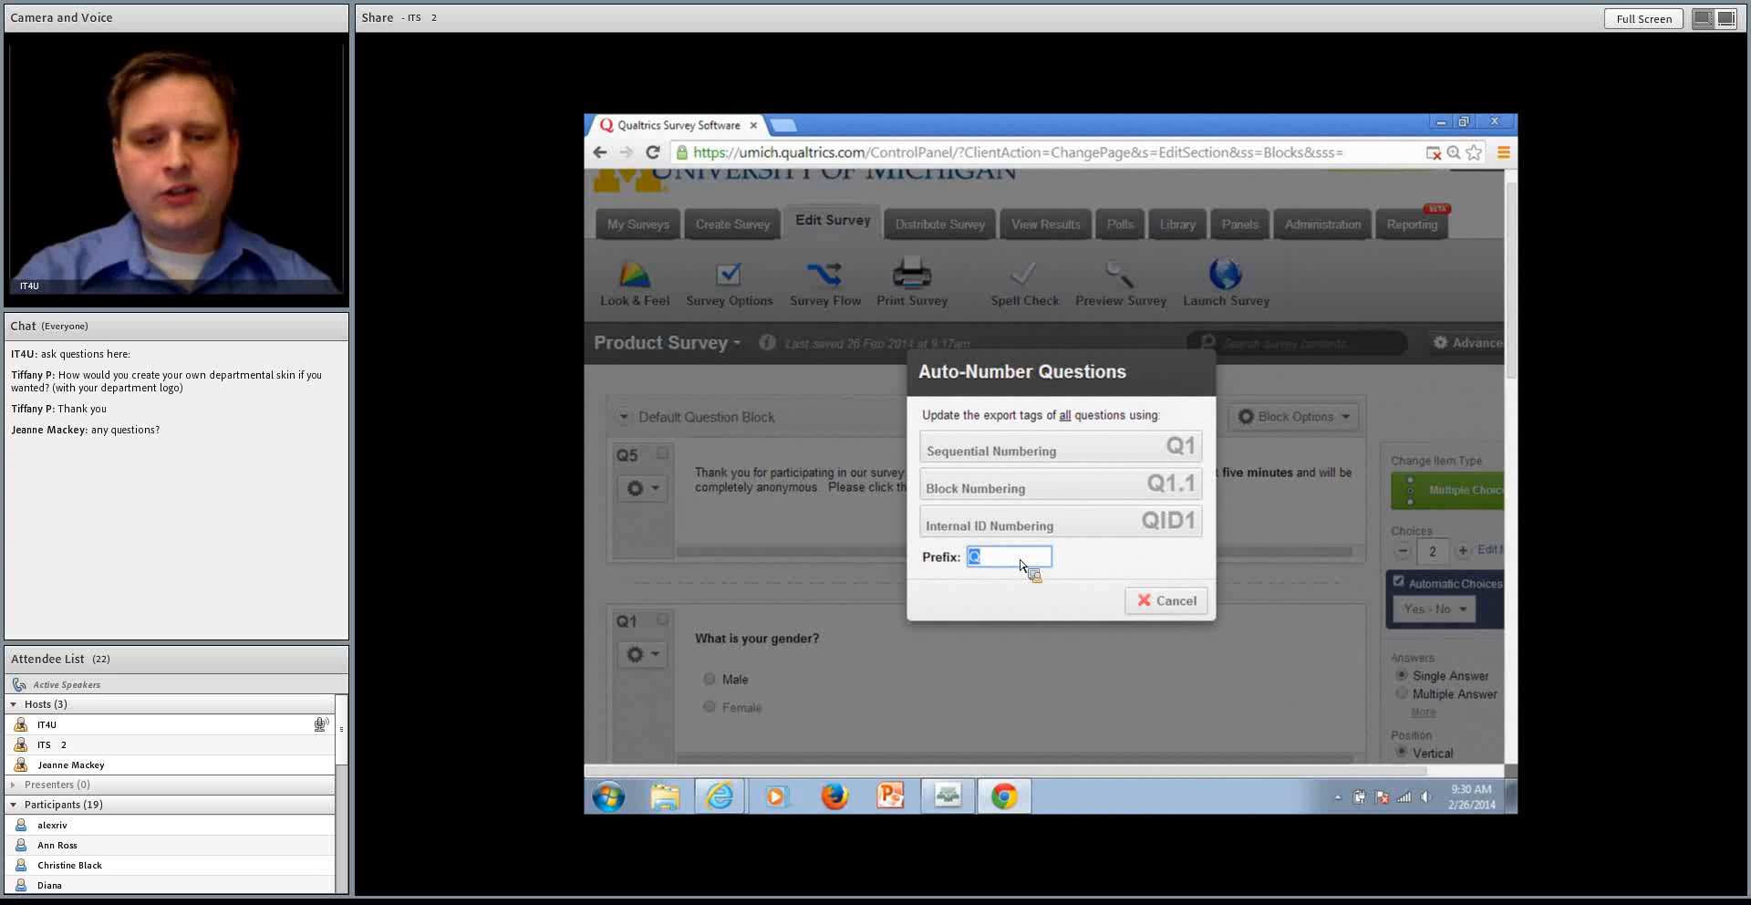
pyautogui.write('ULIB')
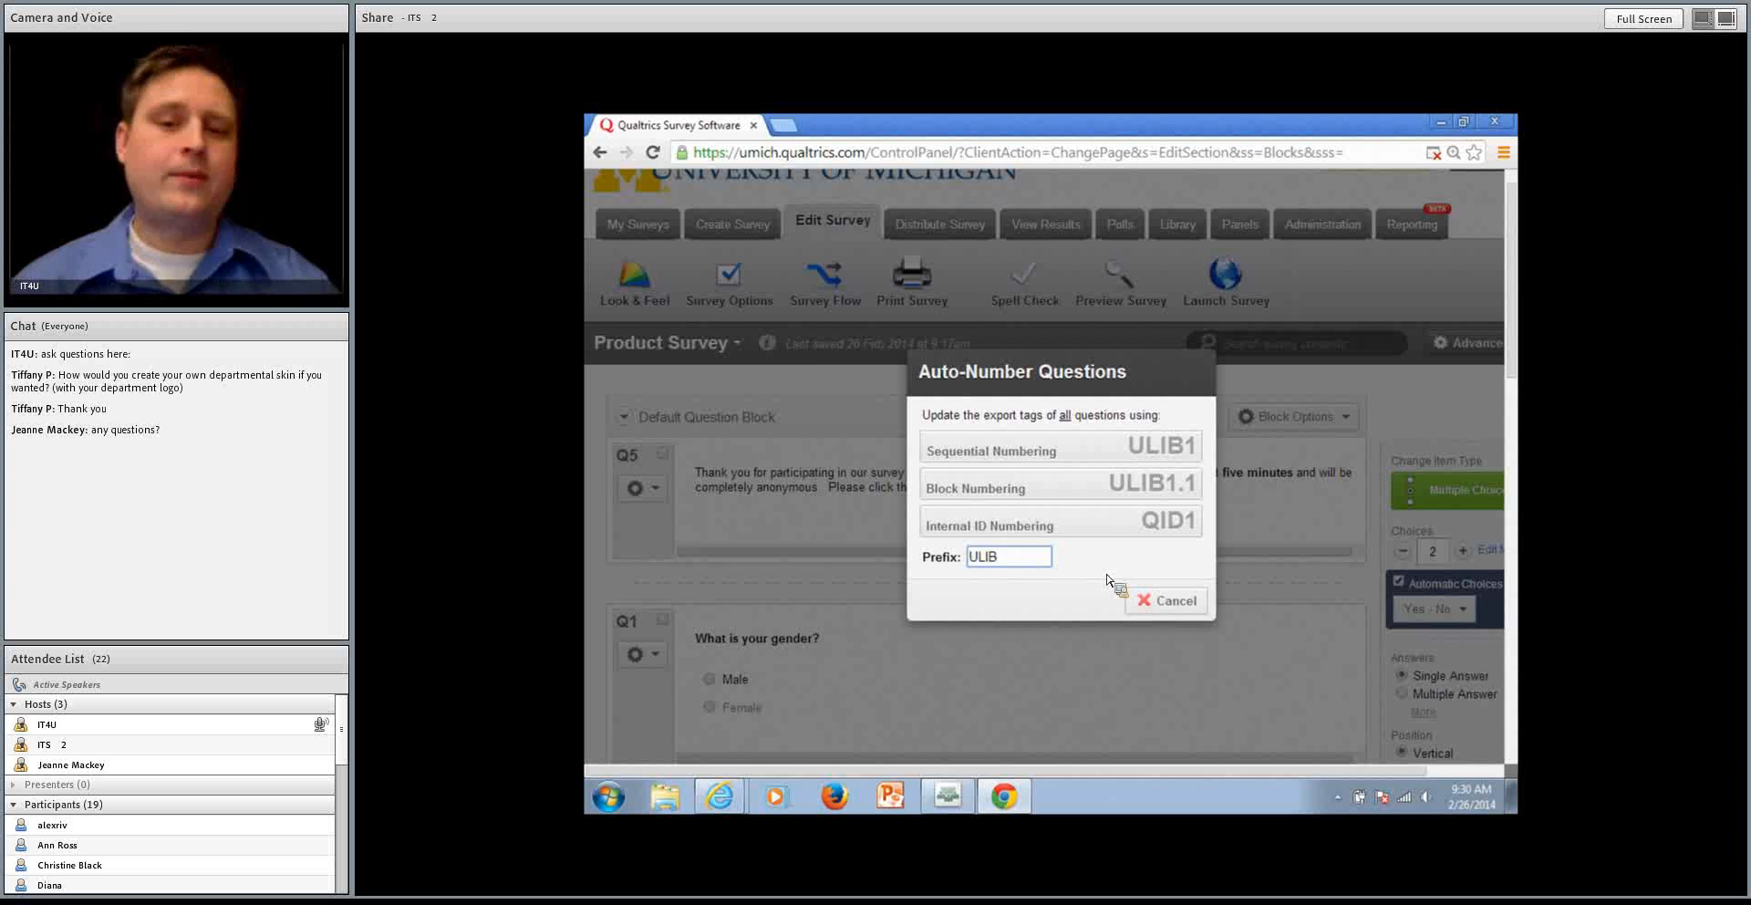
pyautogui.click(1159, 452)
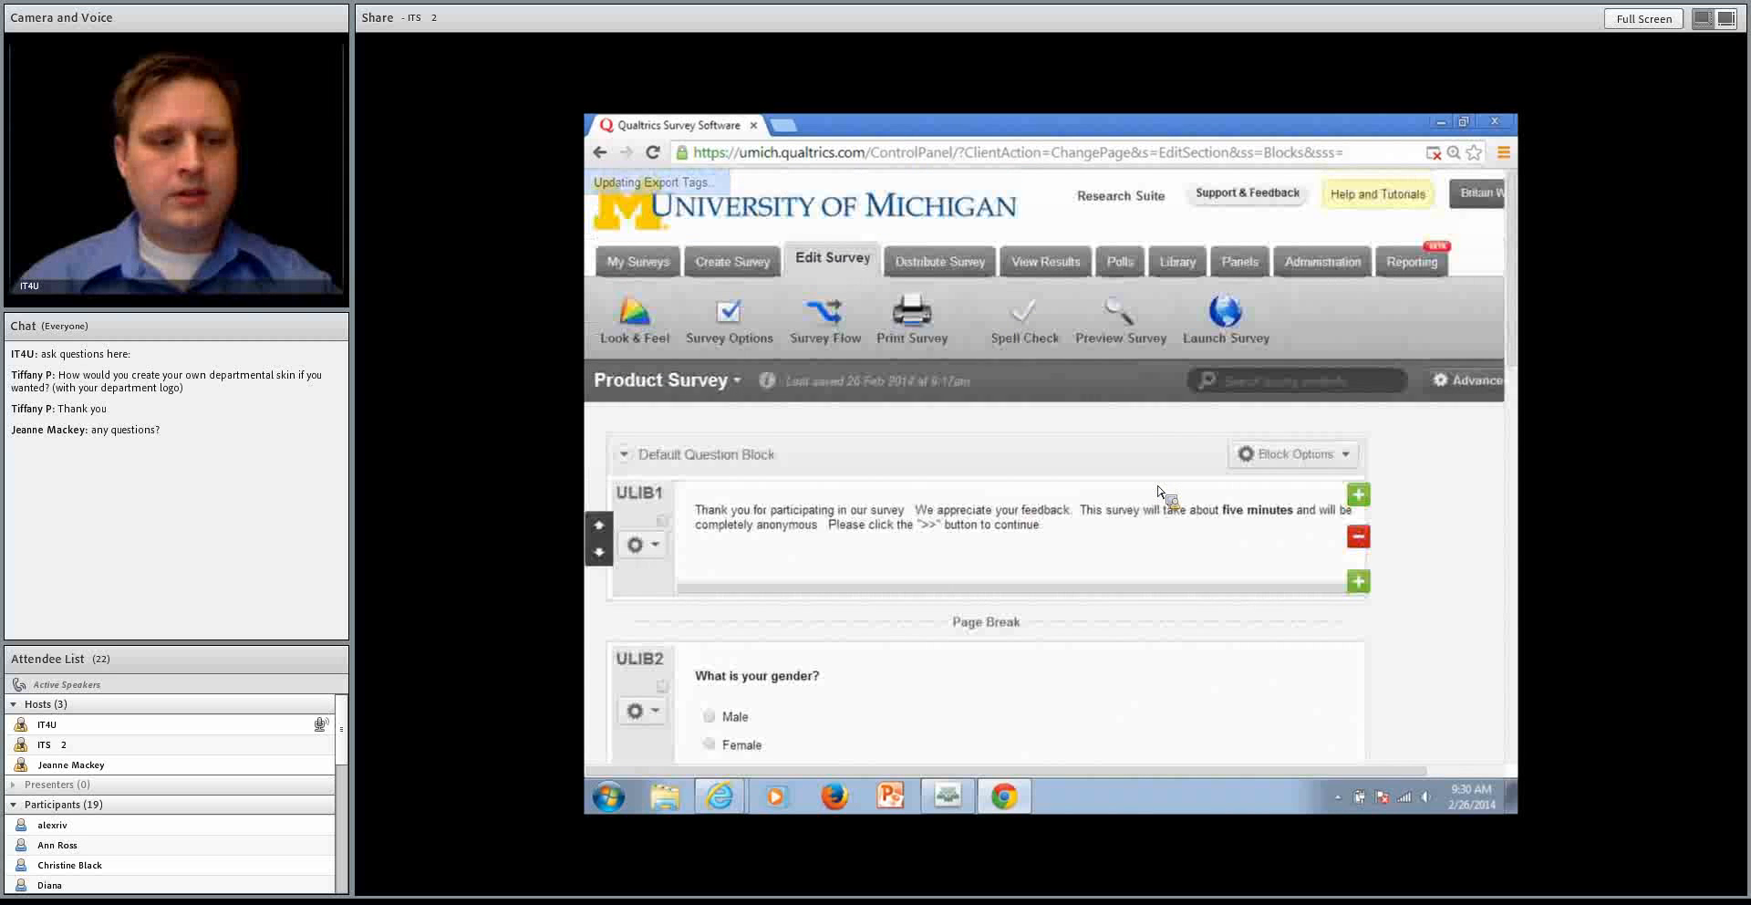
pyautogui.scroll(-2, 1159, 493)
pyautogui.scroll(-8, 1159, 493)
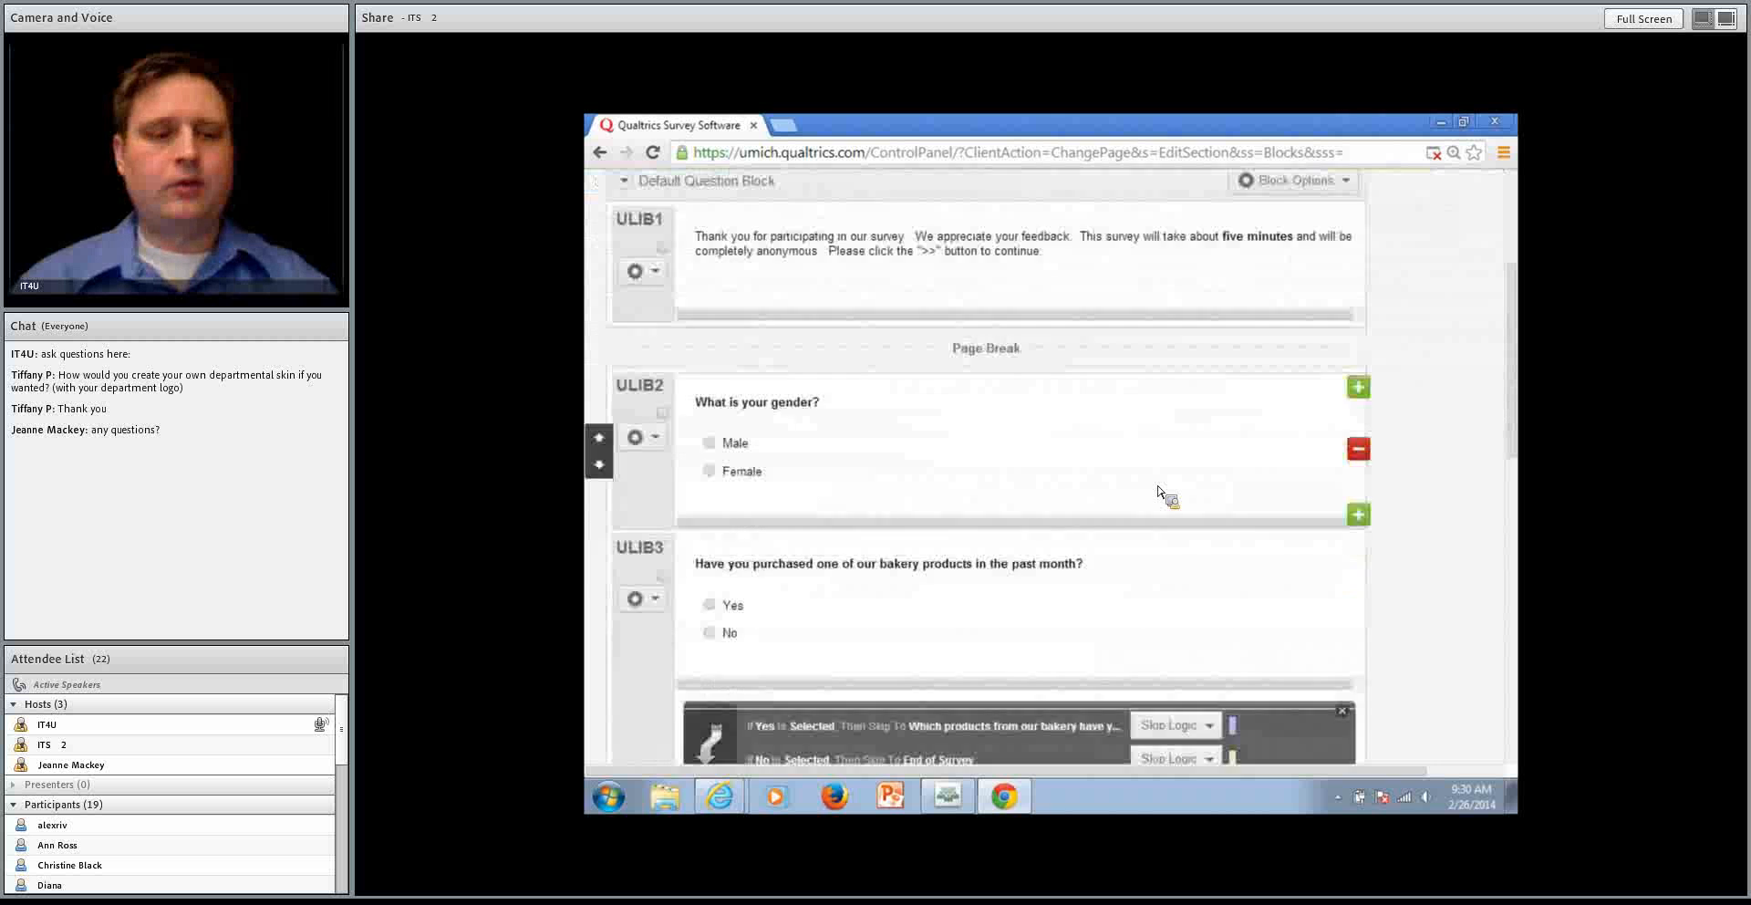
pyautogui.scroll(10, 1159, 493)
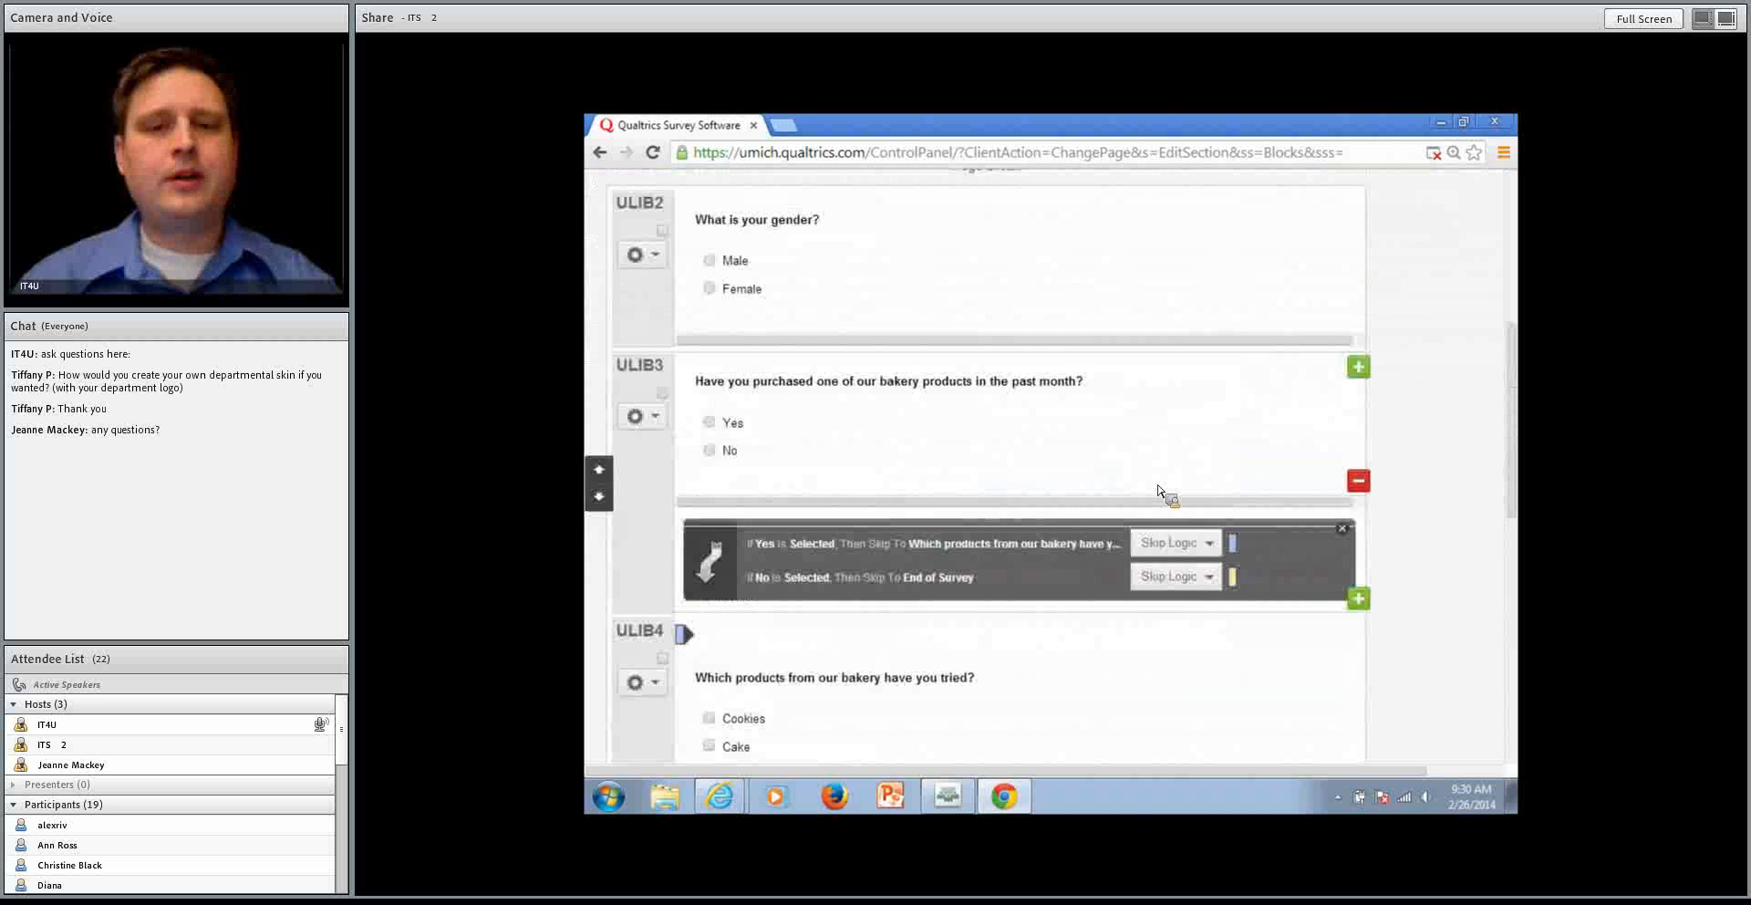
# Turn on the Mobile Compatibility Advisor and look through the survey down to the cake suggestions question
pyautogui.click(1466, 198)
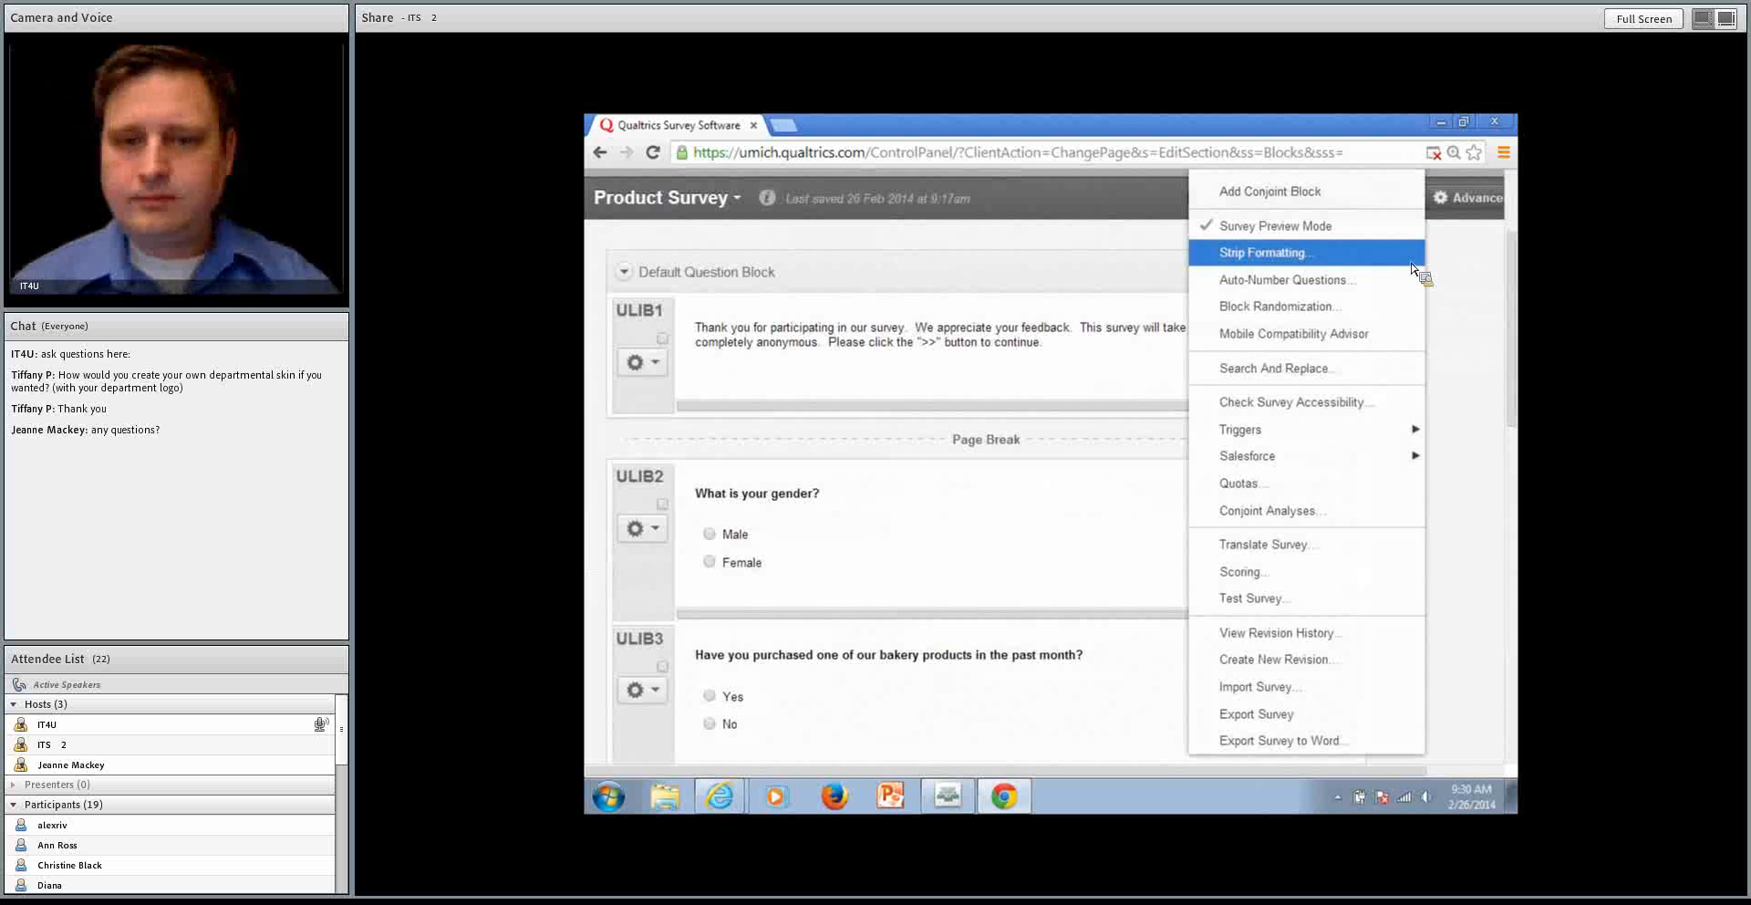
pyautogui.click(1368, 335)
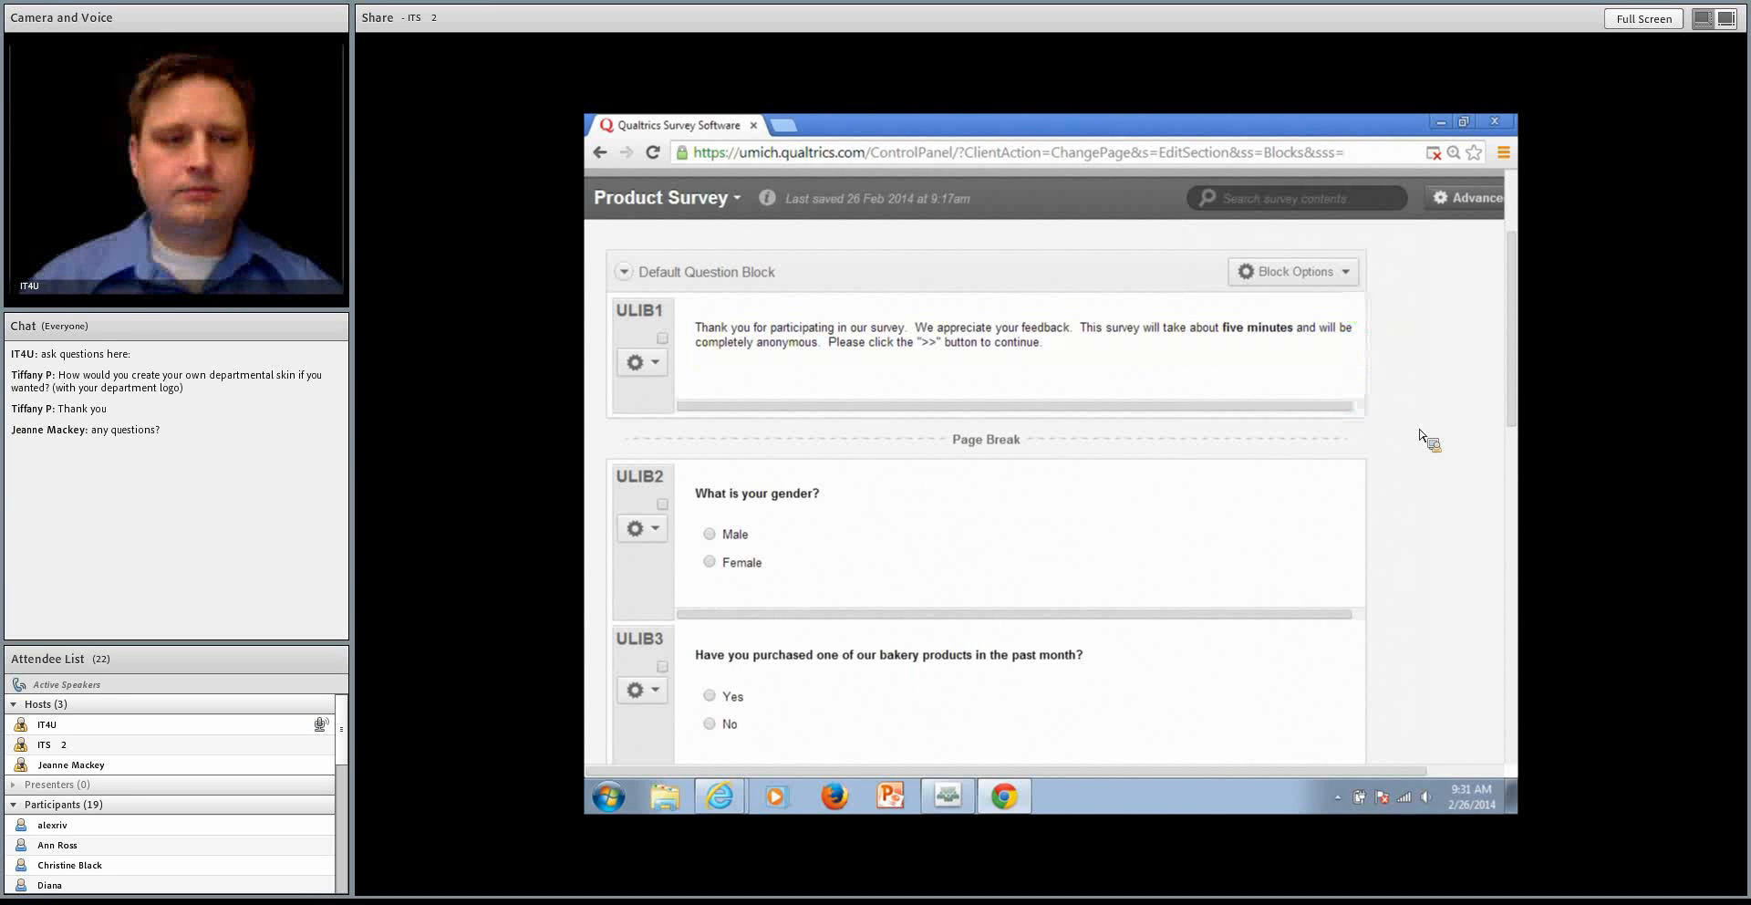
pyautogui.click(1459, 208)
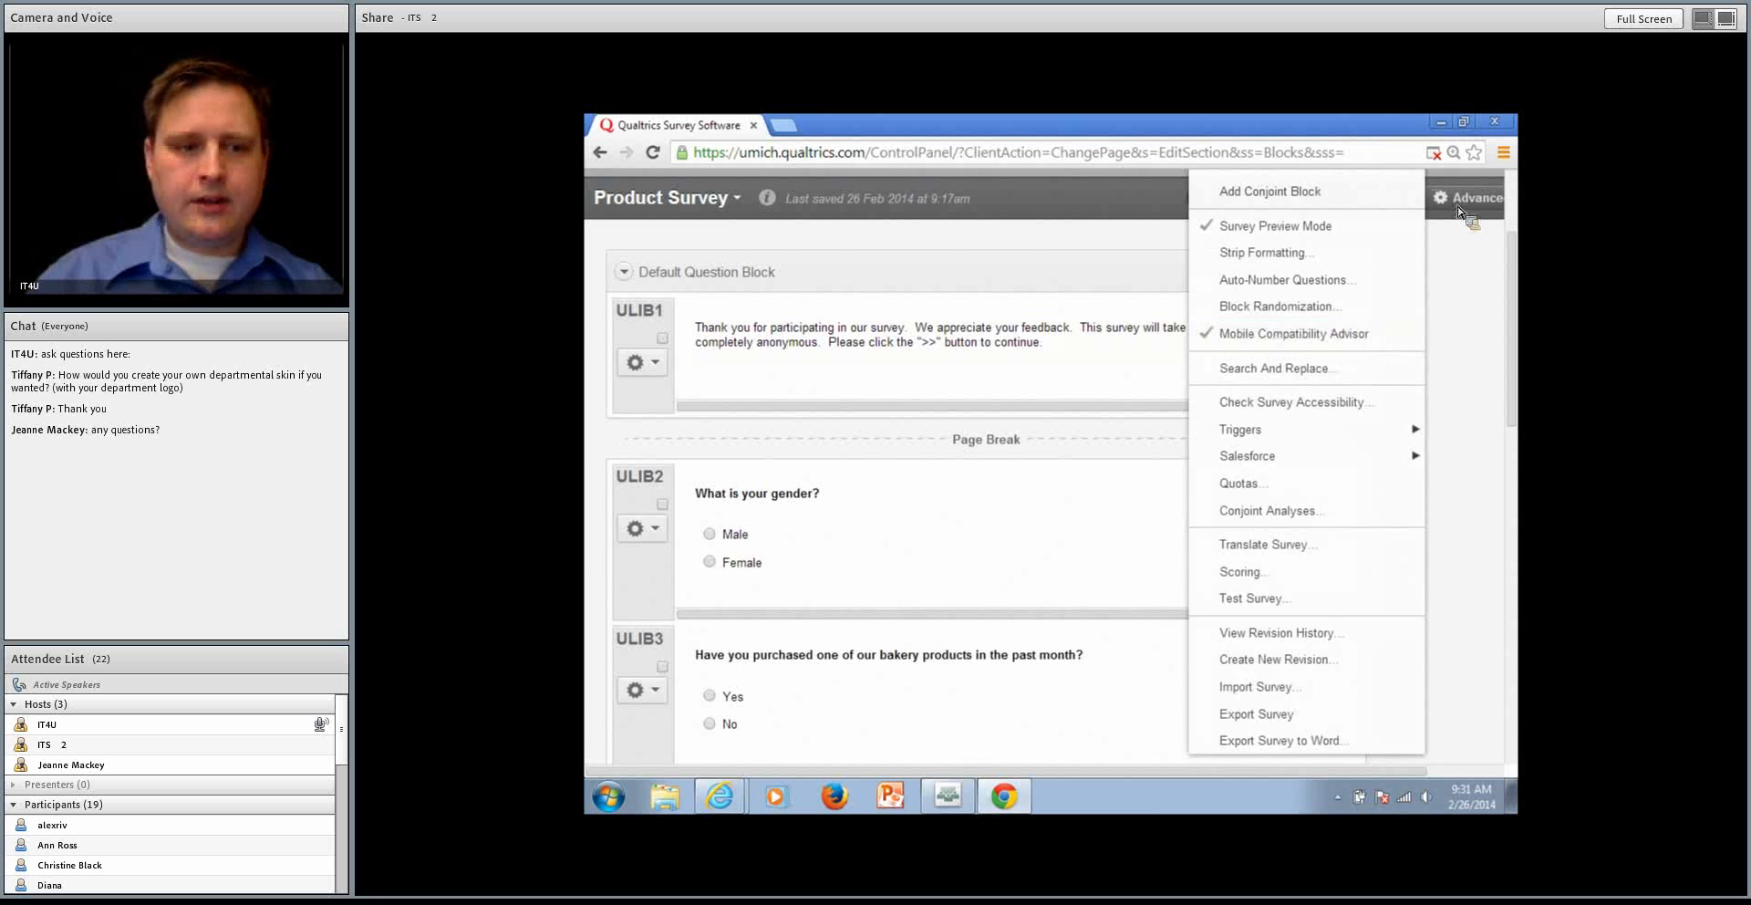
pyautogui.click(1460, 208)
pyautogui.scroll(-4, 949, 433)
pyautogui.scroll(-8, 938, 443)
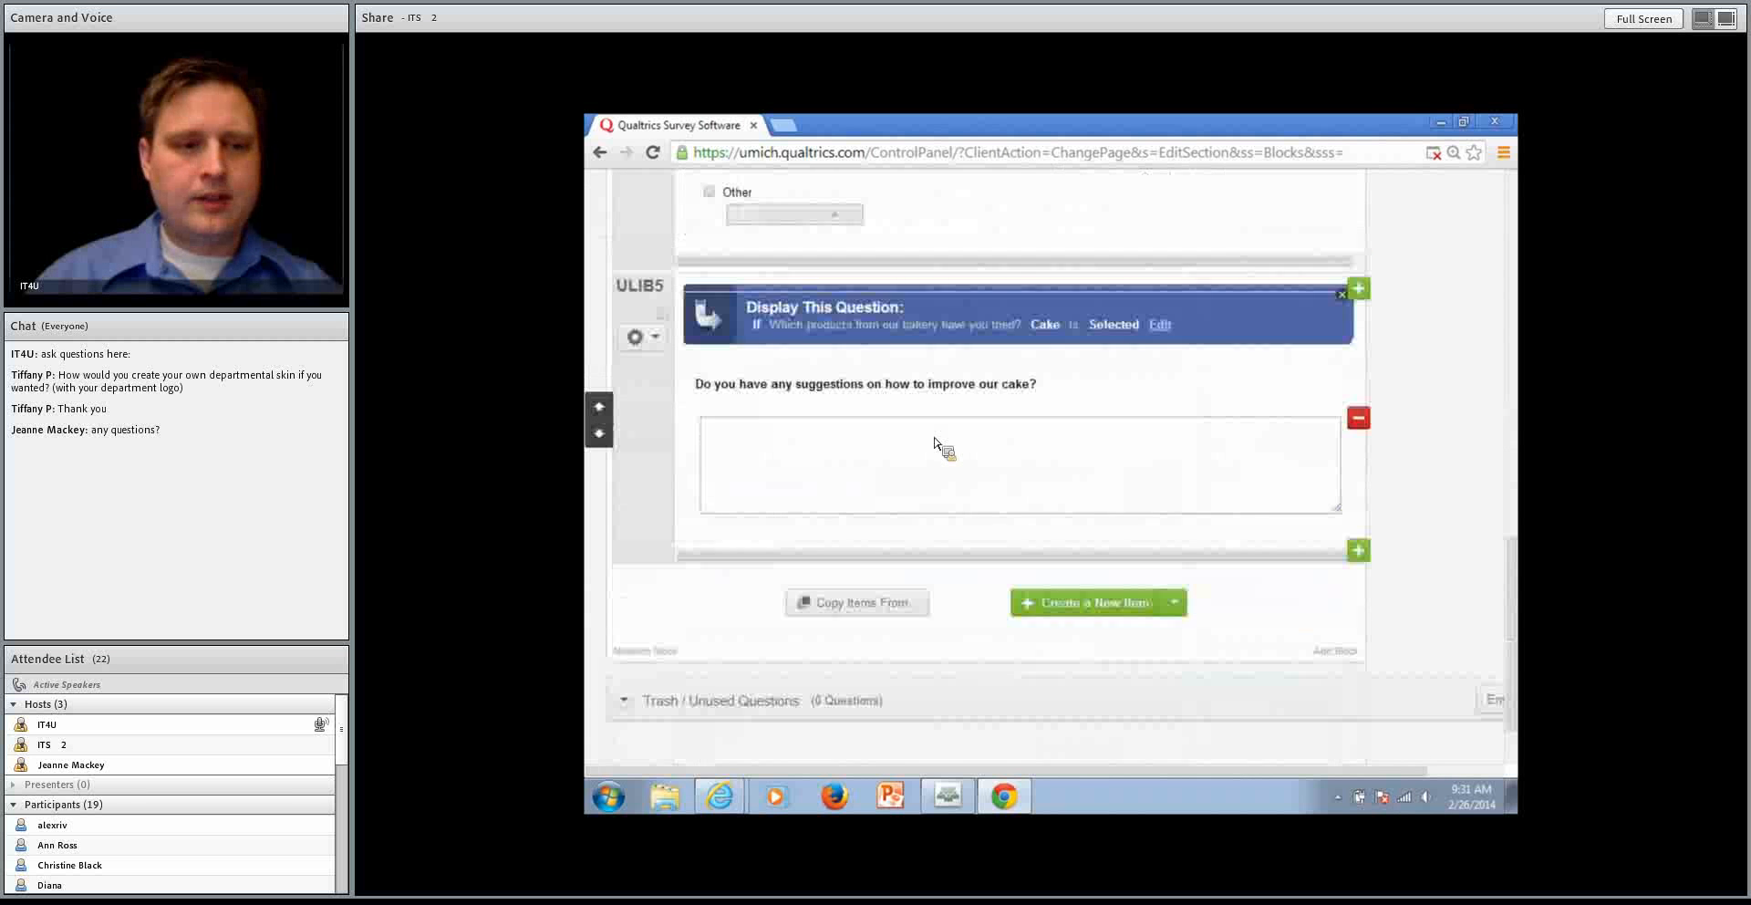